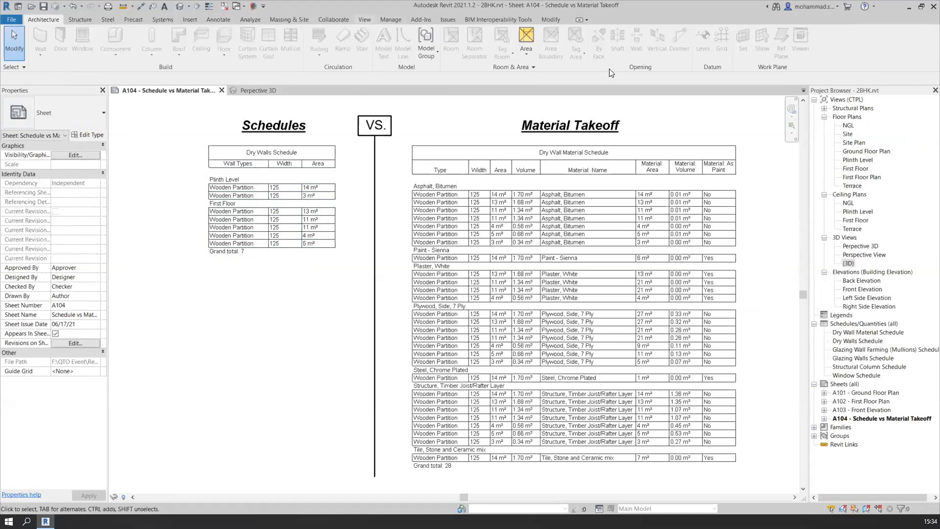
Look over the available schedule types and examine the Dry Walls Schedule on sheet A104
scroll(599, 71, "down", 10)
left_click(534, 49)
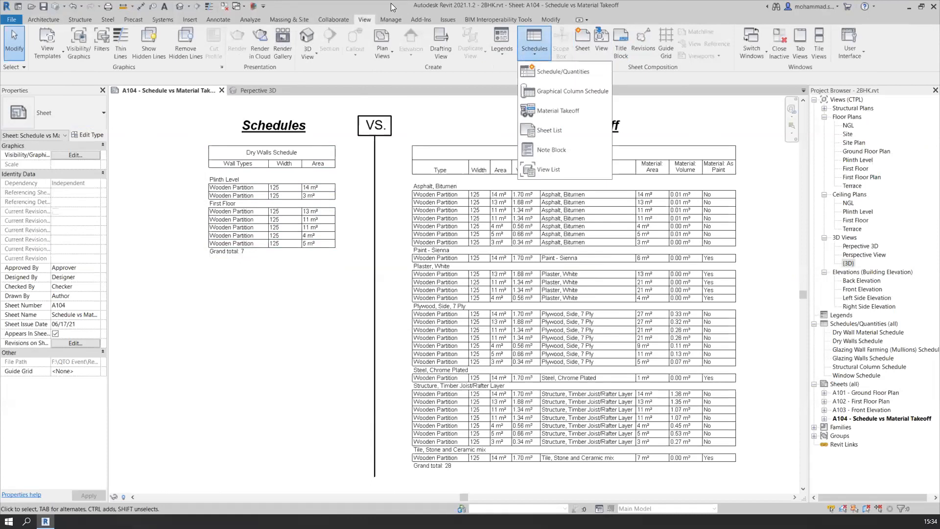
left_click(368, 21)
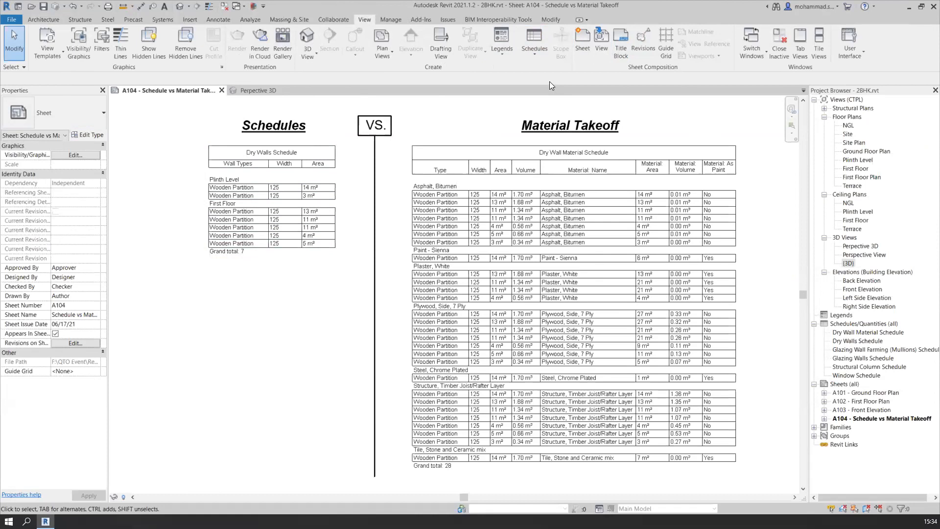
left_click(539, 53)
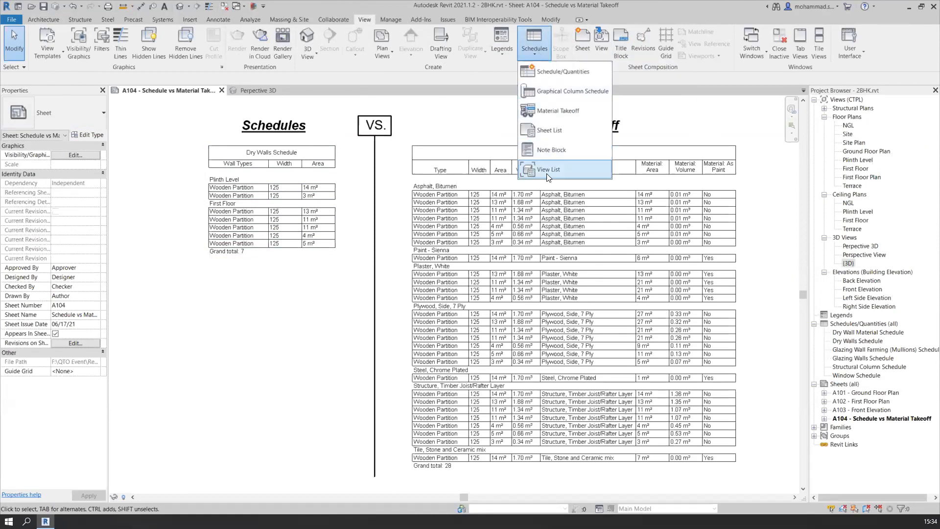
left_click(570, 82)
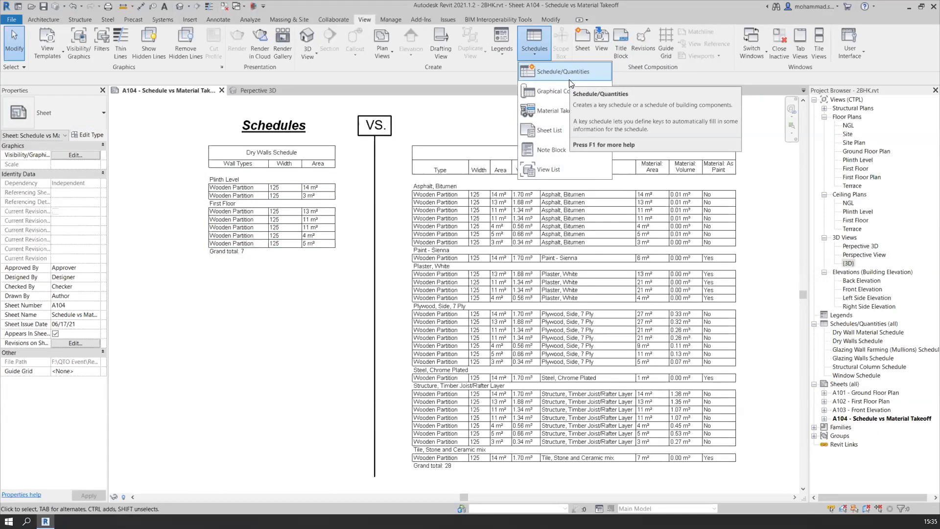
left_click(322, 274)
scroll(195, 175, "up", 4)
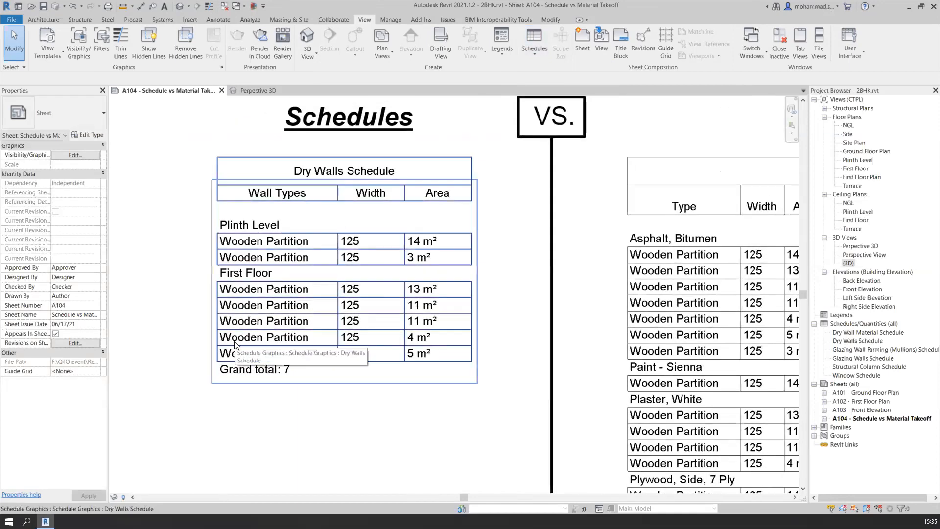
left_click(296, 380)
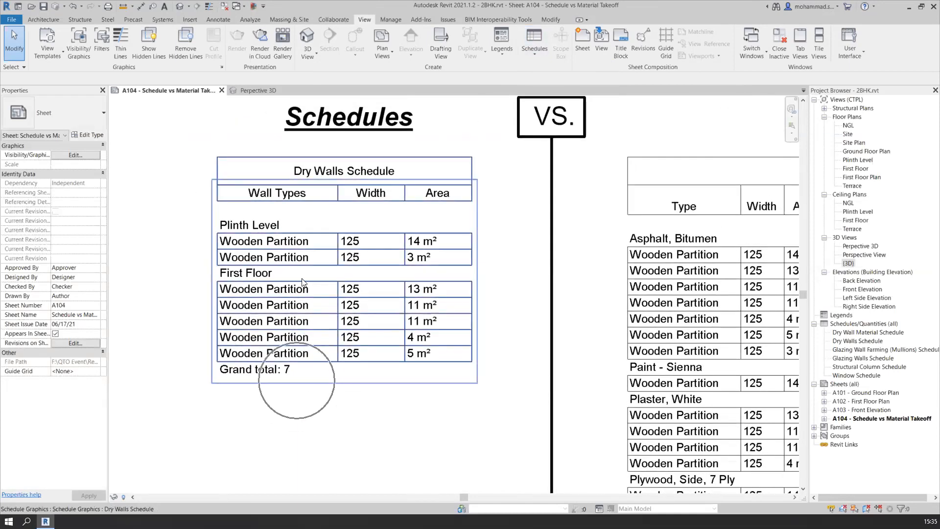
left_click(219, 147)
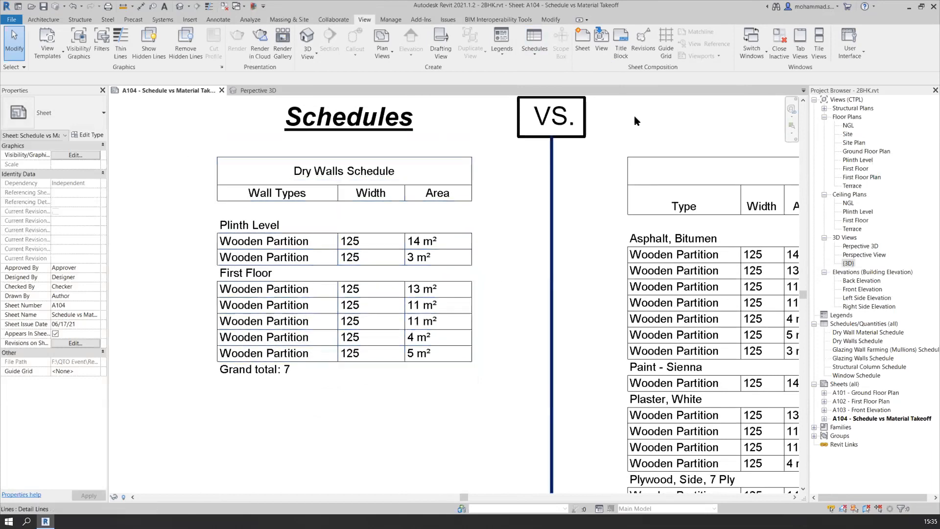
left_click(527, 47)
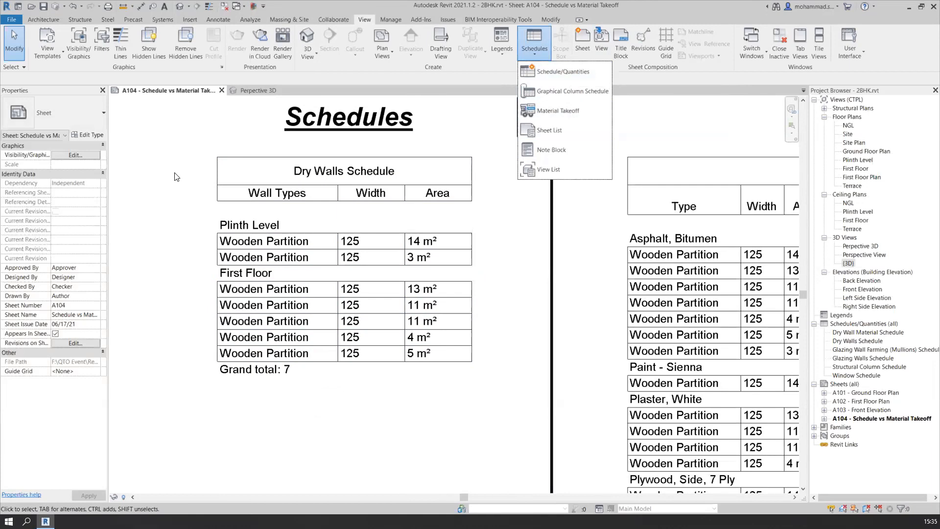
left_click(182, 200)
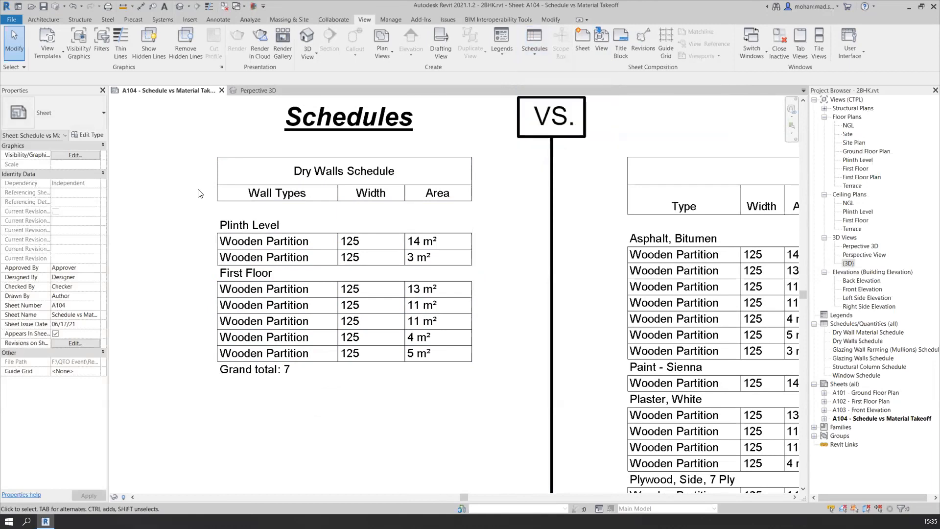
scroll(198, 193, "down", 1)
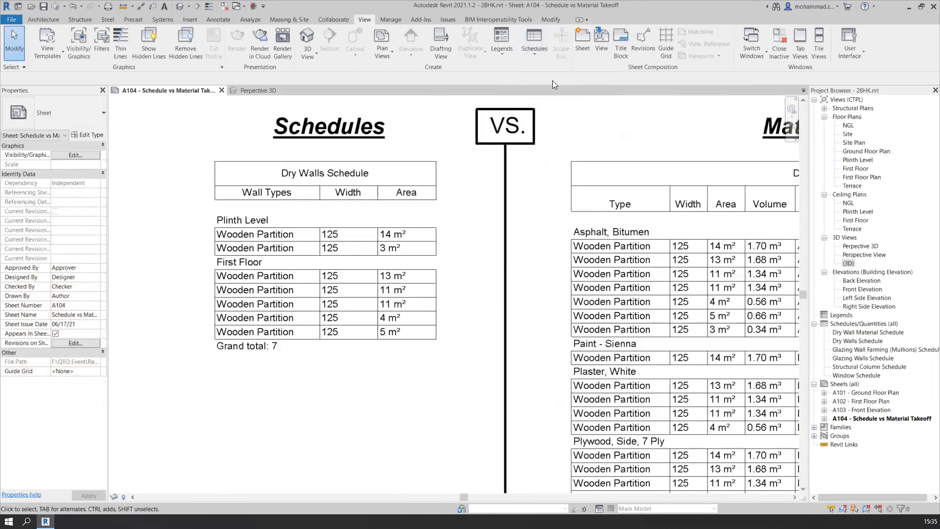
left_click(530, 52)
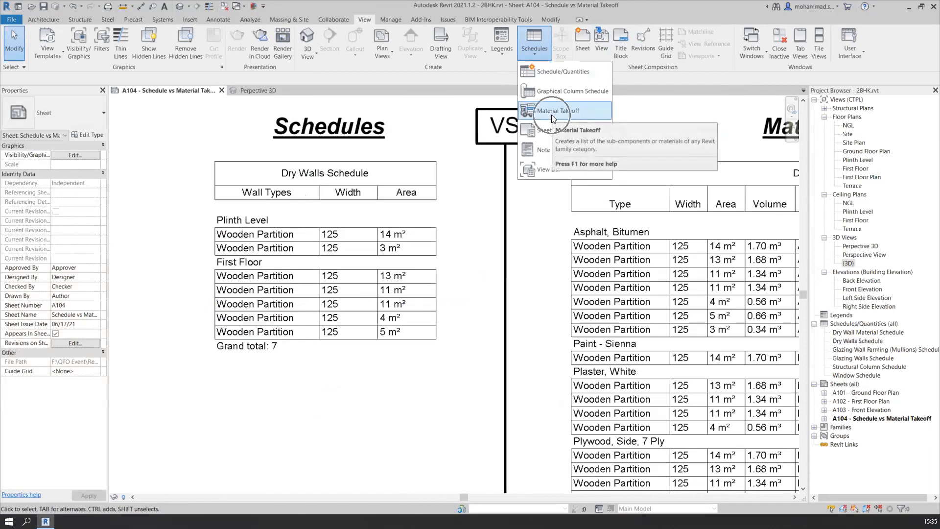
Examine the Dry Wall Material Schedule under the Material Takeoff heading, from its column headers down to the last material group
scroll(311, 248, "down", 2)
middle_click_drag(439, 125, 376, 114)
middle_click_drag(211, 133, 122, 111)
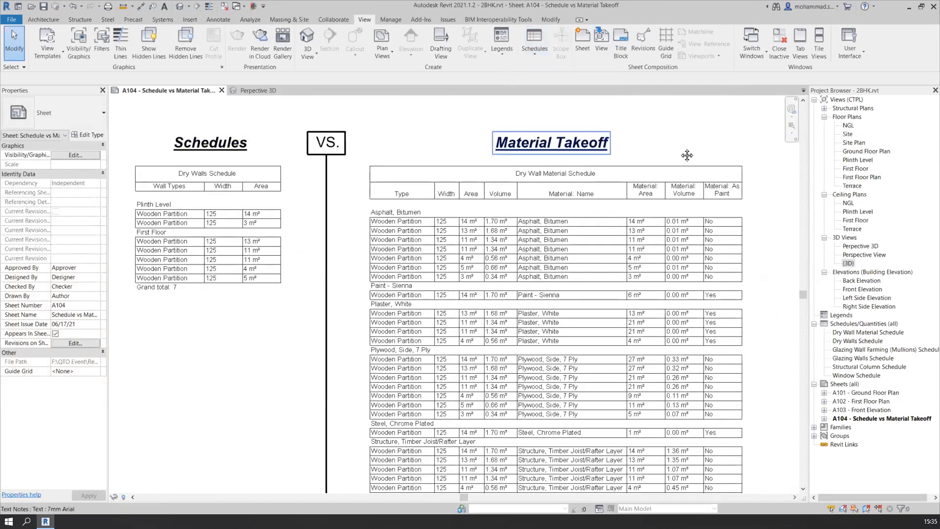
scroll(686, 155, "up", 2)
middle_click_drag(729, 133, 720, 126)
middle_click_drag(281, 242, 337, 225)
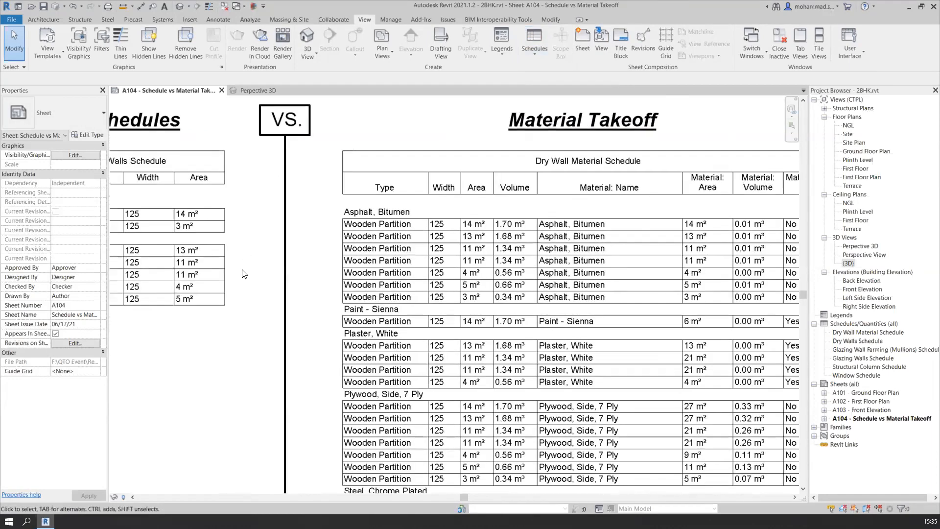
middle_click_drag(244, 273, 361, 235)
scroll(361, 235, "down", 1)
middle_click_drag(259, 314, 251, 296)
mouse_move(373, 344)
middle_mouse_down()
mouse_move(348, 328)
mouse_move(294, 235)
middle_mouse_up()
scroll(391, 395, "up", 3)
scroll(423, 402, "up", 1)
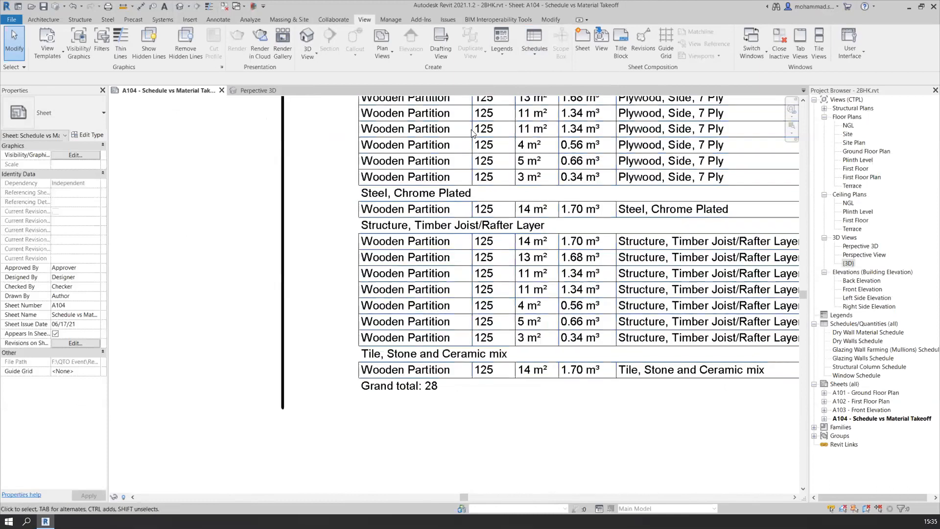
scroll(409, 416, "down", 3)
middle_click_drag(754, 273, 742, 333)
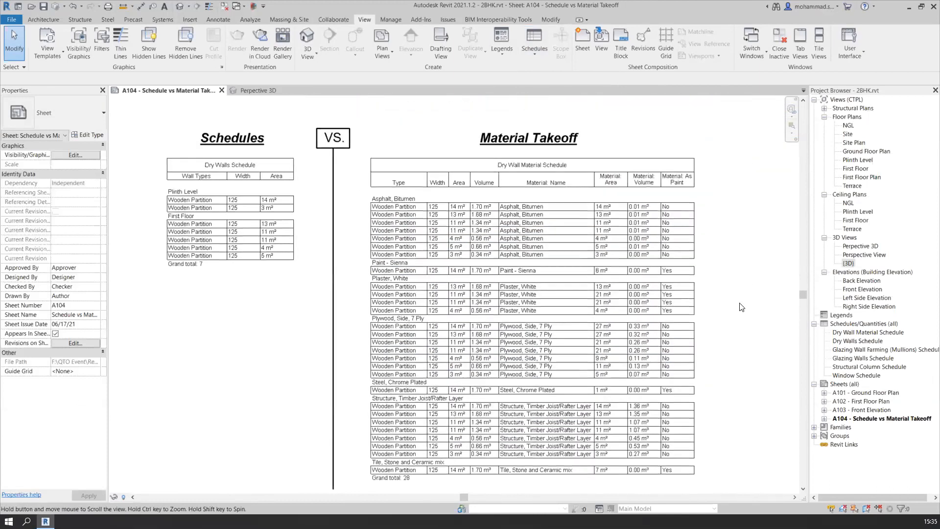
scroll(537, 153, "up", 3)
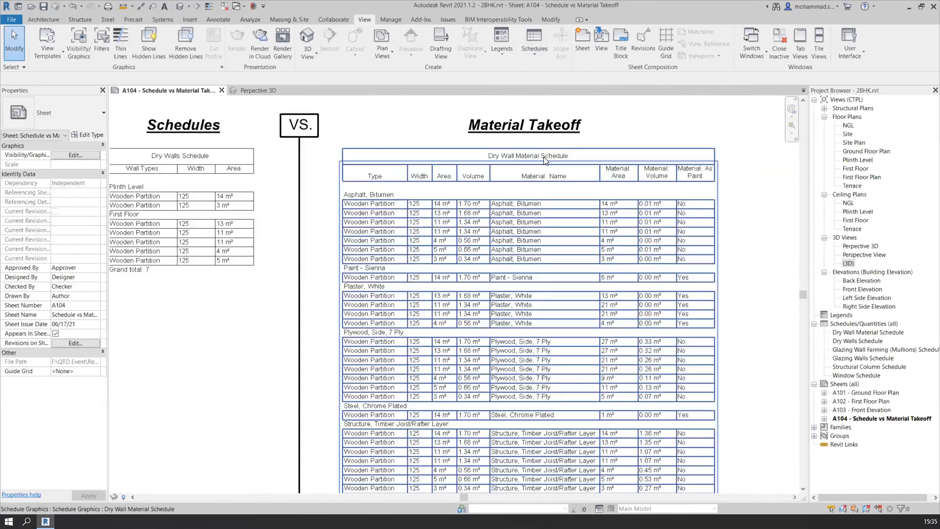
Compare the wall types, widths and areas of the Dry Walls Schedule with the entries of the Dry Wall Material Schedule
scroll(548, 163, "down", 2)
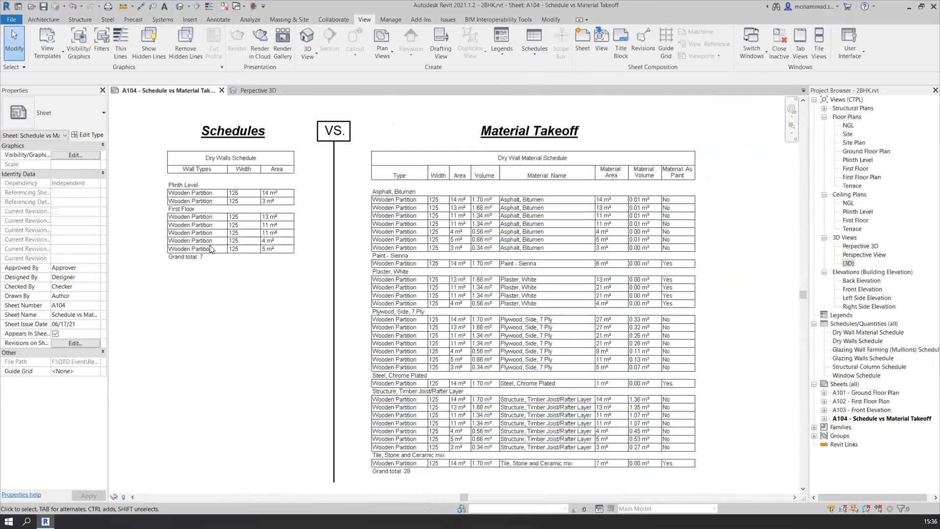
scroll(182, 190, "up", 2)
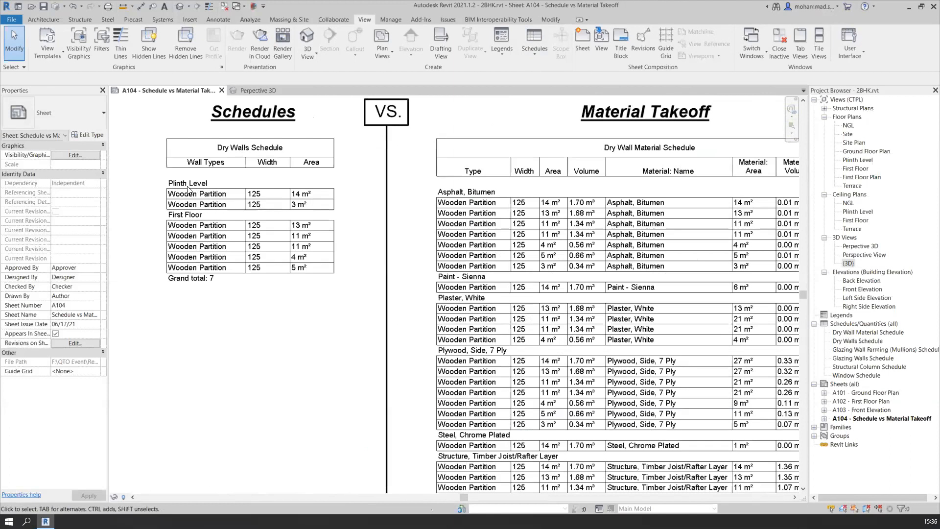
scroll(223, 190, "up", 1)
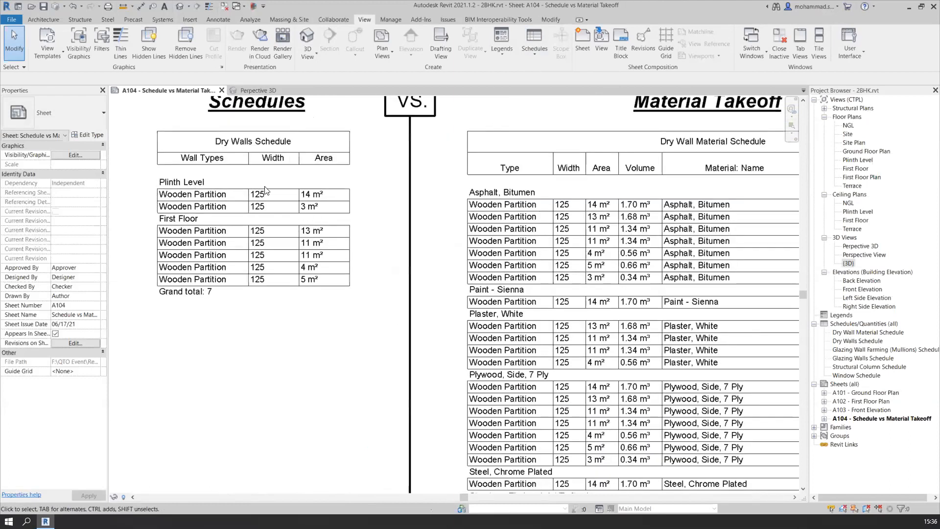
key("ctrl")
scroll(375, 215, "down", 2)
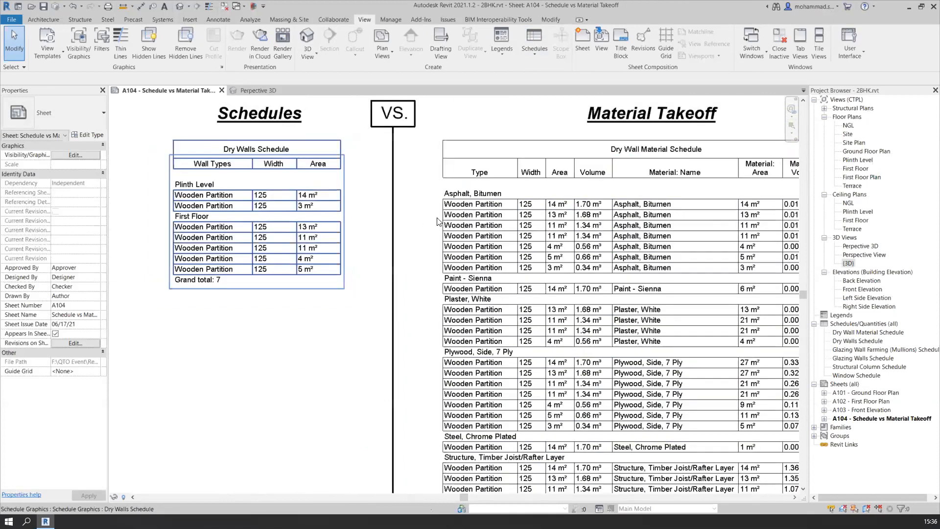
scroll(279, 246, "up", 3)
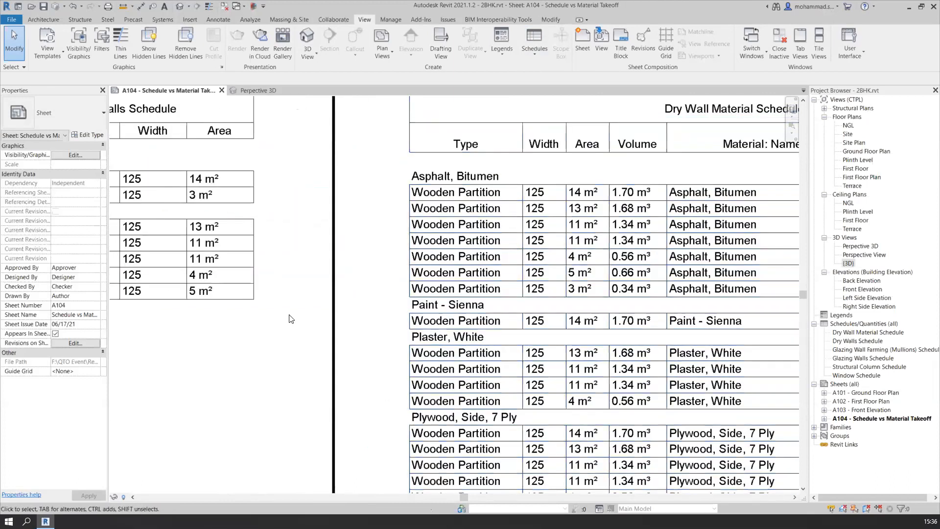
scroll(291, 316, "down", 1)
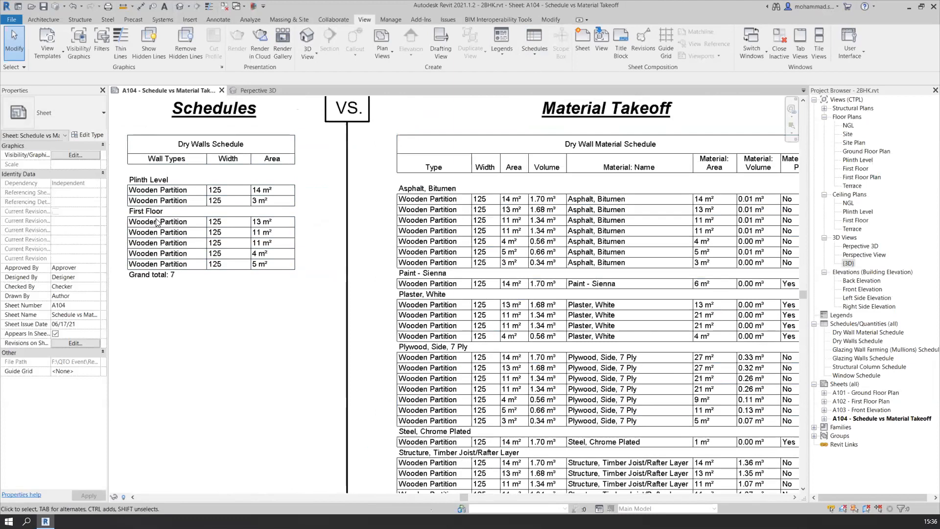
middle_click_drag(166, 297, 238, 292)
scroll(167, 296, "down", 2)
scroll(304, 181, "up", 2)
middle_click_drag(267, 112, 295, 157)
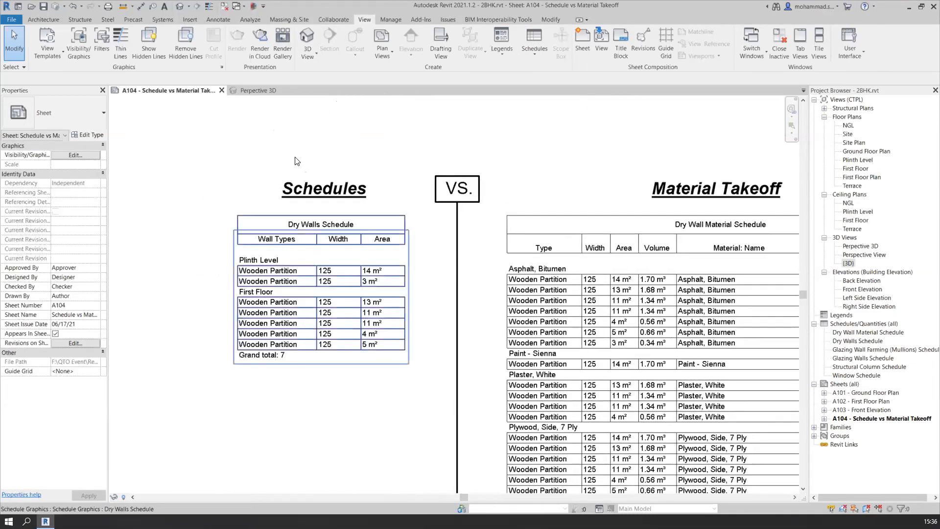
Switch to the Perpective 3D view and show the whole house with its boundary wall
left_click(263, 90)
middle_click_drag(720, 255, 607, 274, "shift")
scroll(273, 331, "up", 2)
scroll(409, 323, "down", 2)
scroll(651, 281, "up", 2)
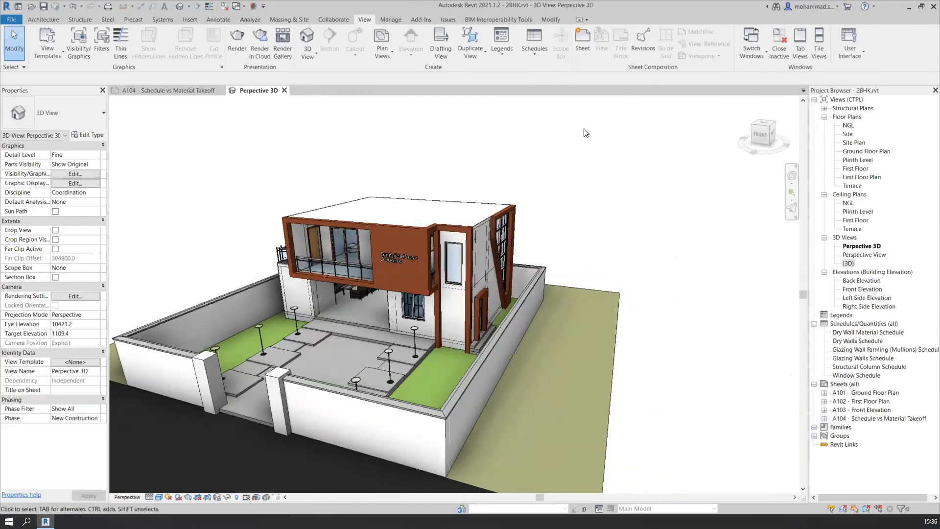
Start a new Schedule/Quantities and save the project when asked
left_click(530, 50)
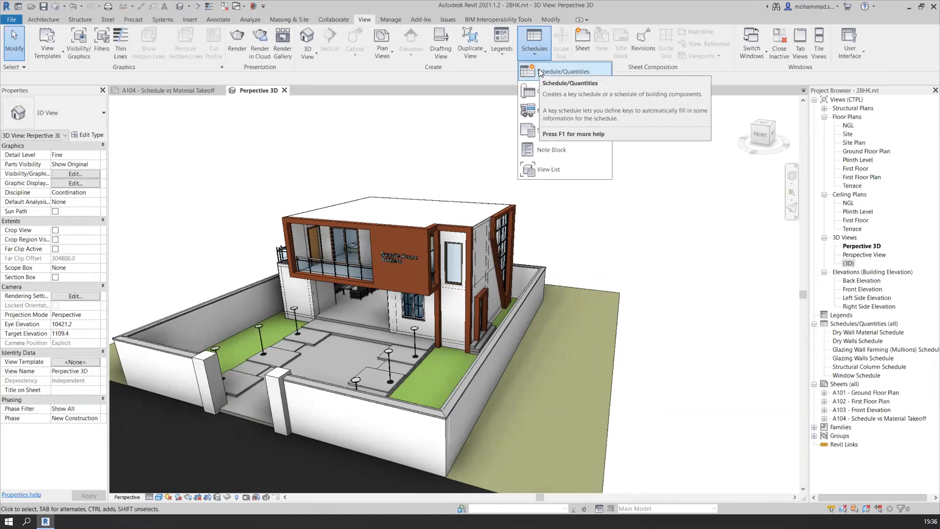
left_click(539, 71)
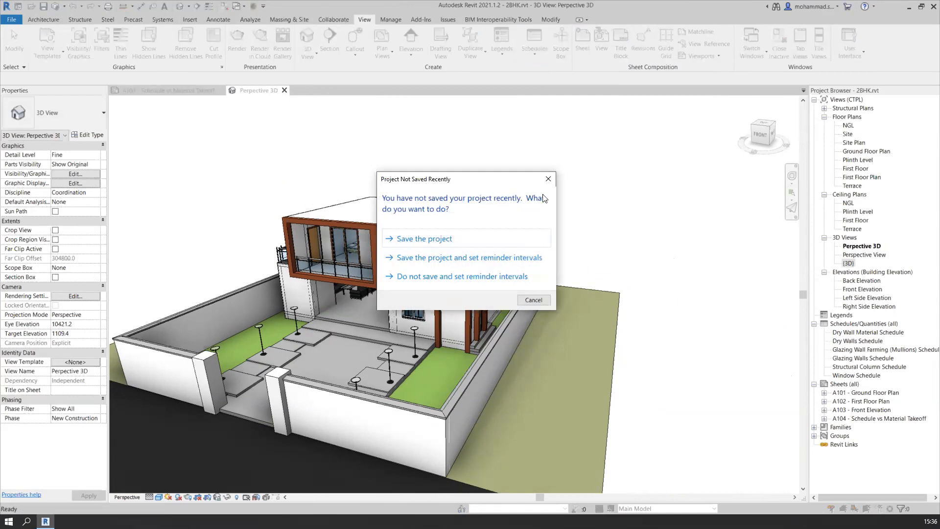
left_click(461, 238)
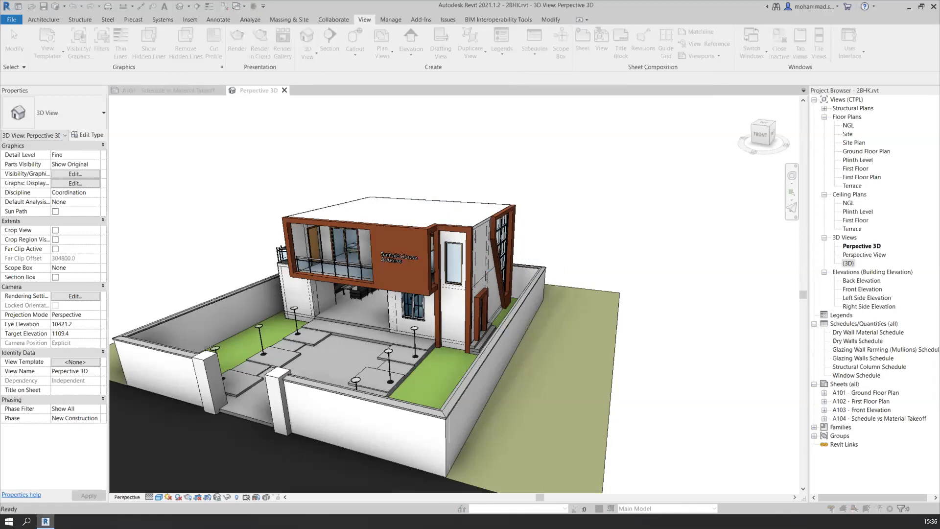
Filter the new schedule's category list to show only the Architecture discipline
scroll(439, 283, "down", 5)
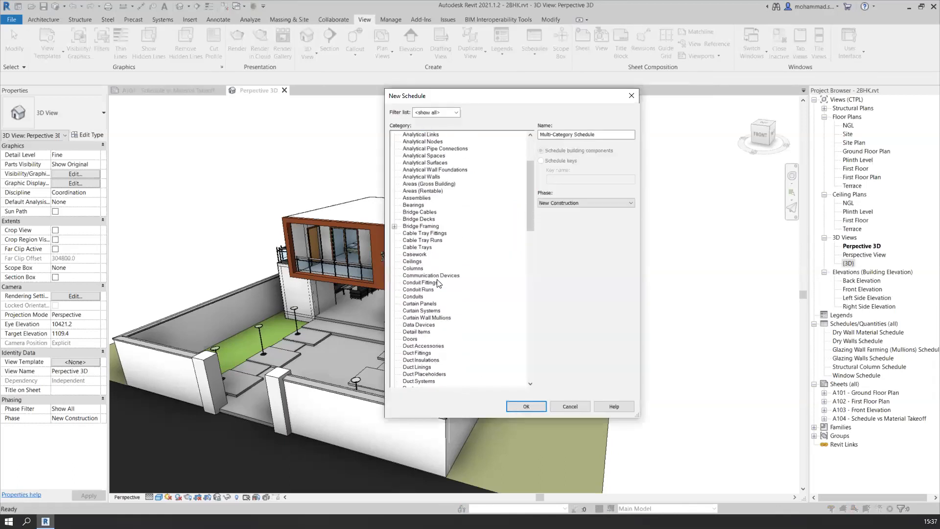
scroll(438, 282, "up", 5)
left_click(458, 112)
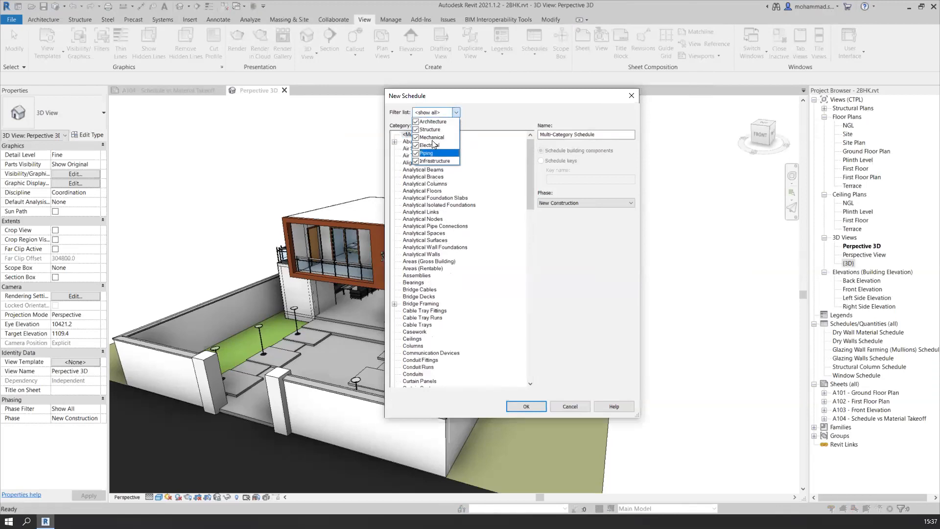
left_click(416, 122)
left_click(415, 129)
left_click(415, 137)
left_click(416, 145)
left_click(416, 153)
left_click(416, 160)
left_click(416, 122)
Create a building component schedule for the Doors category, named Door Schedule, in the New Construction phase
left_click(414, 228)
left_click(413, 226)
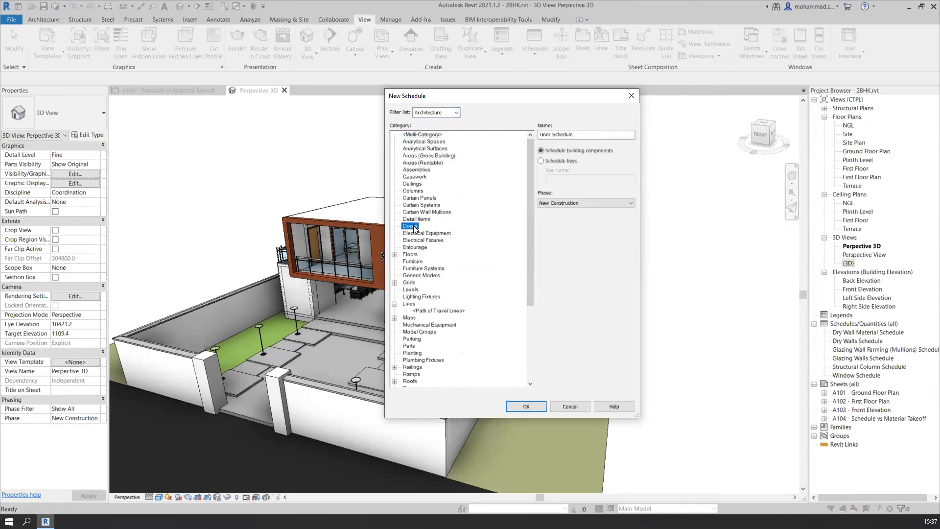
left_click_drag(580, 133, 538, 139)
left_click(576, 135)
key("ctrl")
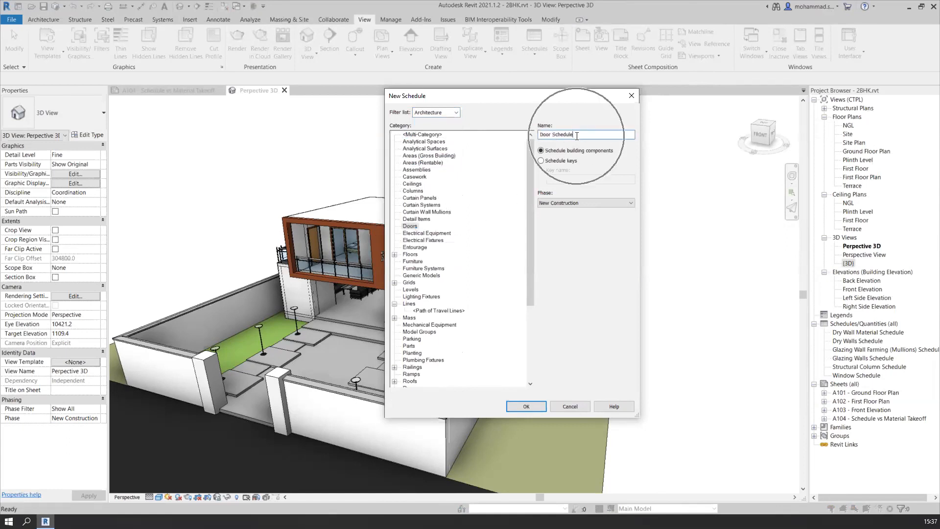
left_click(568, 203)
left_click(568, 202)
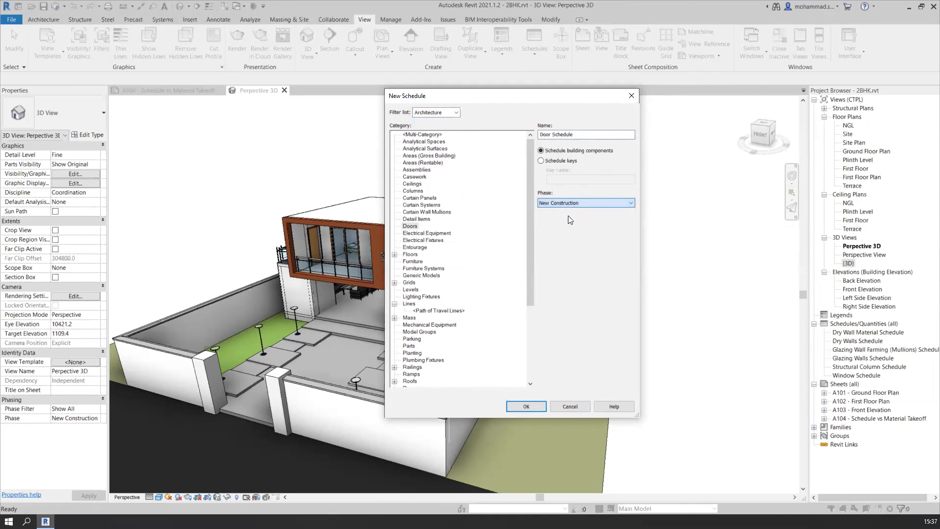
left_click(526, 407)
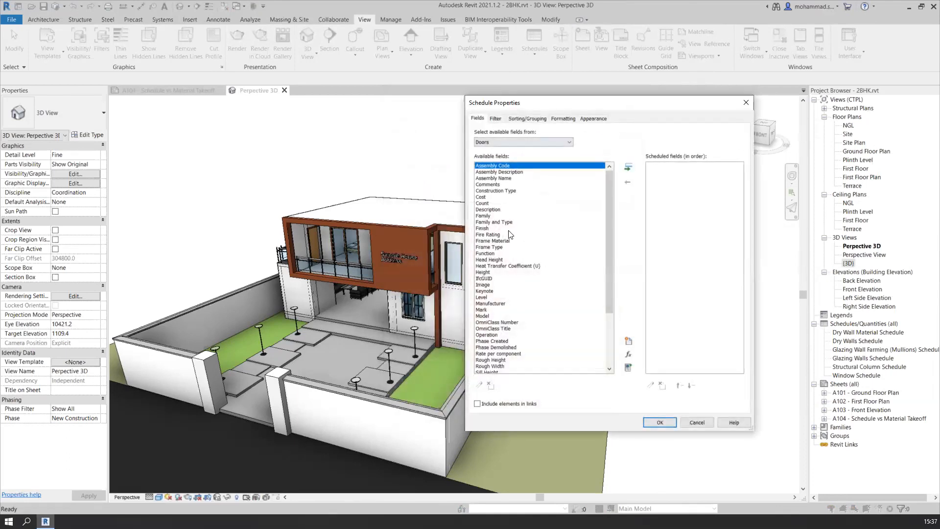
Add the Type Mark field to the door schedule's scheduled fields
scroll(514, 274, "down", 2)
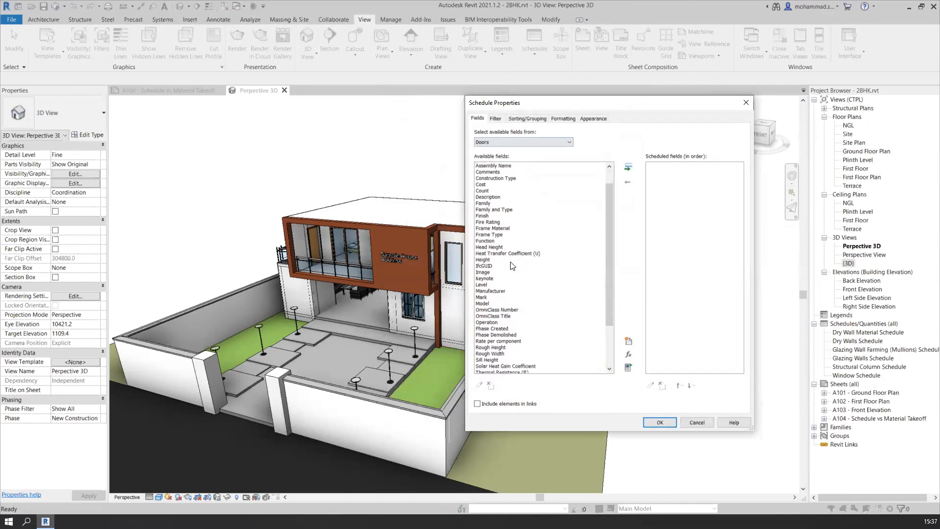
scroll(509, 244, "down", 2)
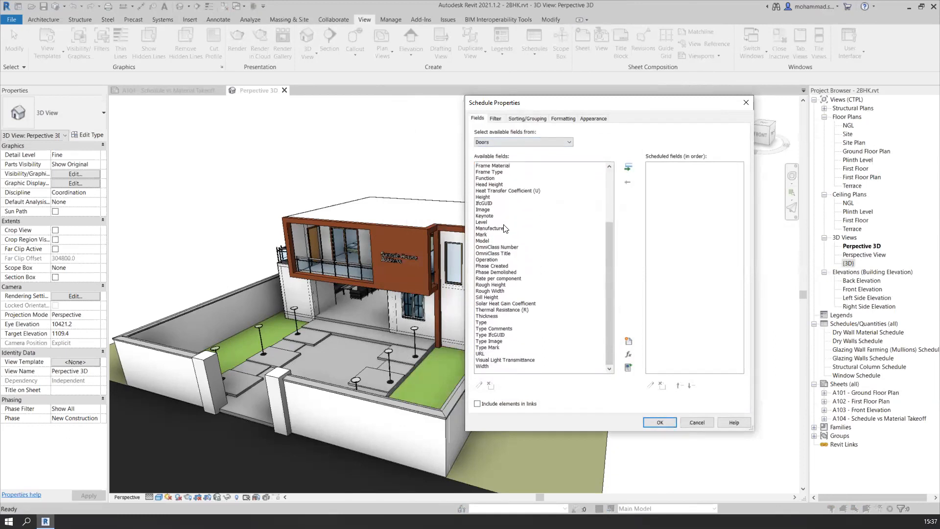
scroll(503, 245, "up", 4)
scroll(500, 345, "down", 1)
scroll(501, 349, "down", 2)
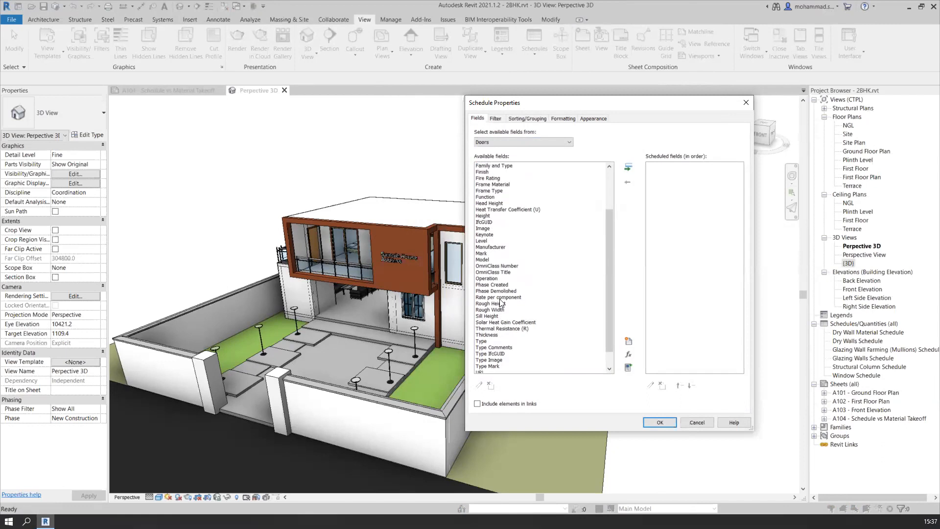
scroll(500, 320, "up", 3)
scroll(499, 338, "down", 5)
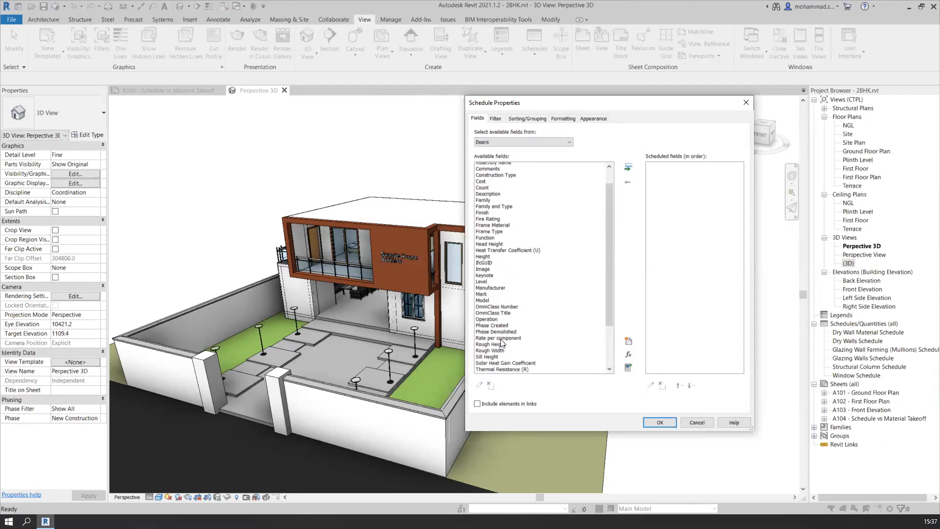
left_click(500, 349)
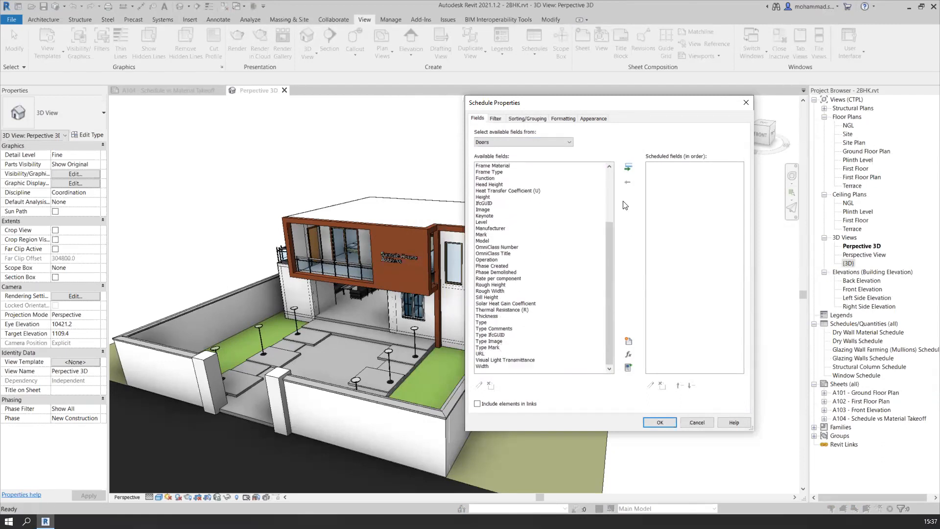
left_click(628, 167)
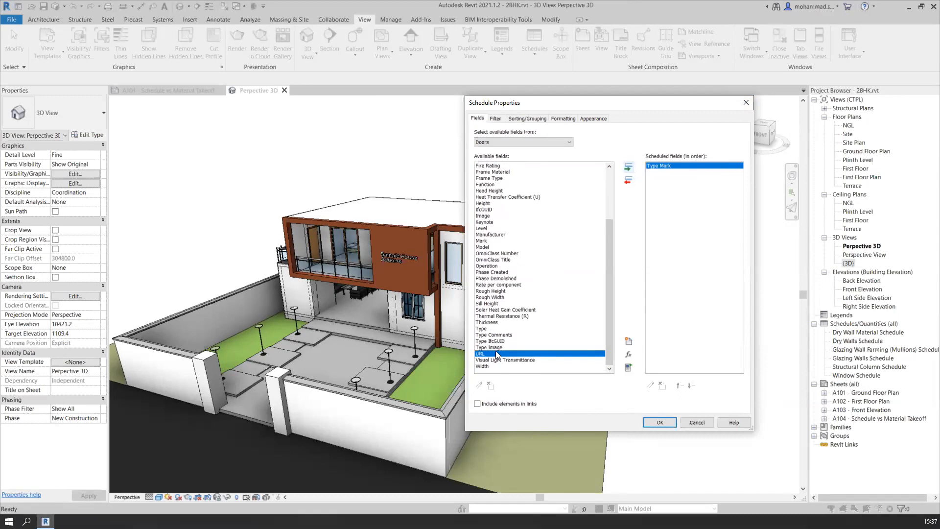
Add the Family and Type field and the Width field to the door schedule
scroll(498, 318, "up", 4)
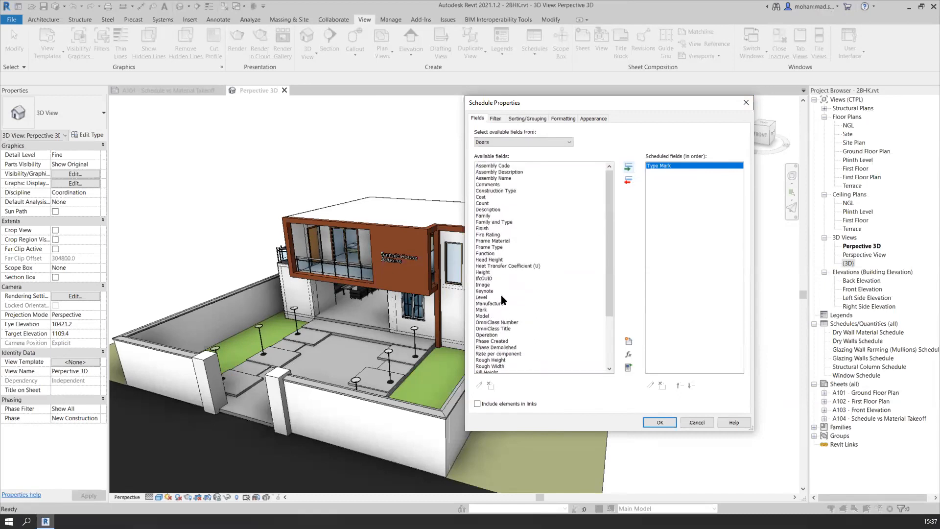
left_click(507, 222)
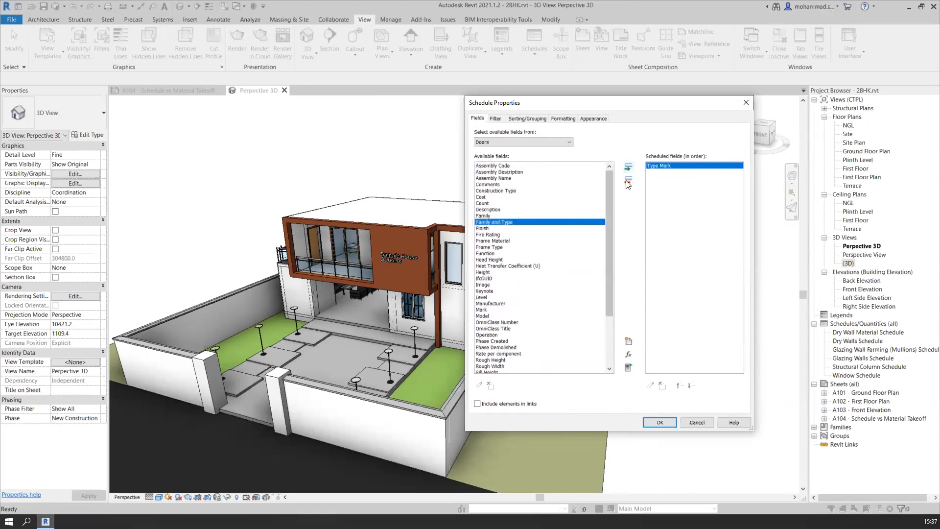
left_click(628, 167)
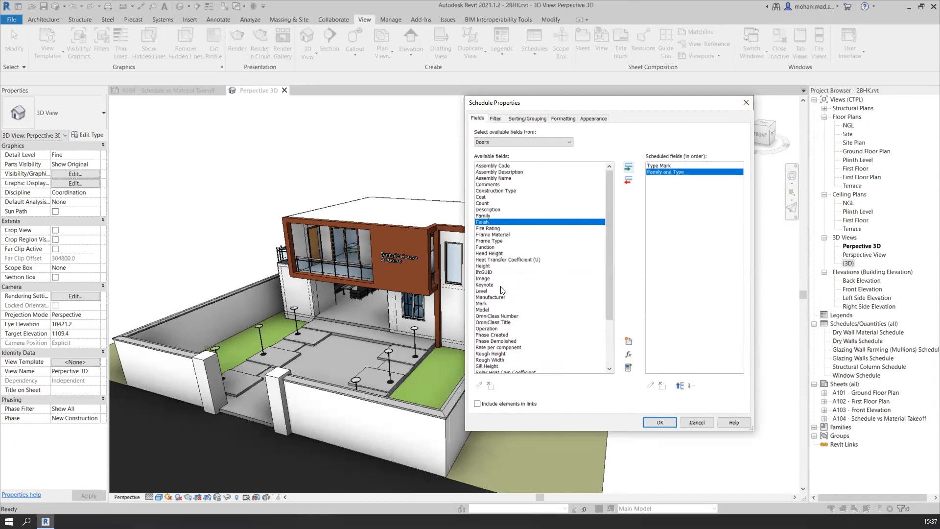
scroll(501, 289, "down", 4)
left_click(488, 366)
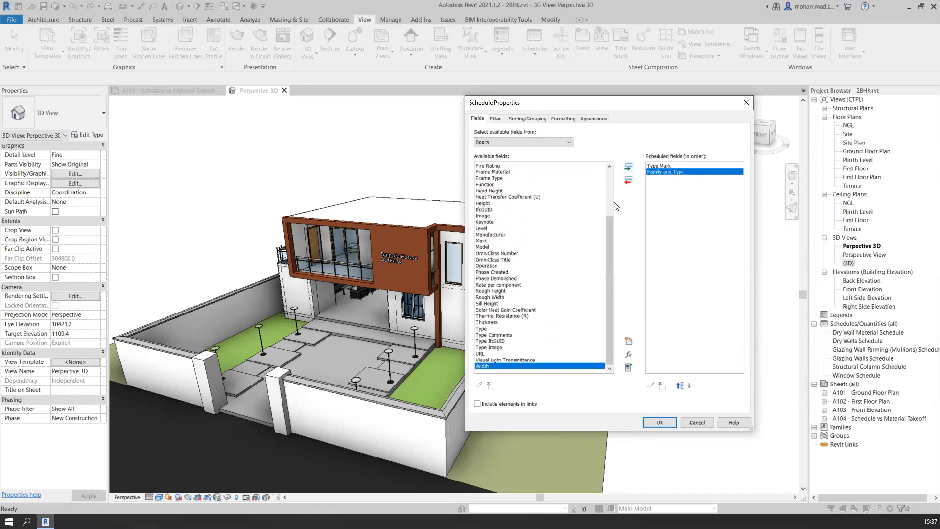
left_click(628, 167)
Add the Height field after Width in the door schedule's scheduled fields
scroll(492, 327, "up", 2)
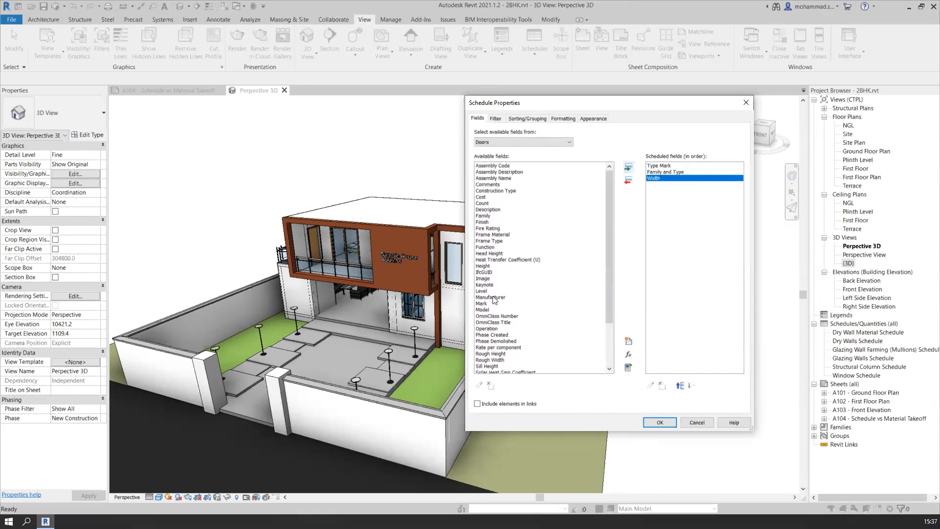
scroll(493, 329, "down", 1)
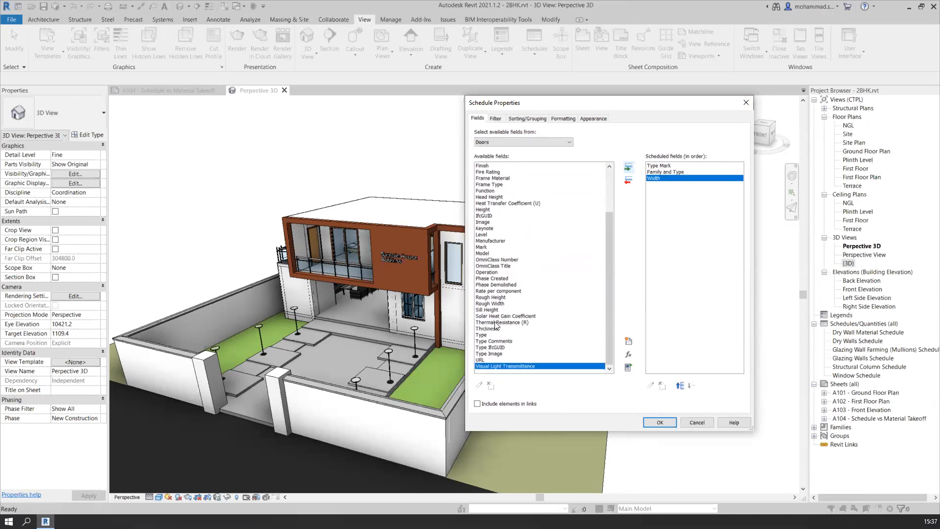
scroll(497, 314, "up", 3)
scroll(497, 298, "up", 2)
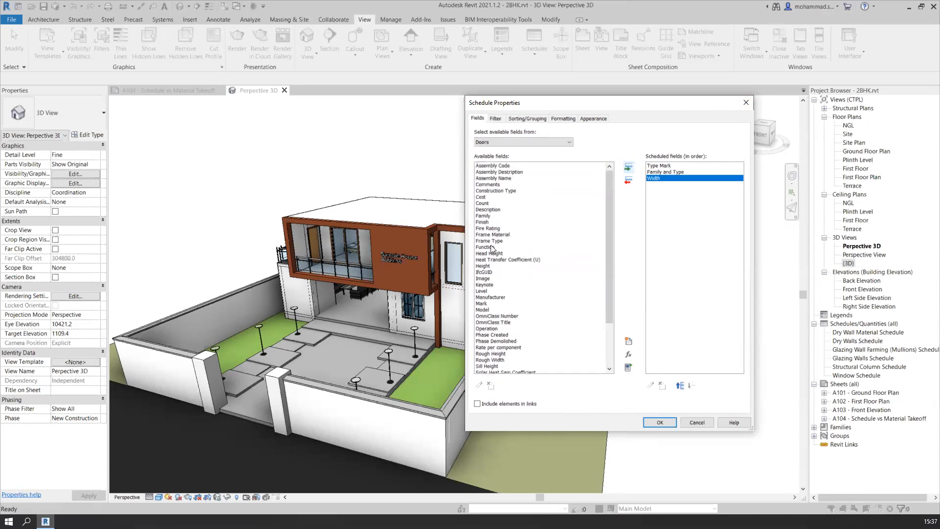
left_click(489, 209)
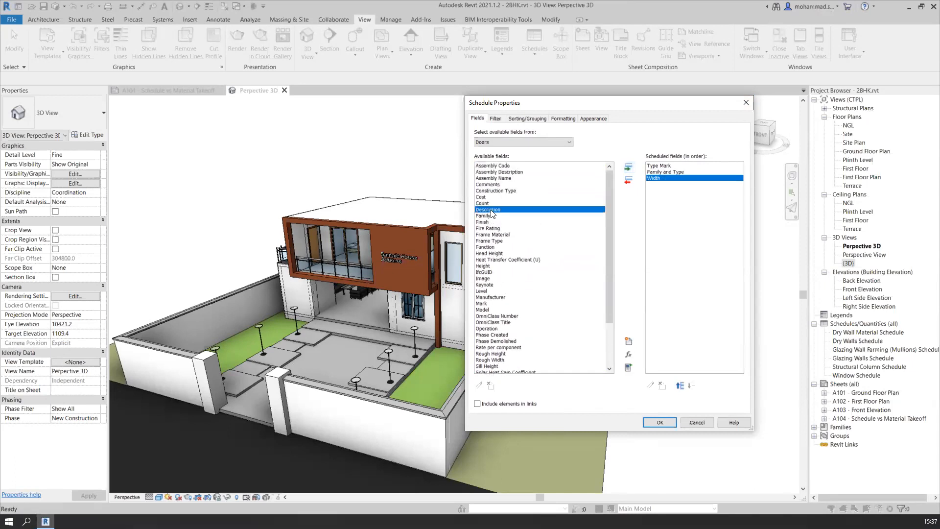
left_click(489, 265)
left_click(628, 167)
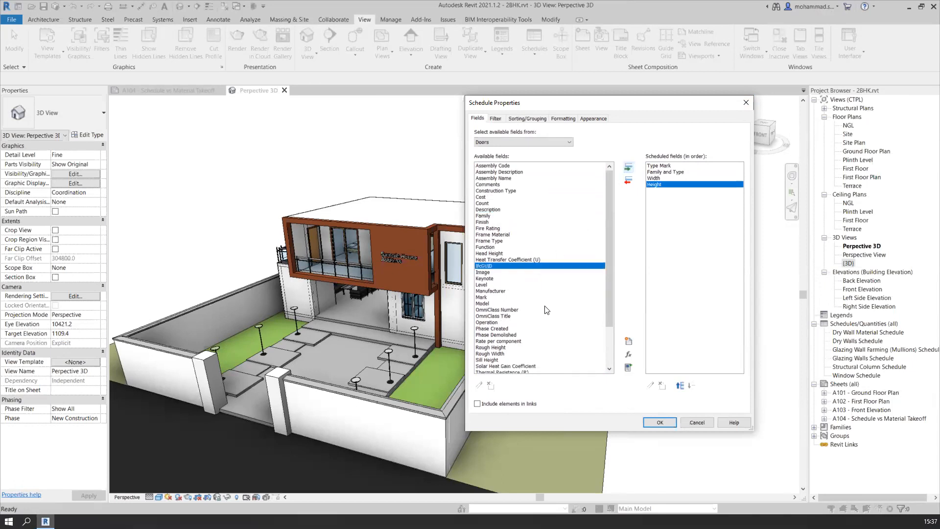
Add the Cost field as the last scheduled field and generate the door schedule
scroll(532, 328, "down", 5)
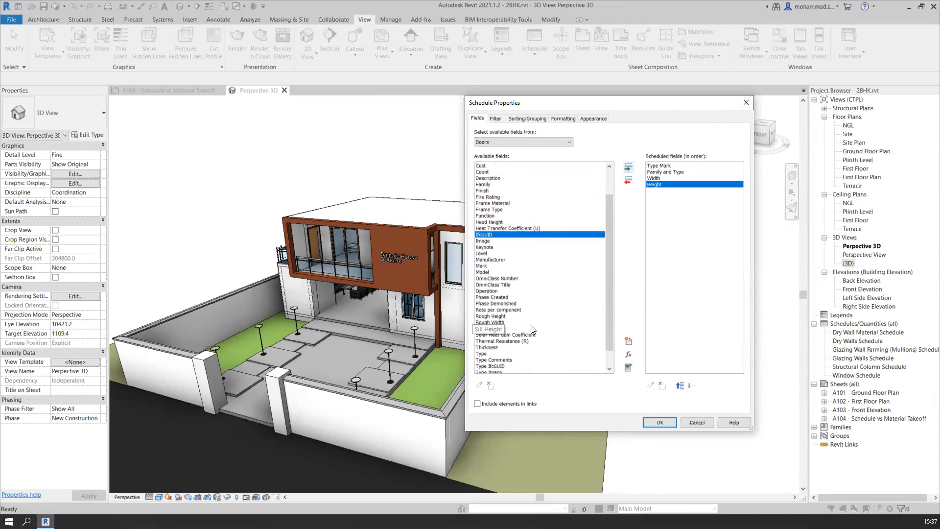
scroll(531, 325, "down", 3)
scroll(489, 216, "up", 8)
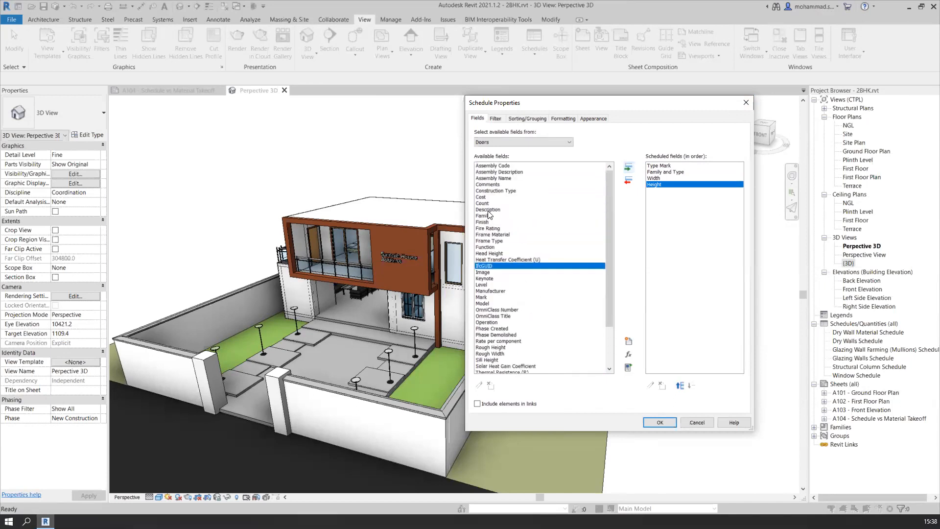
left_click(486, 197)
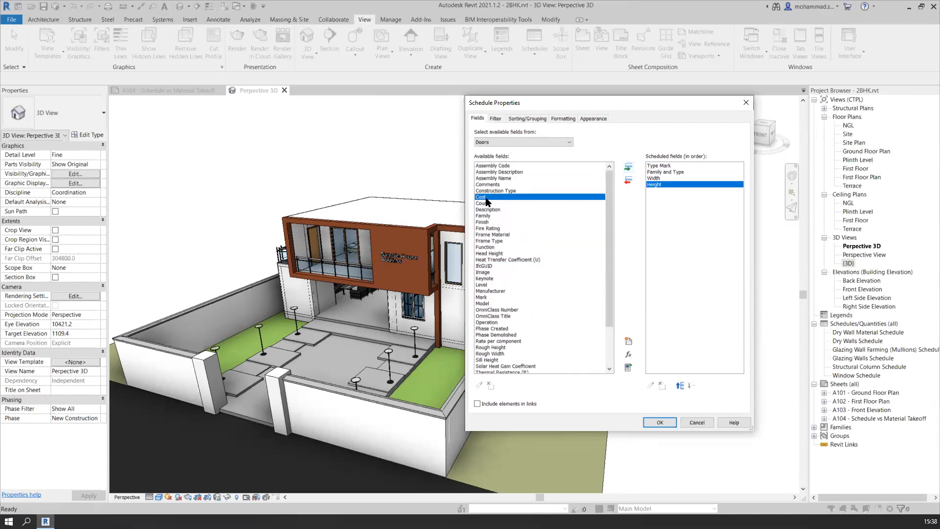
left_click(486, 200)
left_click(627, 168)
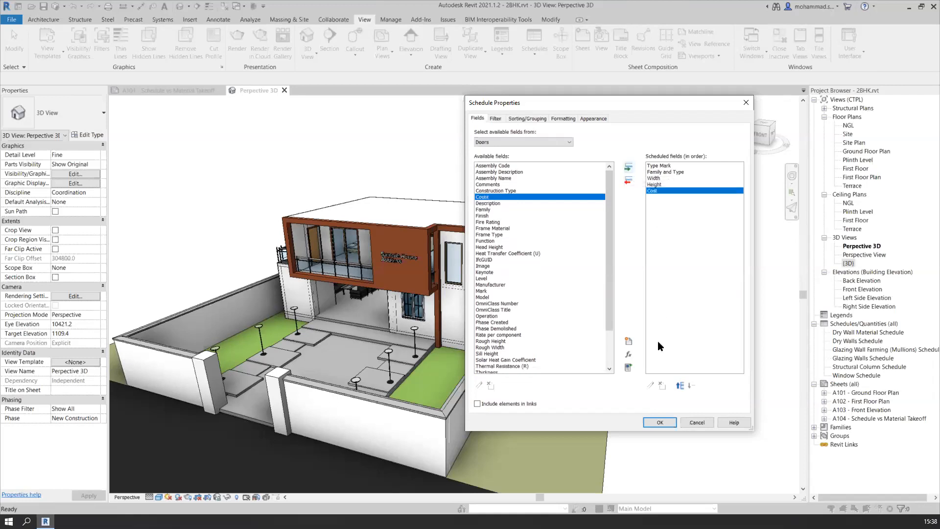
left_click(661, 423)
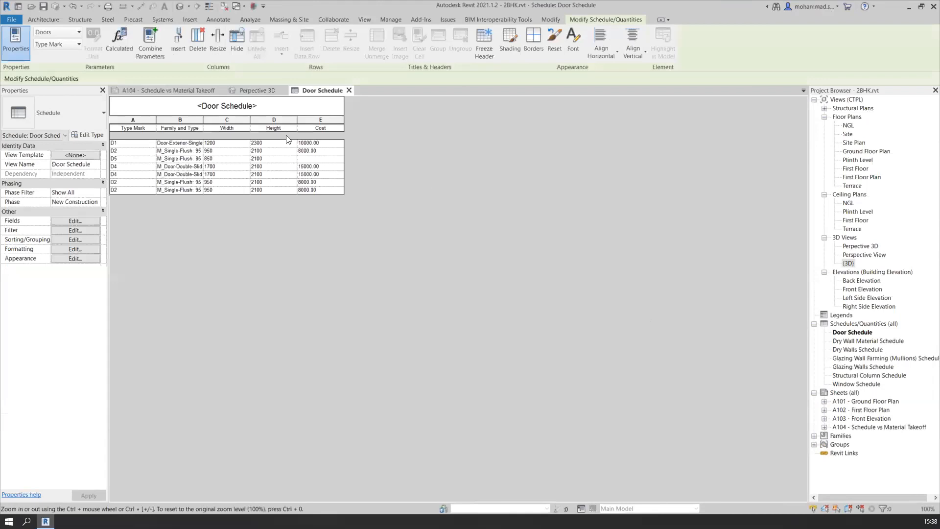
Widen the Family and Type column until the door names show in full, and slightly narrow the Type Mark column
left_click_drag(203, 121, 336, 121)
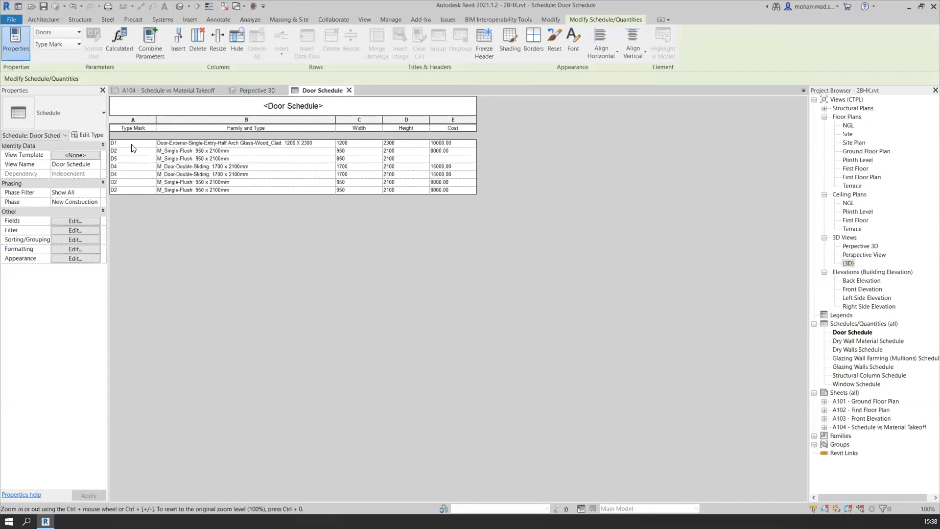
left_click_drag(157, 123, 148, 122)
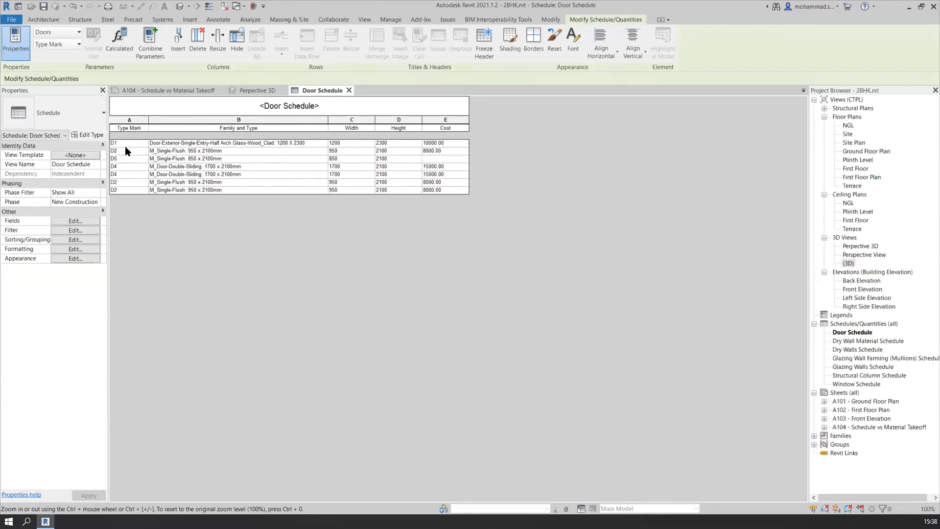
left_click(126, 150)
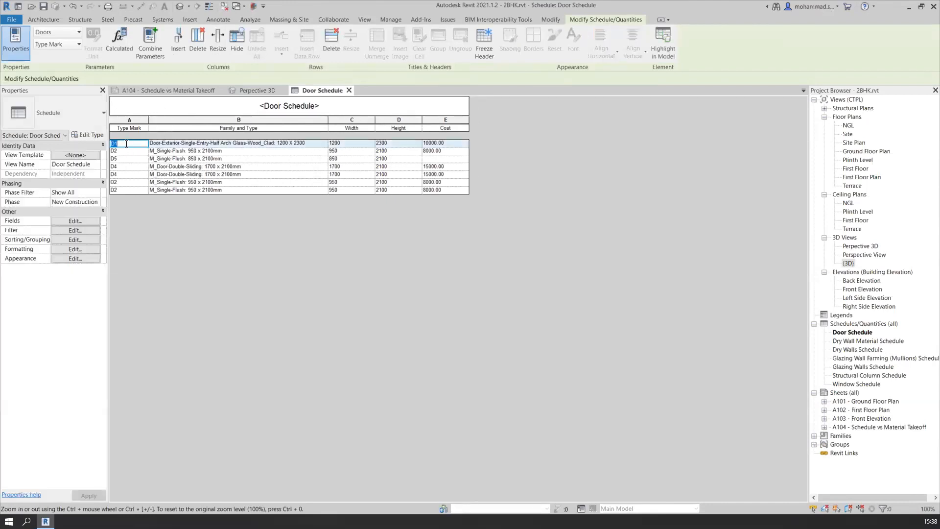
scroll(157, 205, "up", 8, "ctrl")
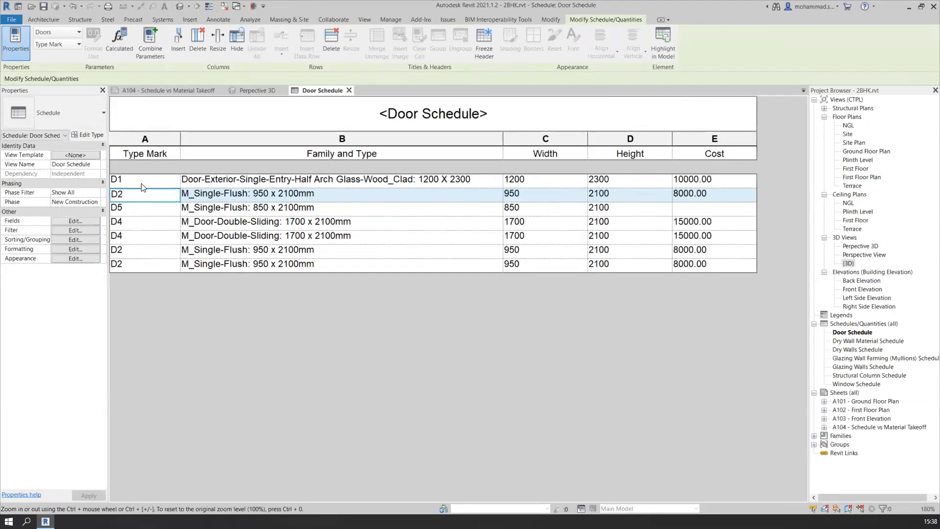
Check the type marks of the individual doors listed in the door schedule
left_click(142, 183)
left_click(139, 207)
left_click(139, 236)
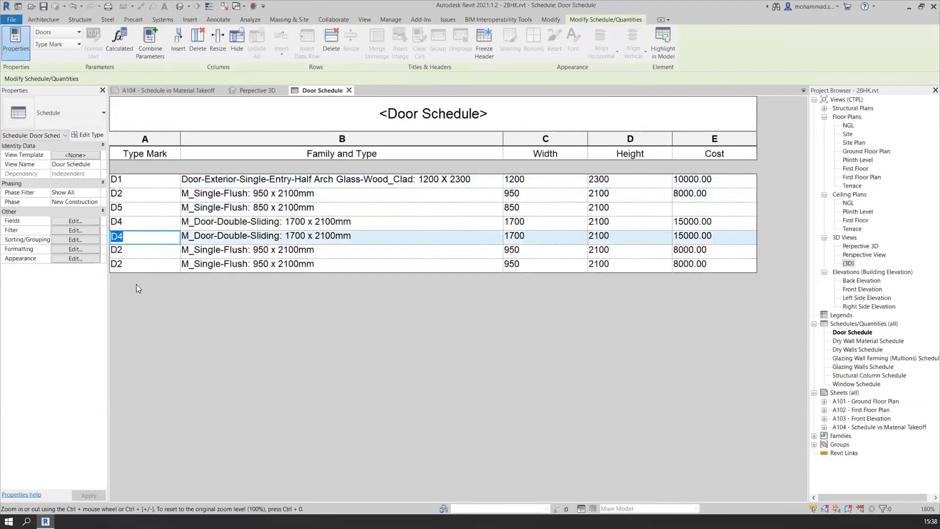
Open the Ground Floor Plan view and show the rooms close enough to read the door tags
left_click(868, 151)
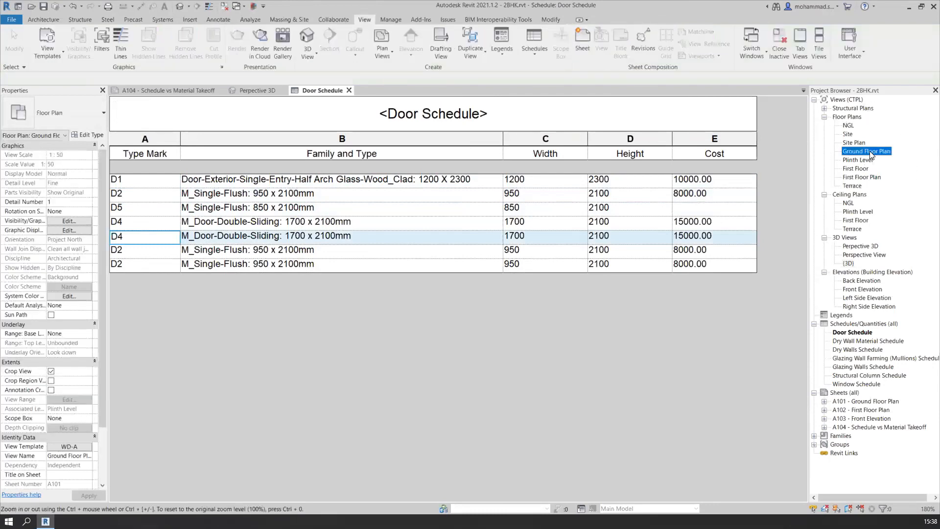
double_click(869, 151)
left_click(501, 448)
scroll(502, 448, "up", 1)
middle_click_drag(464, 473, 444, 259)
scroll(454, 299, "up", 5)
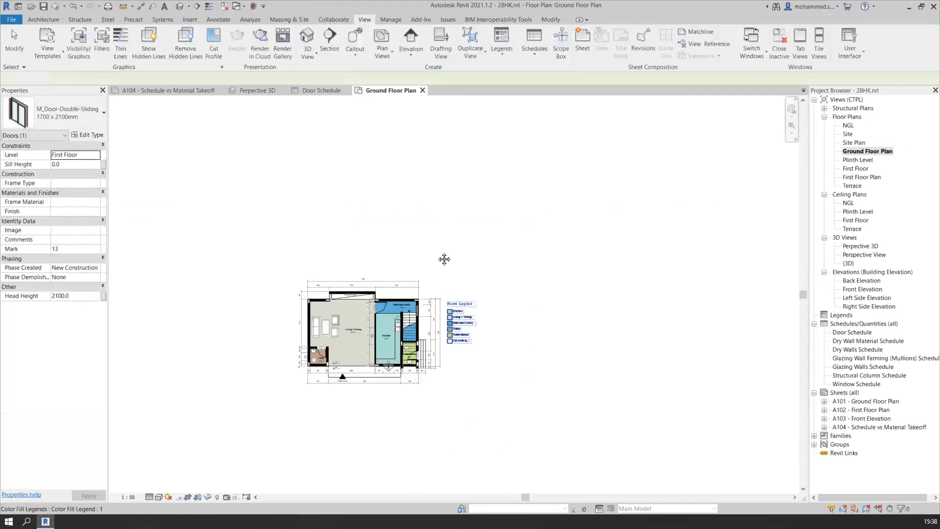
left_click(444, 259)
scroll(421, 328, "up", 7)
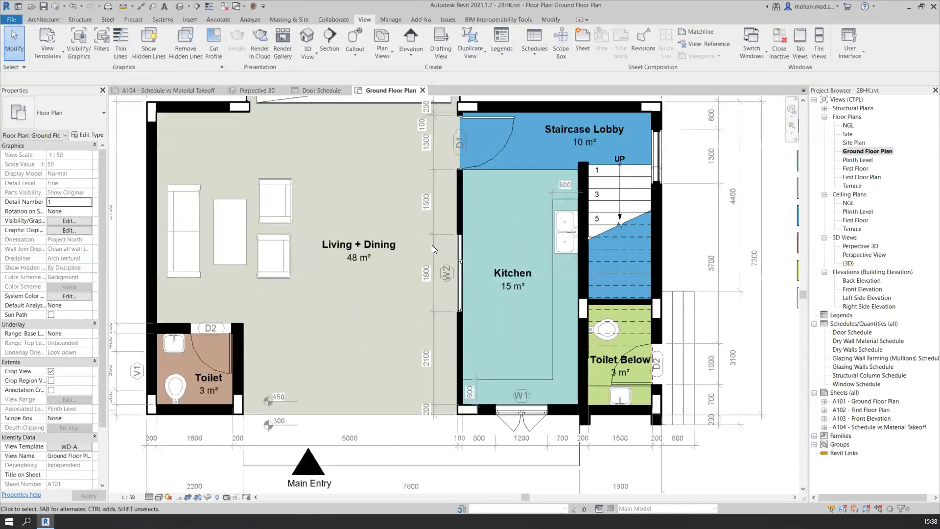
Examine the door tags on the ground floor plan at the staircase lobby and the two toilets
scroll(432, 244, "down", 3)
scroll(487, 232, "up", 6)
scroll(466, 279, "down", 3)
middle_click_drag(465, 284, 460, 118)
scroll(455, 245, "down", 3)
scroll(466, 264, "up", 3)
middle_click_drag(493, 305, 348, 191)
scroll(446, 307, "down", 4)
scroll(418, 232, "up", 2)
scroll(375, 361, "up", 4)
scroll(389, 369, "down", 4)
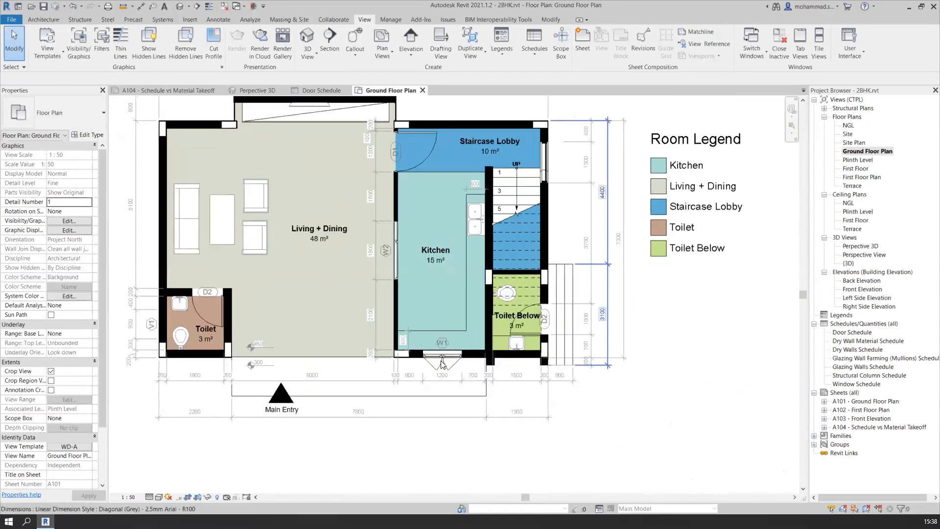
scroll(539, 320, "up", 4)
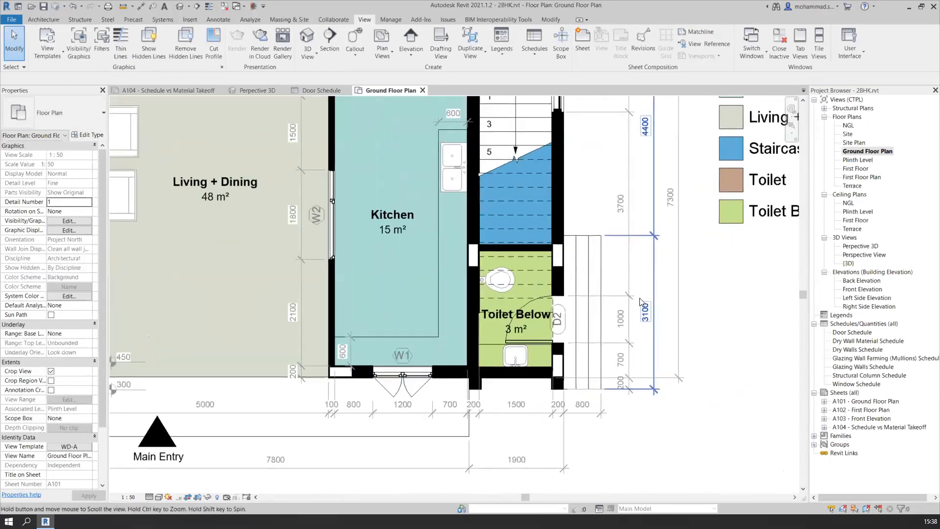
scroll(640, 301, "up", 2)
scroll(636, 303, "down", 5)
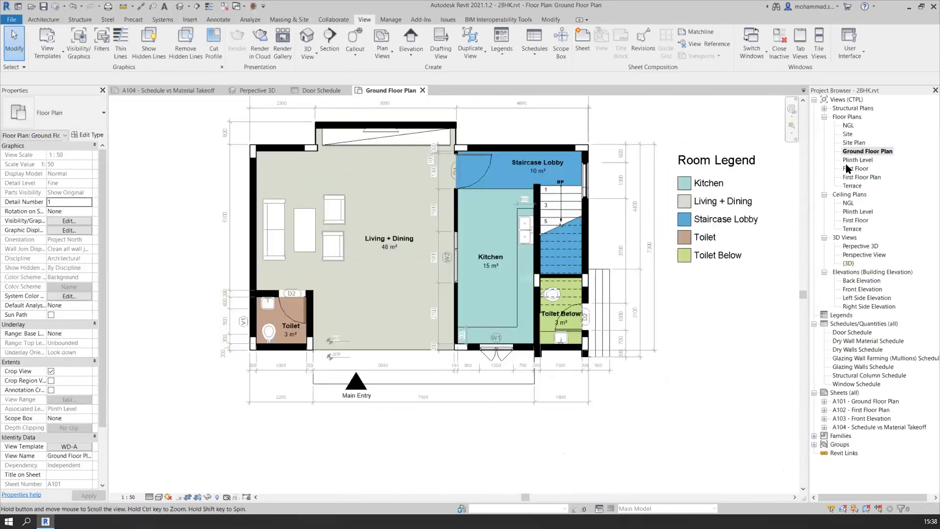
Examine the door tags on the First Floor Plan, close the floor plan views and return to the door schedule
double_click(876, 178)
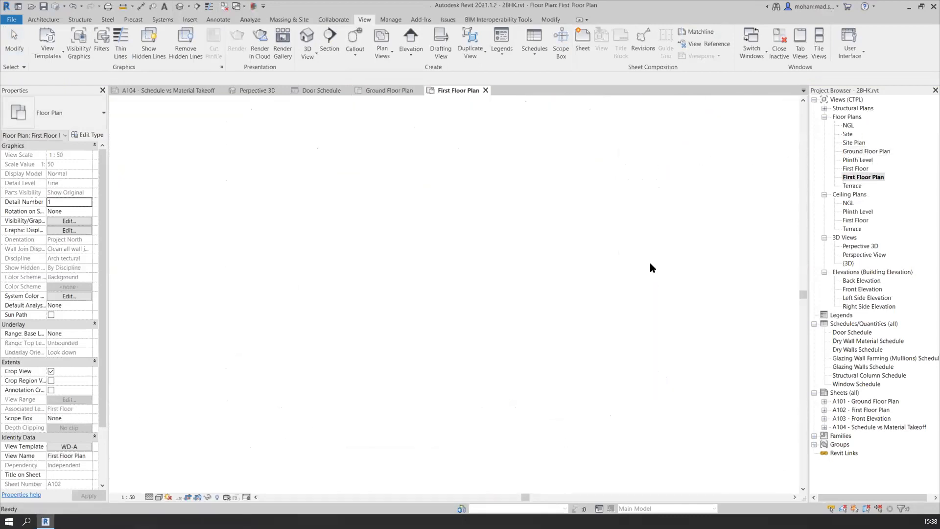
scroll(524, 274, "up", 4)
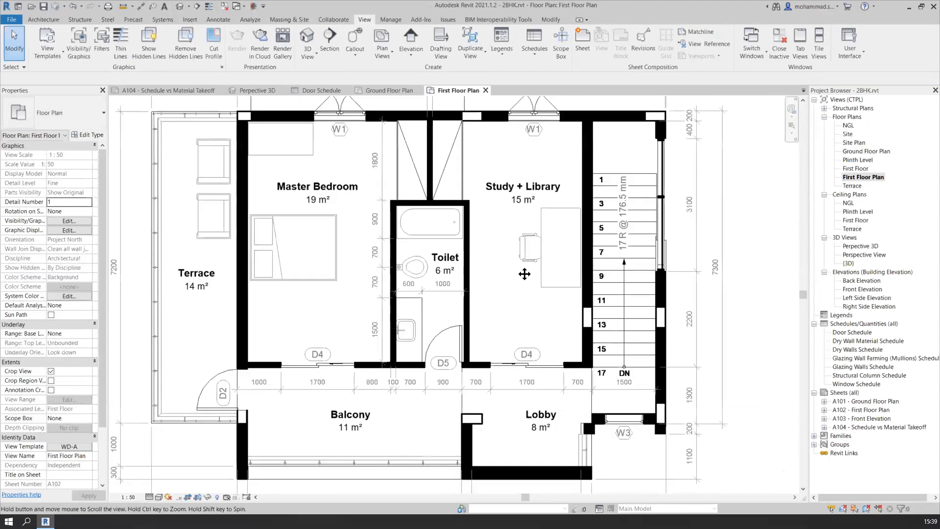
scroll(524, 274, "up", 2)
scroll(372, 279, "up", 2)
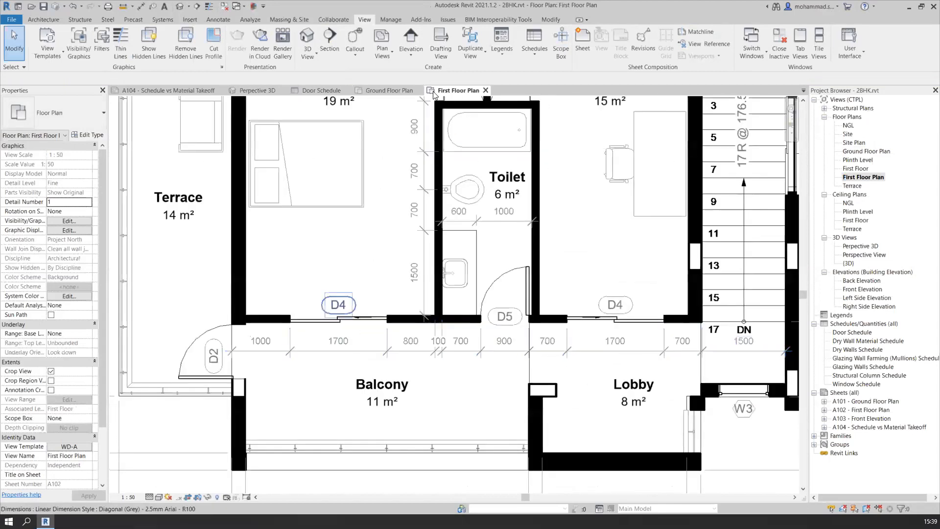
left_click(423, 91)
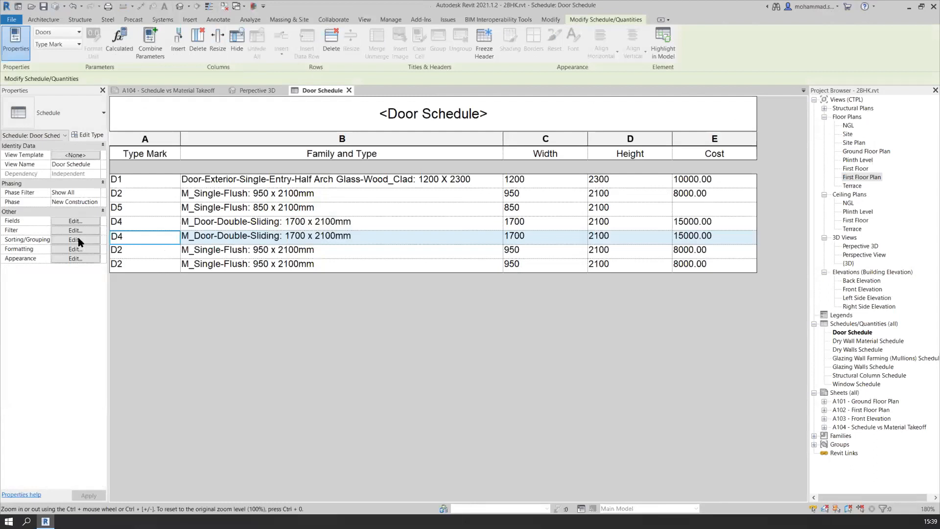
Widen the properties area and sort the door schedule by Type Mark in ascending order
left_click_drag(109, 246, 132, 244)
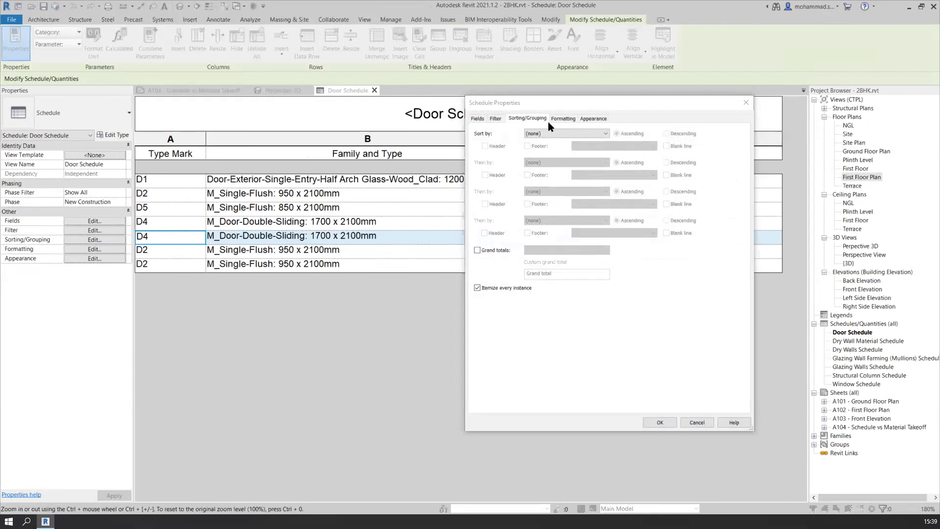
left_click(549, 145)
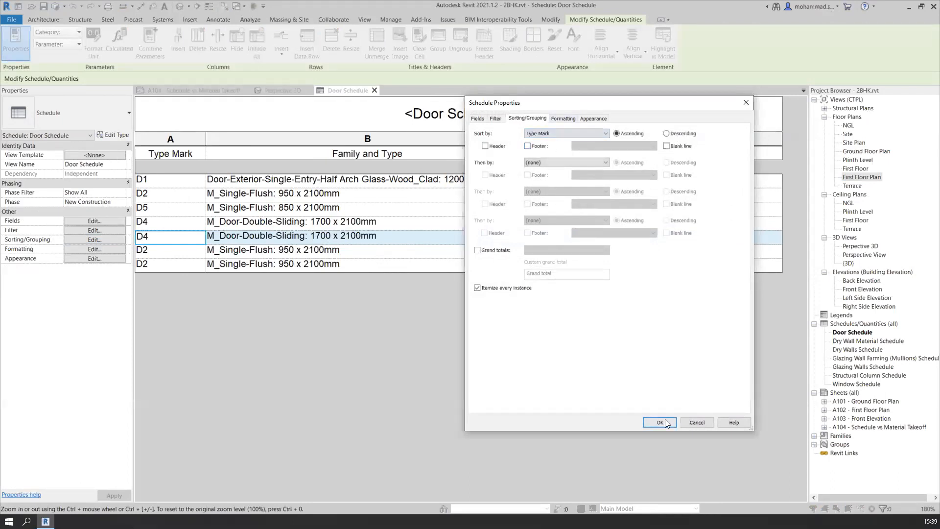
left_click(665, 422)
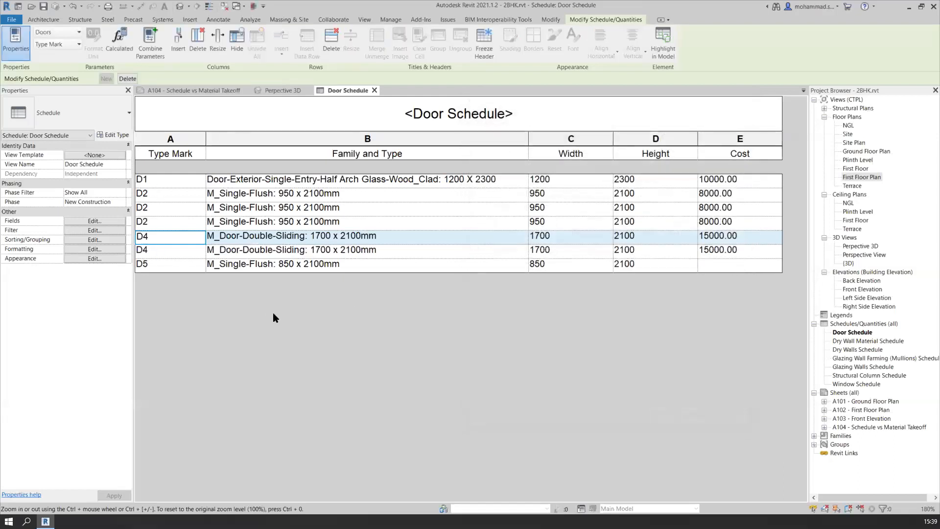
Add the Level field to the door schedule as the last column after Cost
left_click(96, 222)
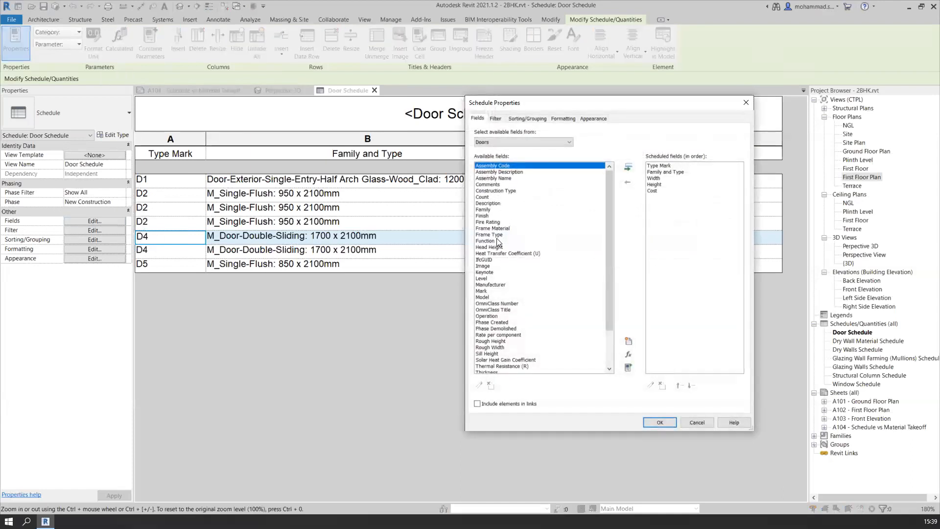
left_click(488, 279)
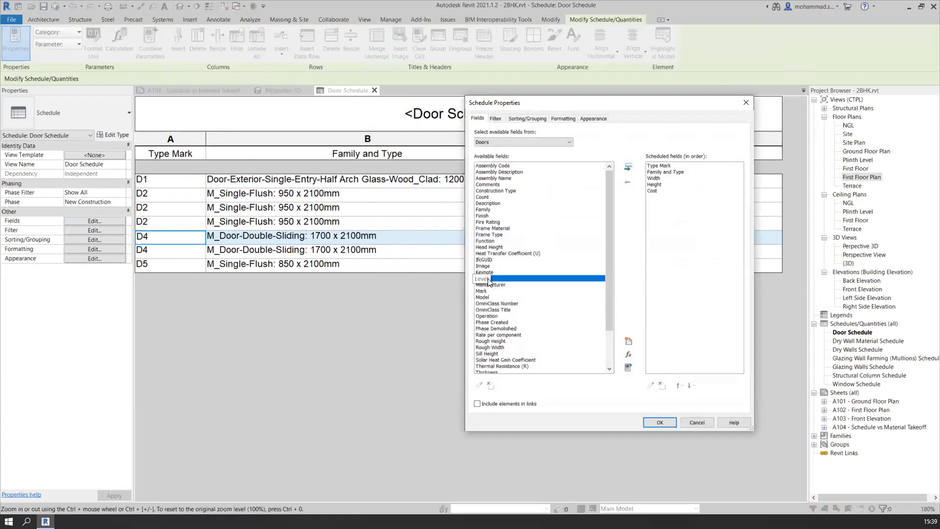
left_click(627, 168)
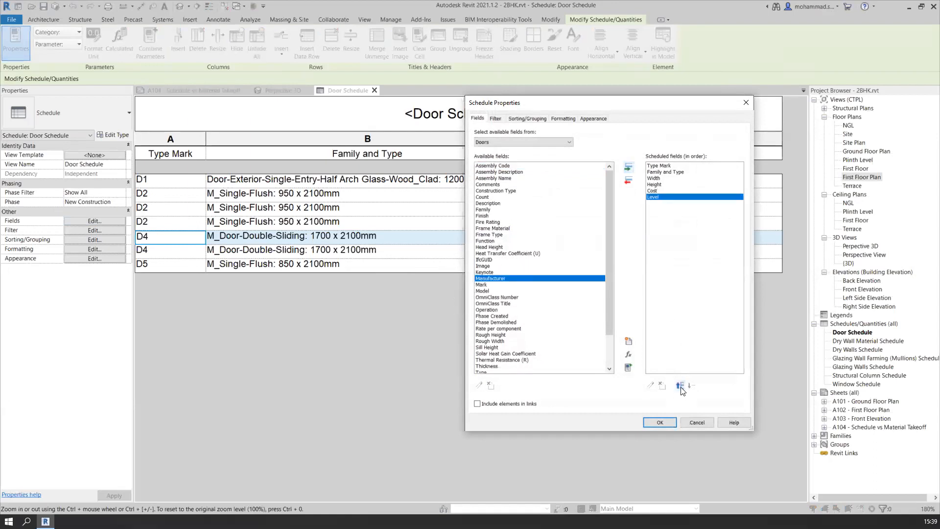
left_click(660, 422)
scroll(478, 329, "down", 1, "ctrl")
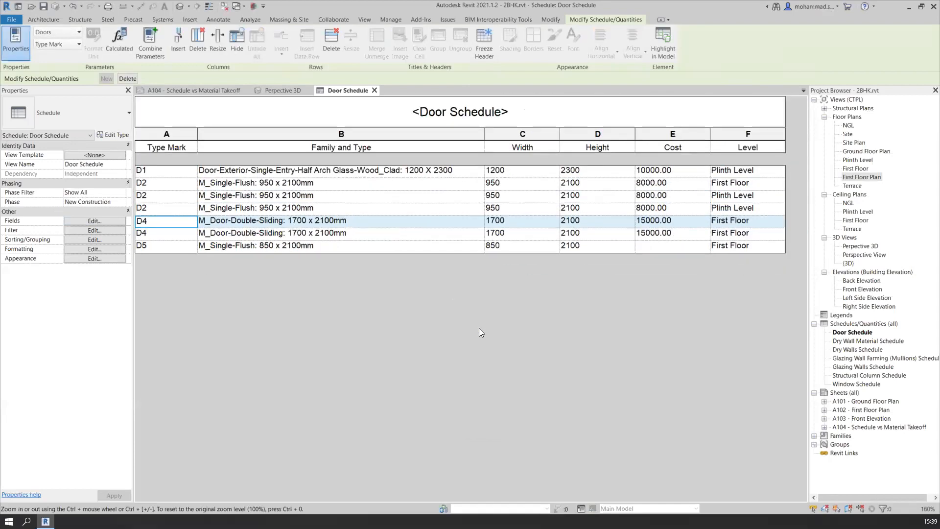
Check which level is listed for the individual doors in the door schedule
left_click(741, 174)
left_click(738, 196)
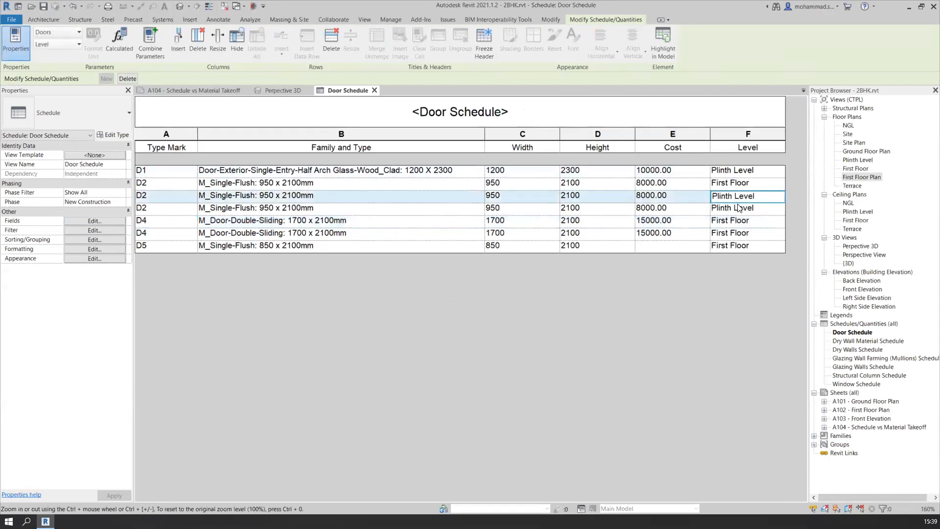
left_click(738, 206)
left_click(738, 173)
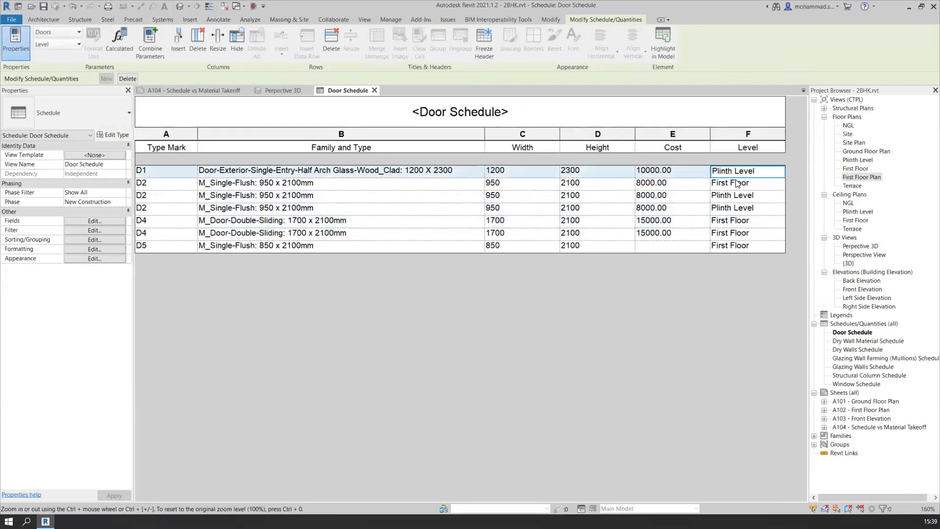
left_click(737, 183)
left_click(733, 221)
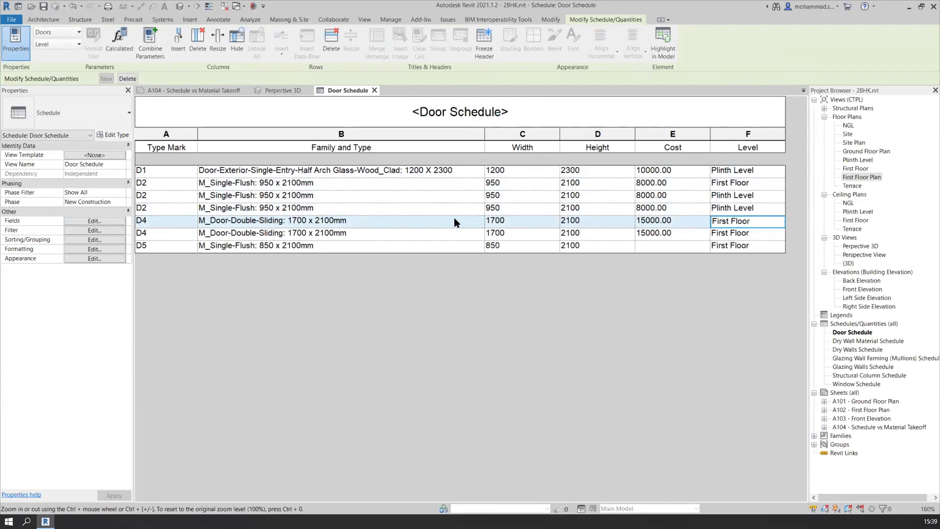
Sort the door schedule by Level with a header for each level, then by Type Mark, both ascending
left_click(84, 238)
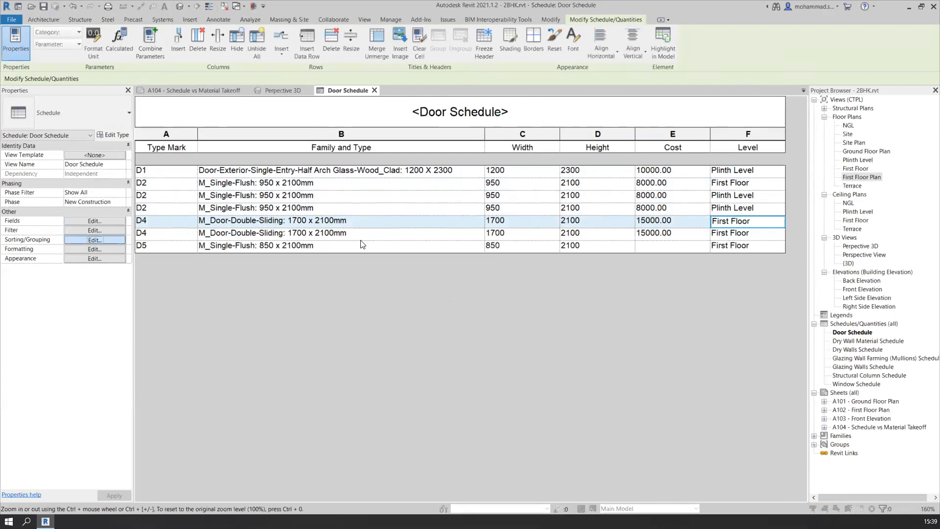
left_click(552, 161)
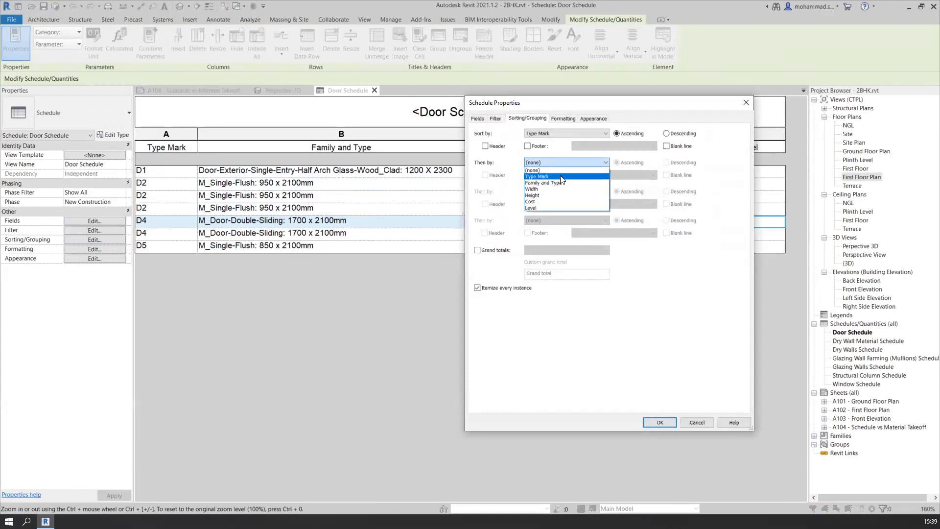
left_click(565, 133)
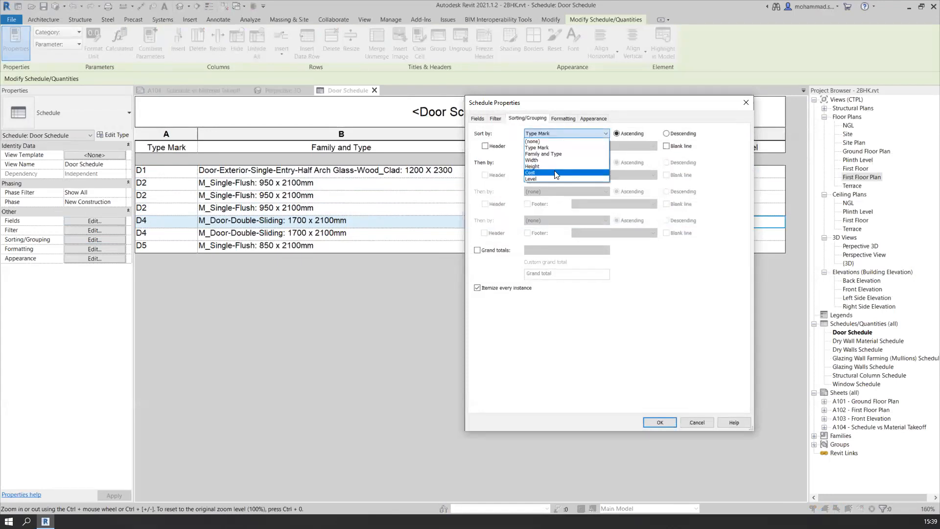
left_click(549, 168)
left_click(548, 164)
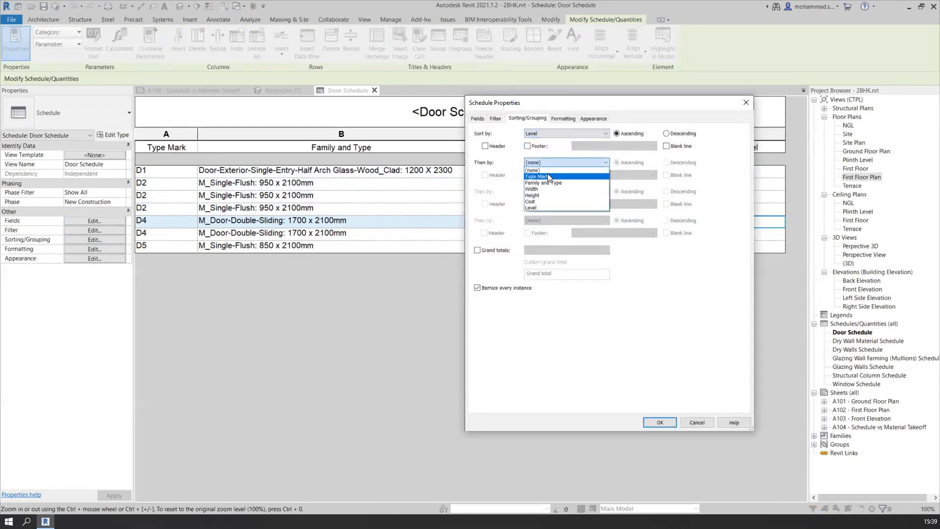
left_click(548, 176)
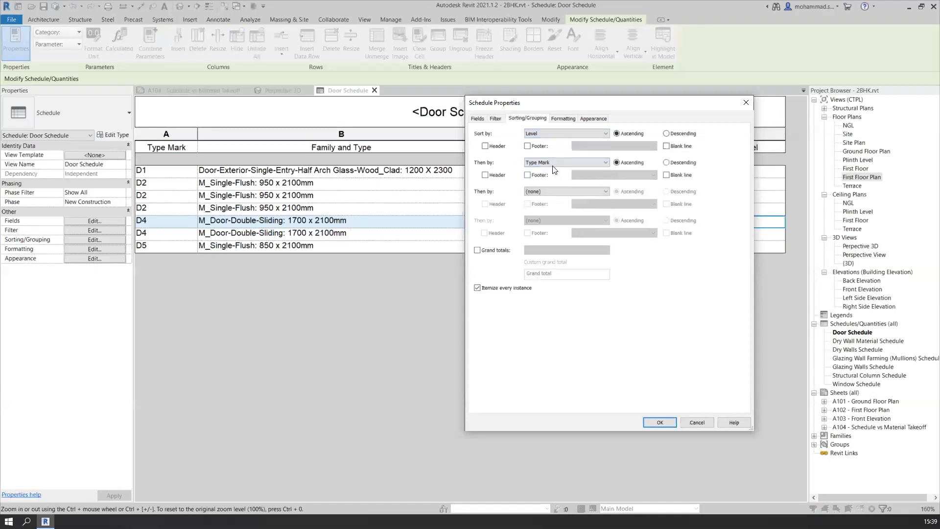
left_click(485, 147)
left_click(661, 422)
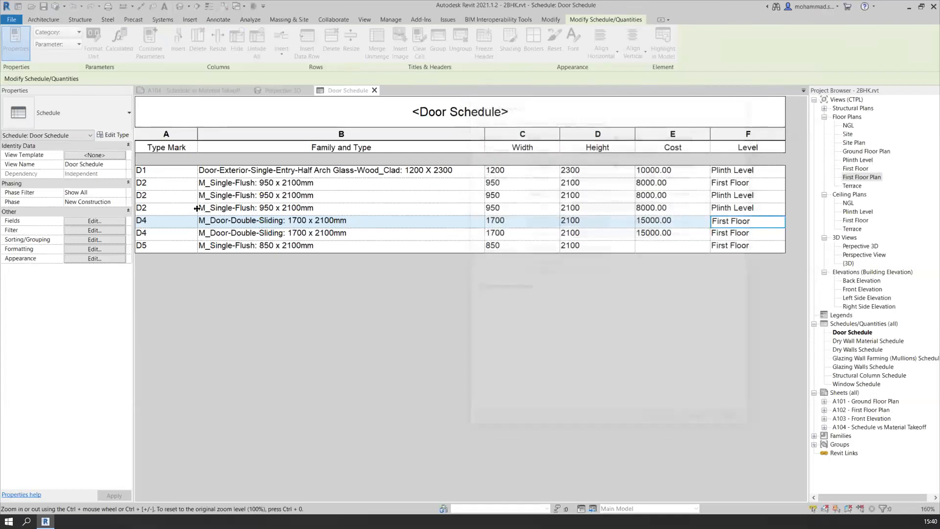
Hide the Level column in the door schedule
left_click(747, 135)
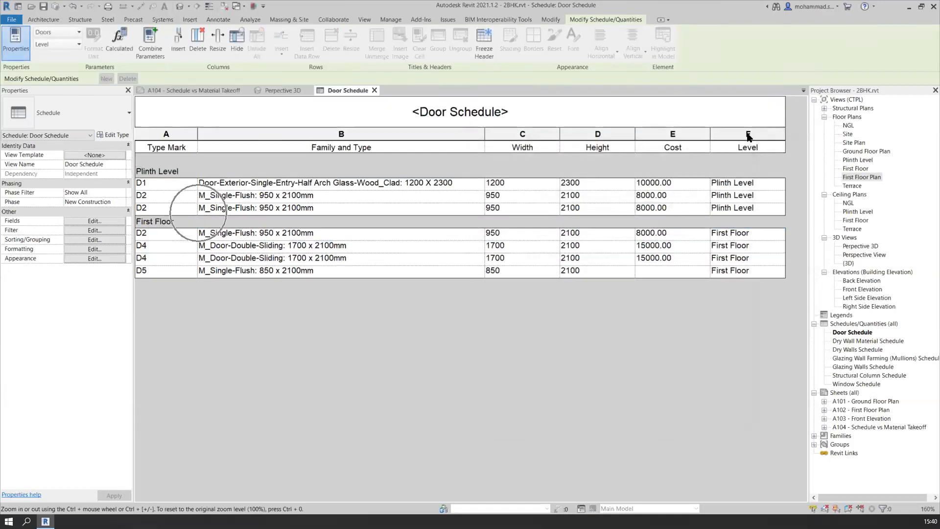
left_click(748, 135)
right_click(747, 135)
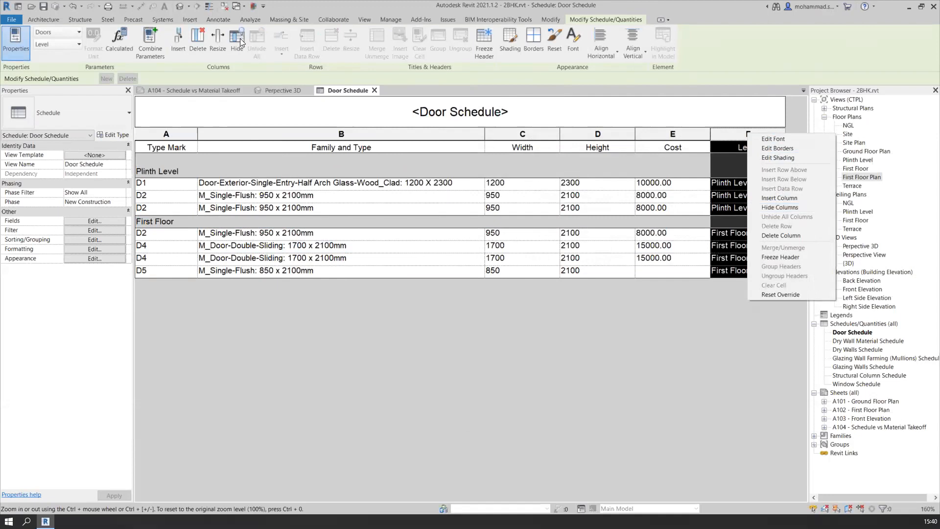
left_click(772, 210)
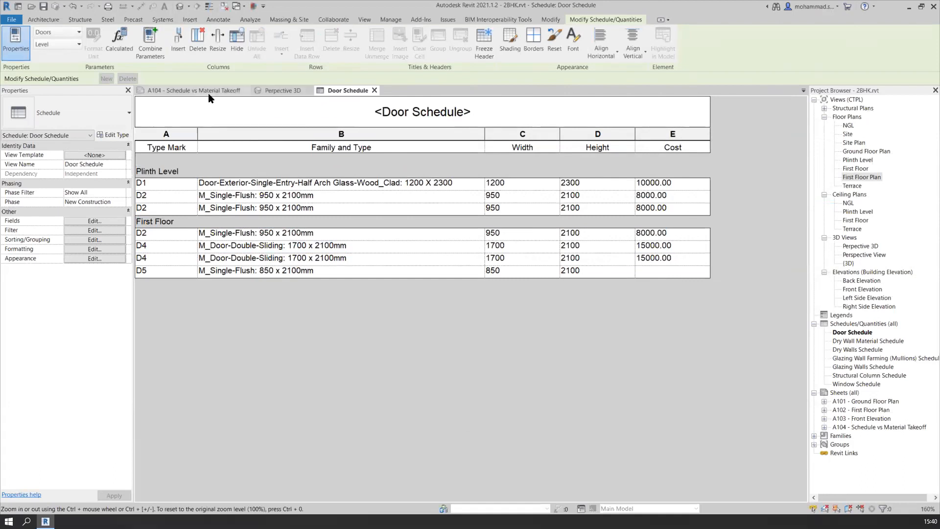
Open the Ground Floor Plan and check the Cost in the type properties of door D1 at the staircase lobby
left_click(277, 90)
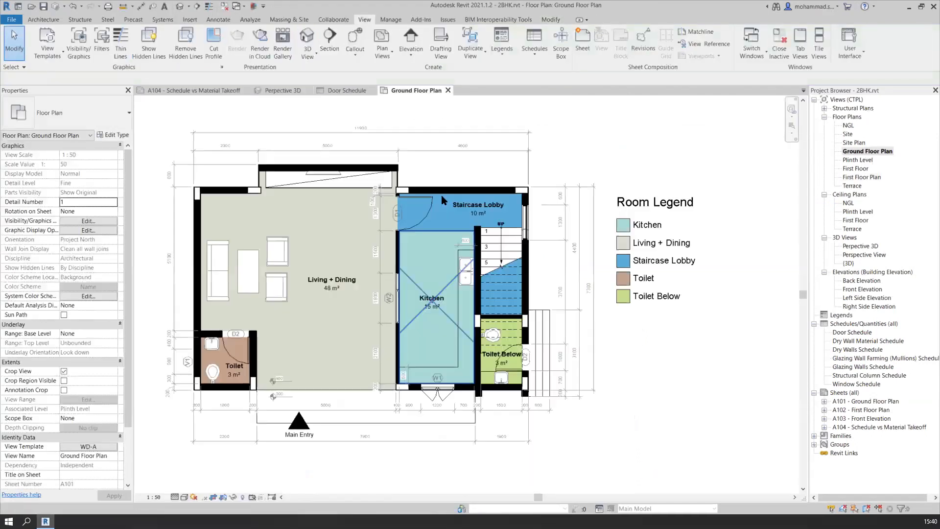
middle_click_drag(406, 211, 493, 227)
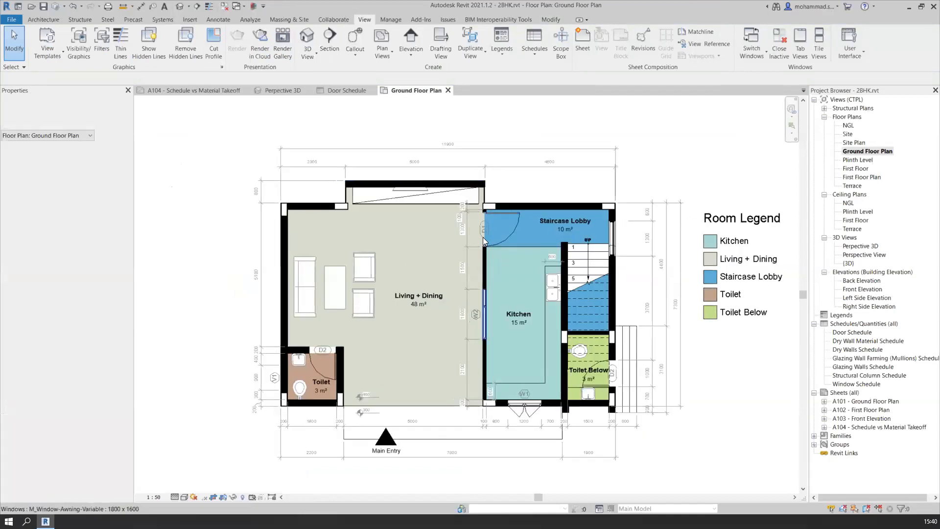
scroll(482, 237, "up", 5)
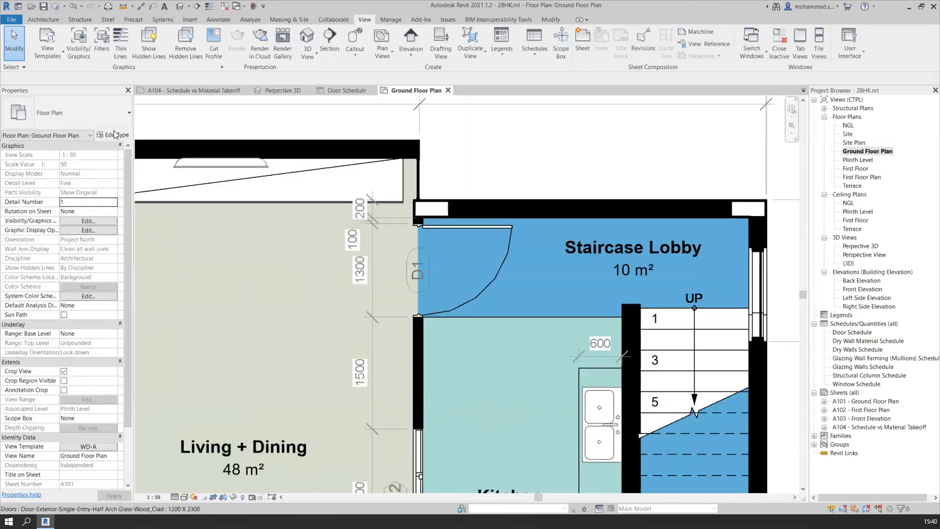
left_click(486, 226)
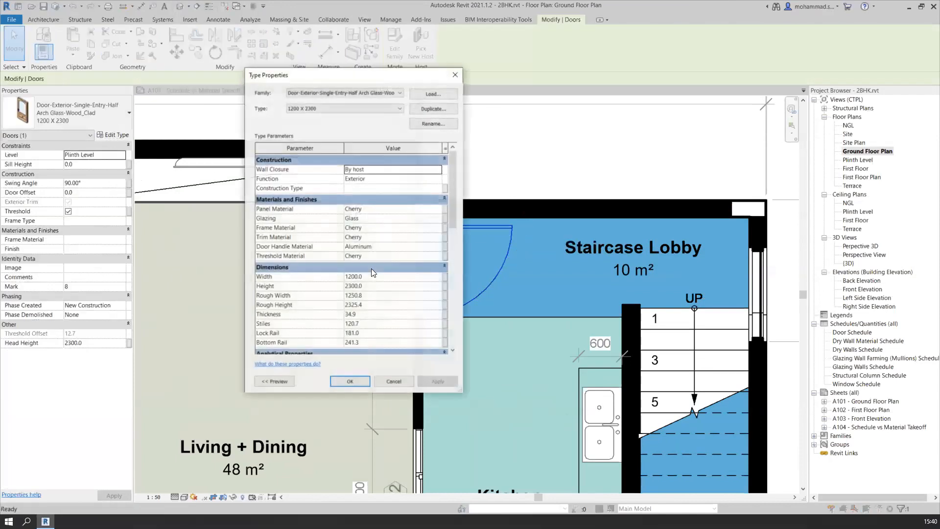
scroll(371, 269, "down", 5)
scroll(371, 268, "up", 3)
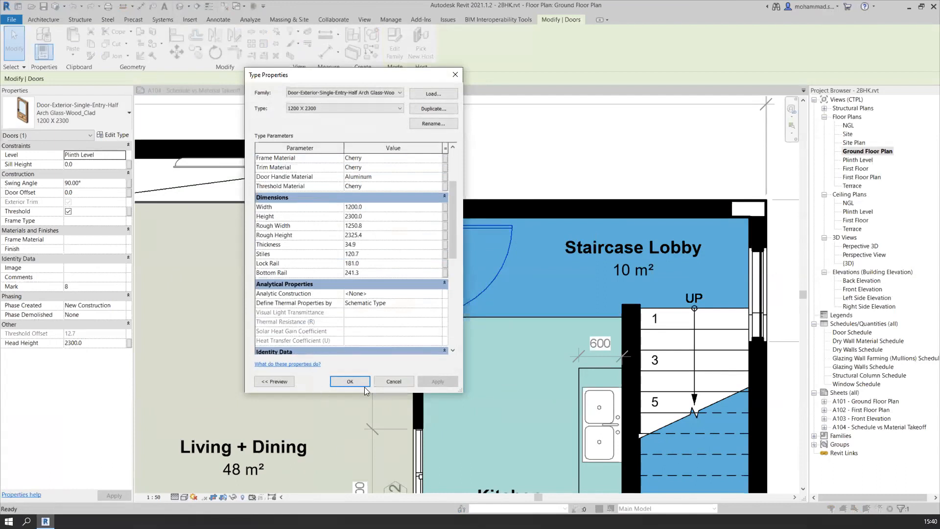
left_click_drag(364, 387, 364, 479)
left_click(382, 312)
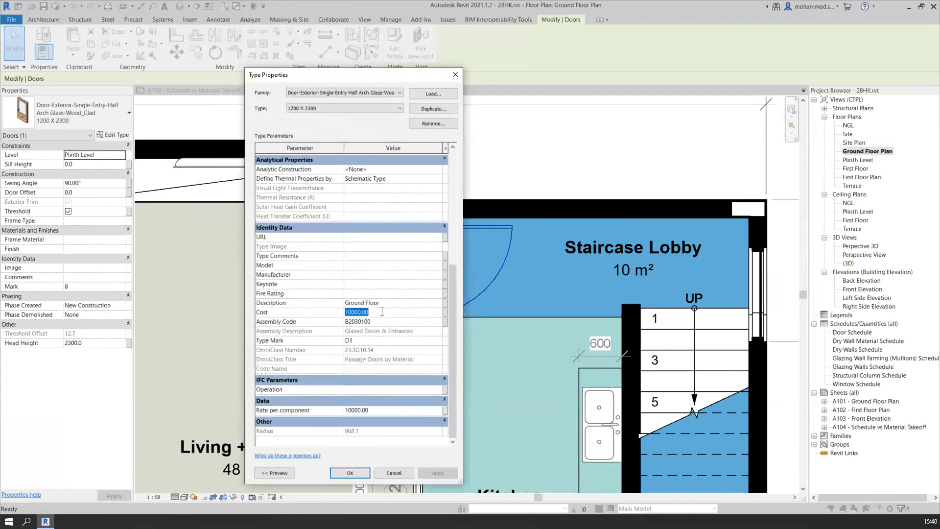
left_click(381, 312)
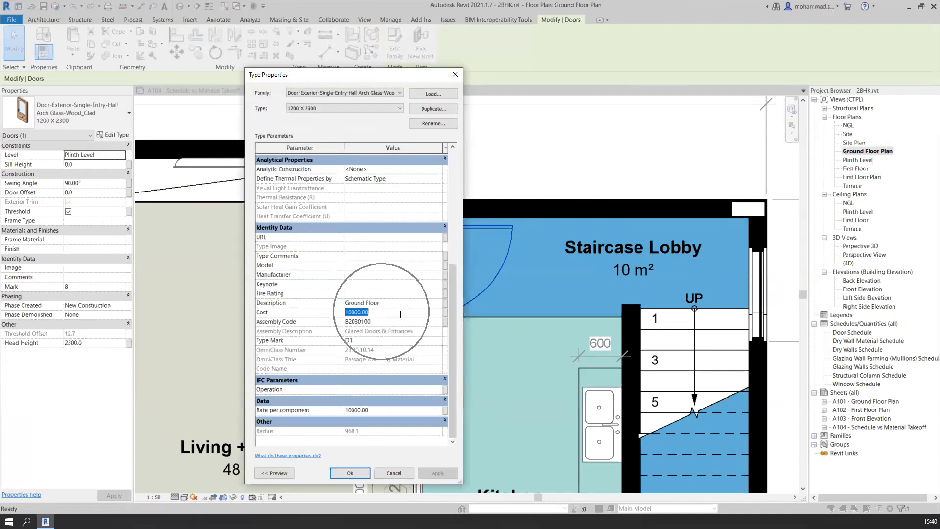
left_click_drag(351, 312, 381, 307)
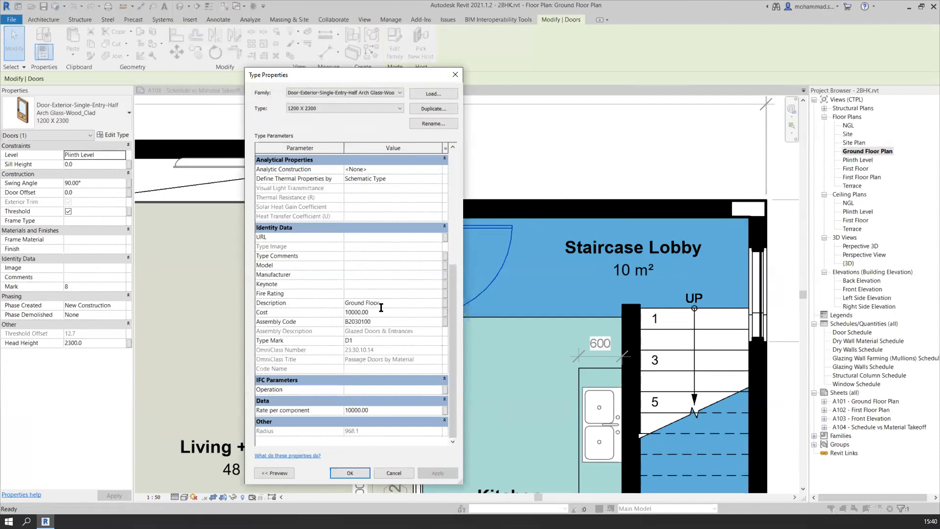
left_click(455, 75)
Return to the Door Schedule and narrow the Width and Height columns, adjusting the Cost column's width
left_click(343, 91)
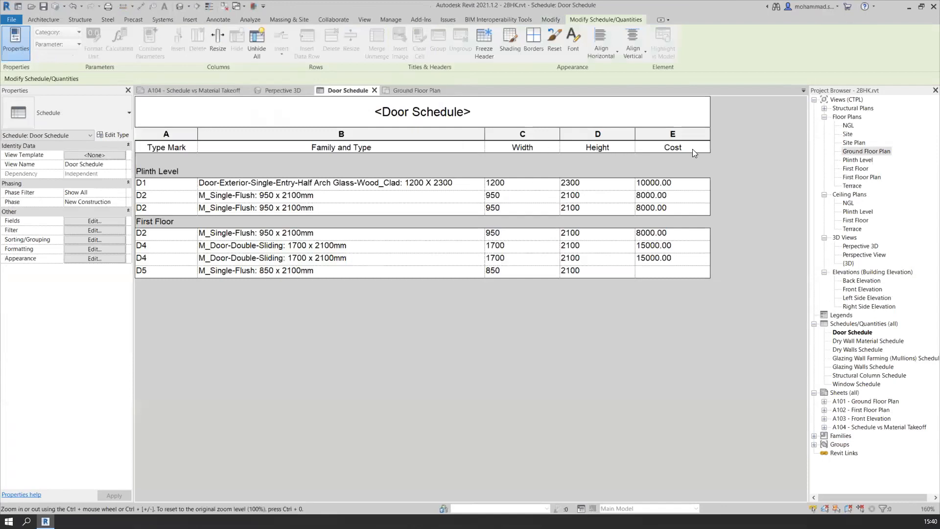
left_click_drag(596, 134, 523, 133)
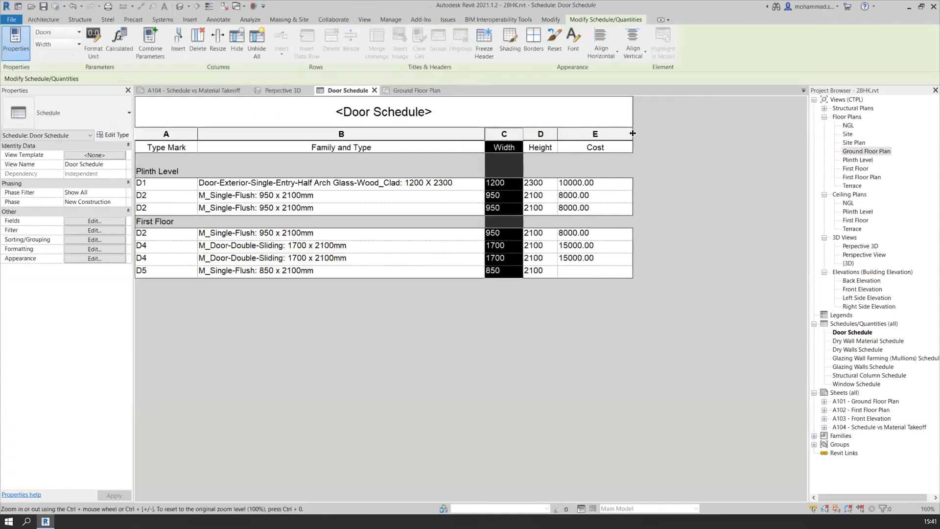
left_click_drag(632, 133, 649, 134)
left_click_drag(557, 134, 586, 134)
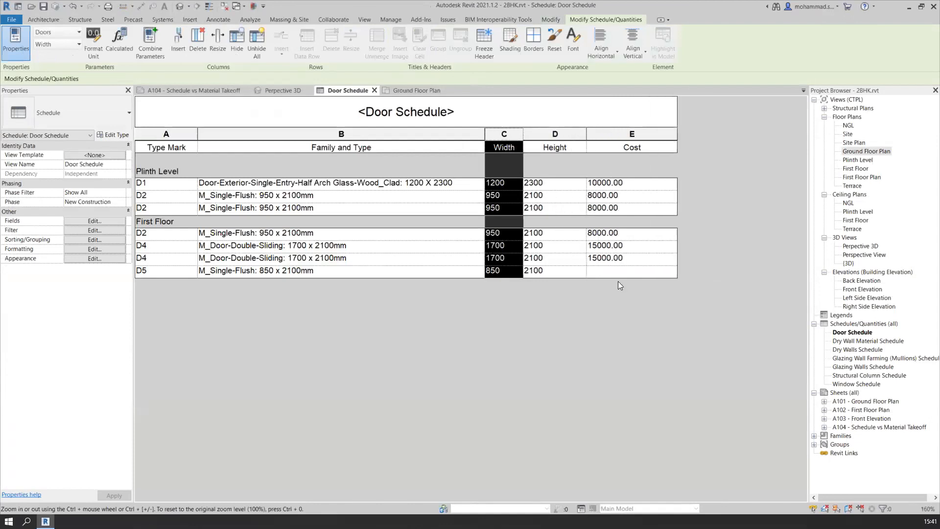
Highlight door D5 from the Door Schedule in the model and cycle through the views that contain it
left_click(617, 273)
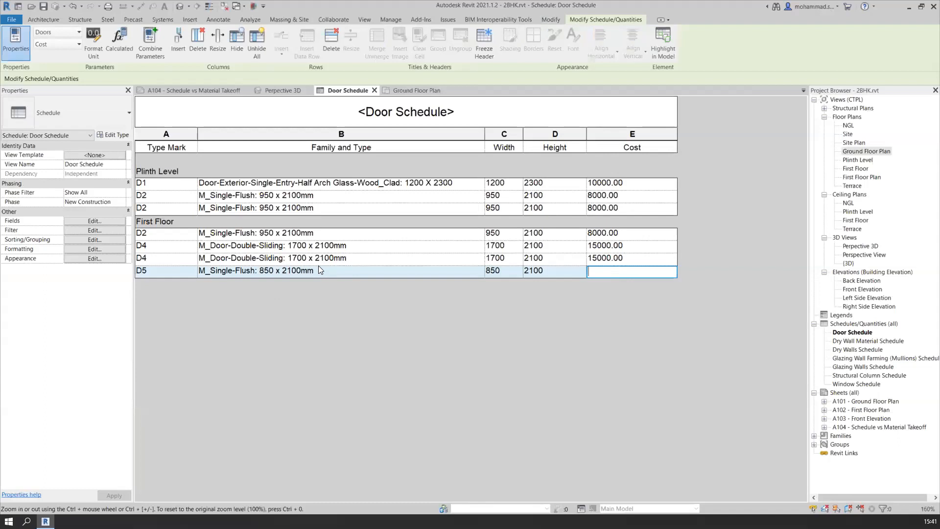
left_click(156, 271)
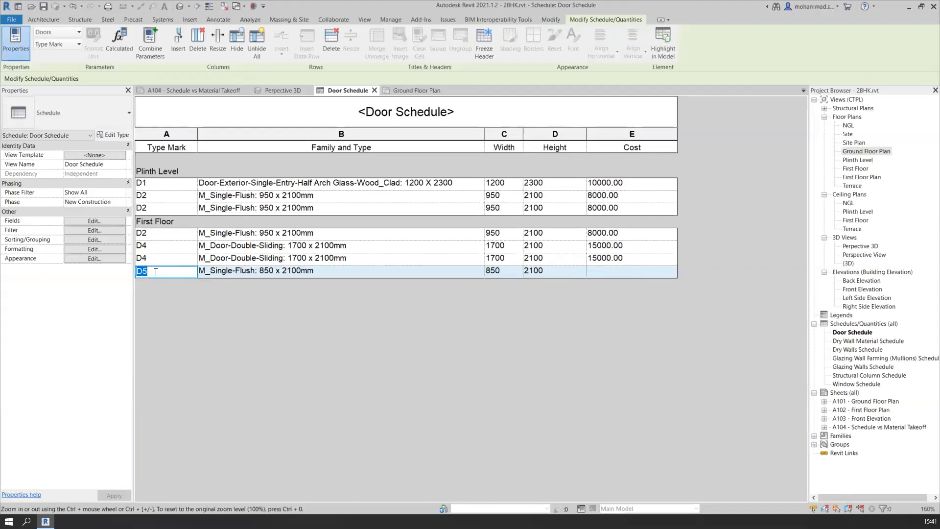
left_click(664, 51)
left_click(492, 279)
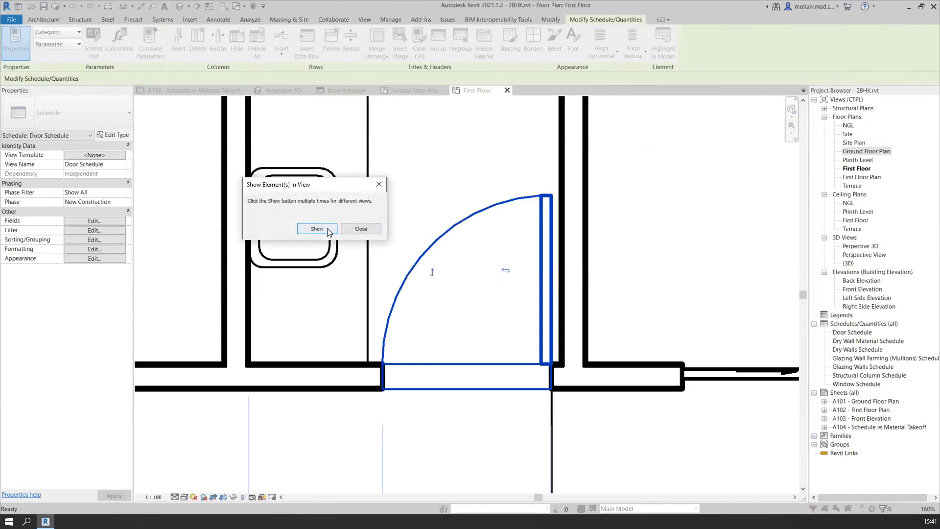
left_click(327, 228)
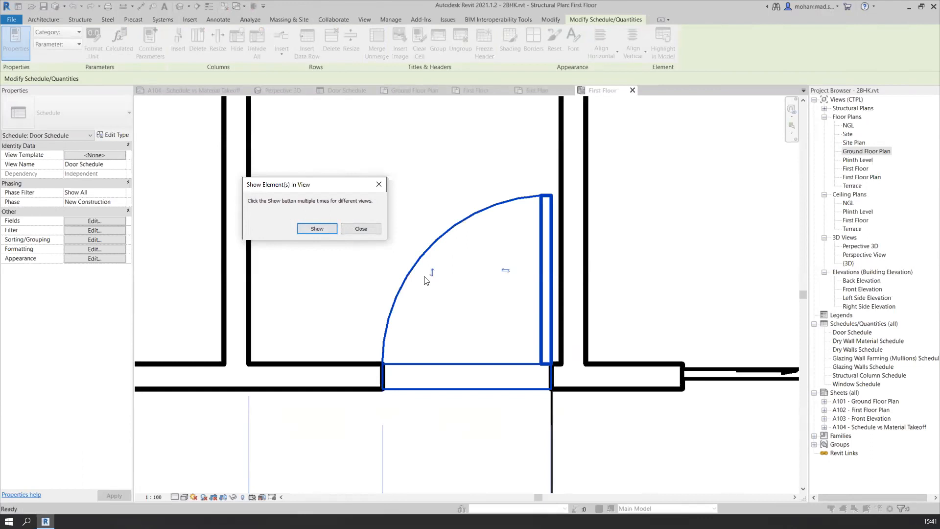
left_click(317, 228)
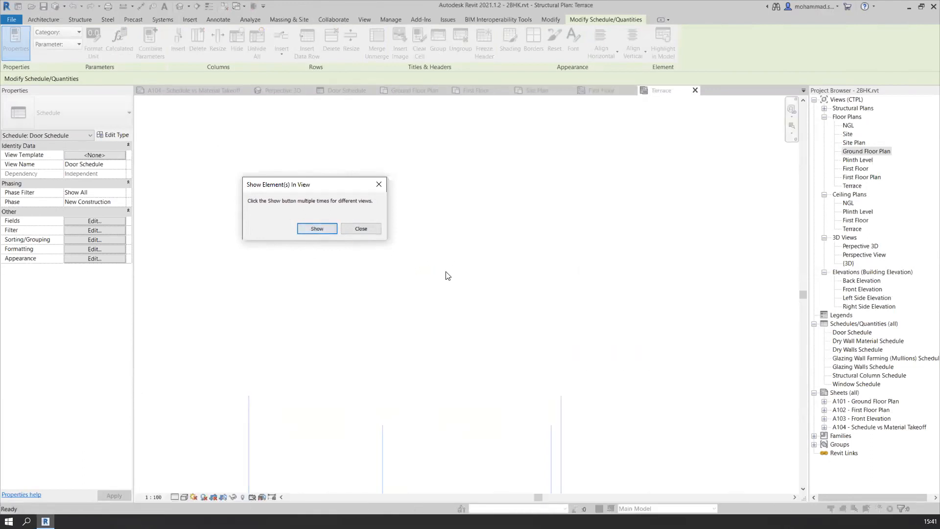
left_click(379, 184)
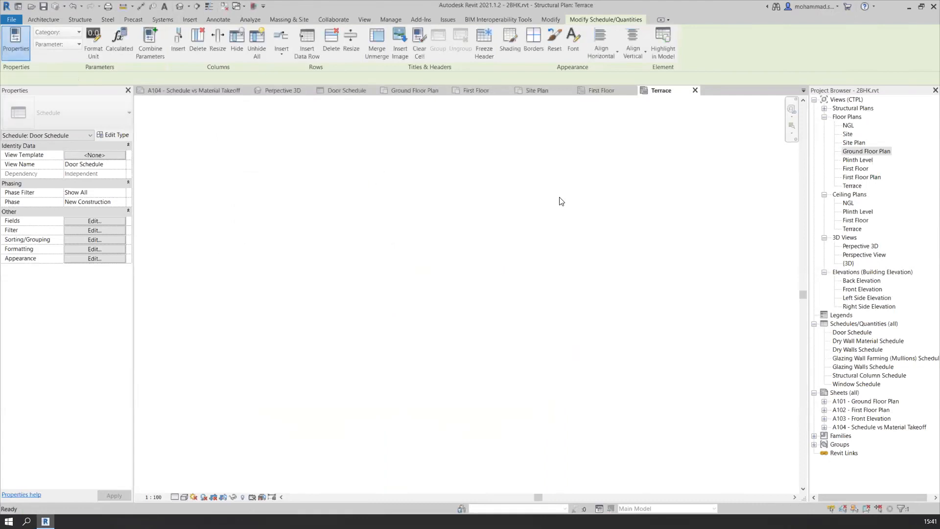
Close the Terrace structural plan and locate the 850 x 2100mm toilet door in the First Floor structural plan
left_click(694, 90)
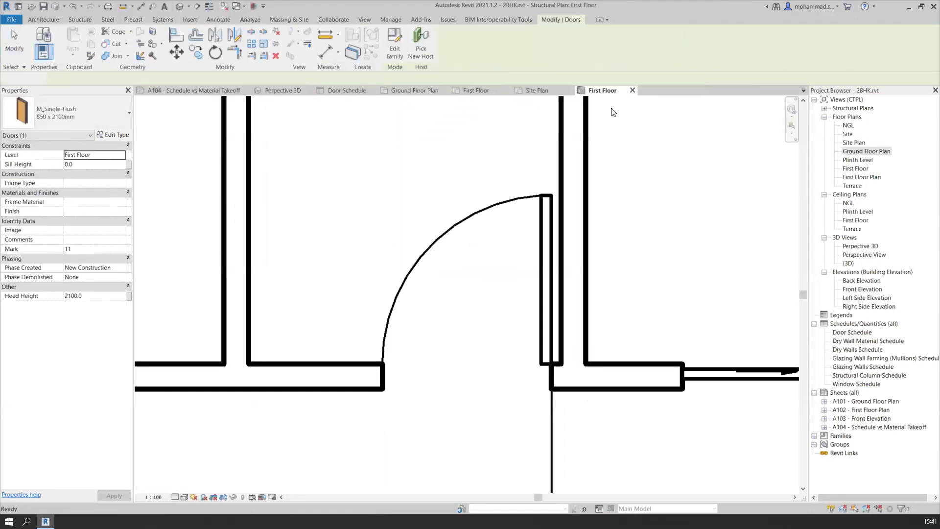
left_click(436, 279)
scroll(436, 279, "down", 6)
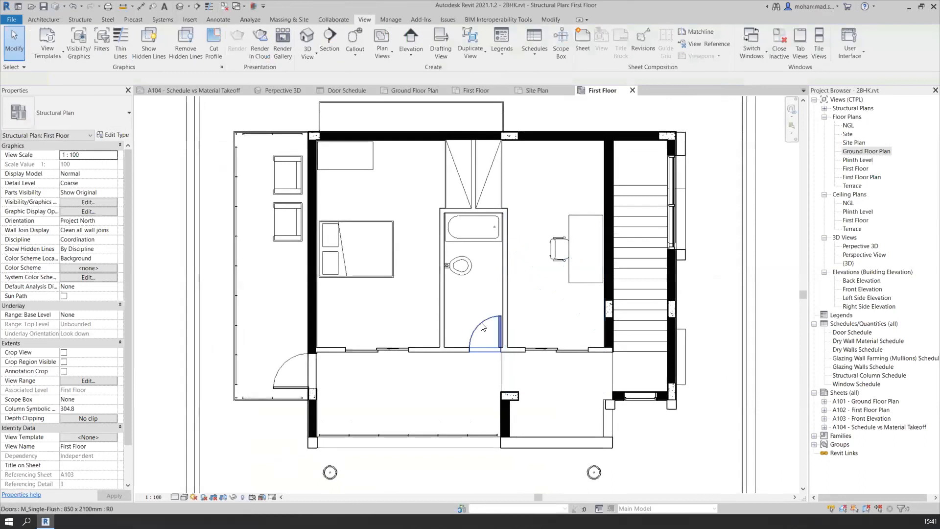
left_click(482, 326)
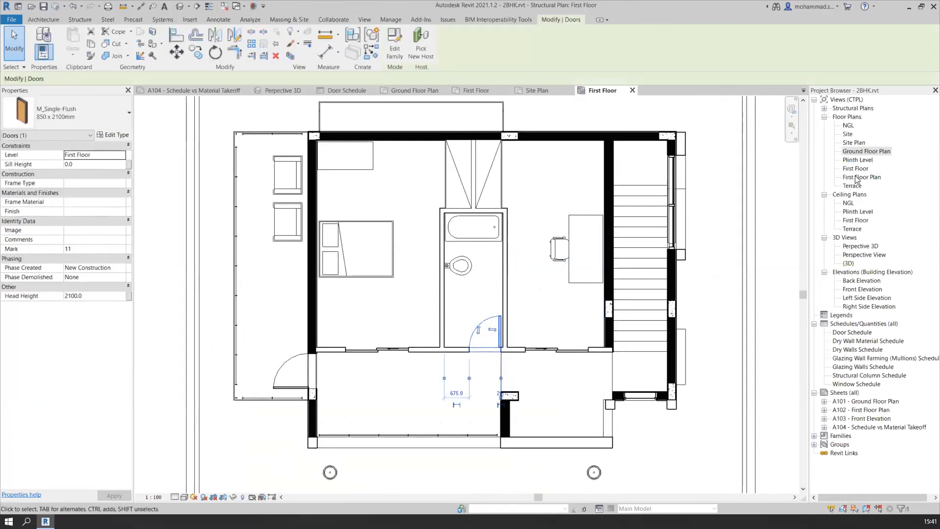
Open the First Floor Plan and check the Cost in the type properties of toilet door D5
double_click(857, 177)
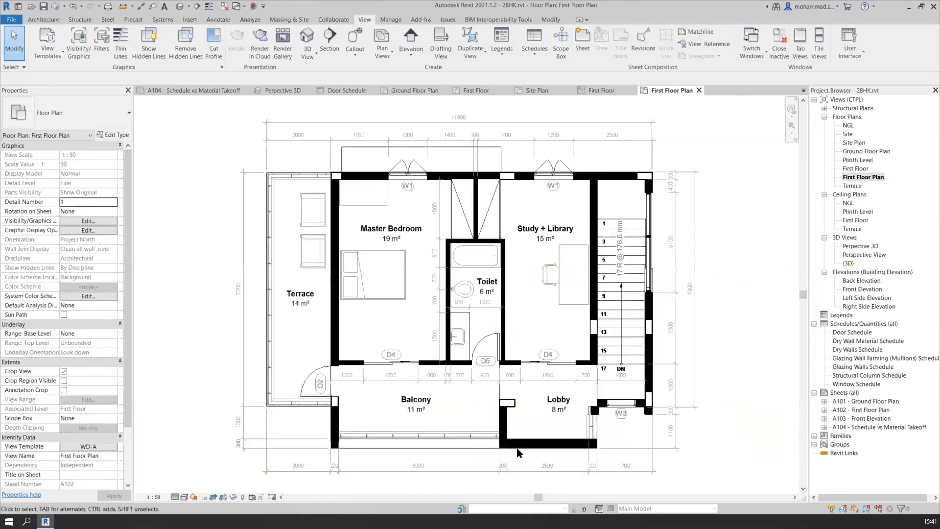
scroll(492, 364, "up", 5)
left_click(480, 288)
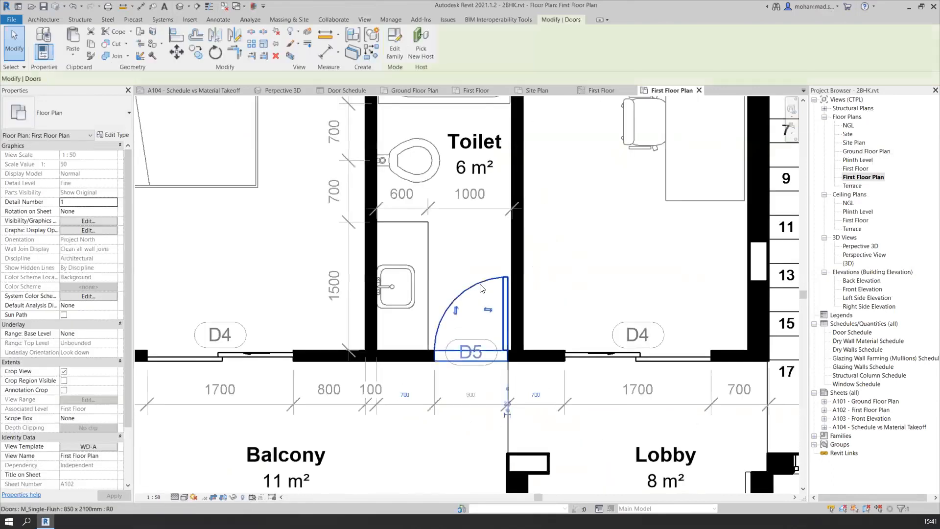
middle_click_drag(487, 311, 490, 381)
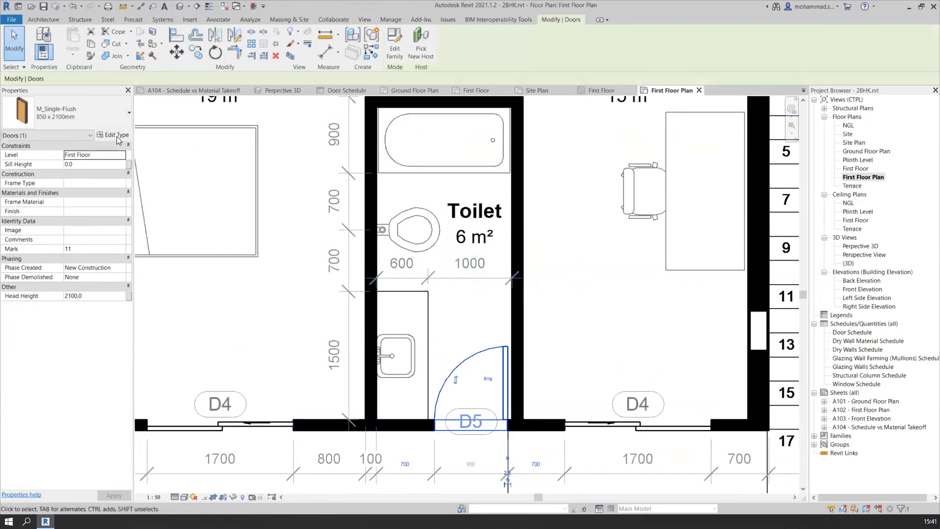
left_click(113, 135)
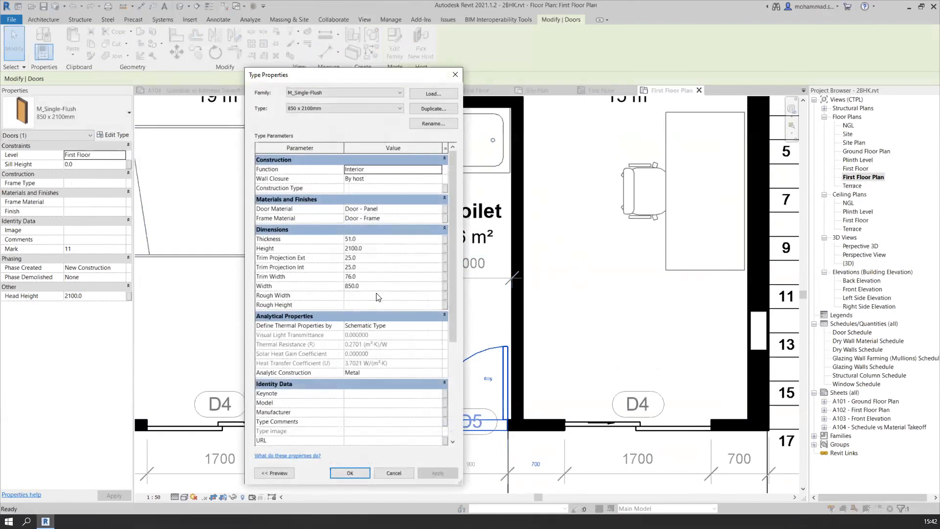
scroll(365, 380, "down", 2)
scroll(375, 419, "down", 1)
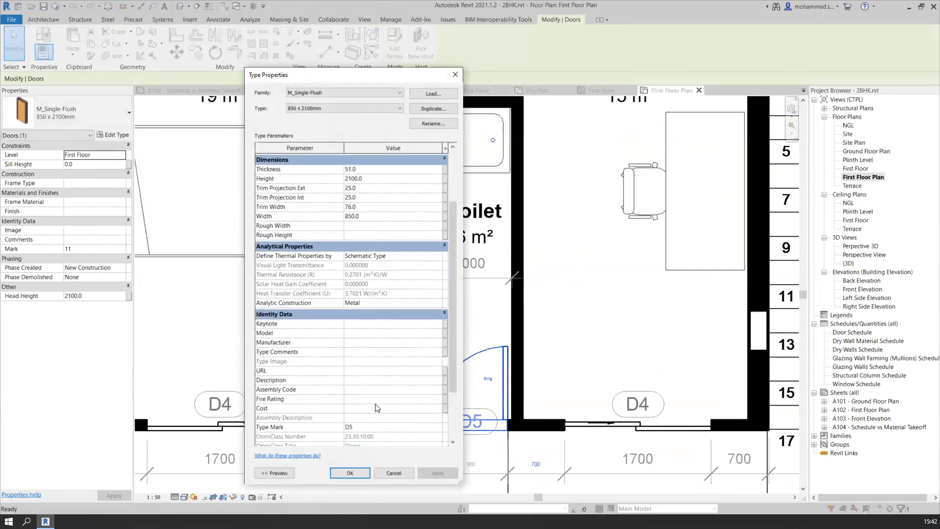
left_click(374, 407)
left_click(455, 75)
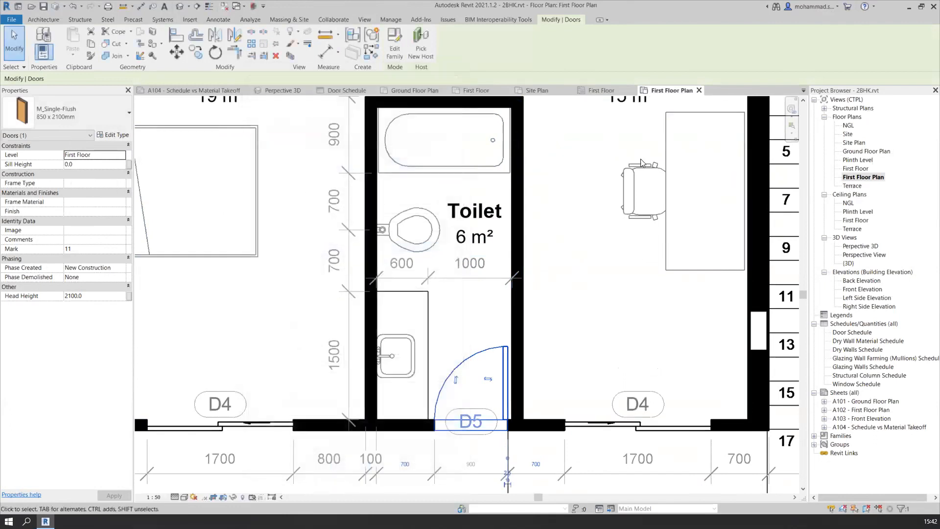
Set the Cost of door D5 to 12000 in the Door Schedule and apply it to all doors of that type
left_click(345, 92)
left_click(623, 271)
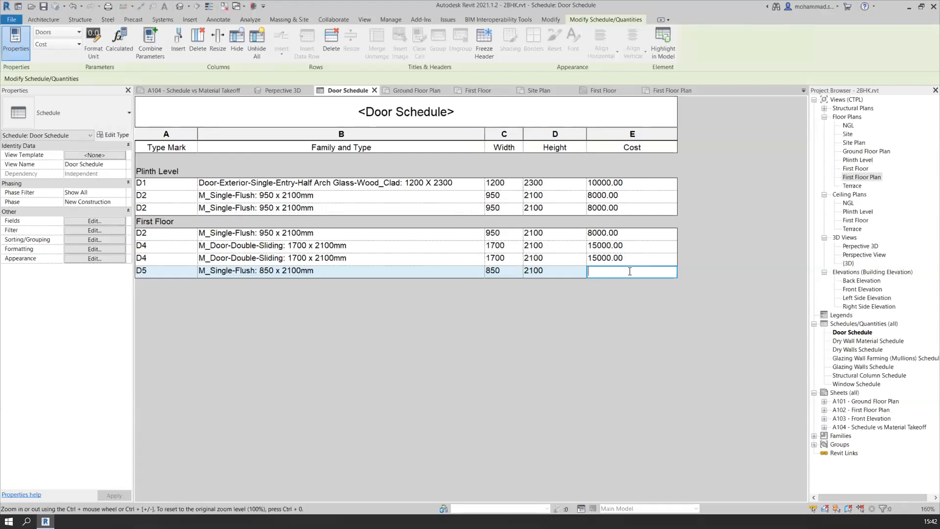
type("12000")
key("Return")
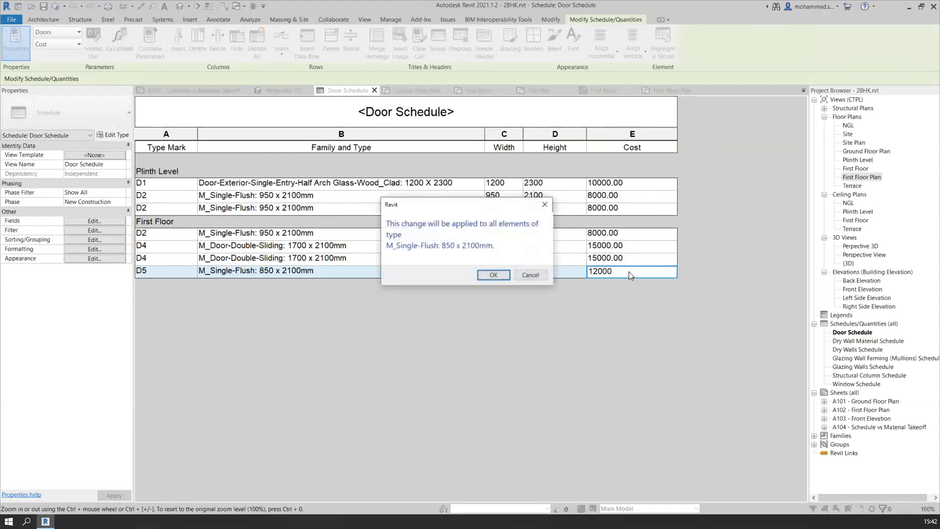
left_click(493, 275)
key("ctrl")
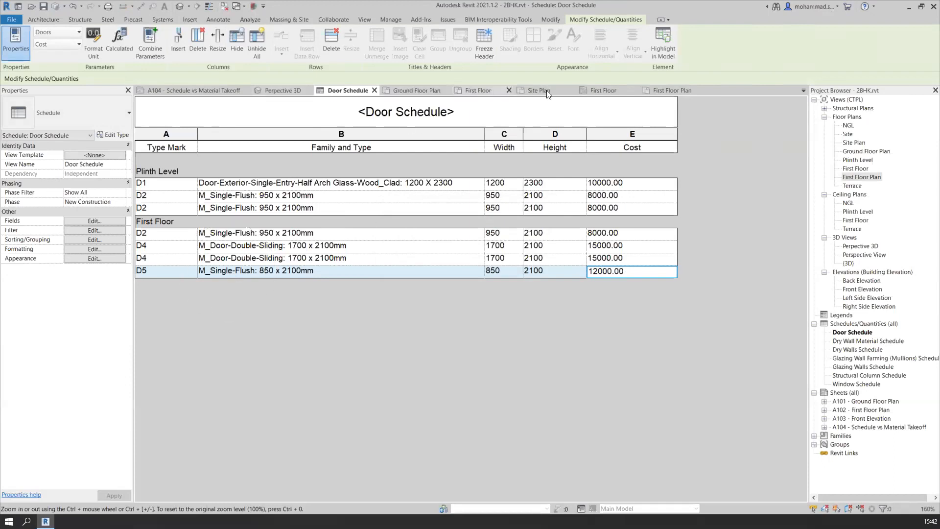
In the First Floor Plan, set the Cost in toilet door D5's type properties to 13750
left_click(660, 94)
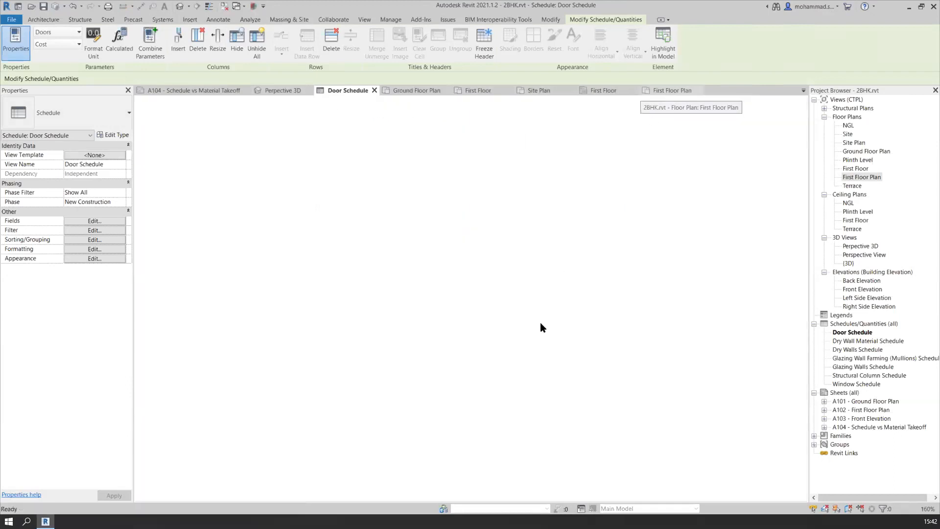
left_click(491, 350)
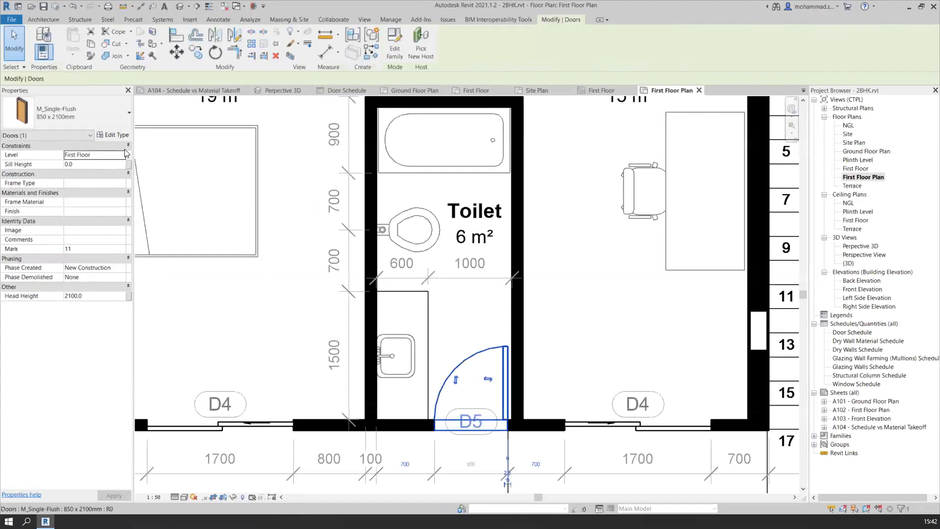
left_click(114, 134)
scroll(376, 335, "down", 5)
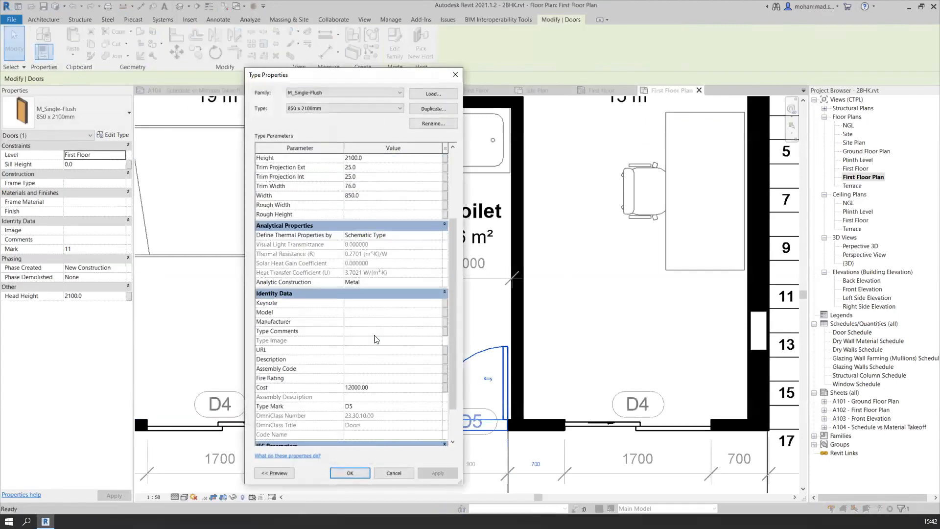
left_click(387, 343)
left_click(392, 334)
left_click(392, 338)
type("13000")
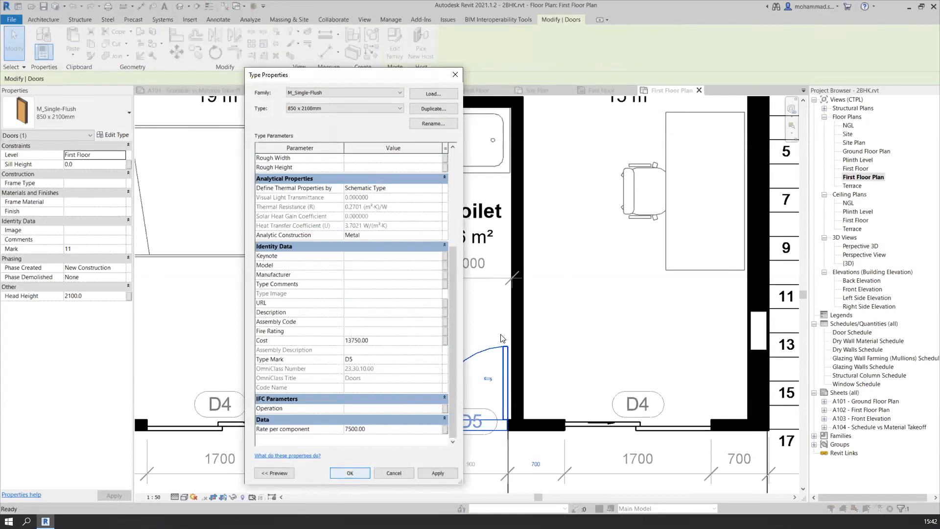
left_click(360, 472)
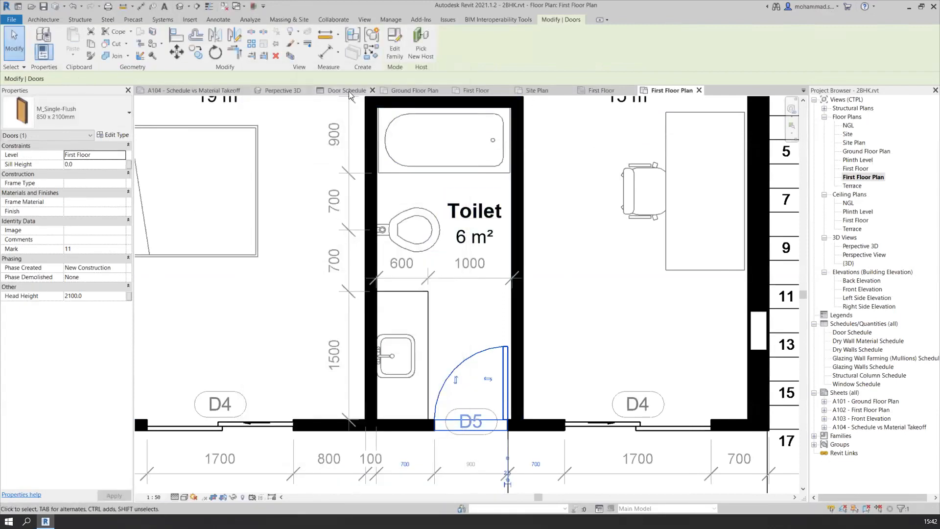
Return to the Door Schedule and check the Cost values of doors D5 and D1
left_click(346, 90)
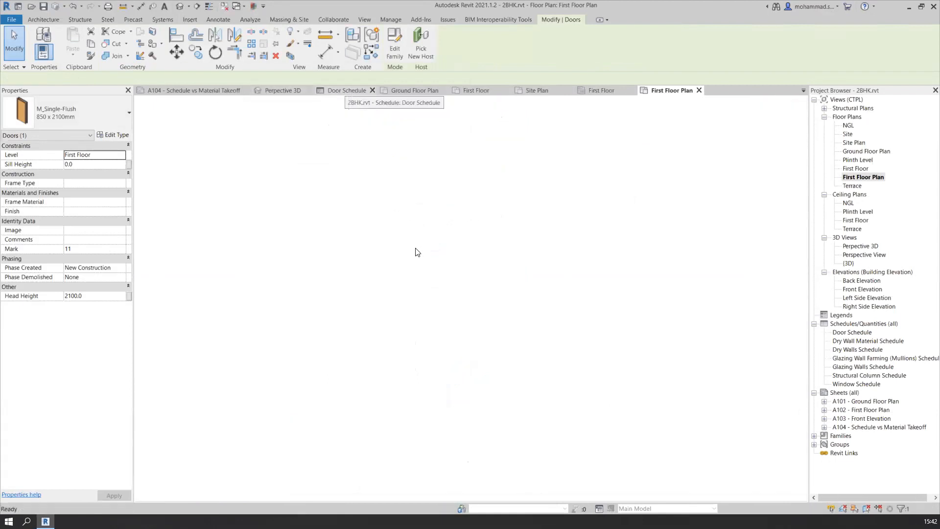
left_click(636, 270)
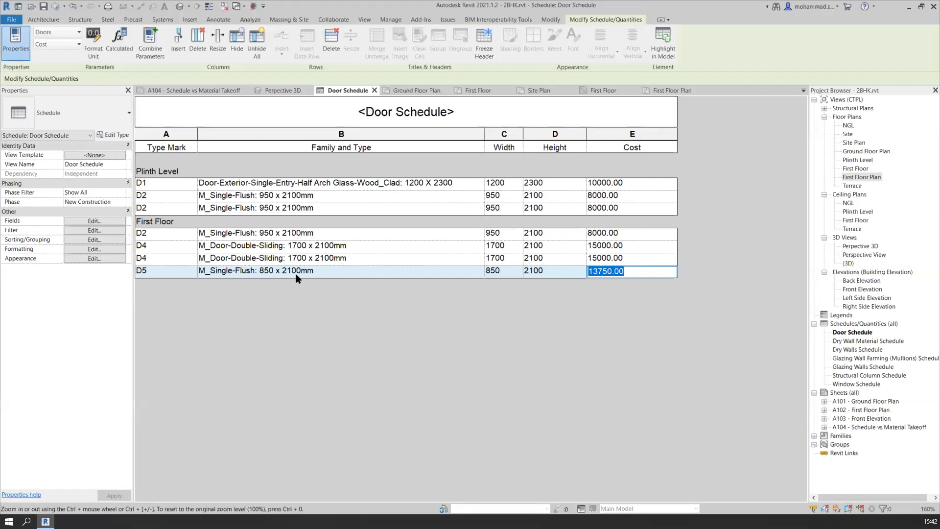
left_click(635, 130)
left_click(637, 187)
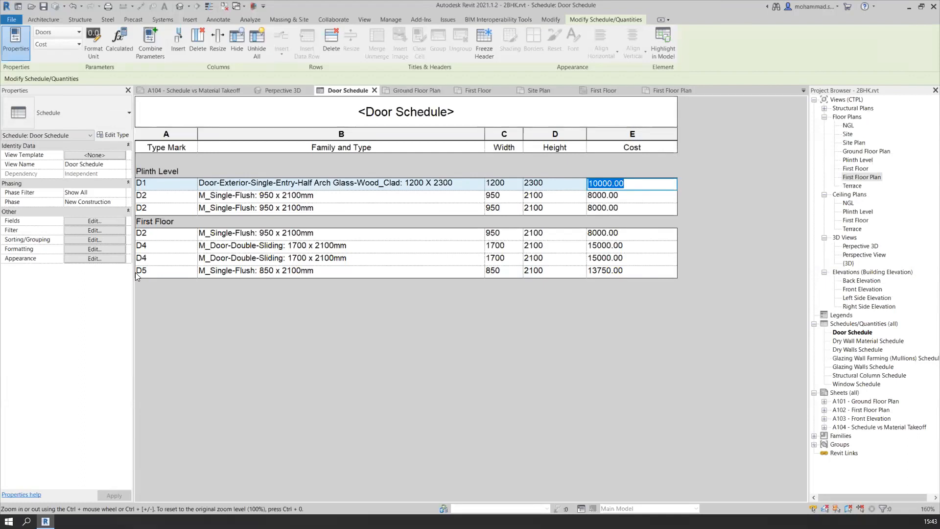
Add a conditional format to the Cost field of the Door Schedule, testing for Cost Greater Than 10000
left_click(86, 251)
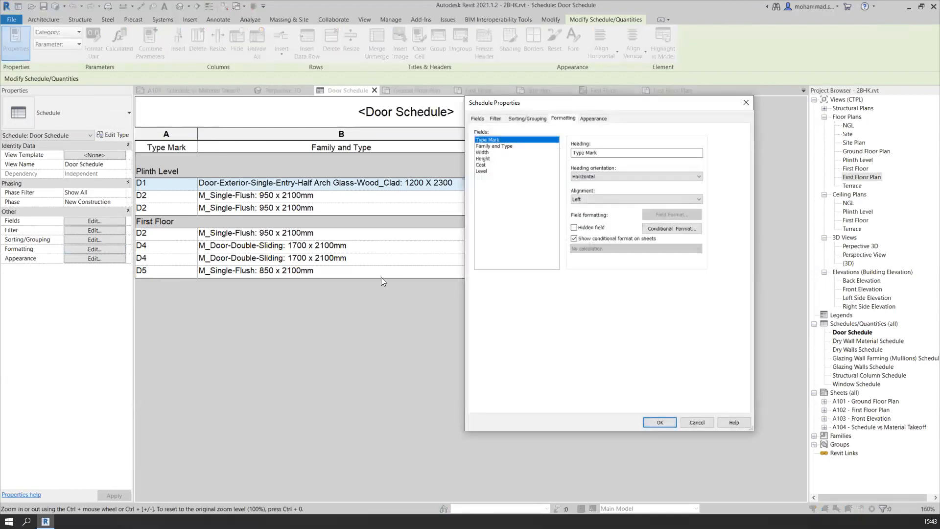
left_click(490, 166)
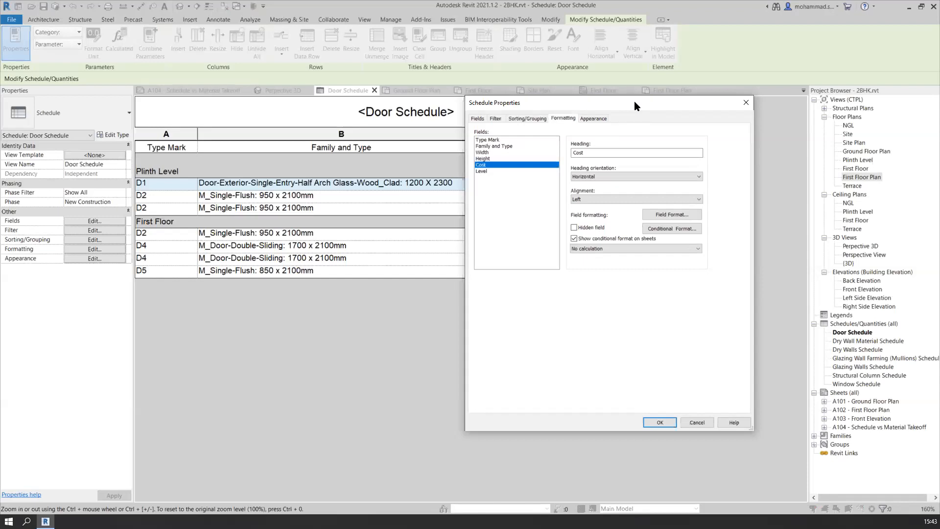
left_click_drag(634, 106, 397, 106)
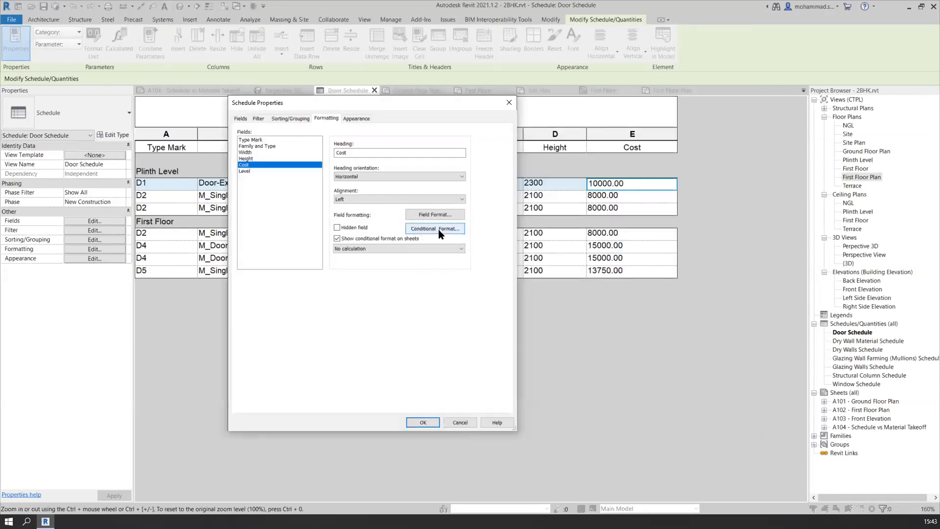
left_click(438, 229)
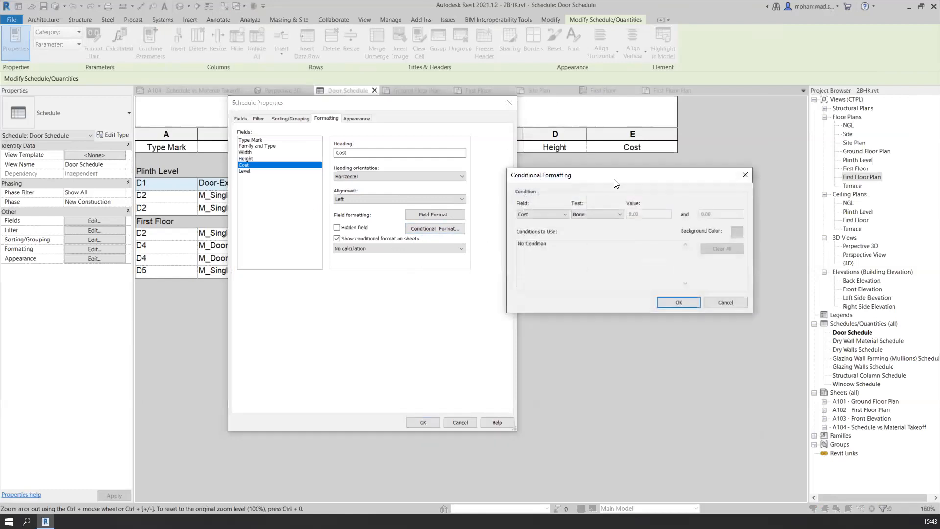
left_click_drag(610, 184, 587, 219)
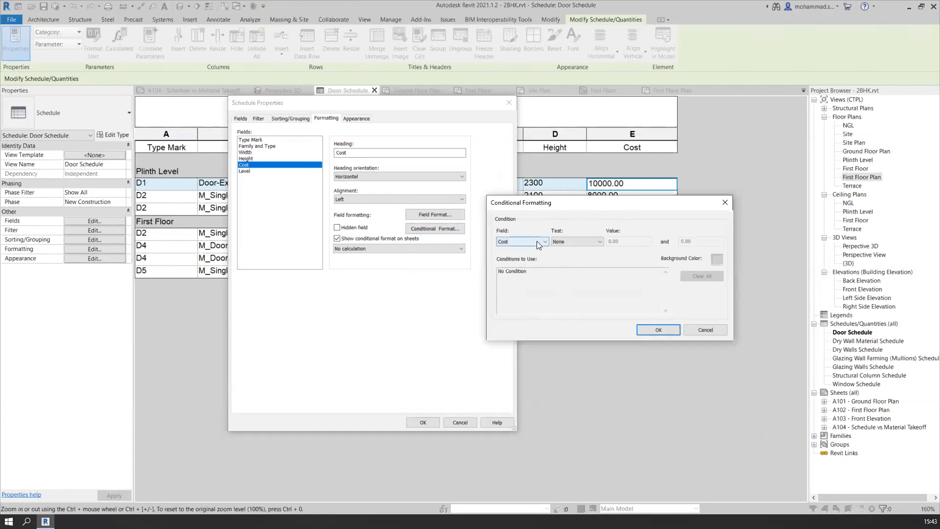
left_click(591, 241)
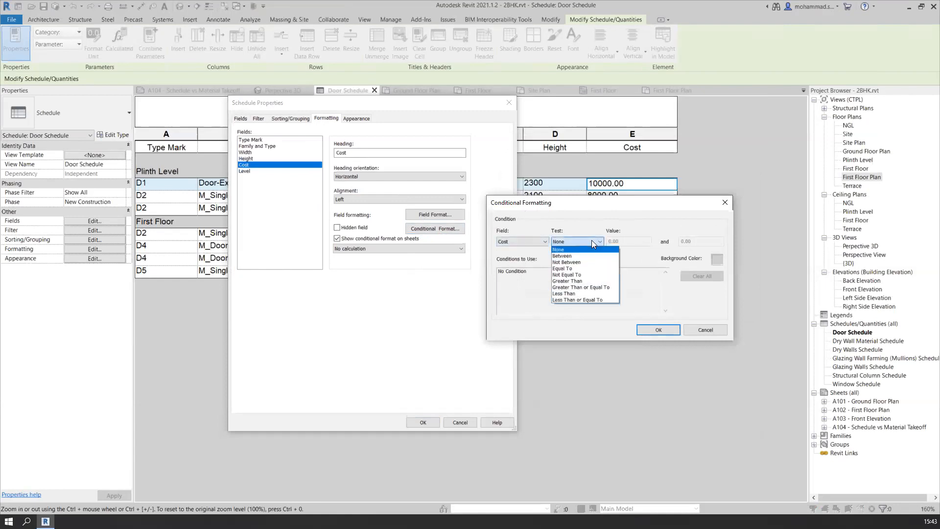
left_click(583, 282)
left_click(632, 242)
double_click(633, 242)
type("10000")
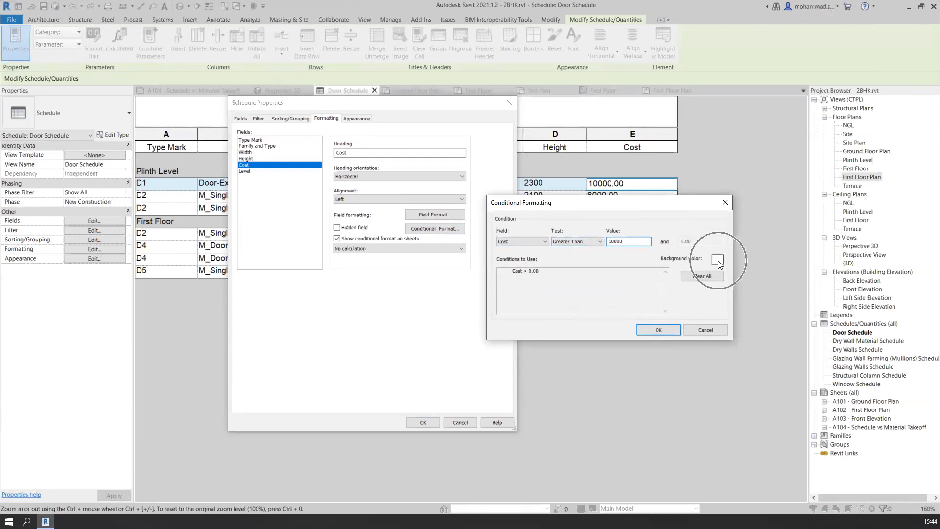
Set the Cost condition's background color to light red RGB 255-151-151 and apply it to the Door Schedule
left_click(718, 261)
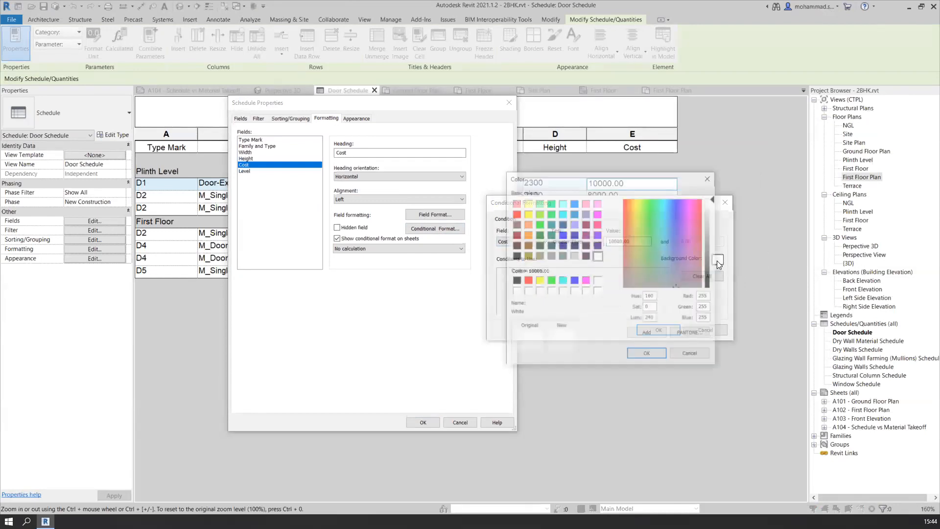
left_click(527, 281)
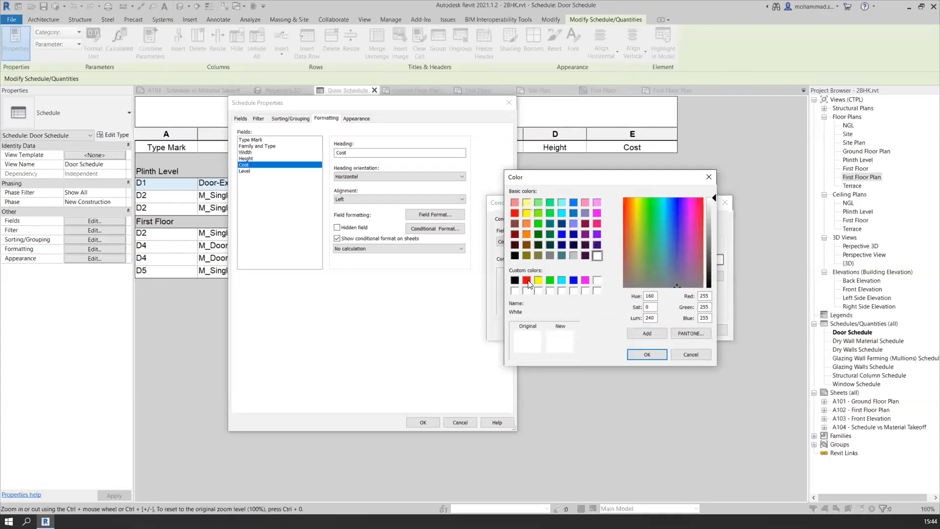
left_click(712, 225)
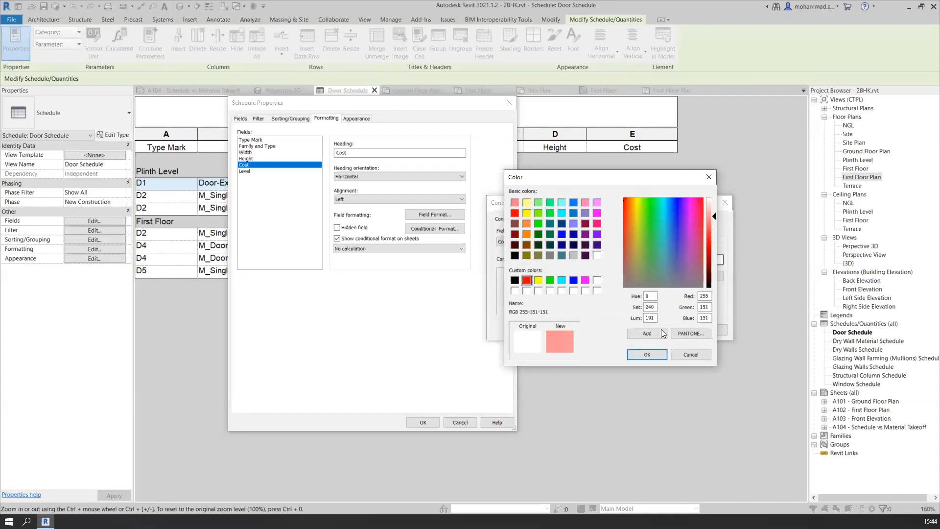
left_click(647, 355)
left_click(659, 330)
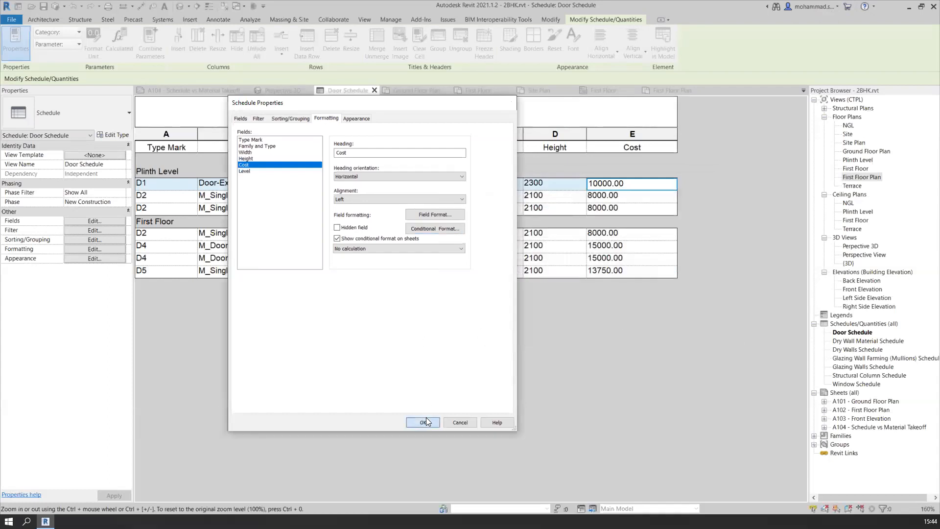
left_click(423, 421)
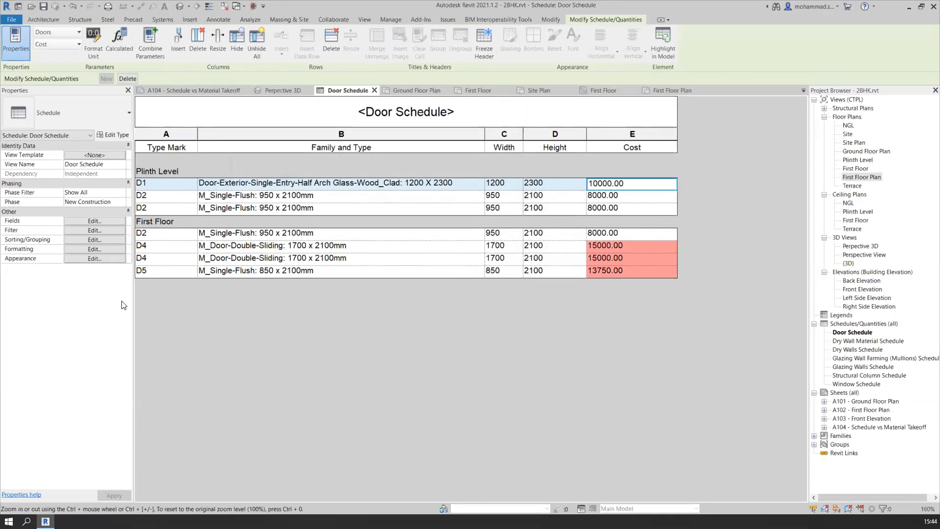
Clear all conditional formatting from the Cost field and apply the change to the Door Schedule
left_click(101, 249)
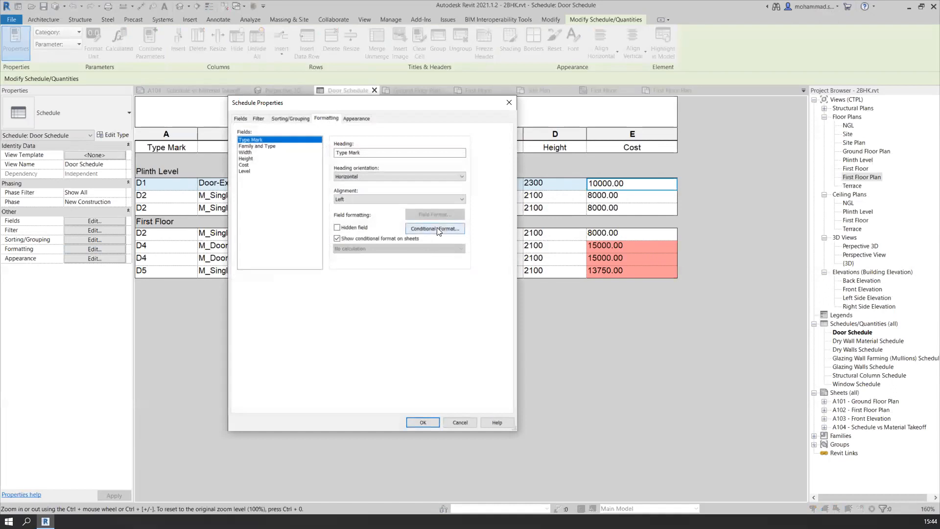
left_click(245, 165)
left_click(446, 228)
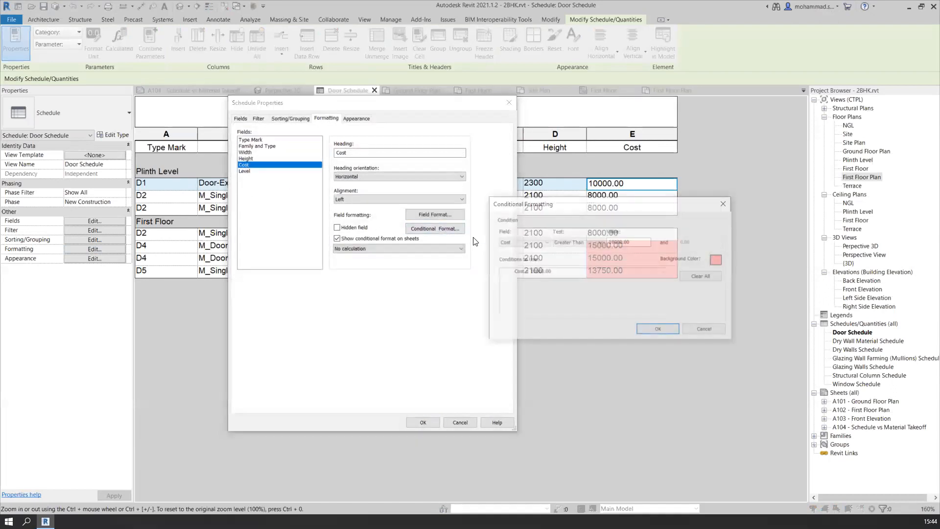
left_click(700, 276)
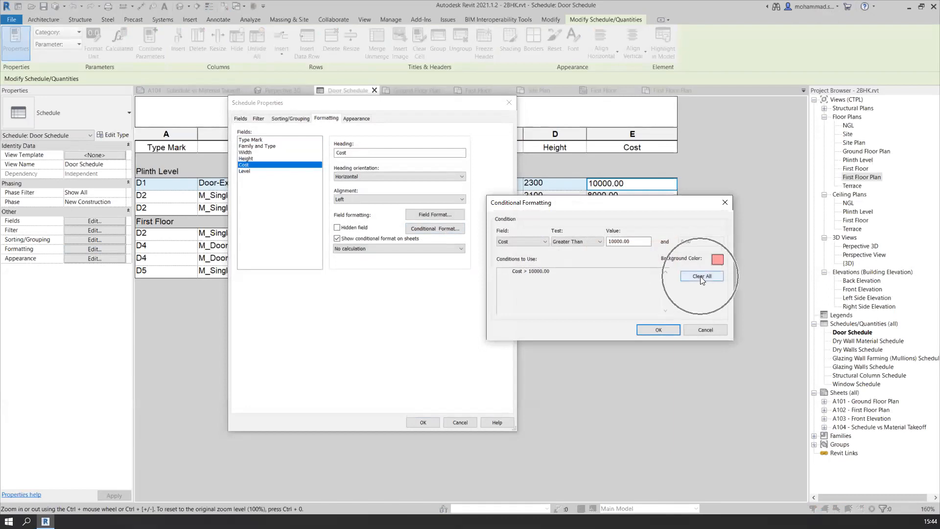
left_click(658, 329)
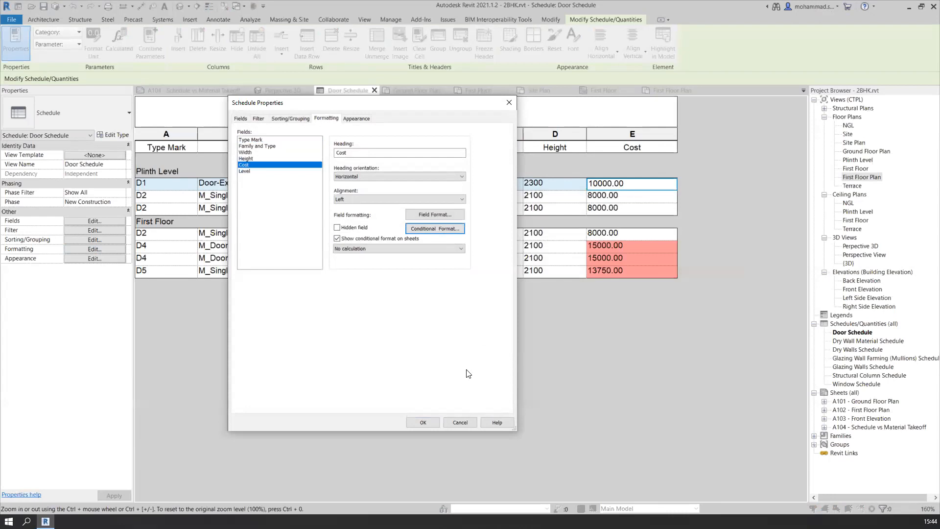
left_click(430, 422)
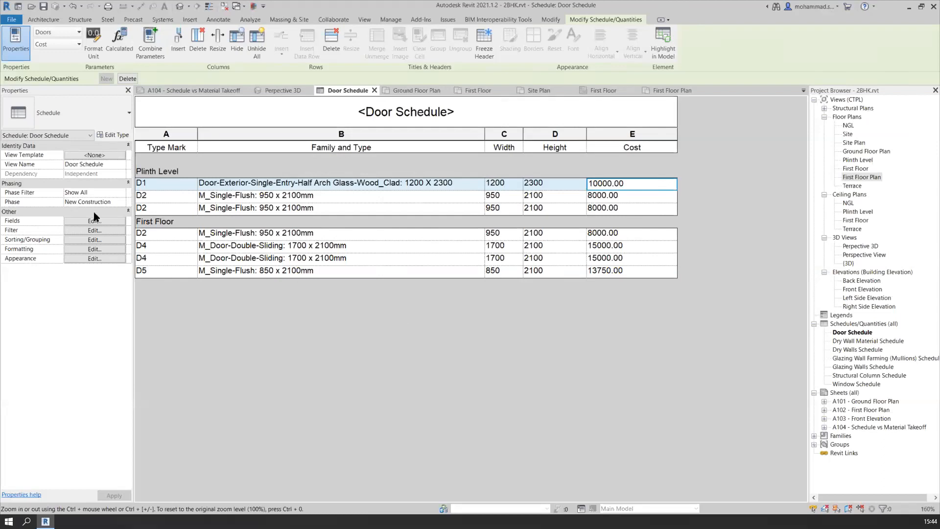
Set the Cost field's formatting in the Door Schedule to Calculate totals
left_click(93, 249)
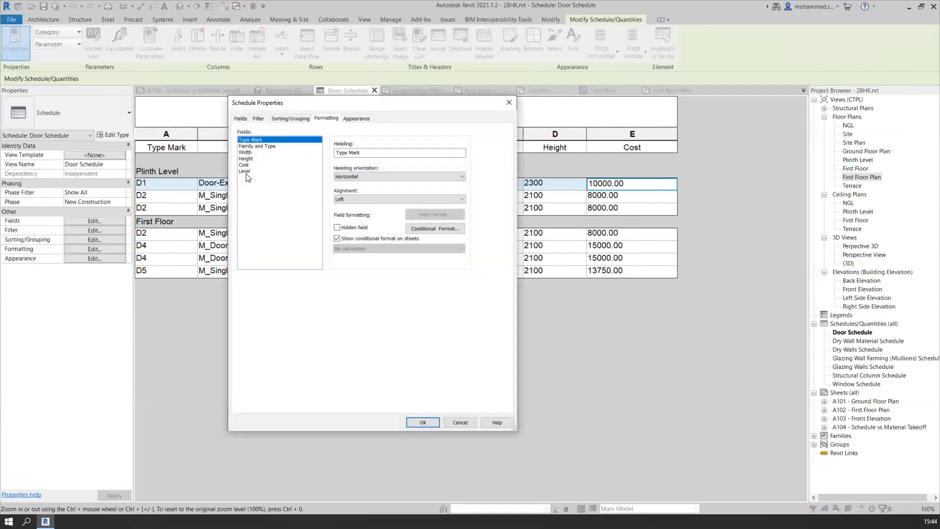
left_click(249, 165)
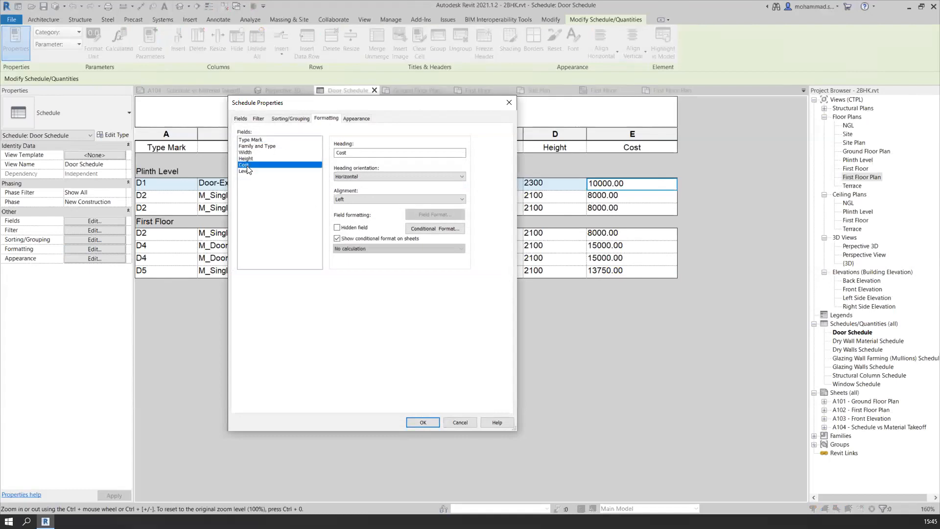
left_click(375, 249)
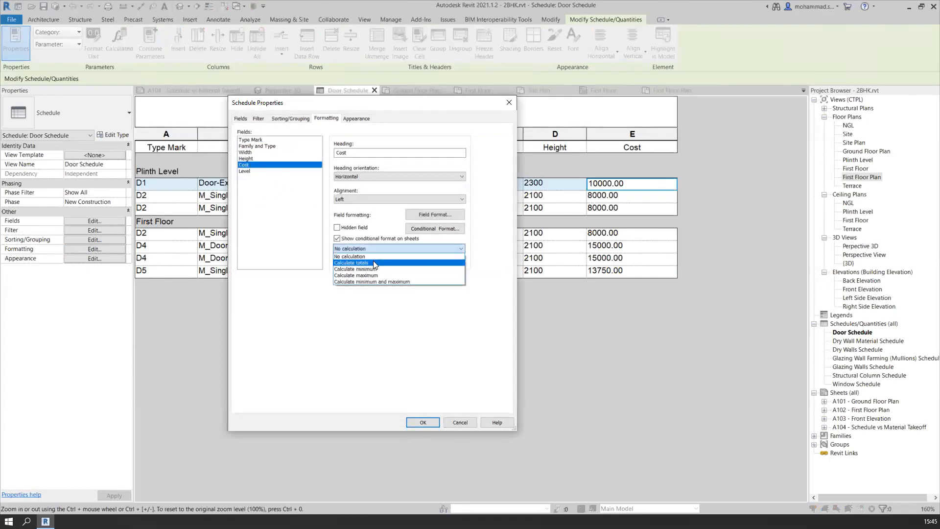
left_click(373, 260)
Add a footer showing Totals only to the Level grouping and apply it to the Door Schedule
left_click(300, 121)
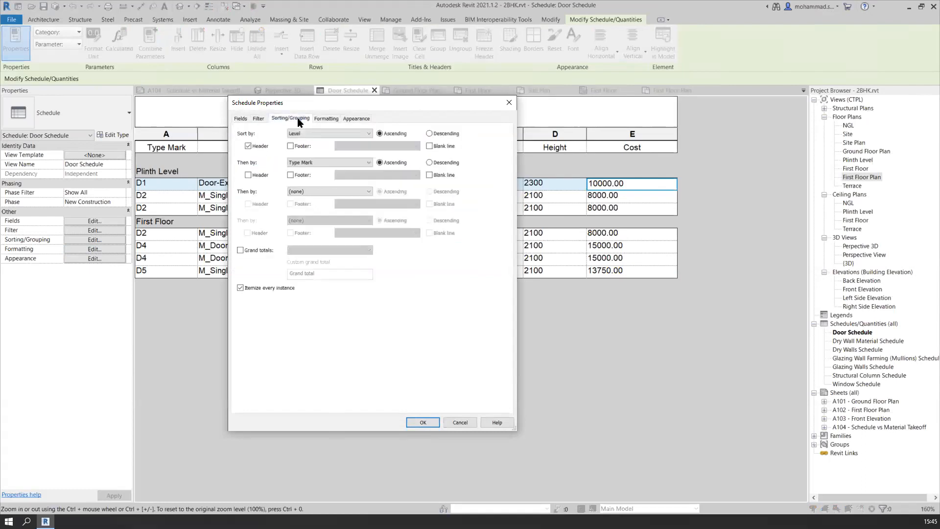
left_click(301, 149)
left_click(373, 147)
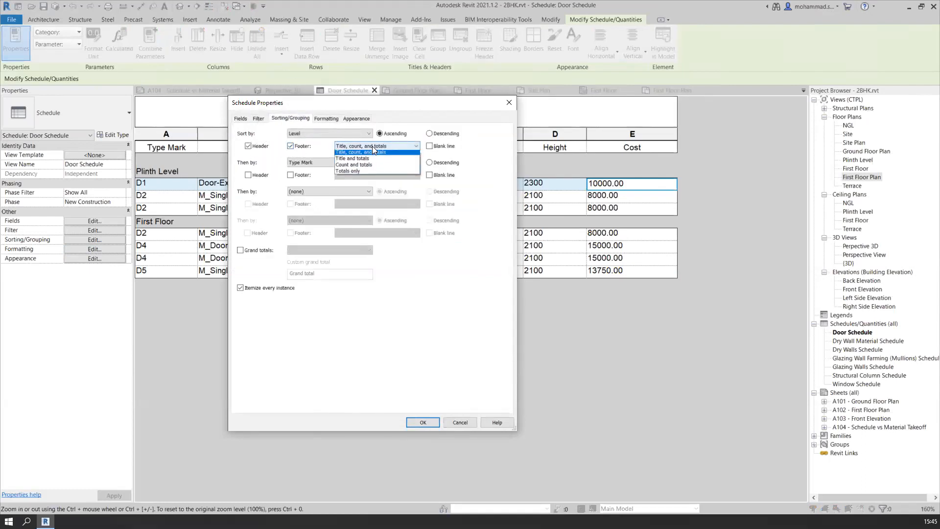
left_click(368, 170)
left_click(423, 422)
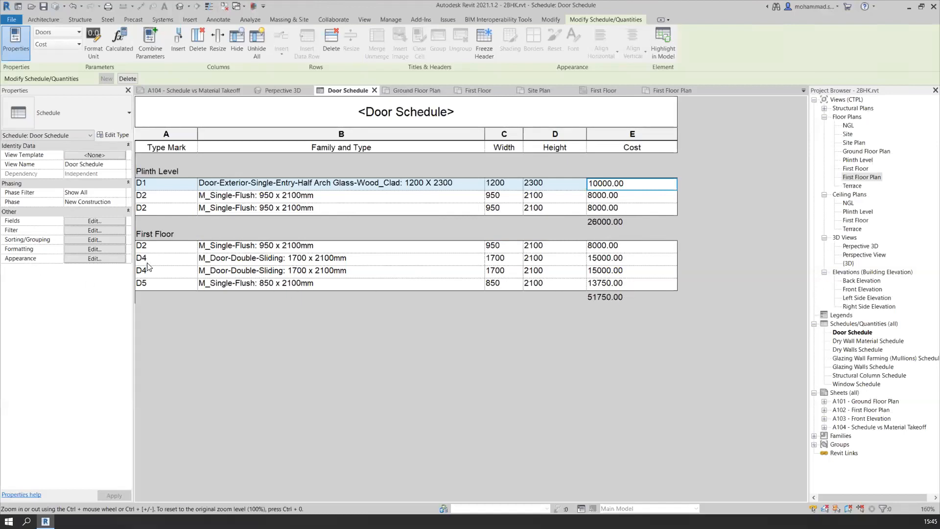
Enable Grand totals with title, count, and totals for the Door Schedule
left_click(101, 239)
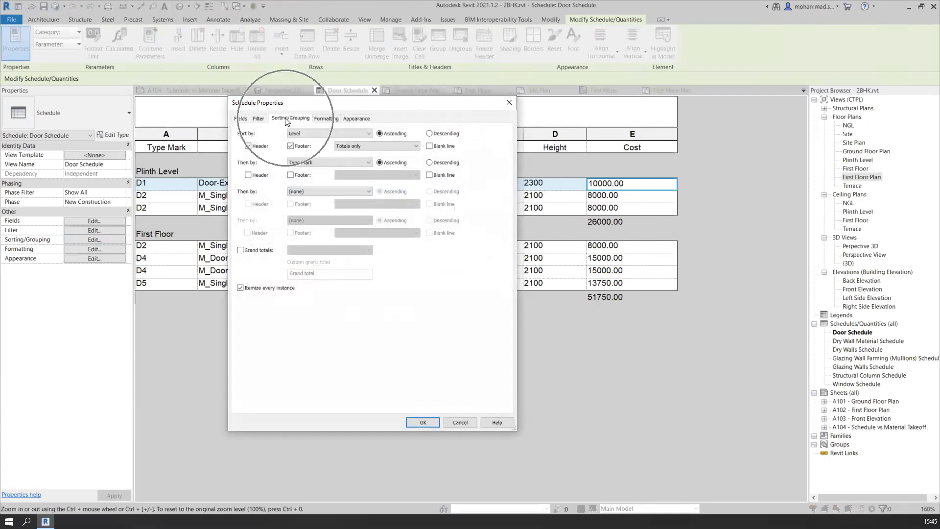
left_click(261, 250)
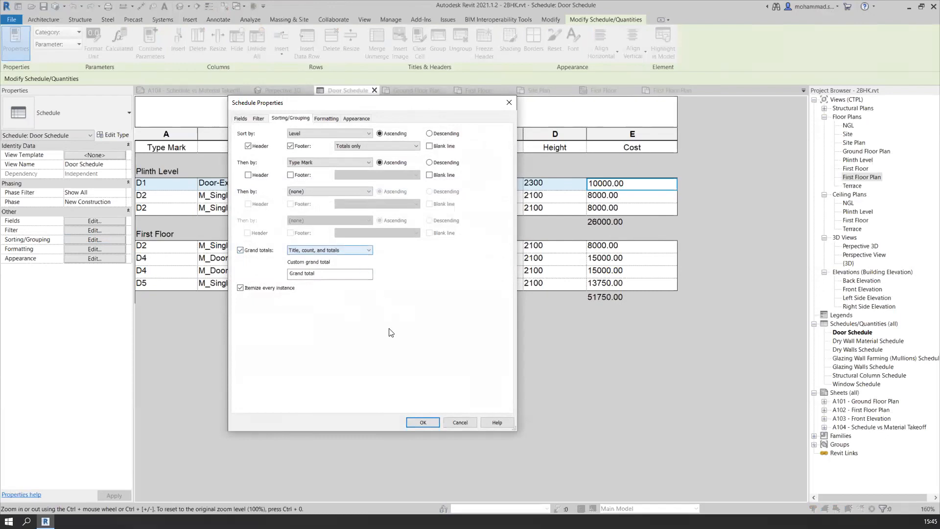
left_click(422, 422)
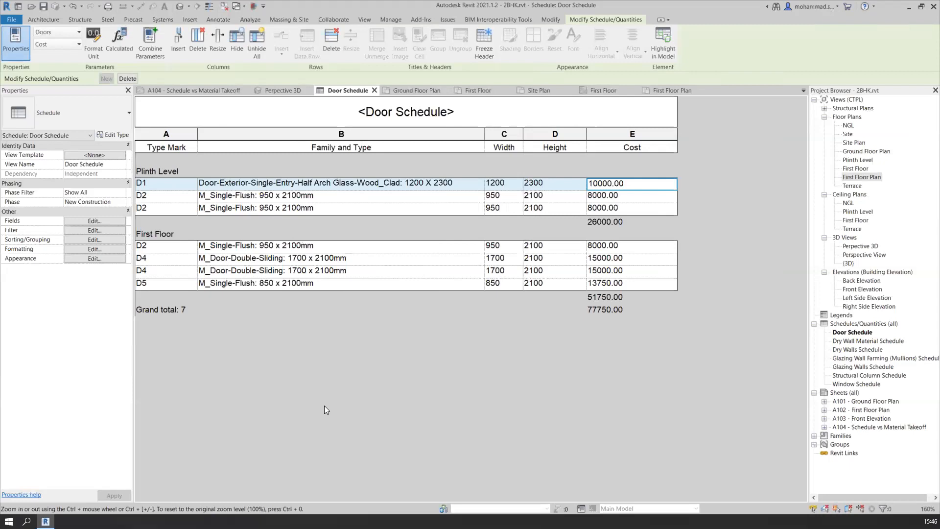
Enable Stripe Rows in the Door Schedule's appearance and set the First Row Stripe Color to a light blue
left_click(94, 260)
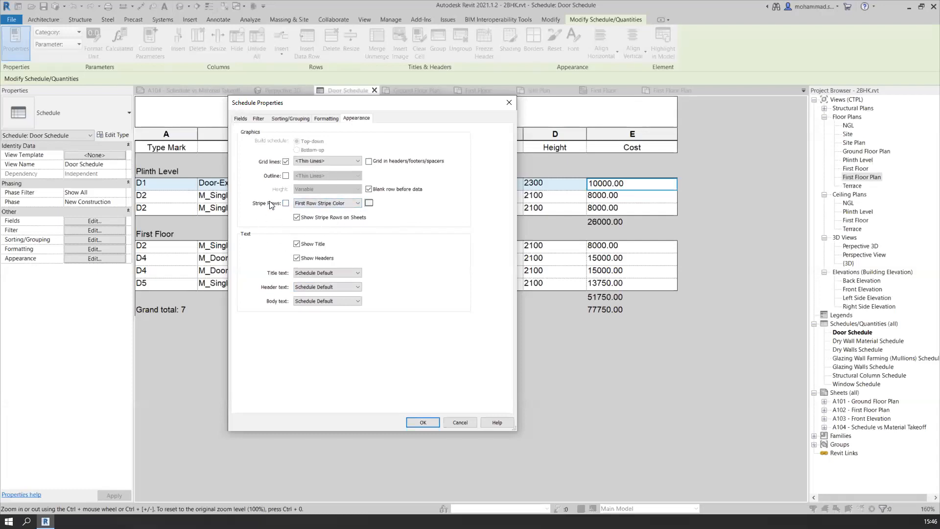
left_click(286, 203)
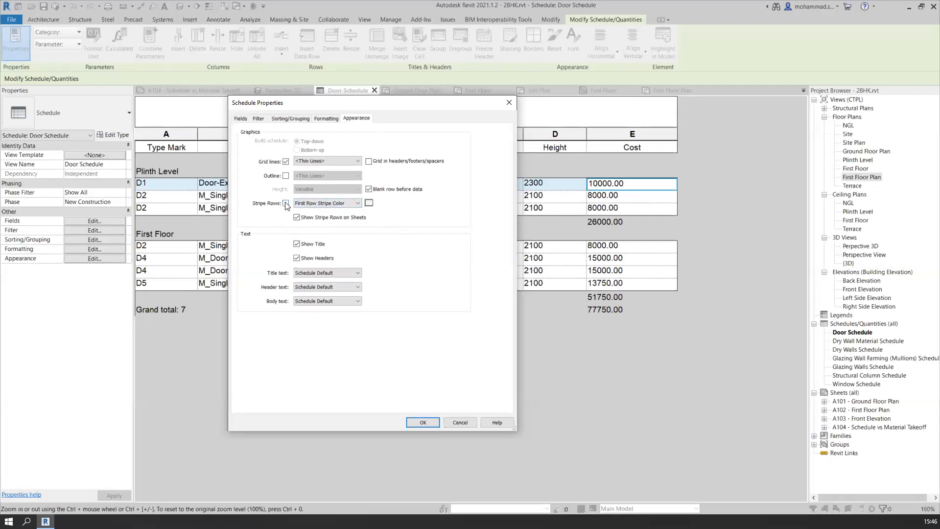
left_click(352, 204)
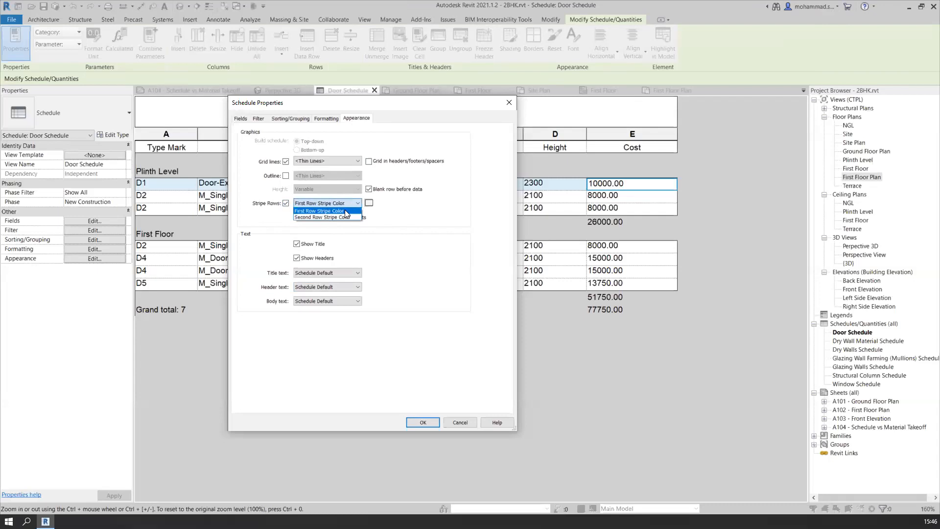
left_click(345, 210)
left_click(368, 202)
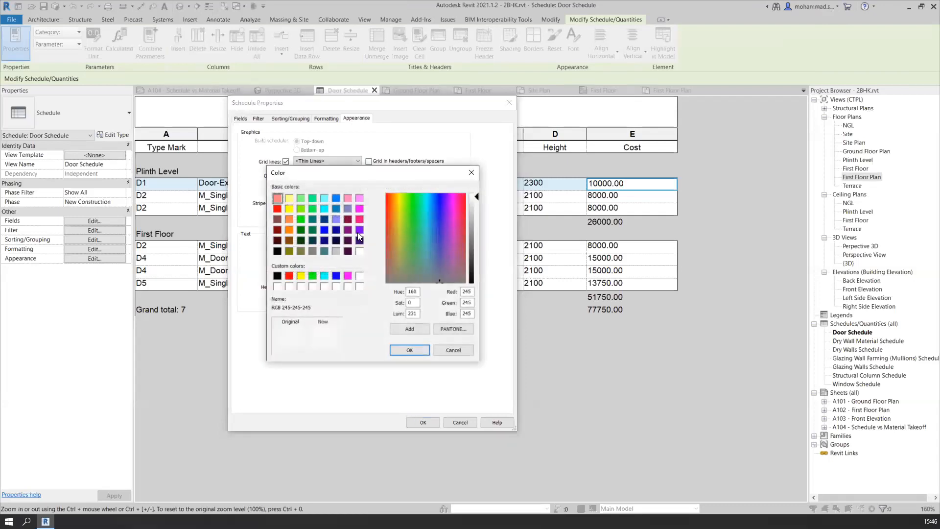
left_click(324, 197)
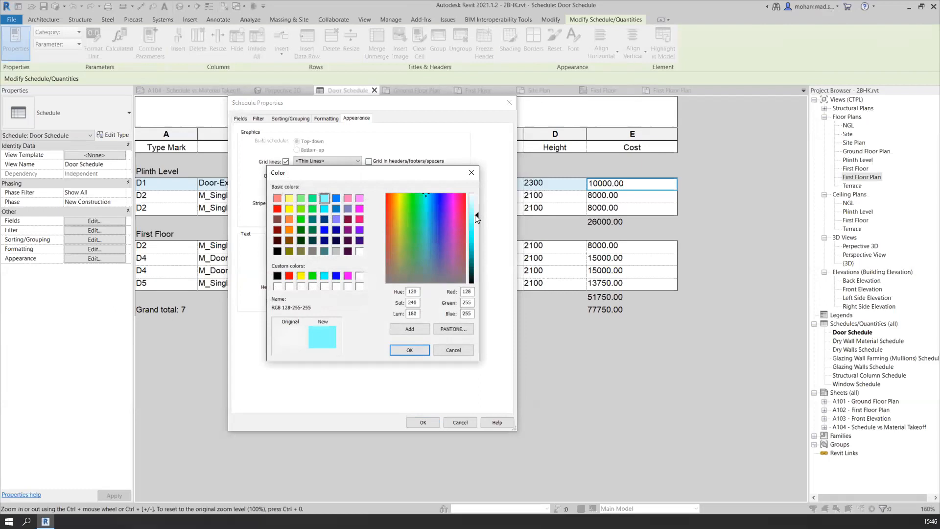
left_click(335, 198)
left_click_drag(478, 237, 474, 211)
left_click(409, 349)
Set the Second Row Stripe Color to light red RGB 255-204-204 and apply the striping to the Door Schedule
left_click(339, 204)
left_click(334, 217)
left_click(368, 203)
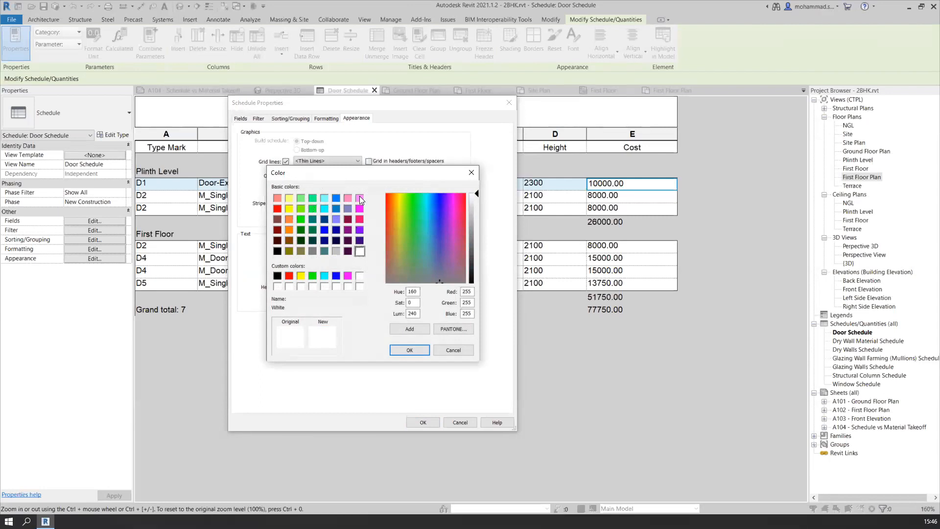
left_click(278, 198)
left_click_drag(476, 216, 477, 205)
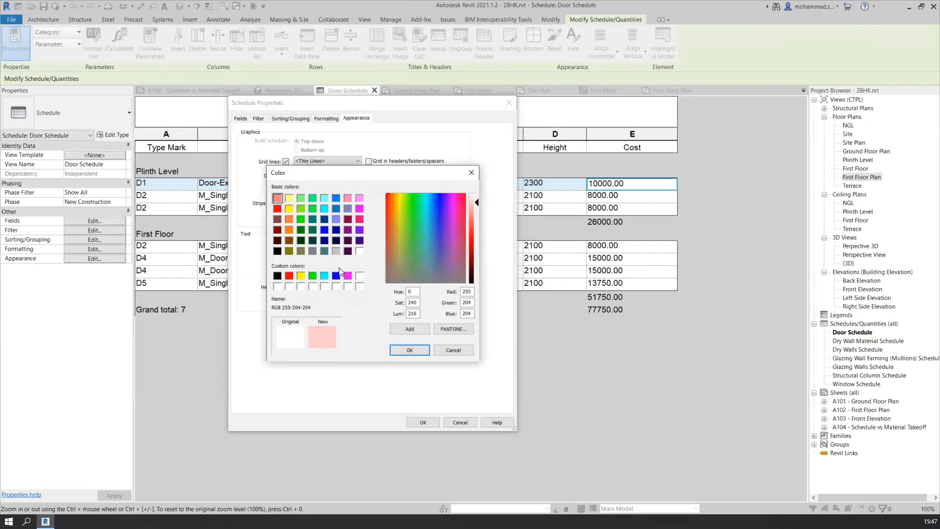
left_click(416, 349)
left_click(350, 201)
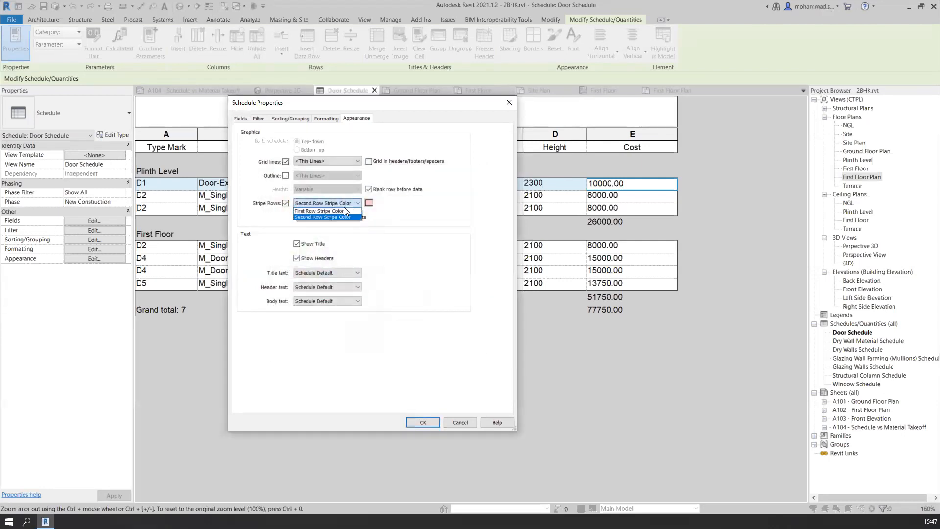
left_click(462, 426)
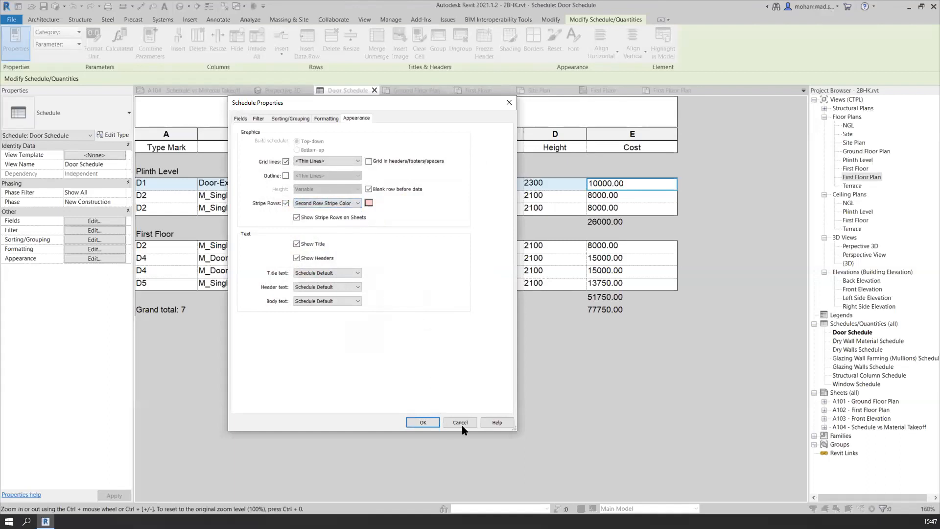
left_click(430, 422)
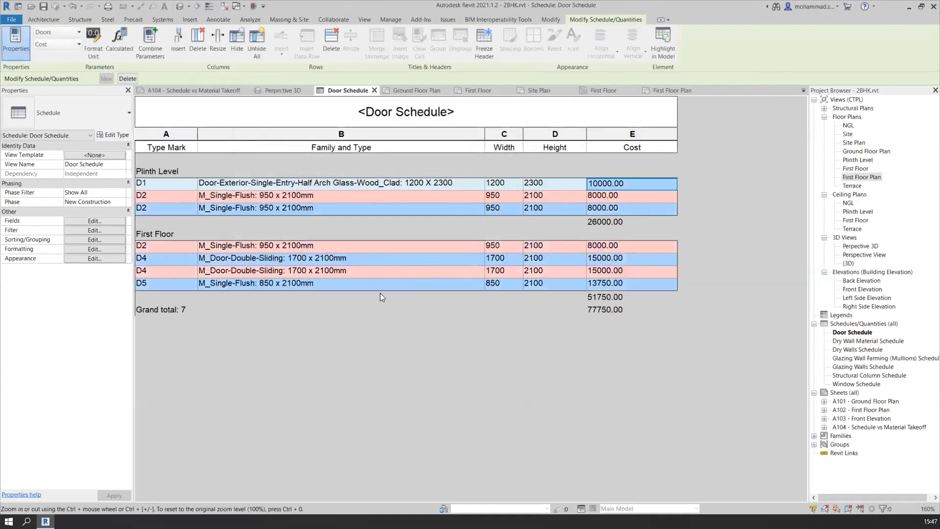
Open the A101 - Ground Floor Plan sheet
left_click(386, 257)
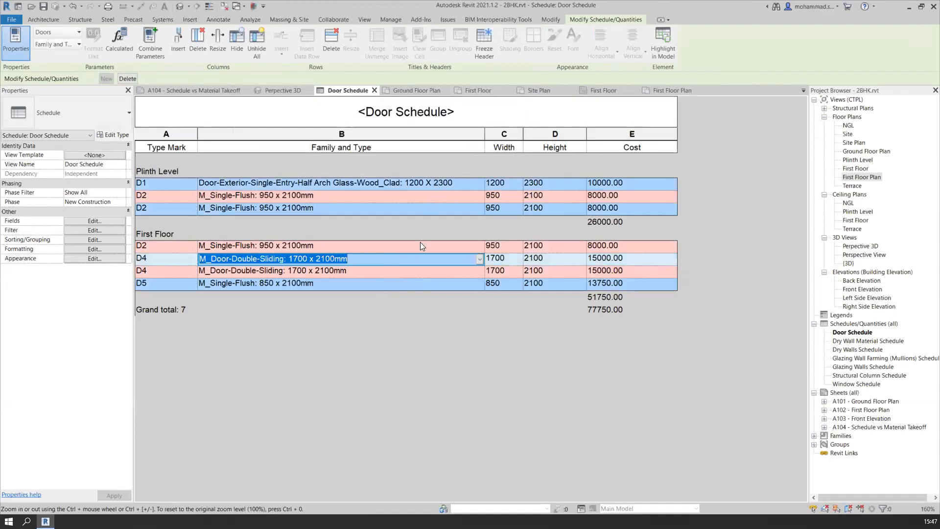
left_click(392, 283)
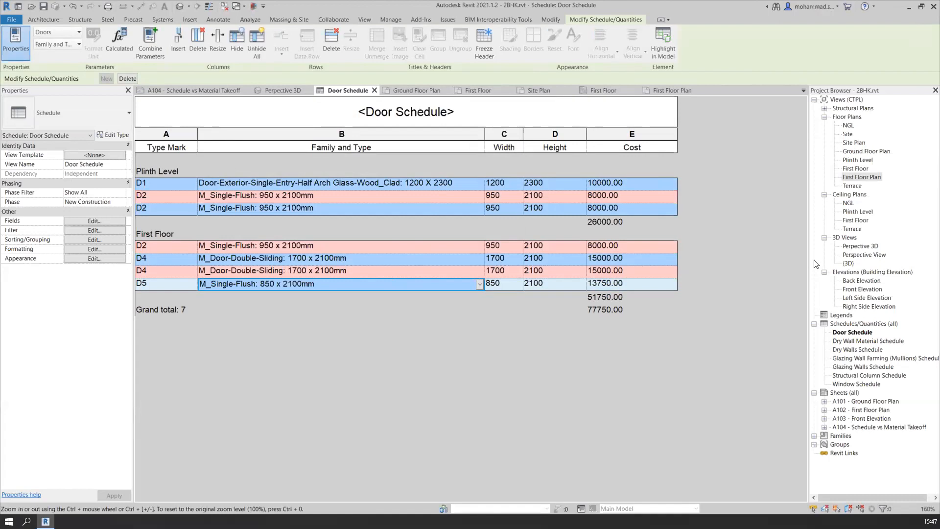
double_click(868, 404)
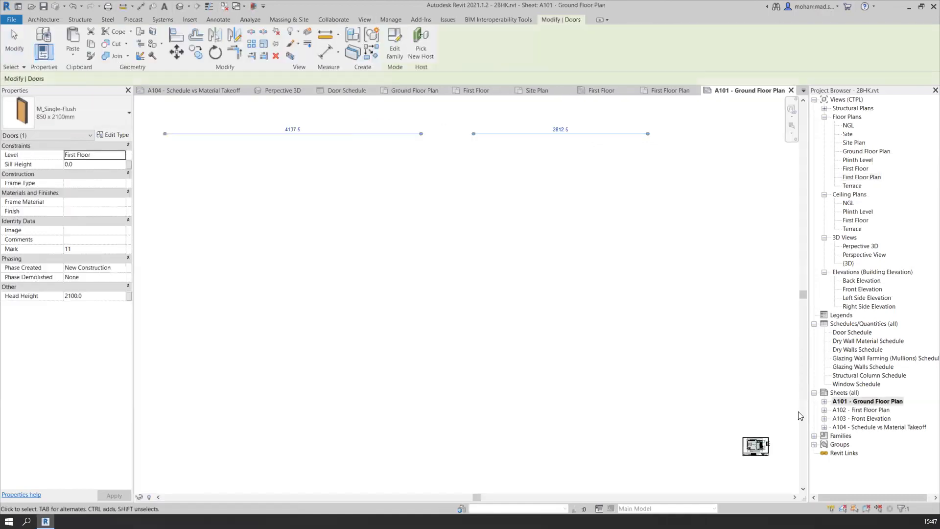
scroll(773, 458, "up", 5)
scroll(730, 410, "up", 2)
middle_click_drag(729, 409, 604, 262)
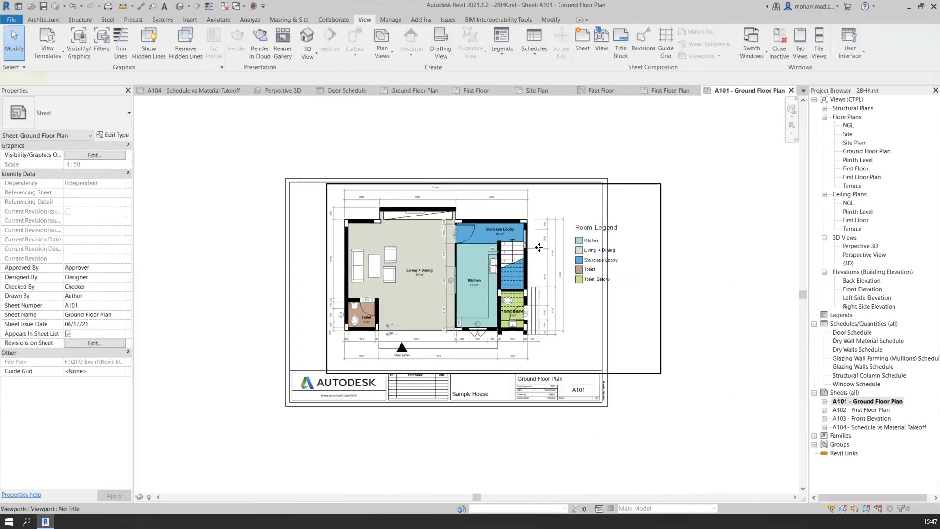
Move the ground floor plan viewport left on sheet A101 so the plan and room legend fit inside the sheet border
left_click(618, 184)
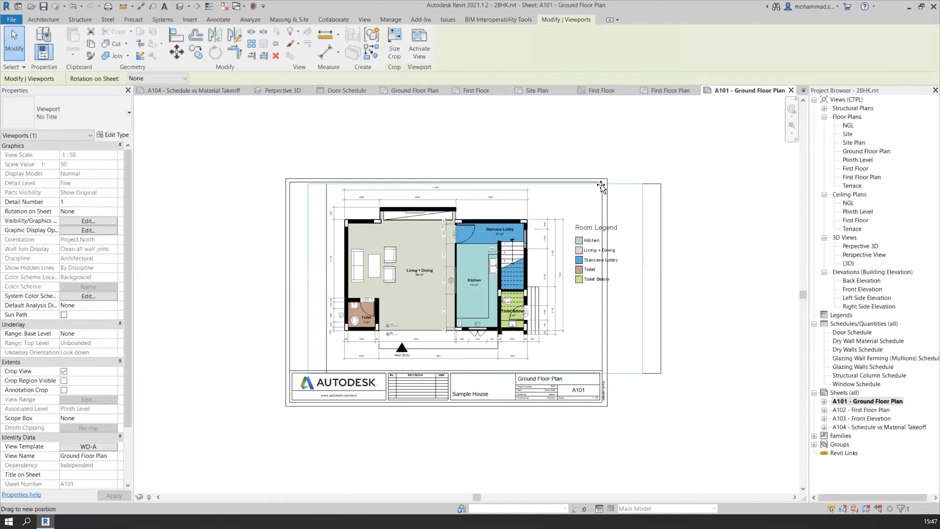
left_click_drag(600, 185, 591, 185)
left_click(654, 170)
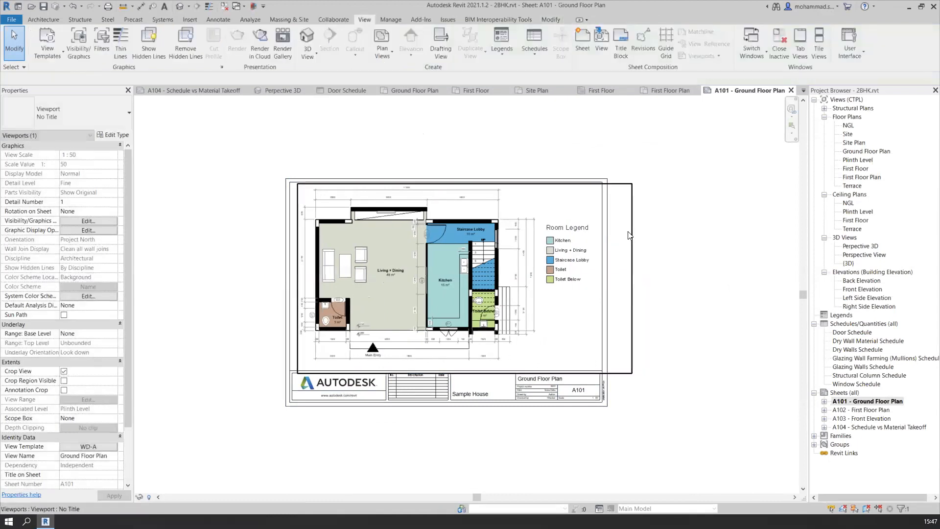
scroll(629, 235, "up", 3)
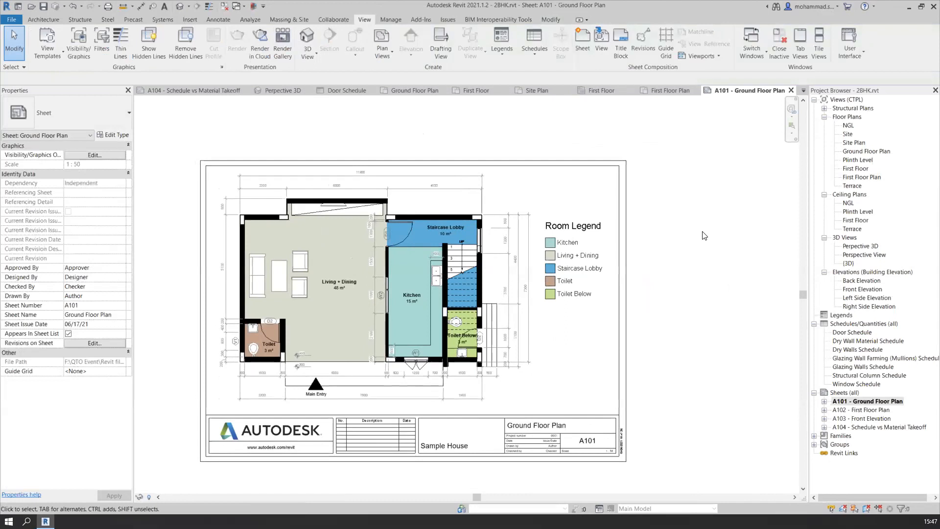
scroll(703, 235, "down", 1)
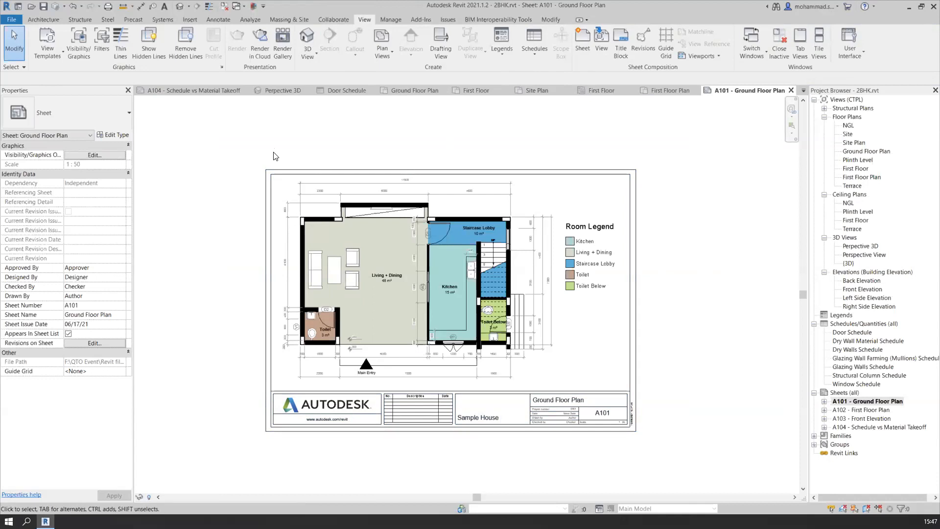
Load the A2 metric.rfa title block family from the Titleblocks folder of the metric library
left_click(197, 21)
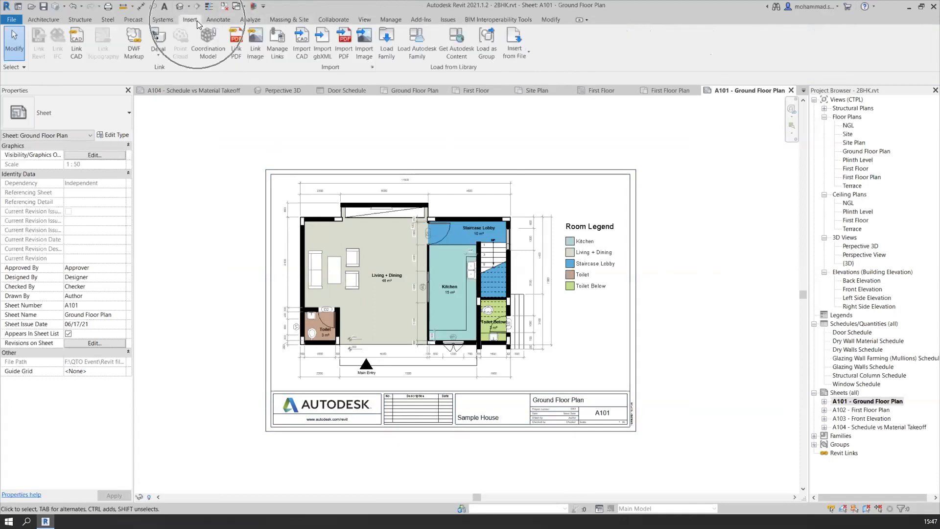
left_click(387, 55)
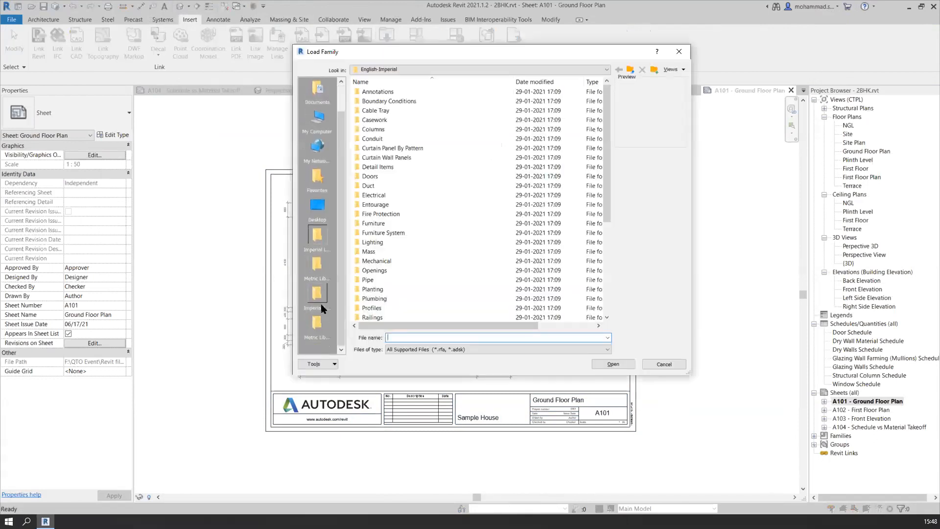
left_click(312, 326)
scroll(389, 291, "down", 5)
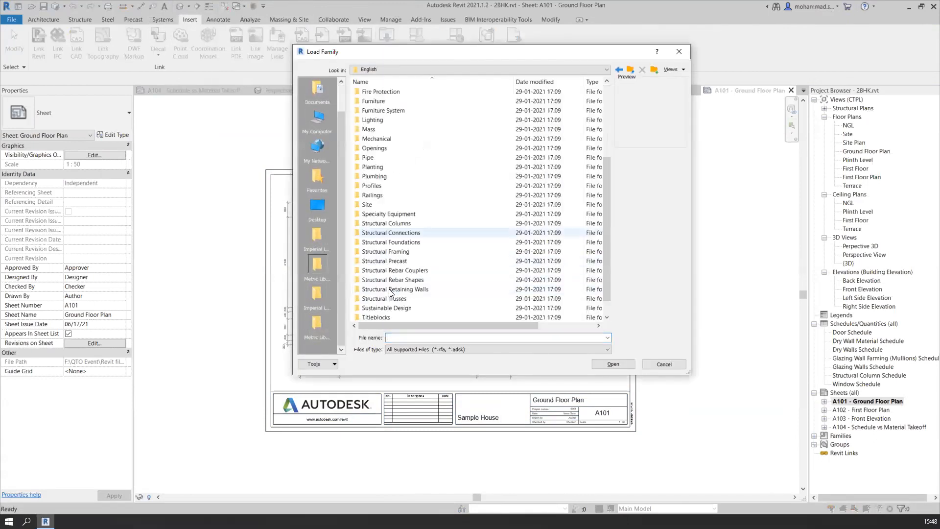
double_click(401, 300)
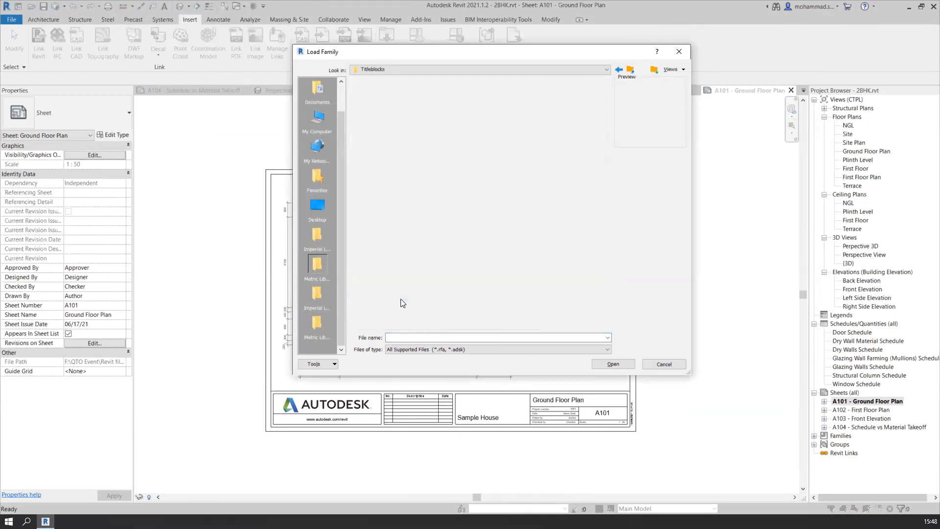
left_click(406, 93)
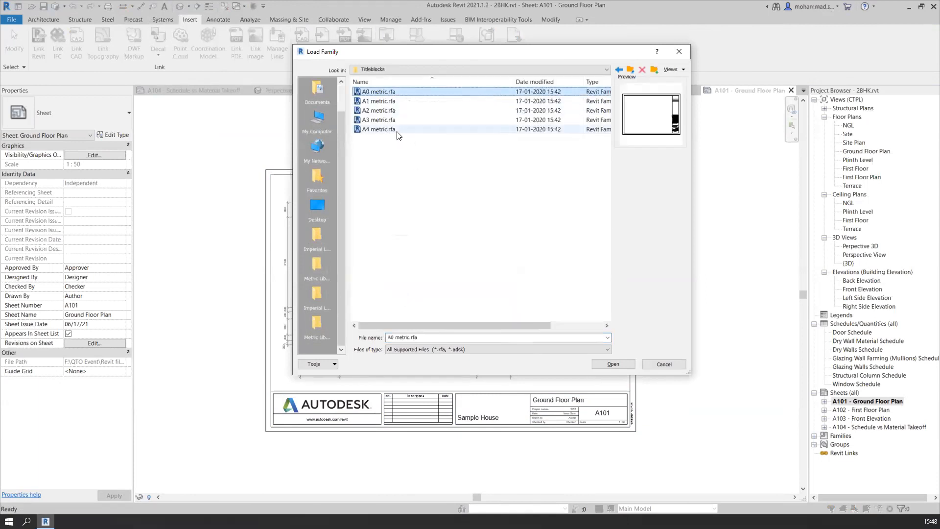
left_click(397, 130, "shift")
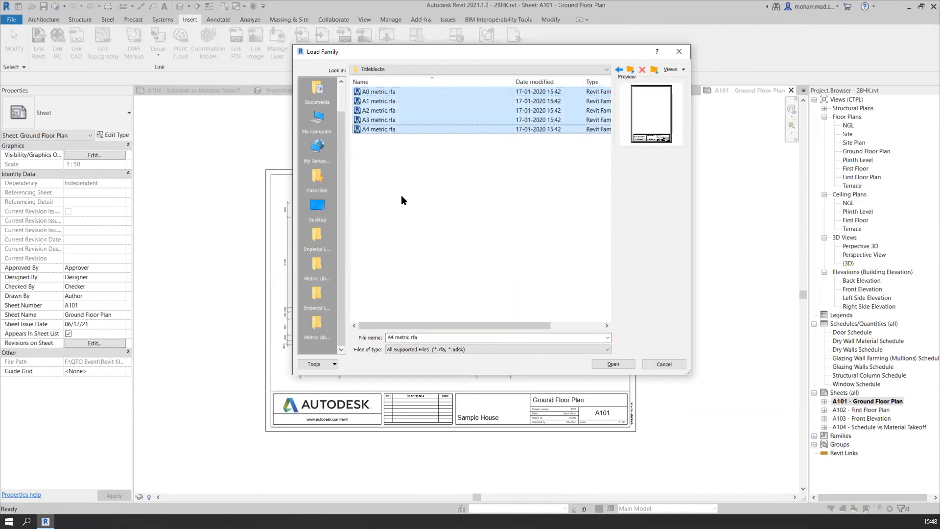
left_click(384, 111)
left_click(618, 363)
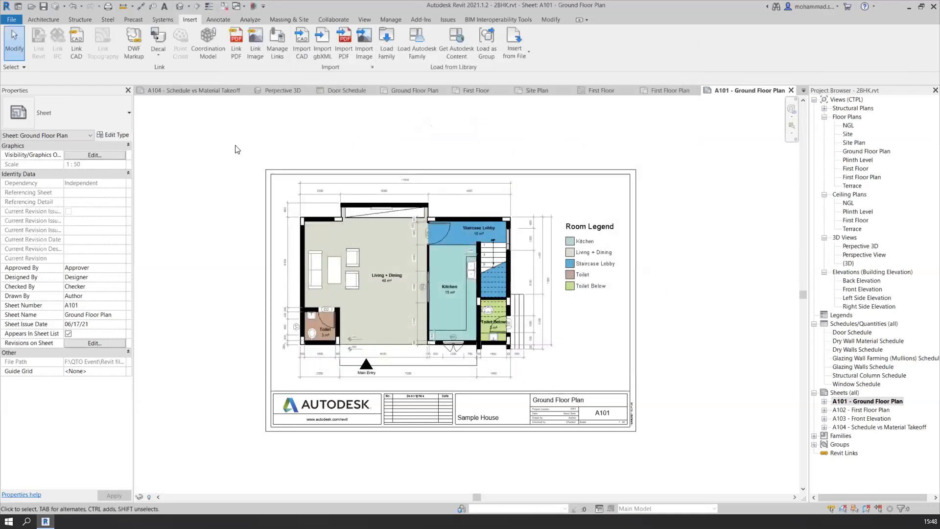
Change the title block of sheet A101 to the A2 metric type
left_click(636, 175)
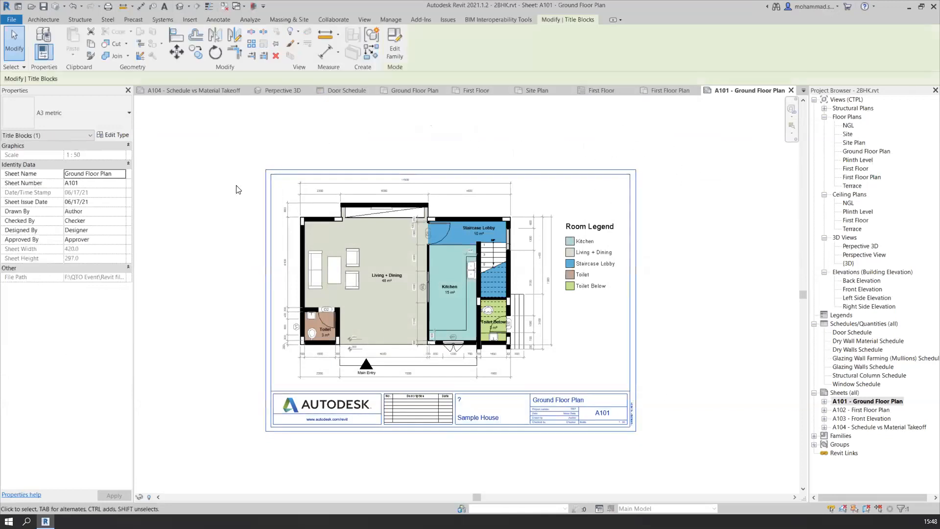
left_click(115, 114)
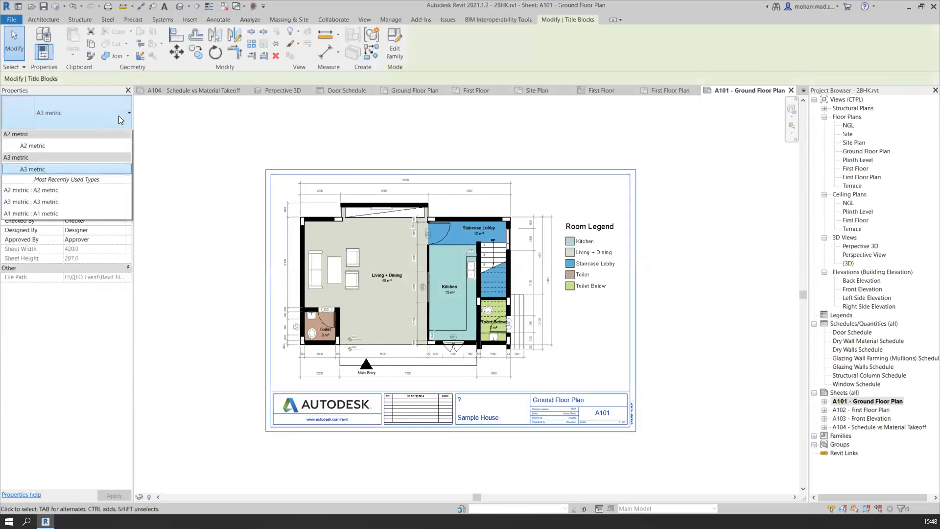
left_click(82, 183)
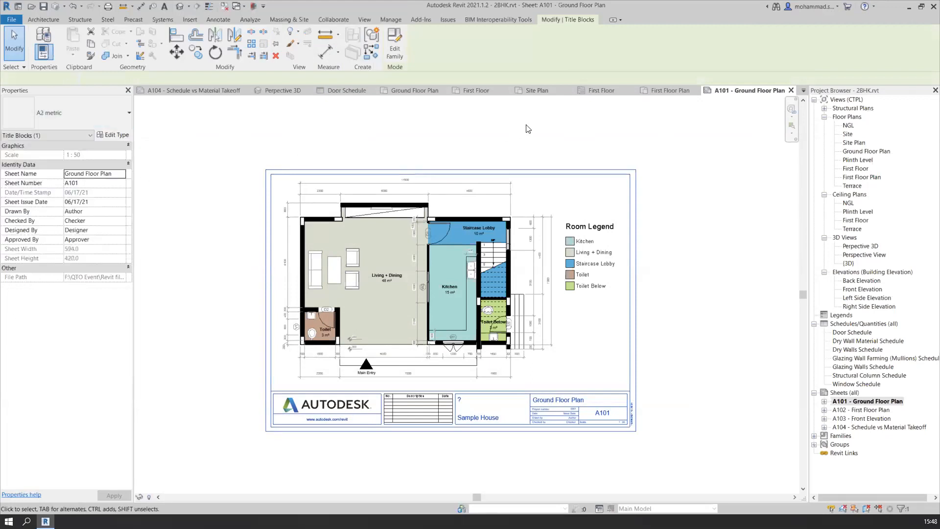
scroll(603, 169, "down", 2)
middle_click_drag(601, 171, 546, 248)
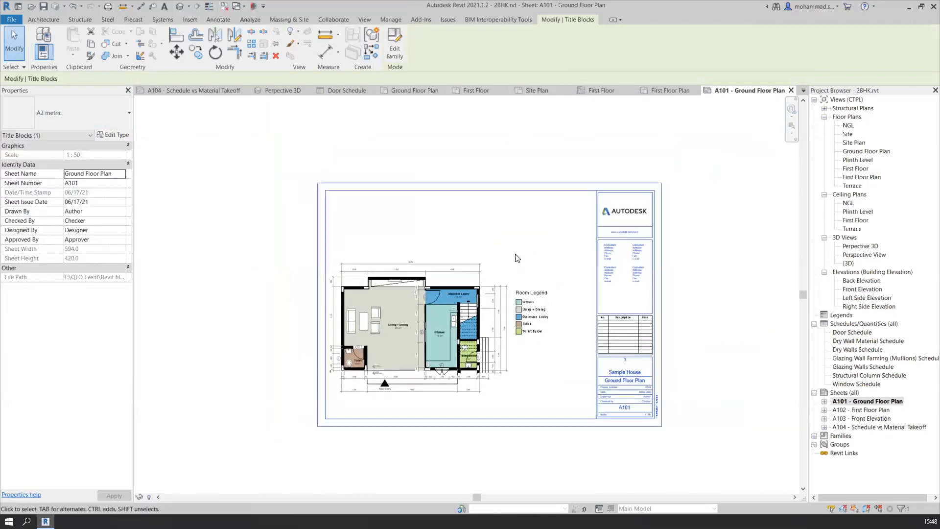
Move the ground floor plan viewport up into the upper part of the A2 sheet, leaving free space below it
left_click(516, 256)
left_click(520, 258)
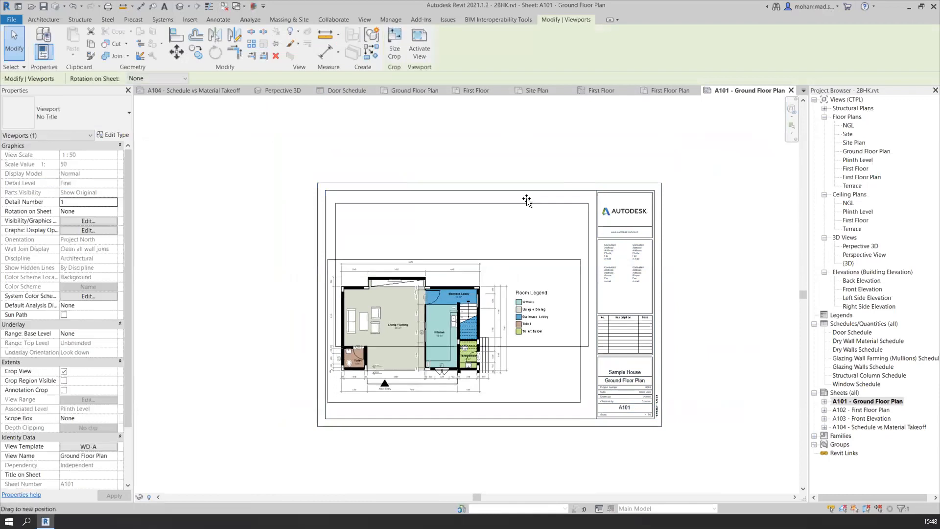
left_click(545, 148)
scroll(683, 316, "up", 2)
middle_click_drag(685, 317, 729, 304)
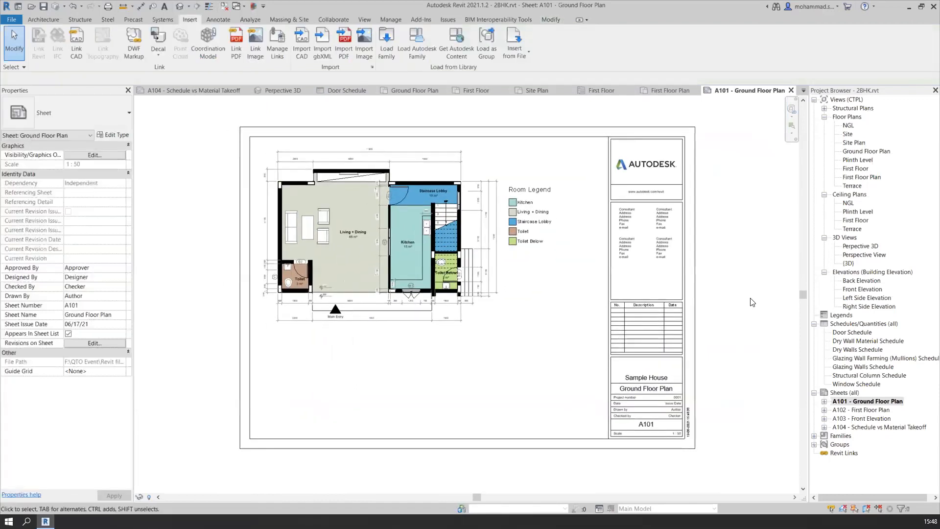
Place the Door Schedule on sheet A101 in the empty area below the ground floor plan
left_click(854, 333)
key("ctrl")
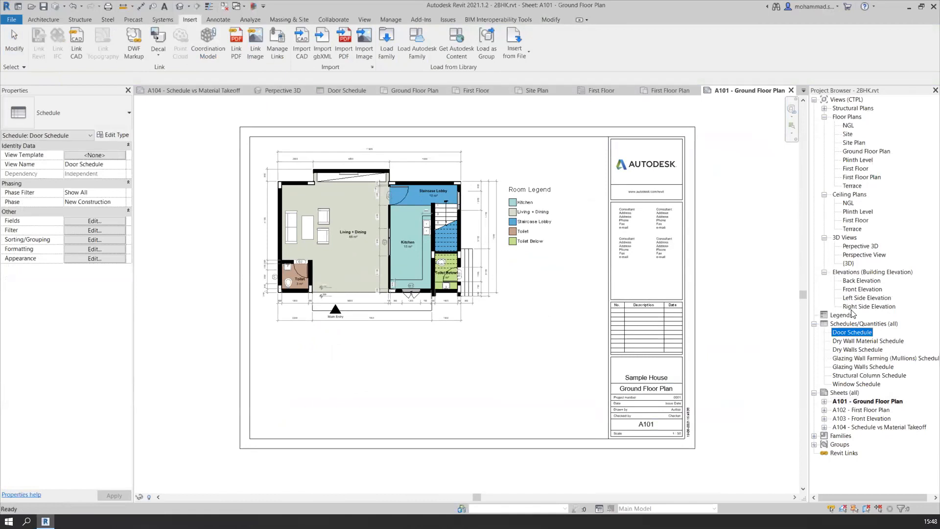
key("ctrl")
left_click(821, 324)
left_click_drag(852, 336, 459, 356)
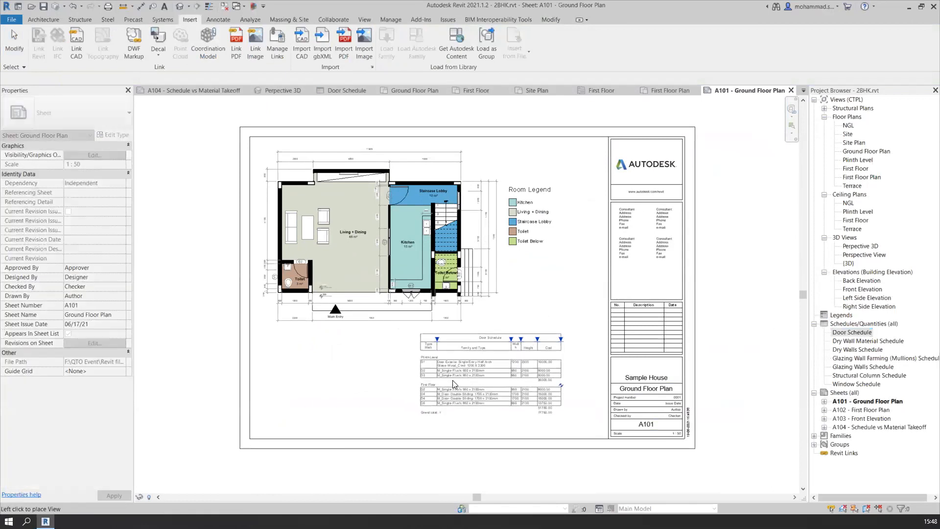
left_click(384, 386)
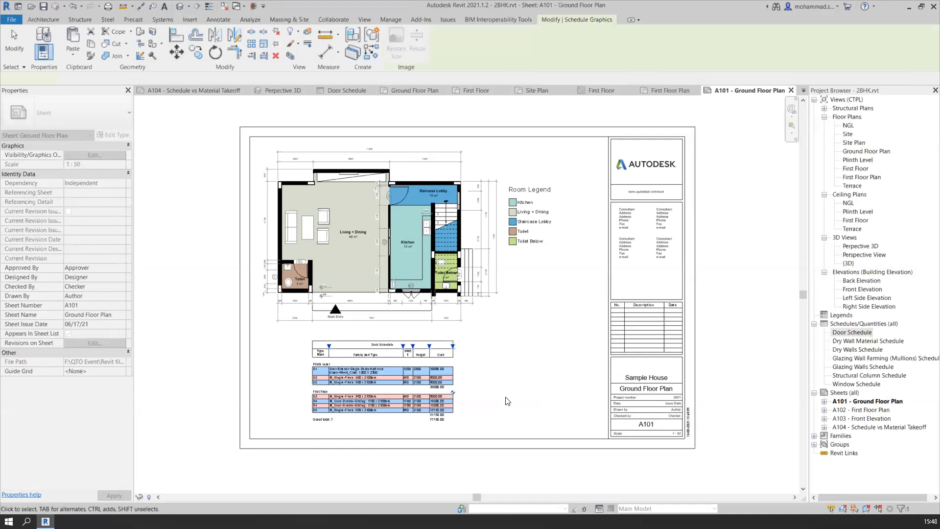
left_click(347, 463)
Widen the Width column of the placed Door Schedule so its heading fits on one line
scroll(346, 463, "up", 2)
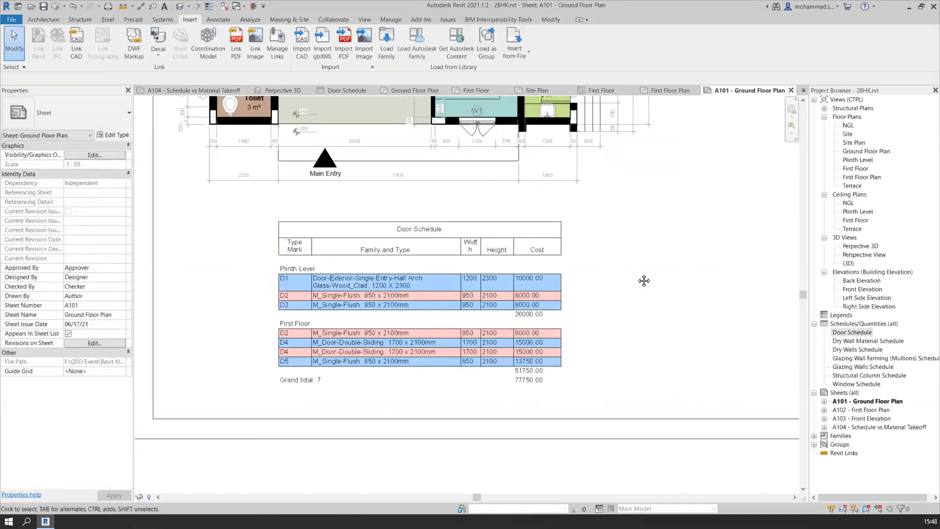
scroll(645, 277, "up", 2)
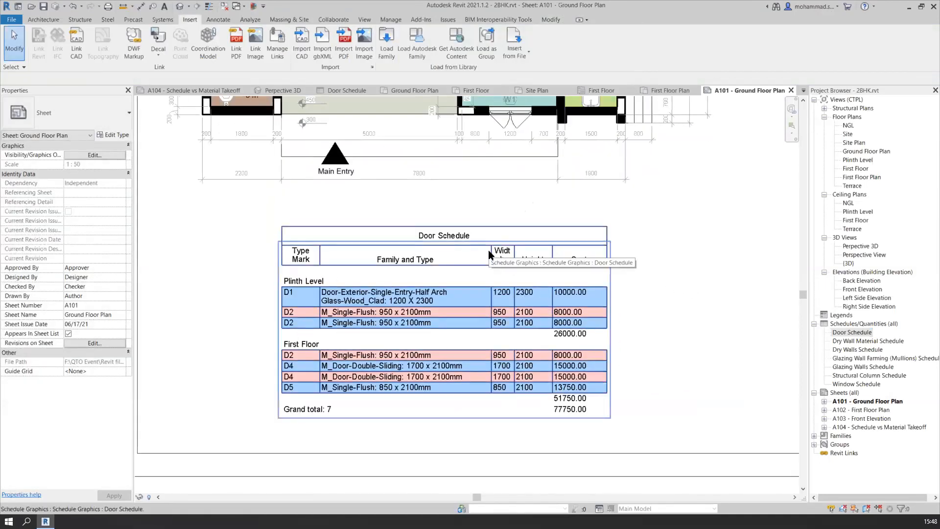
scroll(516, 265, "up", 2)
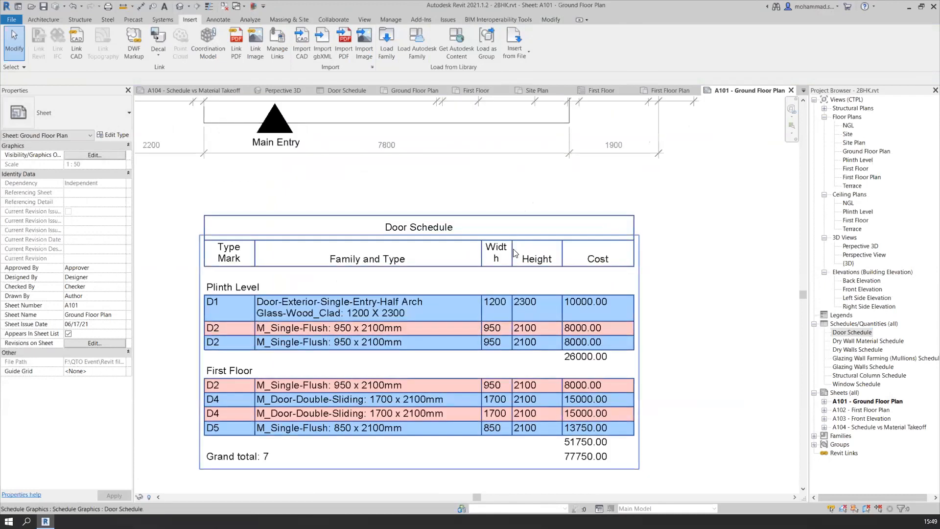
left_click(518, 253)
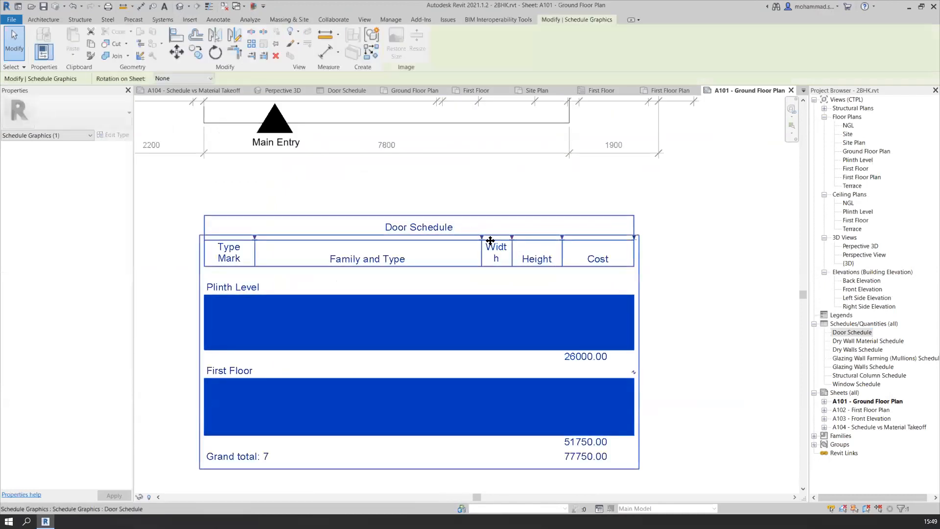
key("Escape")
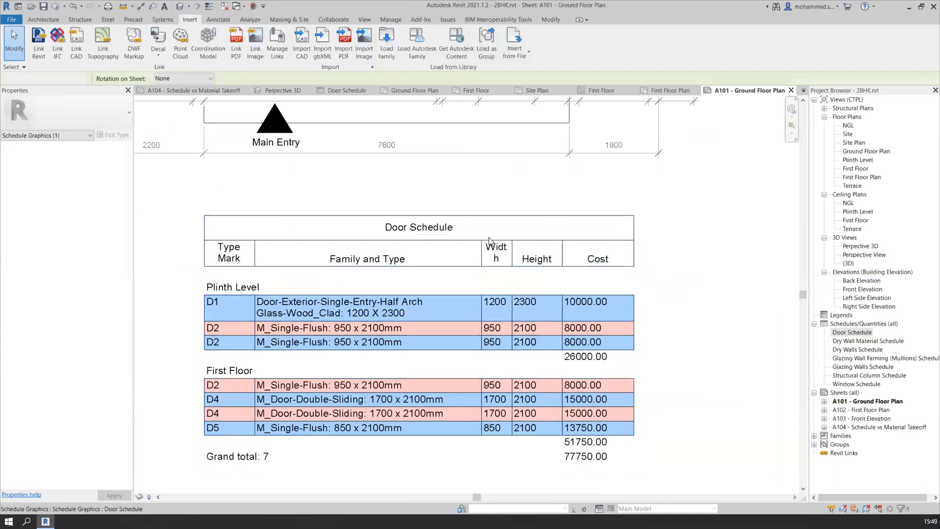
left_click(511, 259)
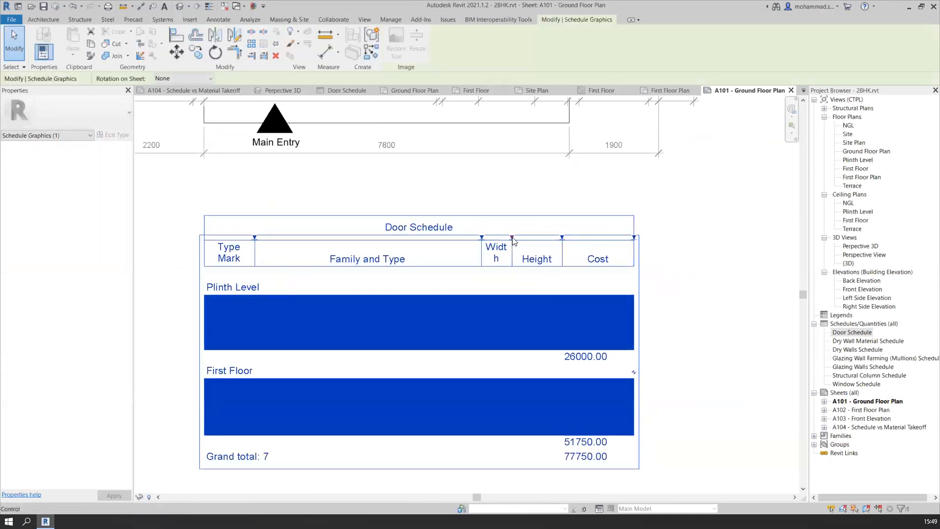
left_click_drag(512, 238, 522, 238)
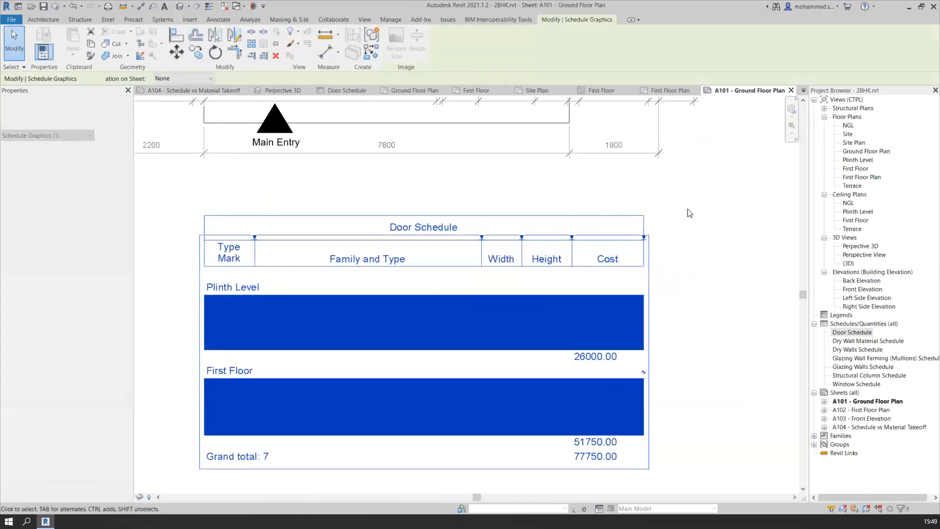
left_click(687, 214)
Examine the A101 sheet layout with the ground floor plan, room legend and Door Schedule together
scroll(675, 225, "down", 2)
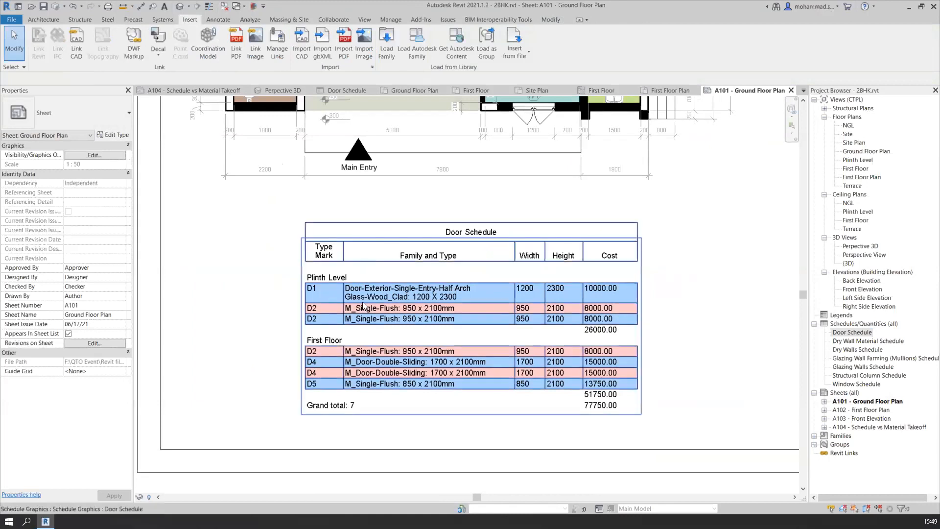
scroll(725, 329, "down", 1)
middle_click_drag(753, 318, 613, 446)
scroll(600, 353, "up", 1)
scroll(677, 325, "down", 1)
scroll(594, 397, "down", 1)
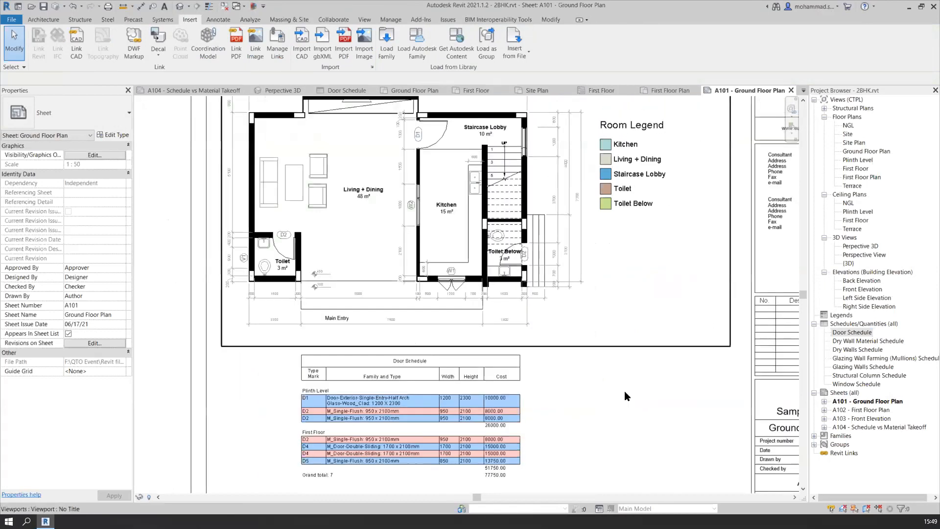
scroll(624, 390, "down", 1)
middle_click_drag(674, 344, 622, 336)
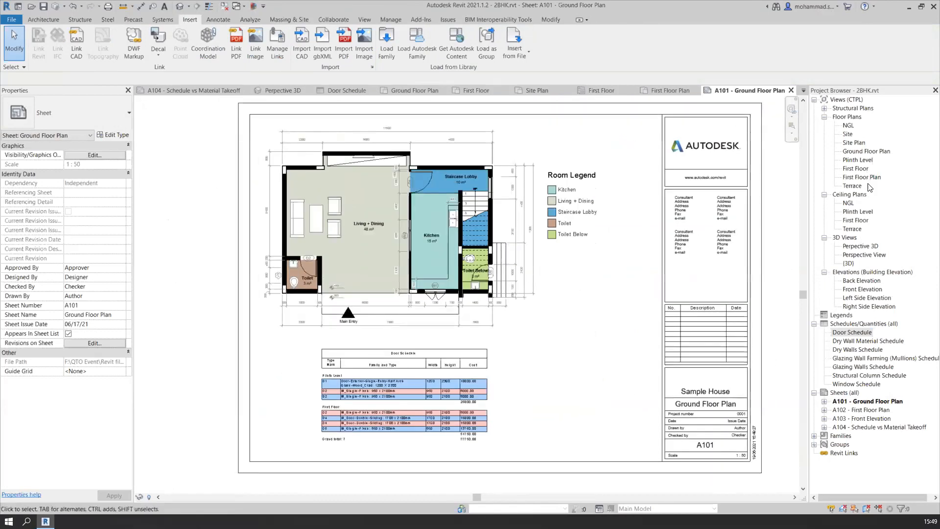
Open the A102 - First Floor Plan sheet
left_click(859, 410)
double_click(858, 410)
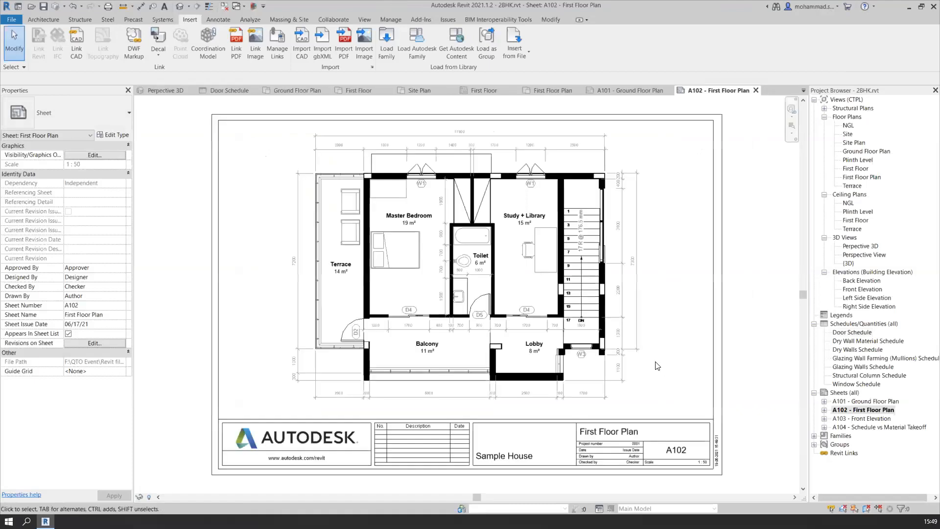
Change the title block of sheet A102 to the A2 metric type
middle_click_drag(742, 352, 705, 364)
middle_click_drag(562, 317, 528, 329)
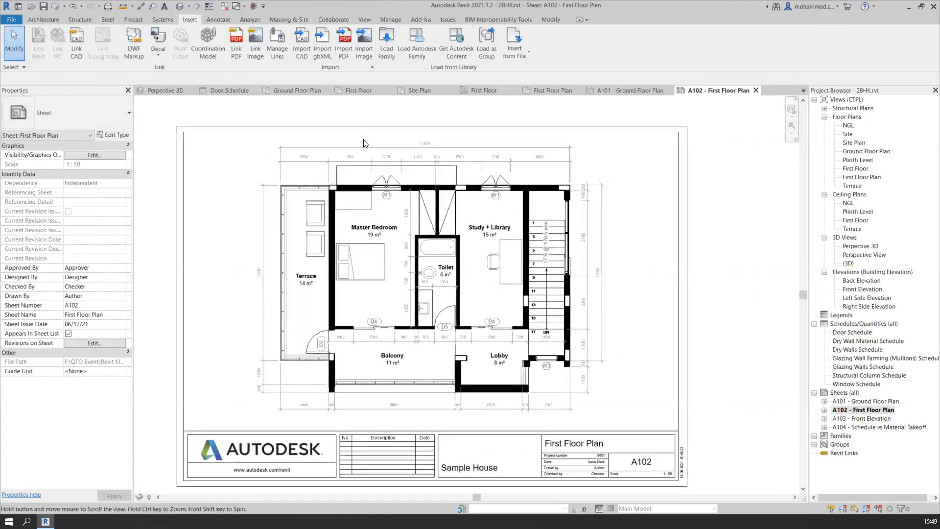
scroll(669, 266, "down", 1)
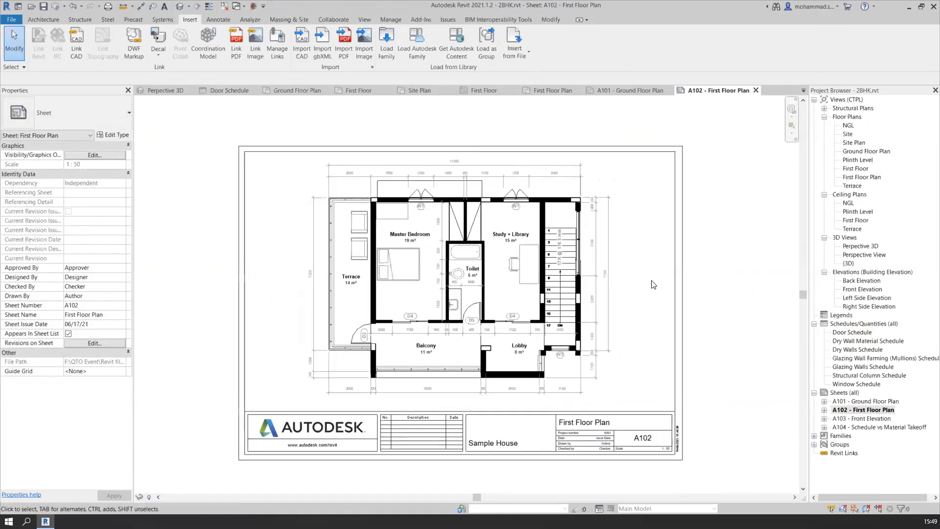
left_click(682, 313)
left_click(105, 127)
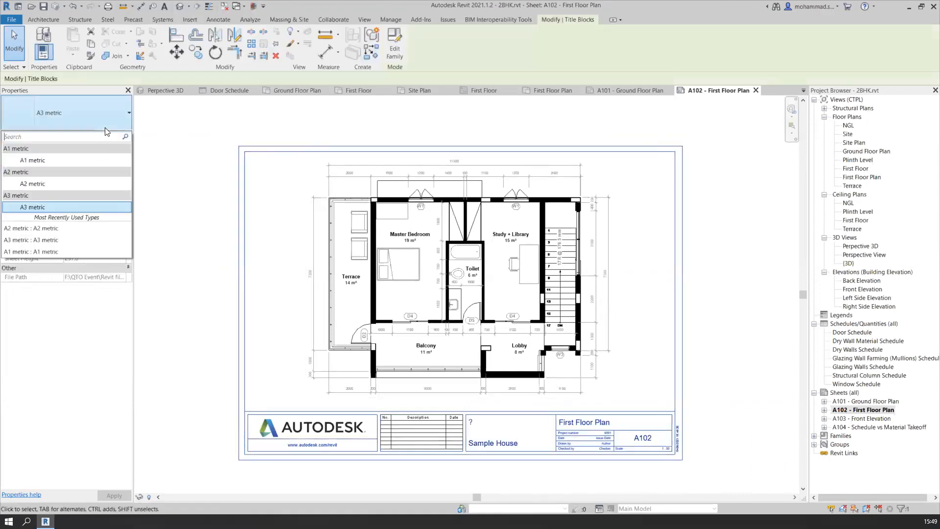
left_click(78, 185)
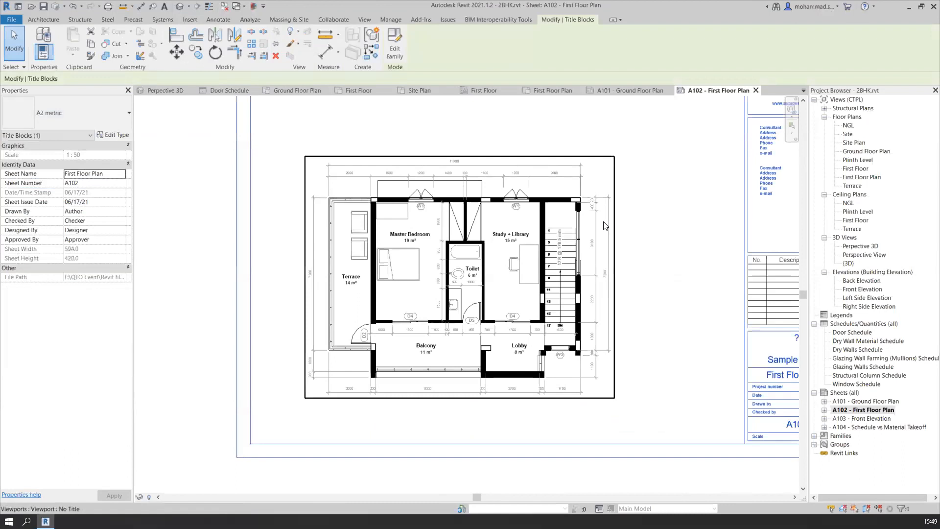
Move the first floor plan viewport up on sheet A102 so the lower part of the sheet is free
scroll(630, 190, "down", 1)
middle_click_drag(630, 191, 609, 277)
left_click(511, 255)
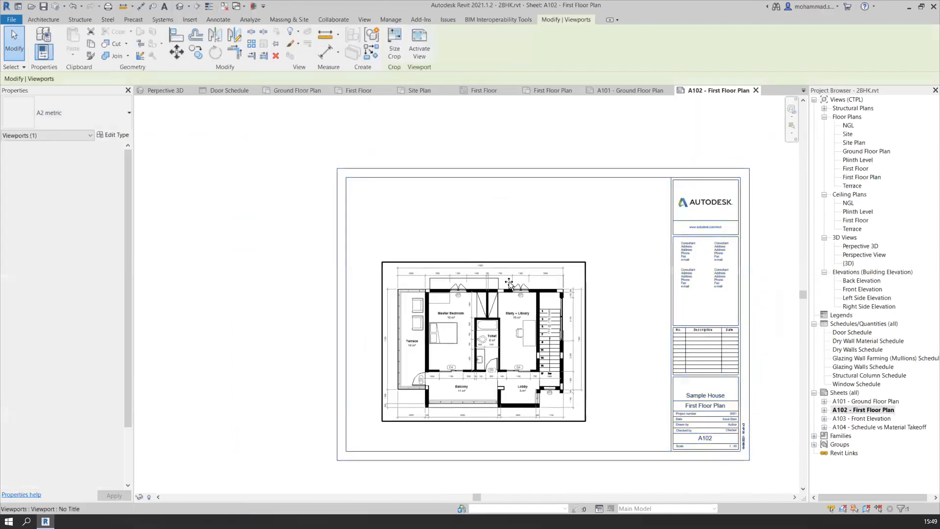
left_click_drag(511, 253, 511, 174)
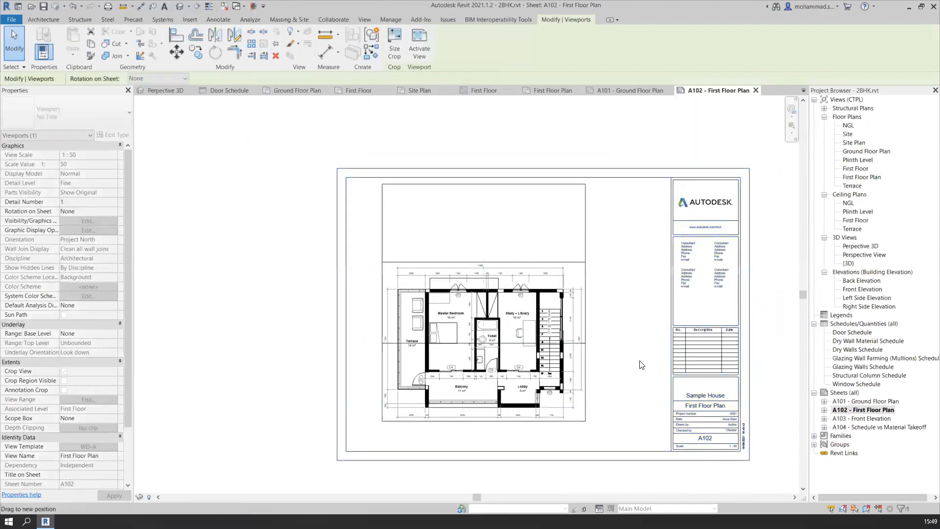
left_click(763, 338)
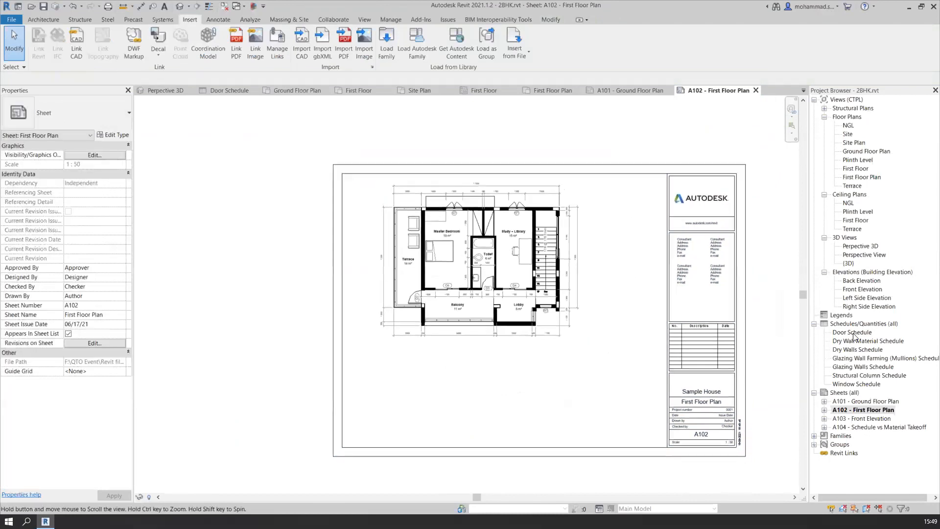
Place the Door Schedule on sheet A102 in the empty area below the first floor plan
left_click_drag(856, 336, 478, 400)
left_click(479, 399)
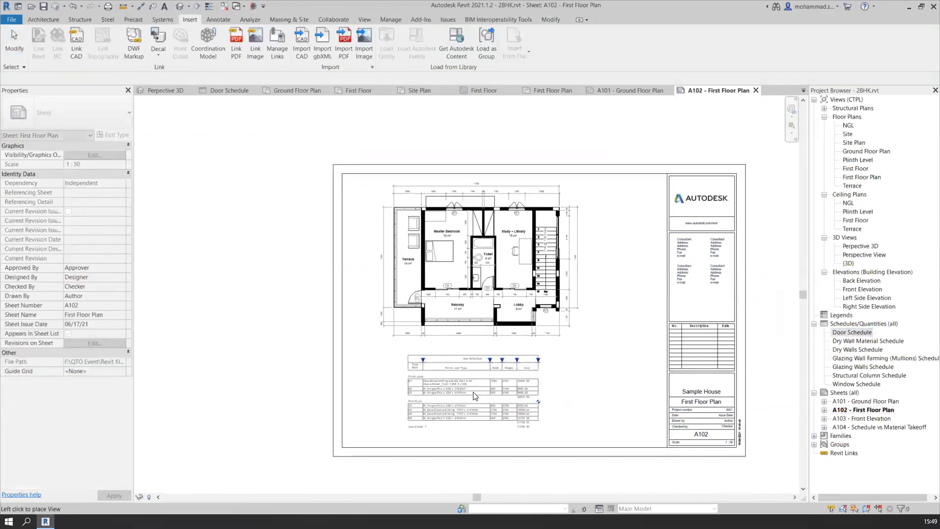
scroll(567, 403, "up", 1)
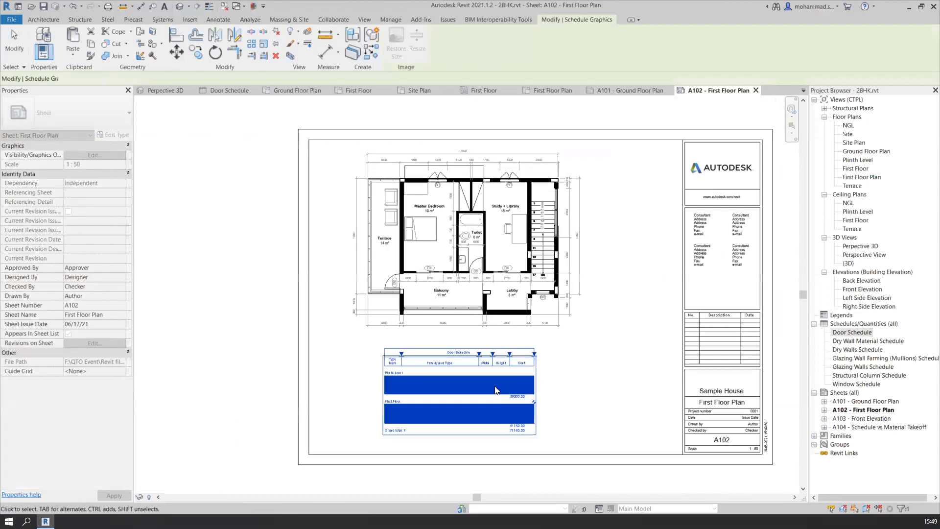
scroll(495, 390, "up", 1)
key("Escape")
Turn off Show Stripe Rows on Sheets for the Door Schedule and check the placed table on sheet A102
left_click(495, 390)
double_click(522, 378)
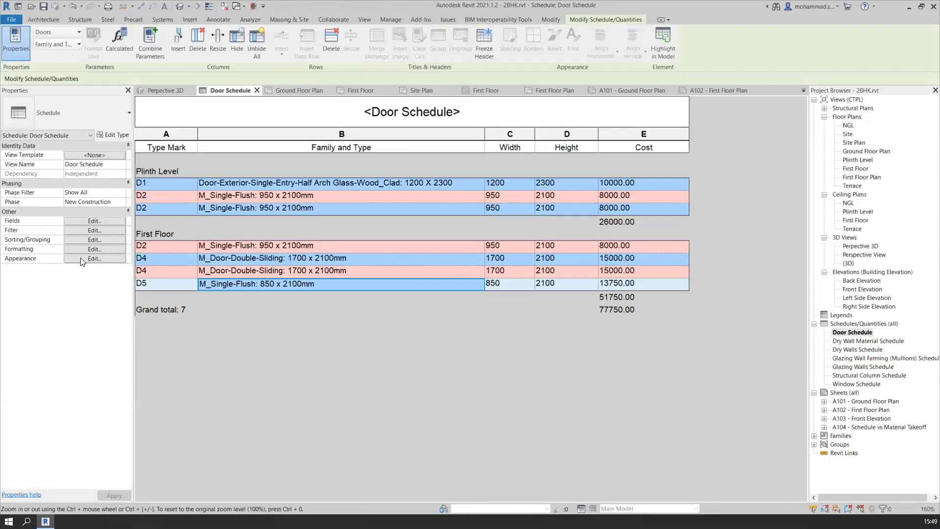
left_click(95, 258)
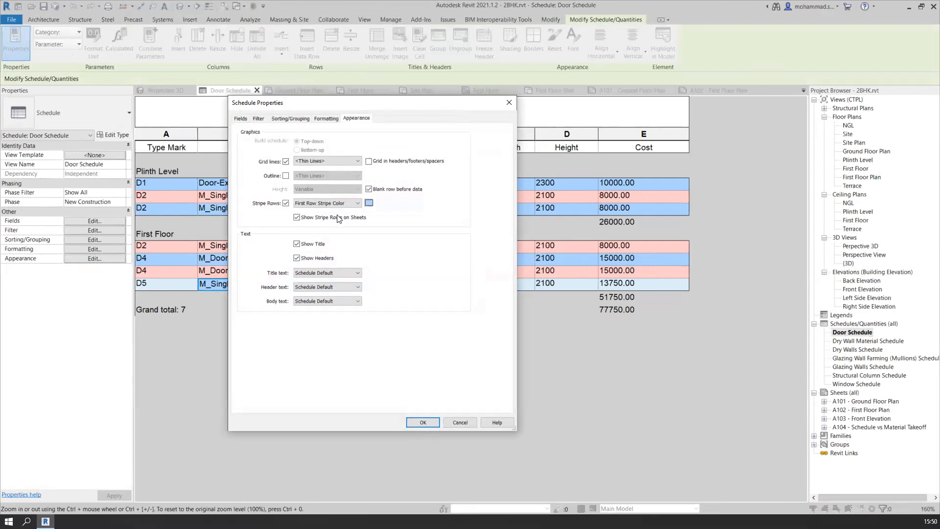
left_click(297, 217)
left_click(424, 421)
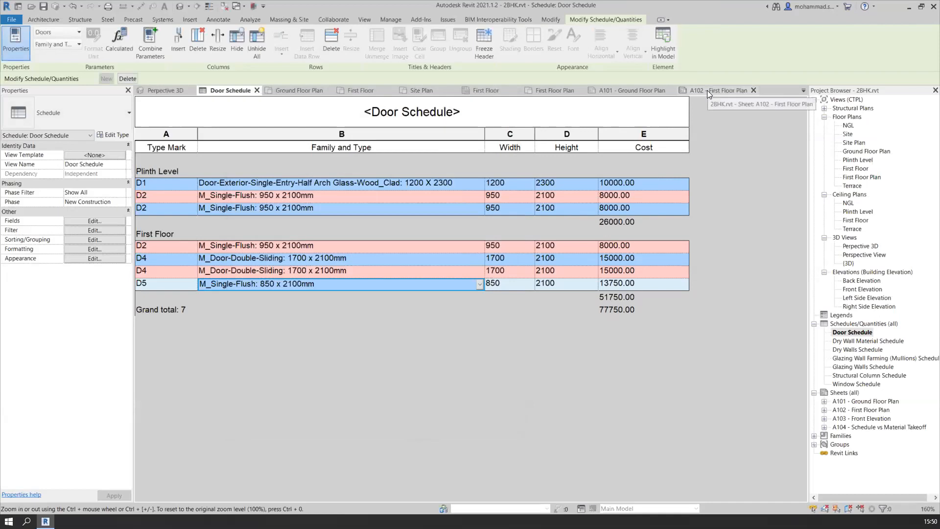
left_click(707, 90)
key("Escape")
scroll(430, 431, "up", 2)
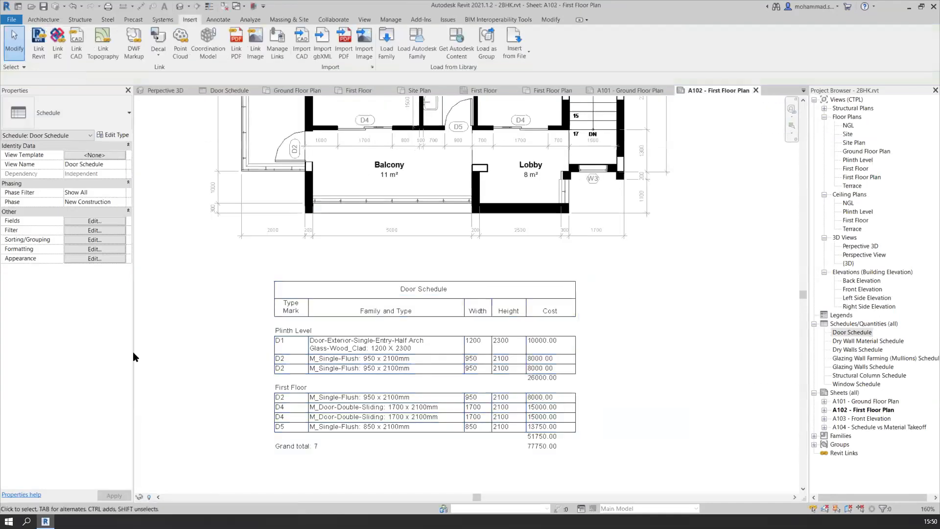
scroll(588, 408, "down", 1)
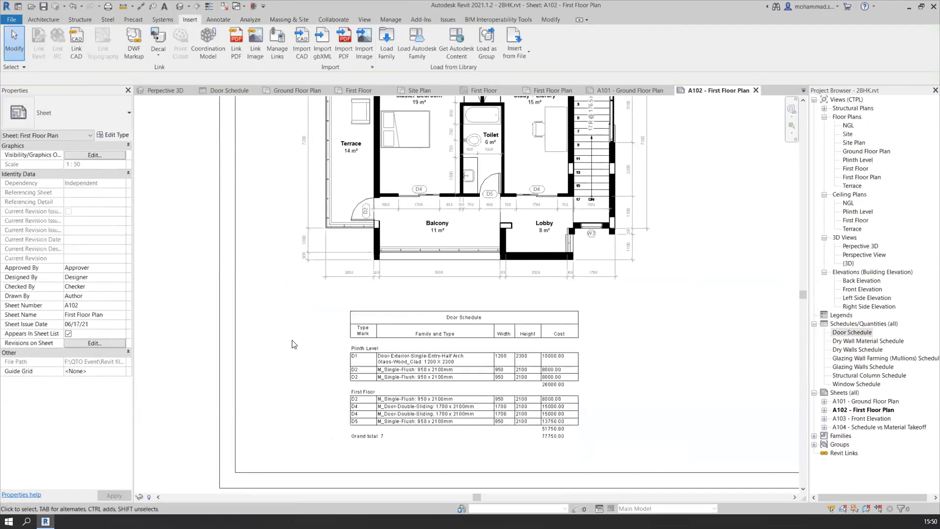
scroll(462, 326, "up", 3)
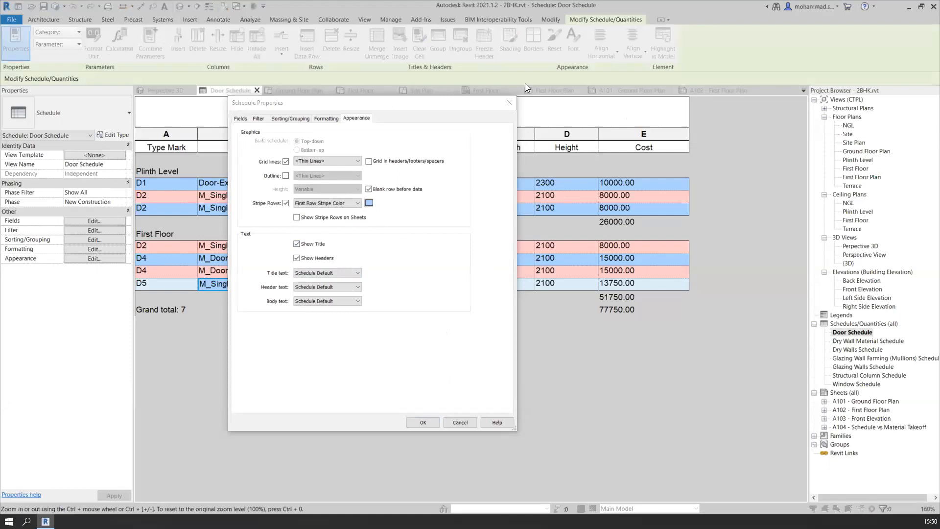
Close the Door Schedule's properties without changes and narrow its Cost column slightly
left_click(511, 104)
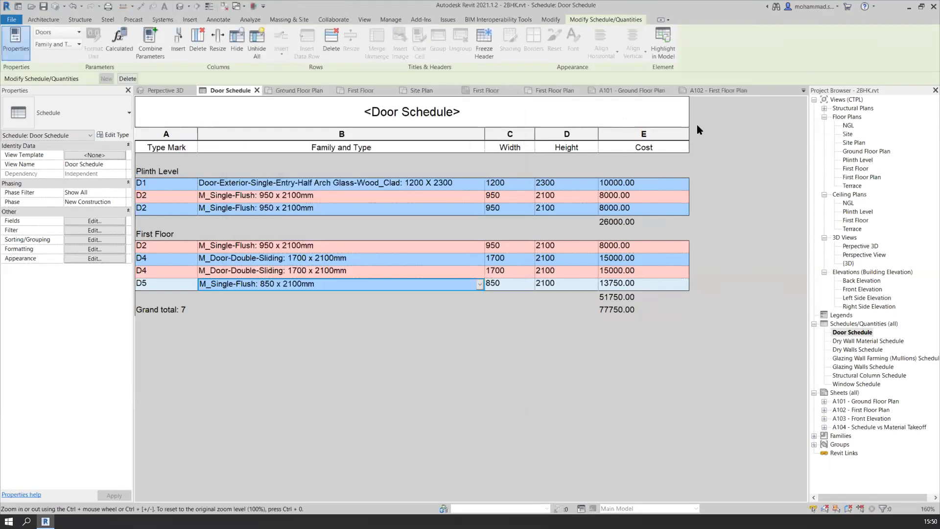
left_click_drag(662, 137, 663, 137)
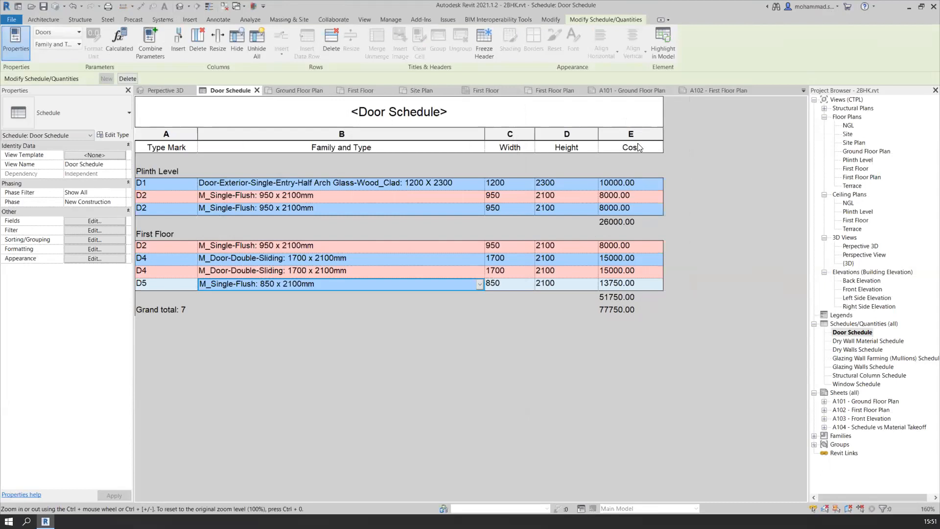
key("ctrl")
Open the Dry Walls Schedule and review its available and scheduled fields beside the table
left_click(861, 350)
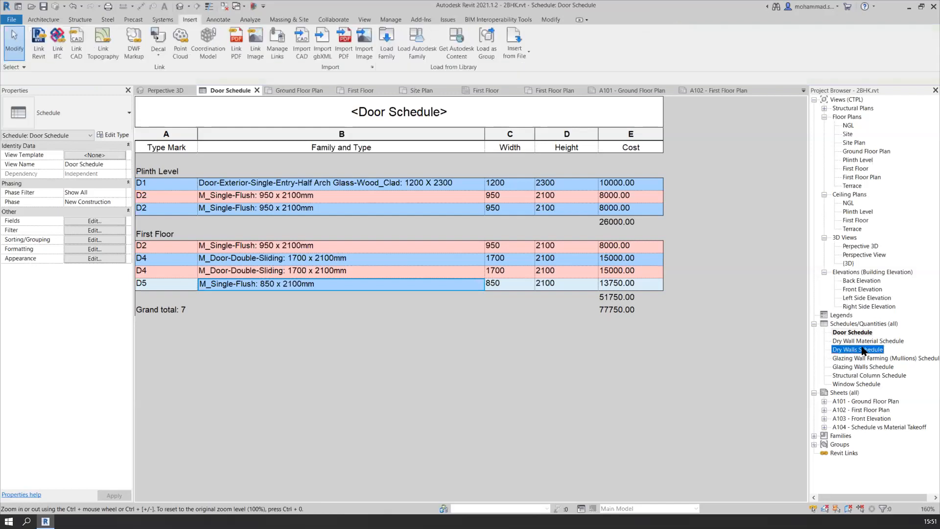
double_click(863, 350)
left_click(255, 120)
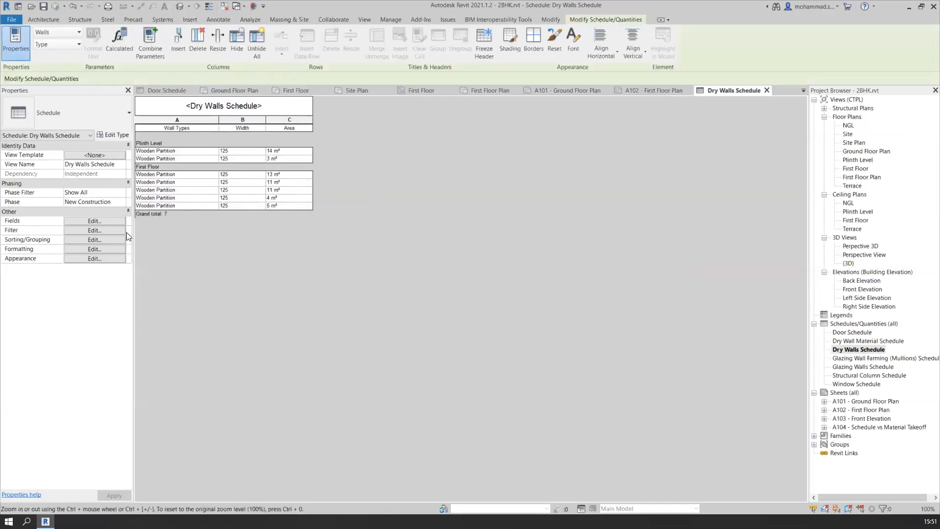
left_click(93, 221)
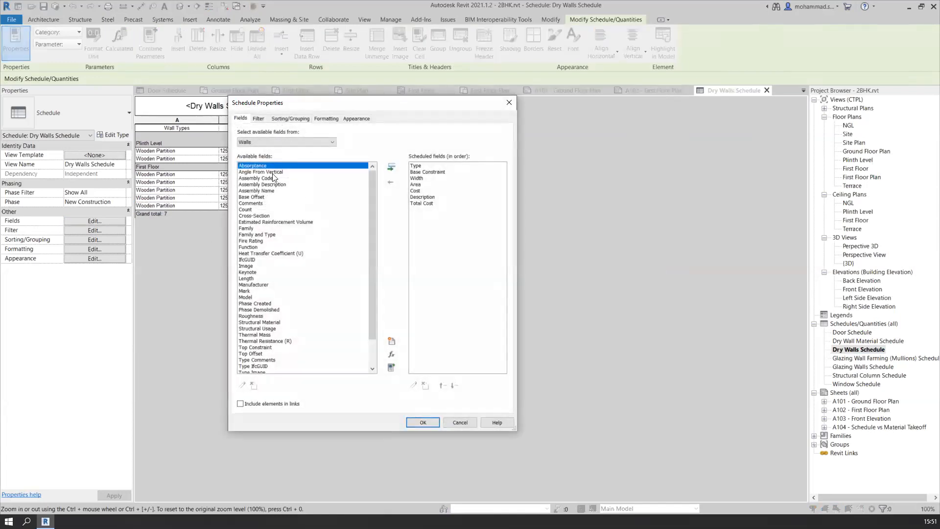
scroll(274, 282, "down", 2)
left_click(281, 143)
left_click(281, 143)
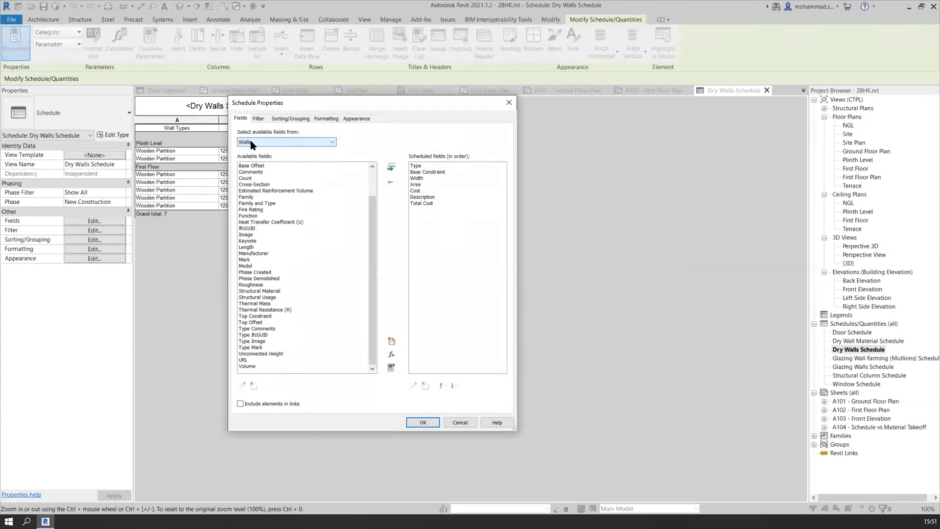
scroll(292, 230, "up", 2)
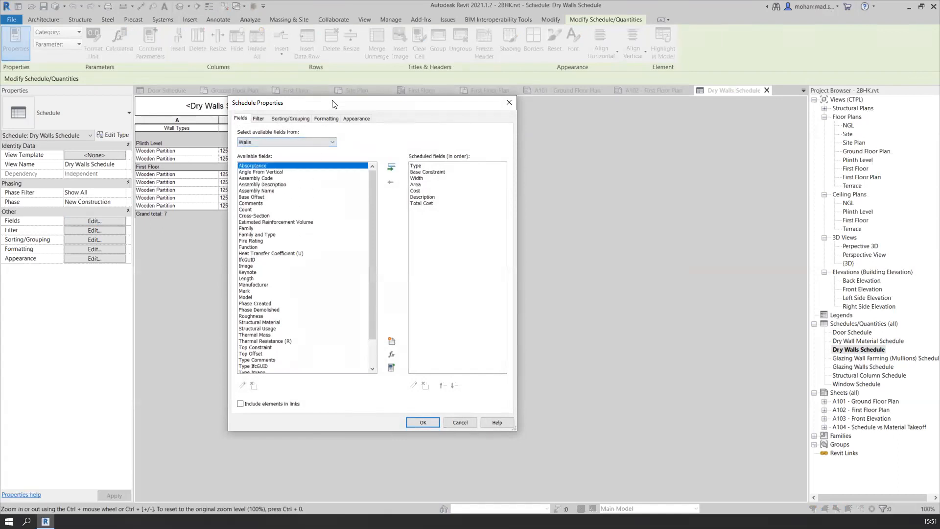
left_click_drag(332, 104, 520, 113)
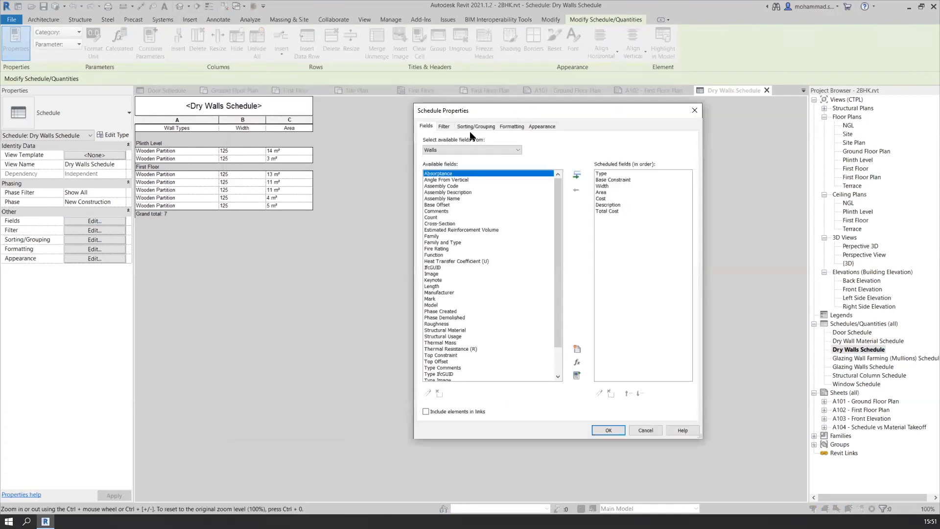
Review the Dry Walls Schedule's Description filter and its selectable values, then close the properties without changes
left_click(445, 127)
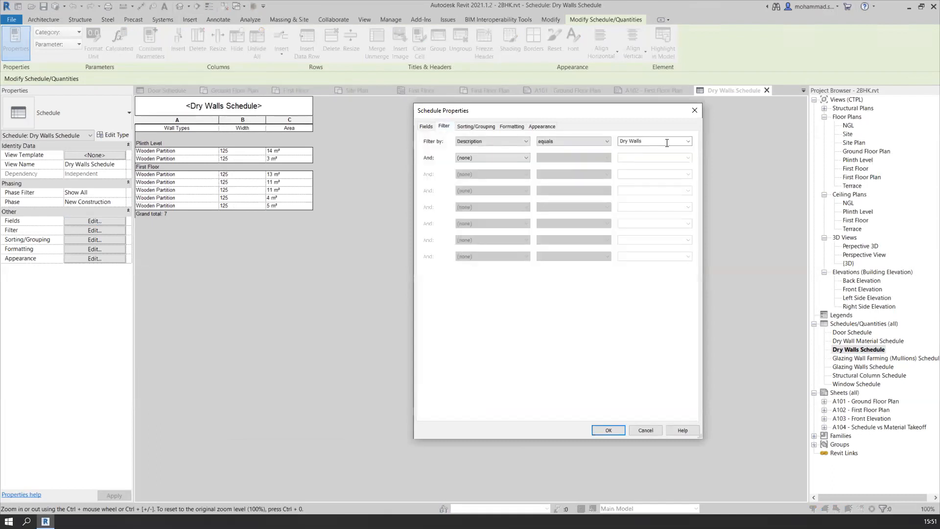
left_click(688, 142)
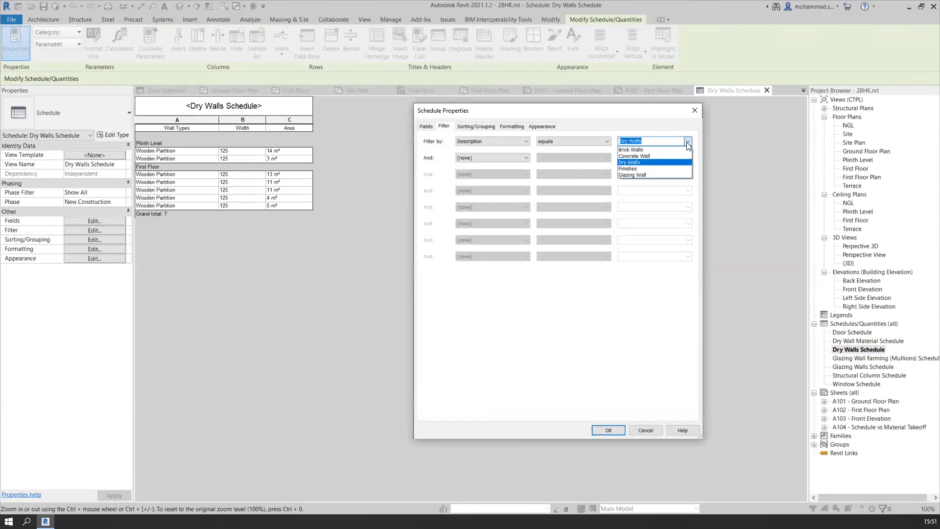
left_click(688, 142)
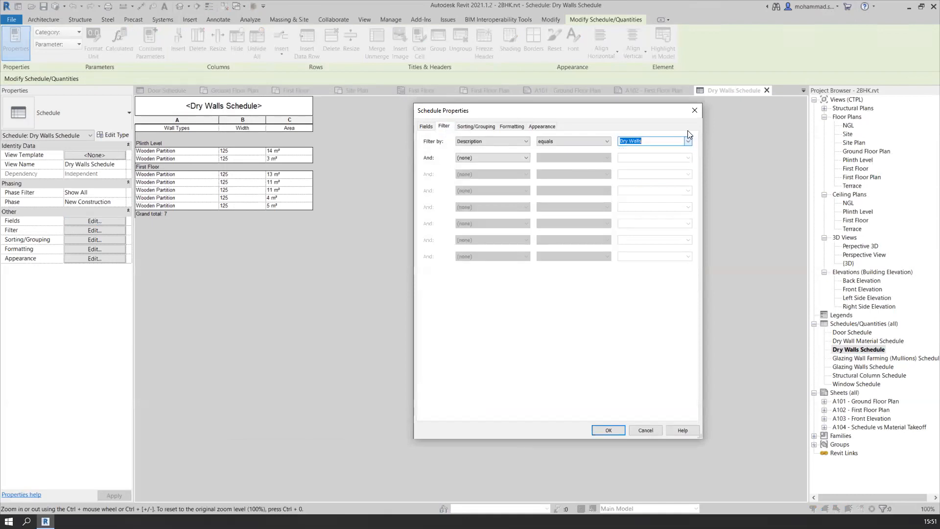
left_click(694, 110)
Duplicate the Dry Walls Schedule as an independent schedule
right_click(857, 350)
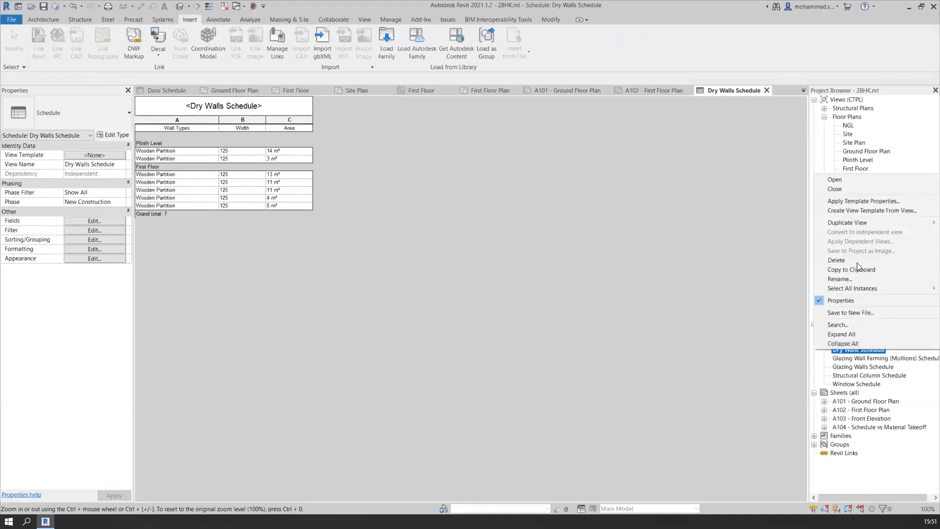
mouse_move(863, 226)
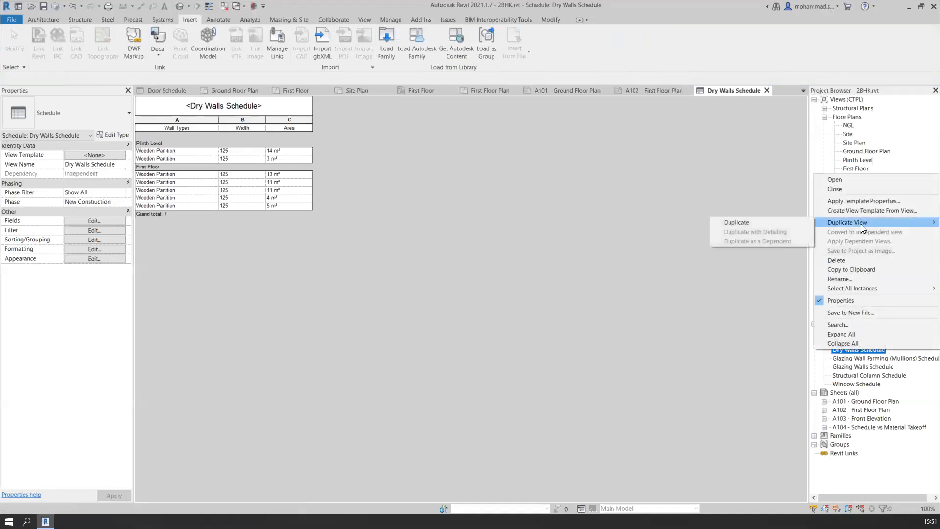
left_click(792, 225)
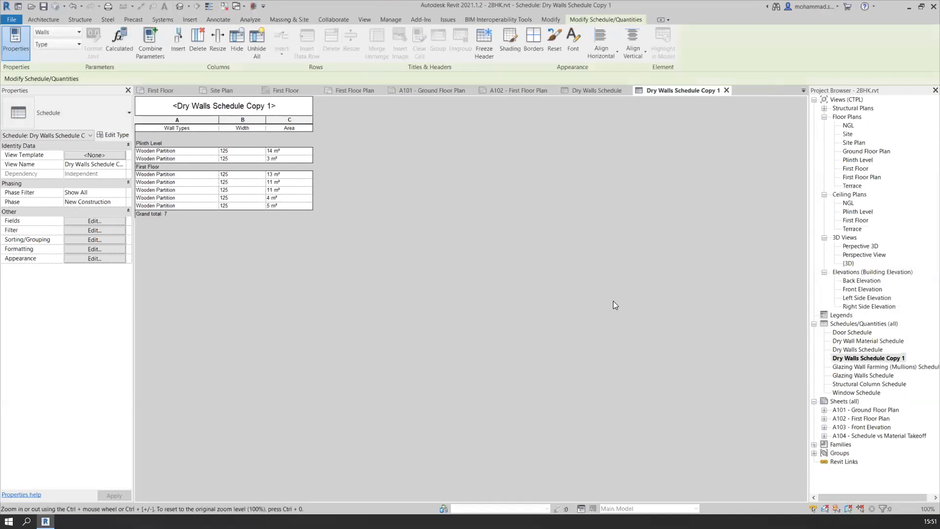
left_click(886, 357)
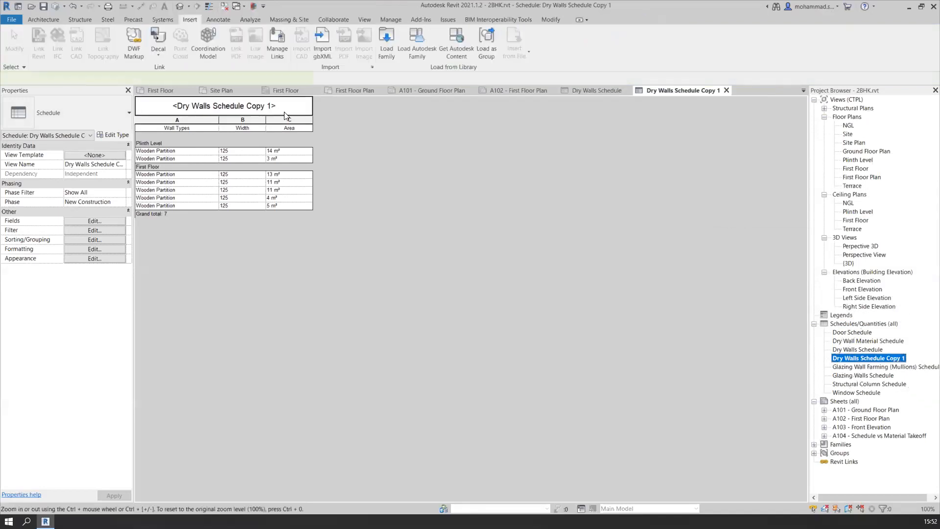
Rename the duplicated wall schedule to Concrete Wall Schedule by editing its title
left_click(234, 106)
scroll(234, 106, "up", 4, "ctrl")
scroll(234, 112, "up", 1, "ctrl")
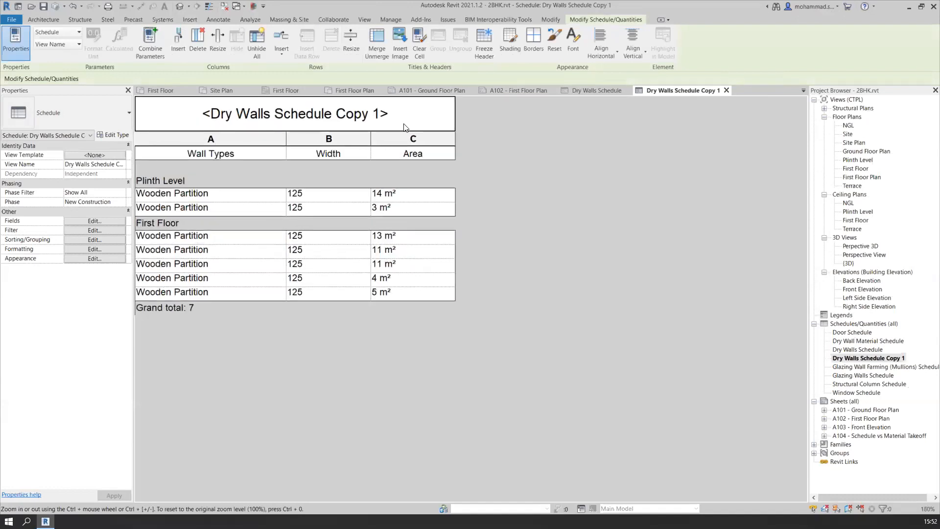
double_click(395, 119)
left_click_drag(393, 113, 205, 110)
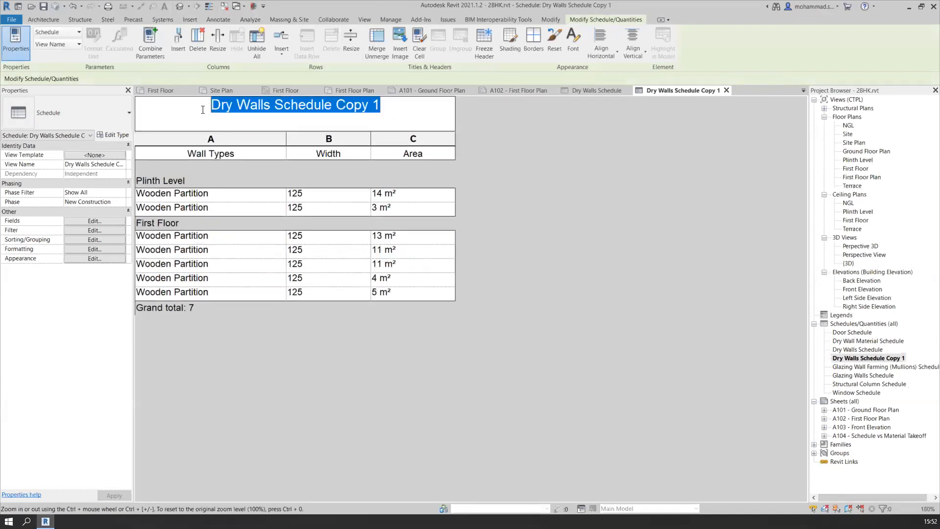
type("Concrete Wall Schedule")
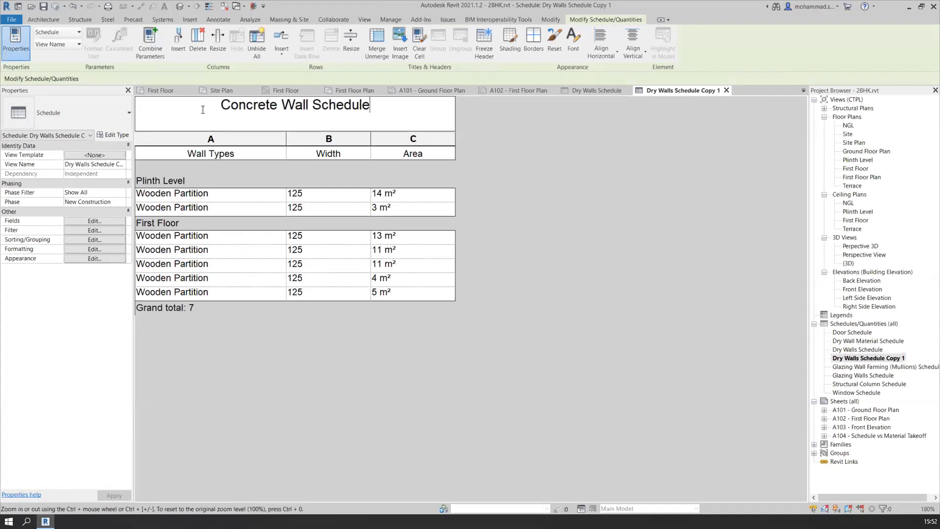
left_click(249, 176)
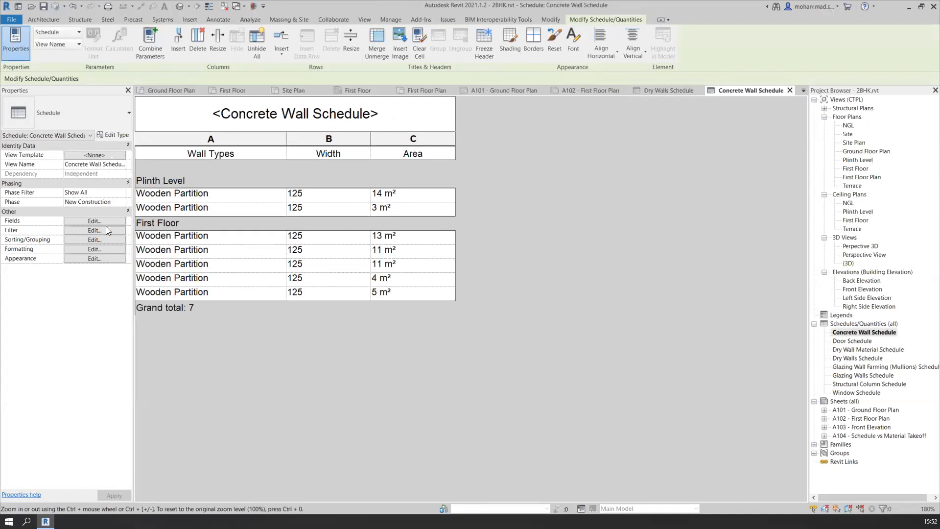
Set the schedule's Description filter to equal Concrete Wall and widen the Wall Types column to fit the wall names
left_click(94, 230)
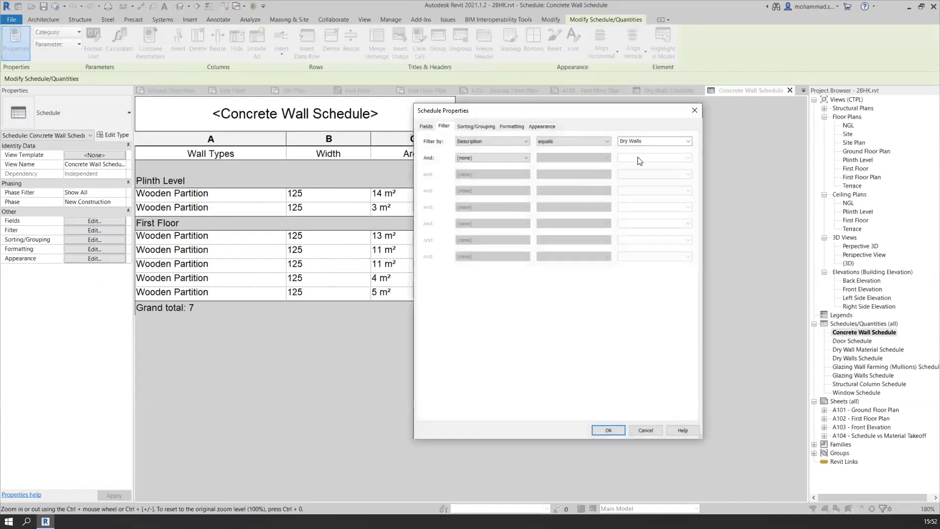
left_click(686, 142)
left_click(635, 156)
left_click(608, 429)
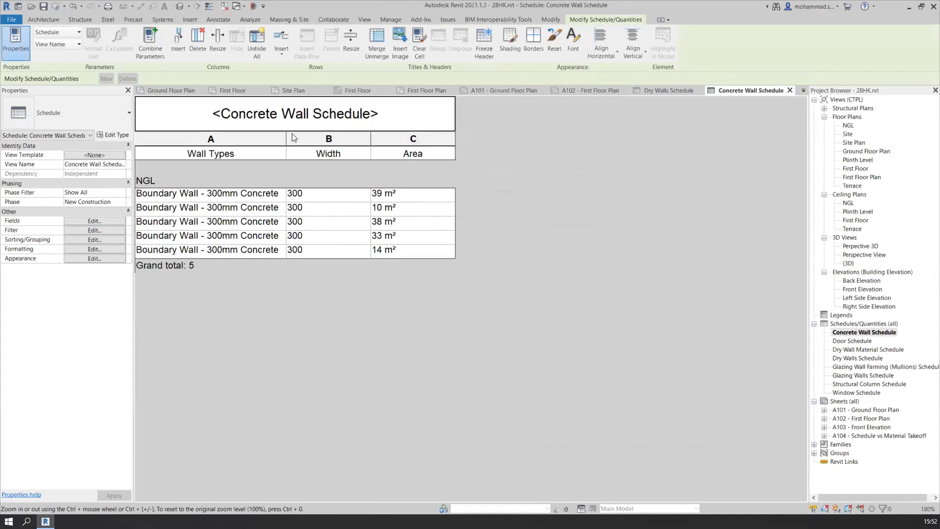
left_click_drag(288, 138, 321, 136)
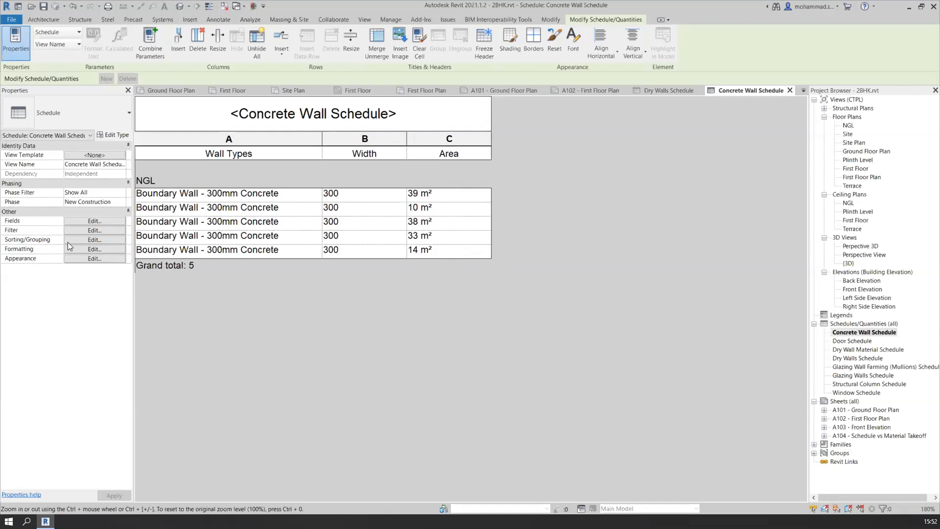
Add the Volume field to the Concrete Wall Schedule's scheduled fields
left_click(85, 221)
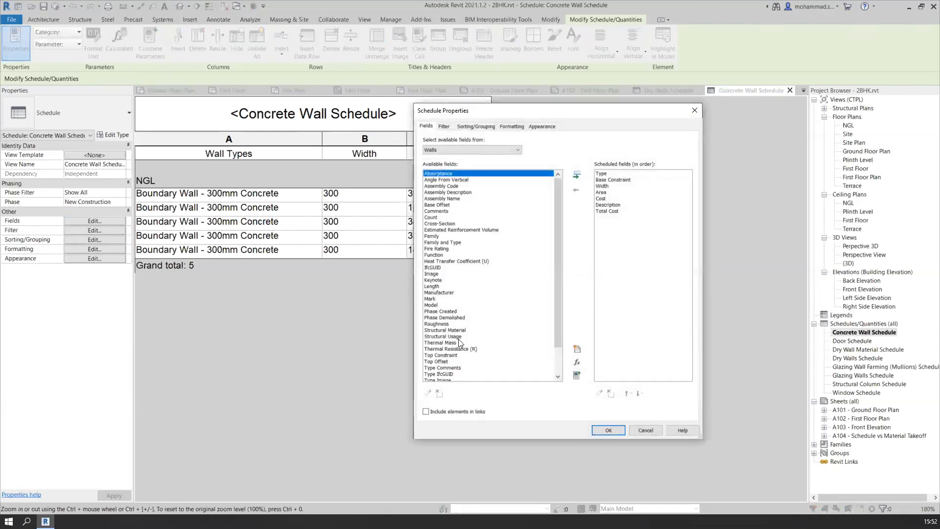
scroll(462, 343, "down", 2)
left_click(439, 373)
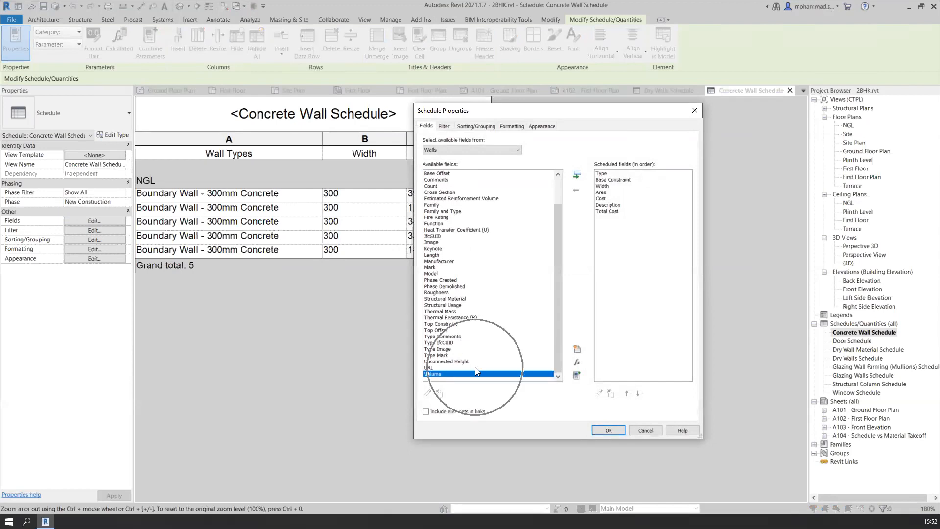
left_click(577, 174)
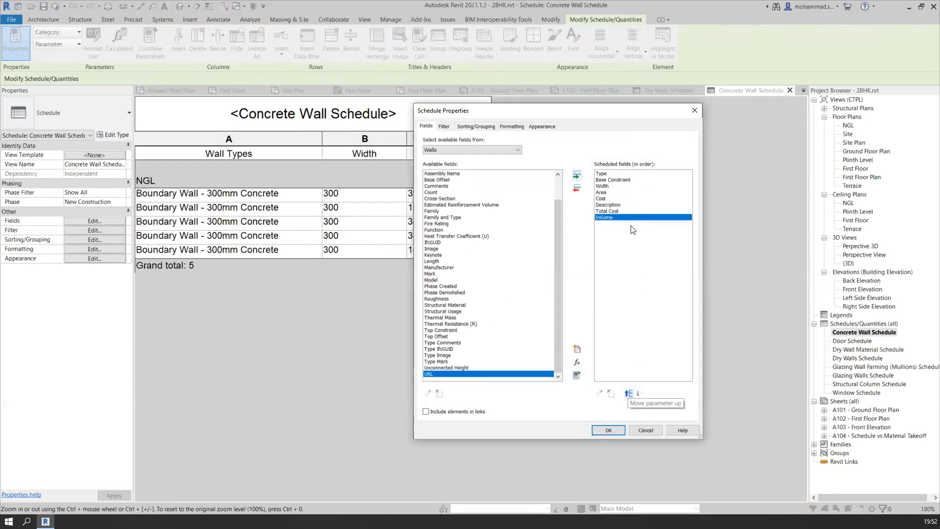
Permanently delete the Total Cost calculated value from the scheduled fields and apply the field changes
left_click(619, 211)
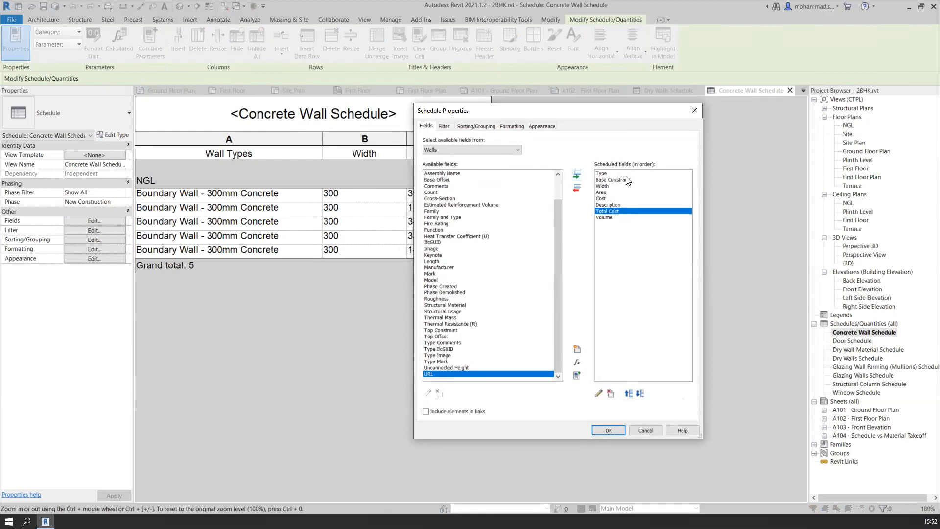
left_click_drag(640, 119, 670, 131)
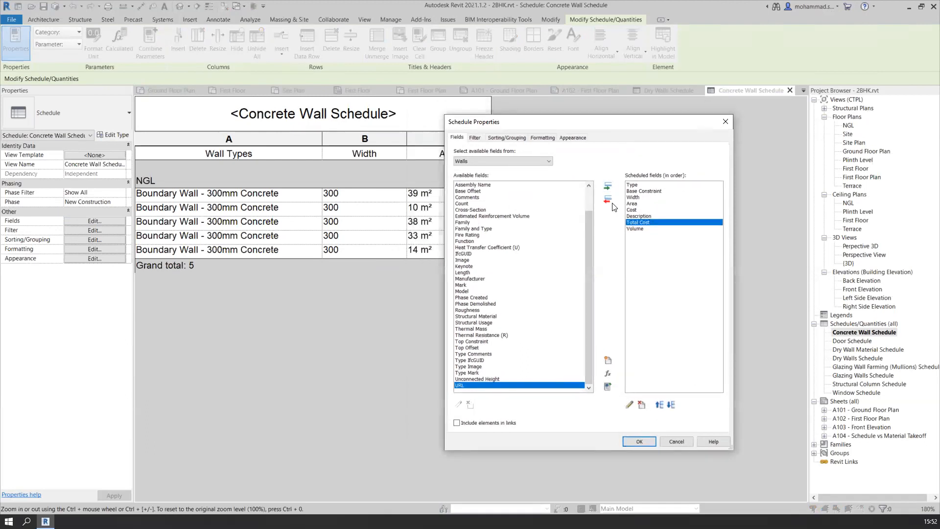
left_click(641, 406)
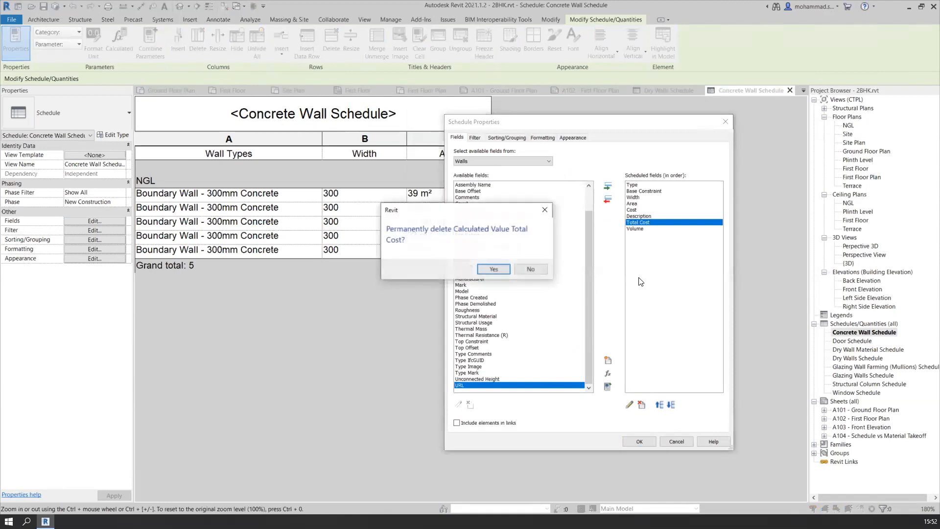
left_click(494, 269)
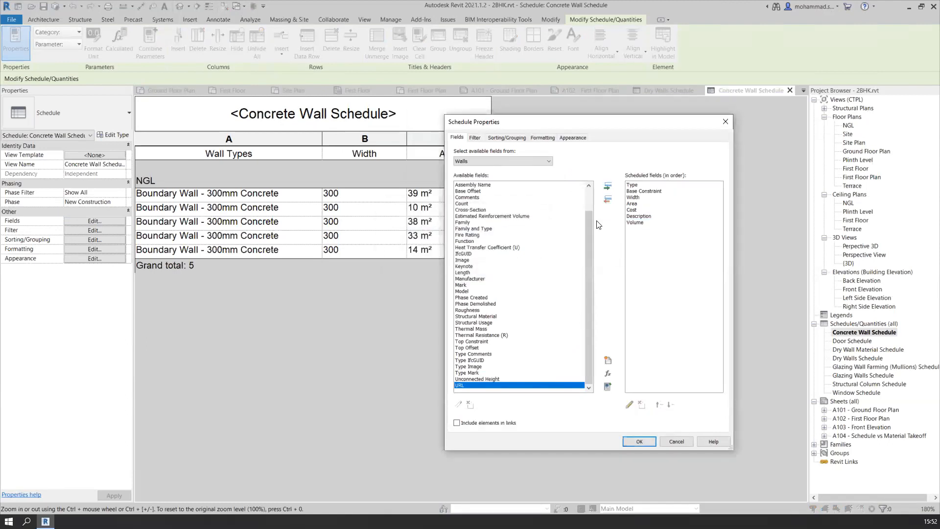
left_click(637, 222)
left_click(633, 441)
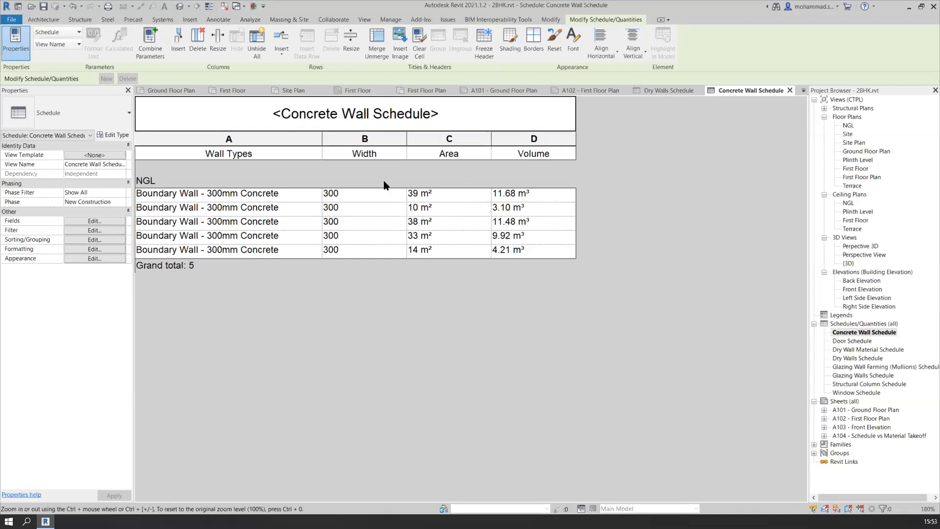
Check the Concrete Wall Schedule's fields, then unhide the Cost field in its formatting
left_click(93, 221)
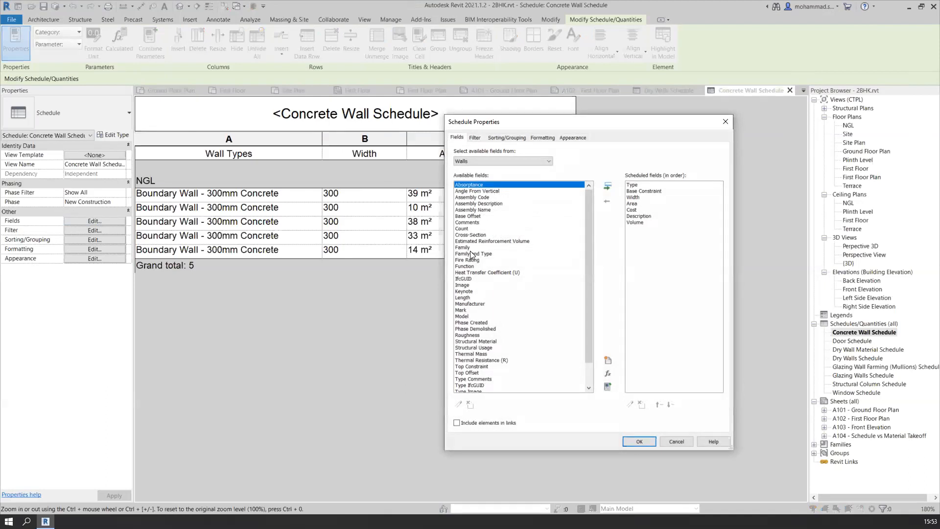
scroll(468, 308, "down", 1)
scroll(469, 307, "down", 1)
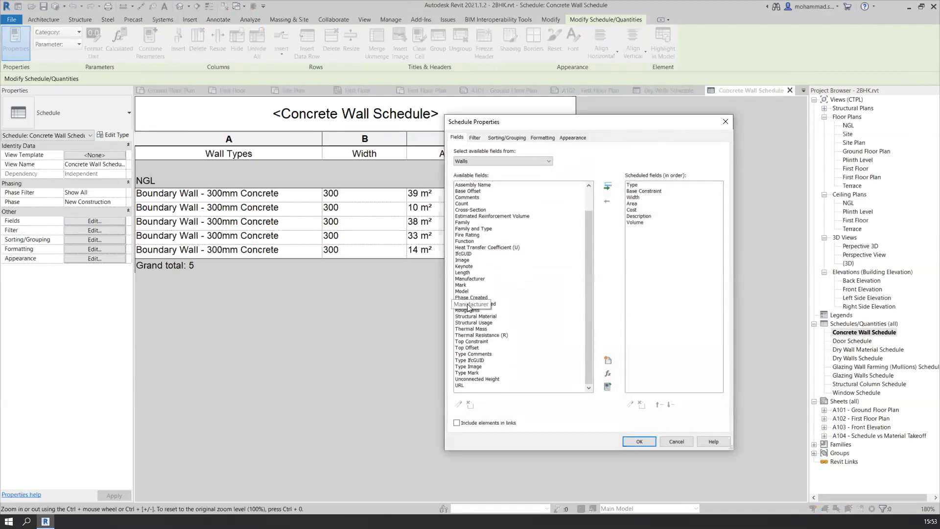
left_click(635, 209)
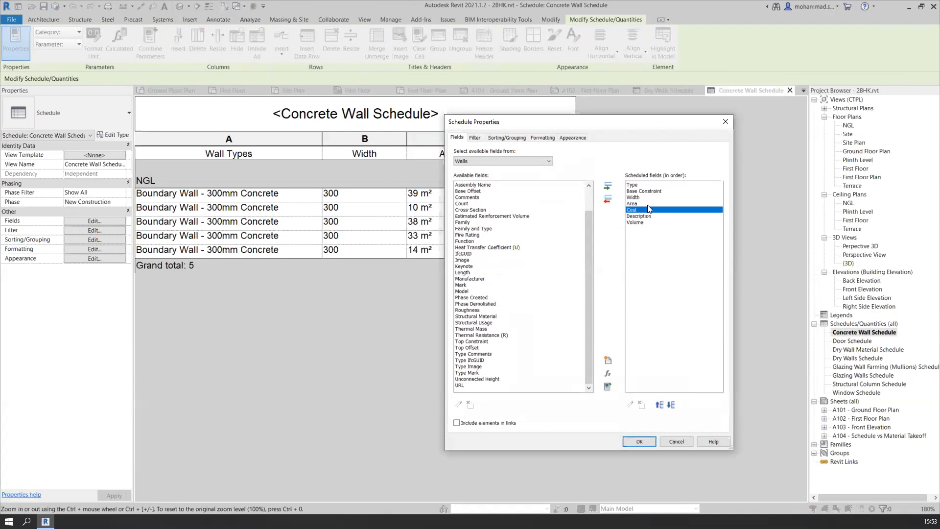
left_click(639, 441)
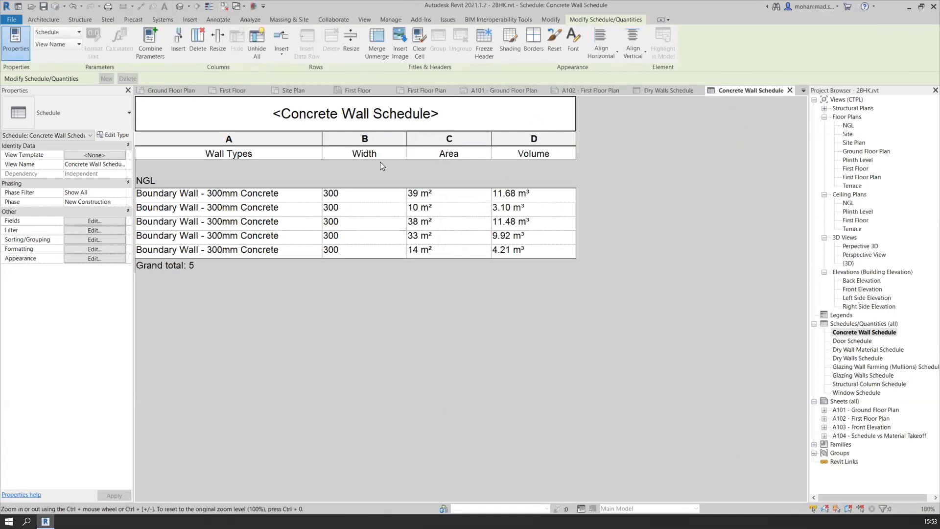
left_click(90, 249)
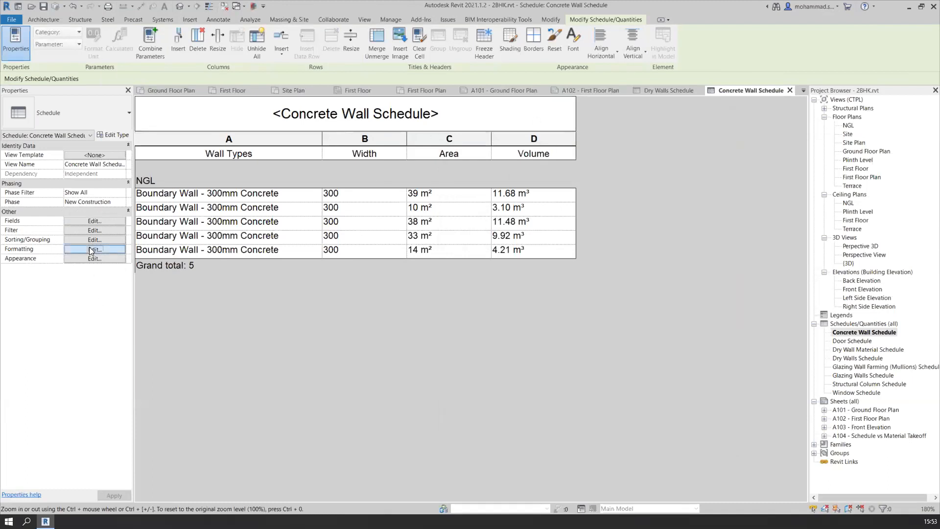
left_click(461, 184)
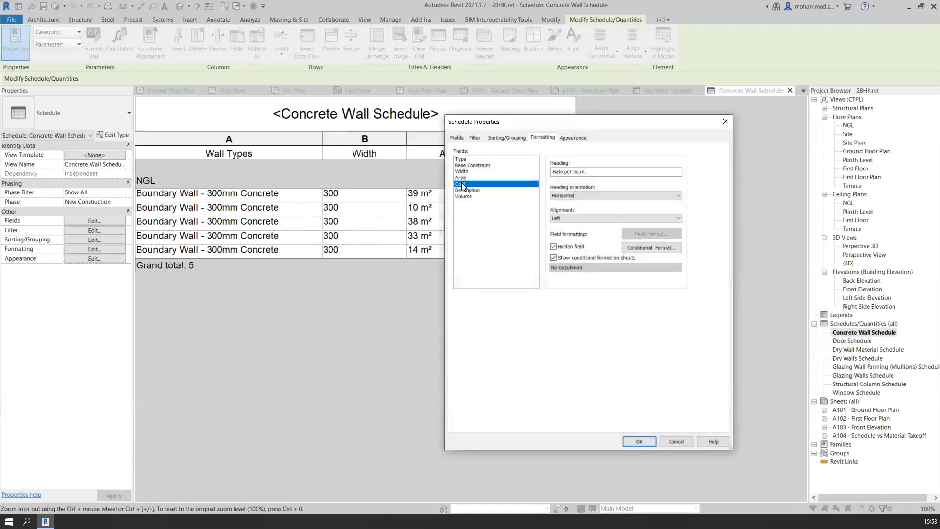
left_click(565, 248)
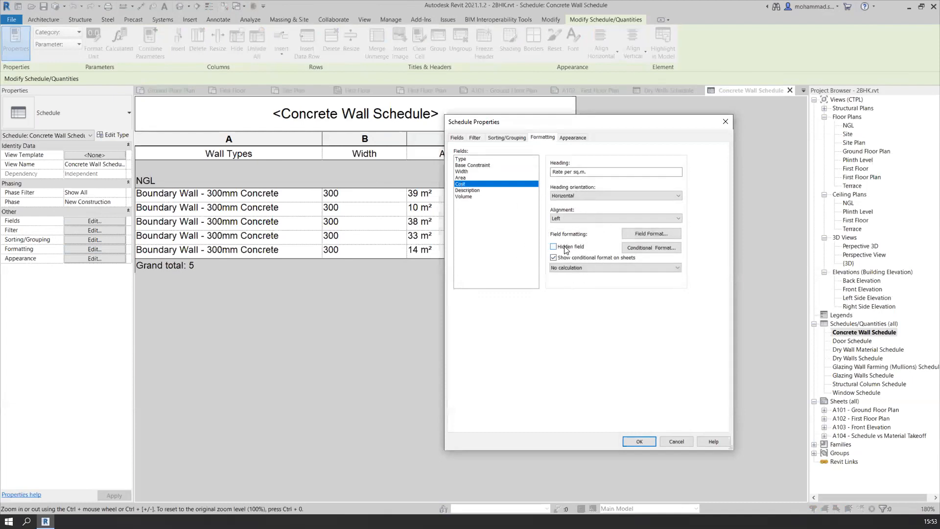
left_click(638, 442)
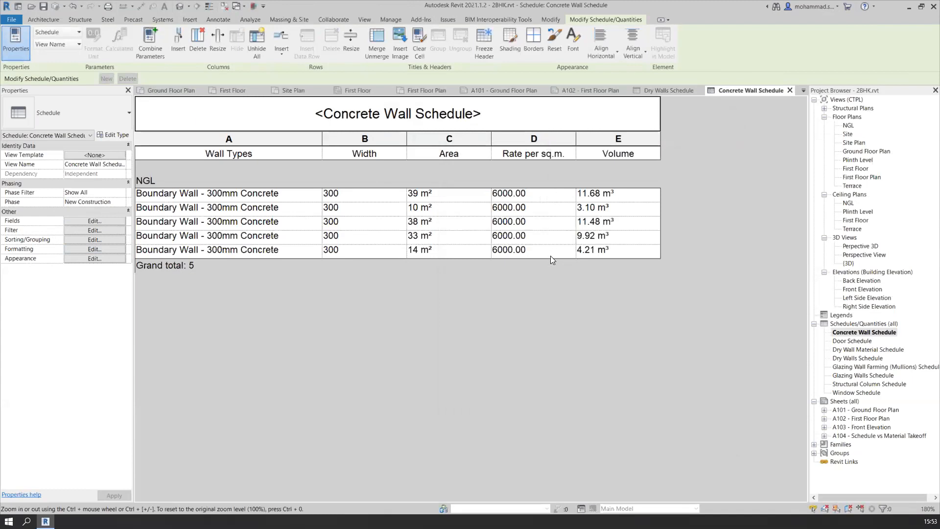
Highlight the first scheduled boundary wall in the model and cycle through the plan views that show it
left_click(232, 194)
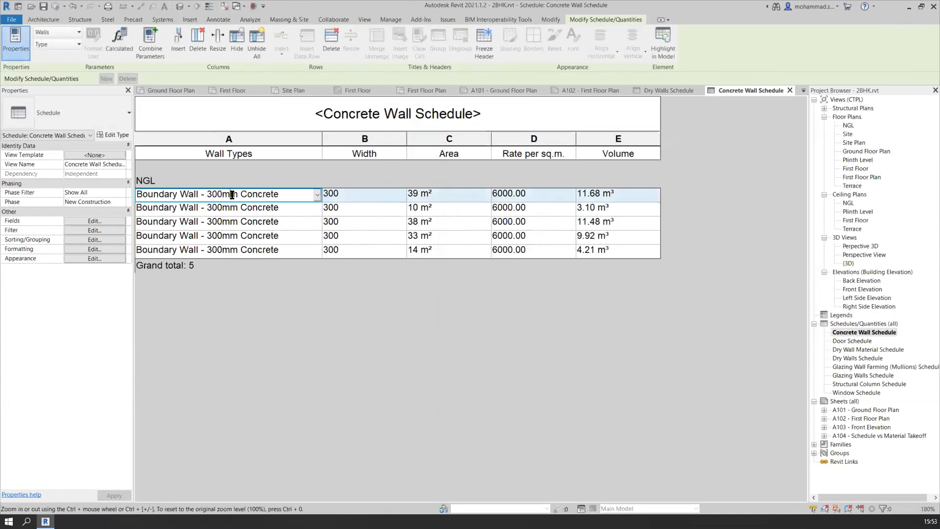
left_click(663, 41)
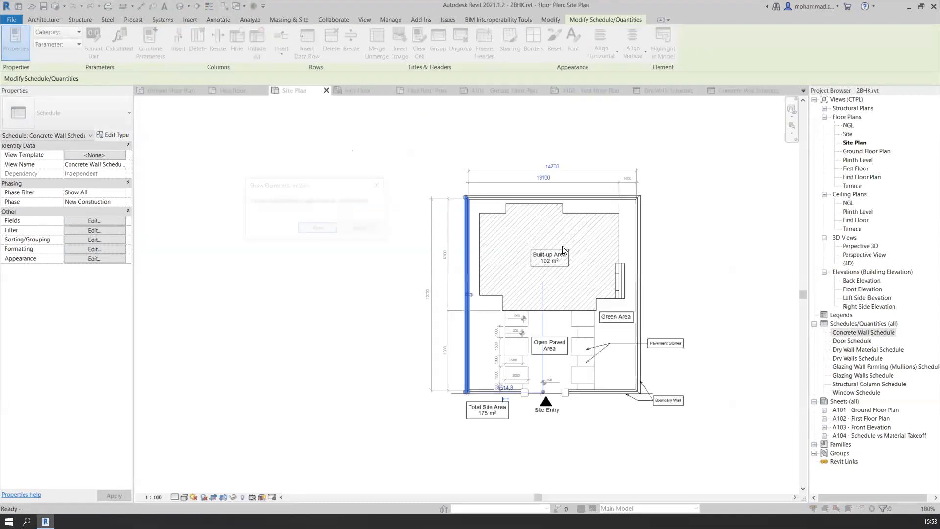
left_click(315, 230)
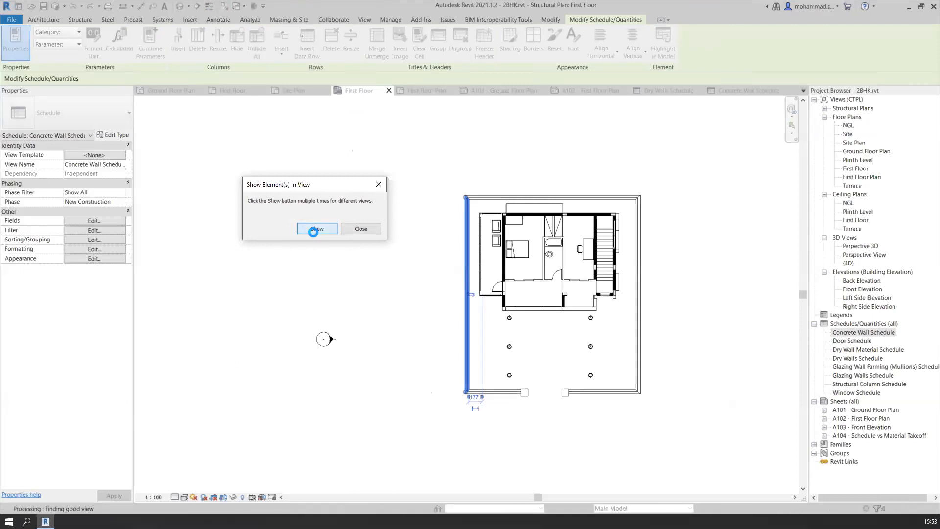
left_click(316, 229)
left_click(491, 279)
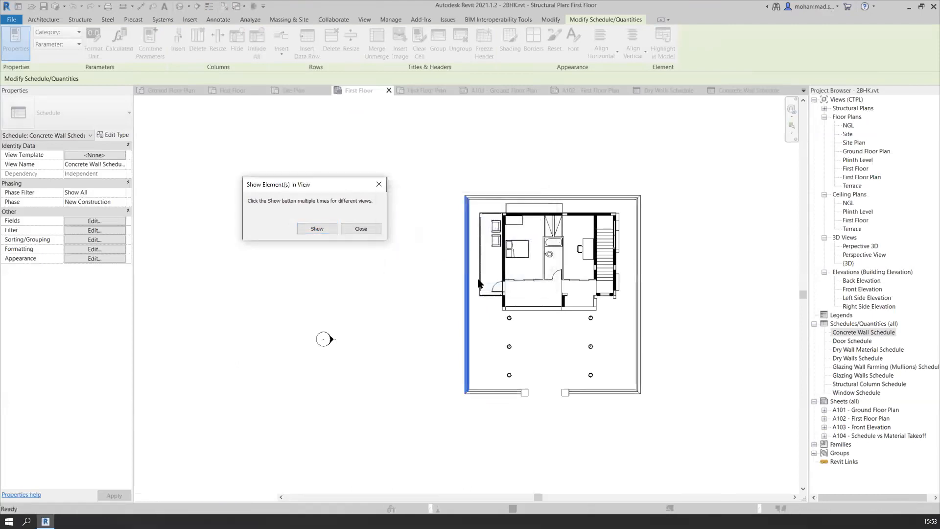
left_click(317, 228)
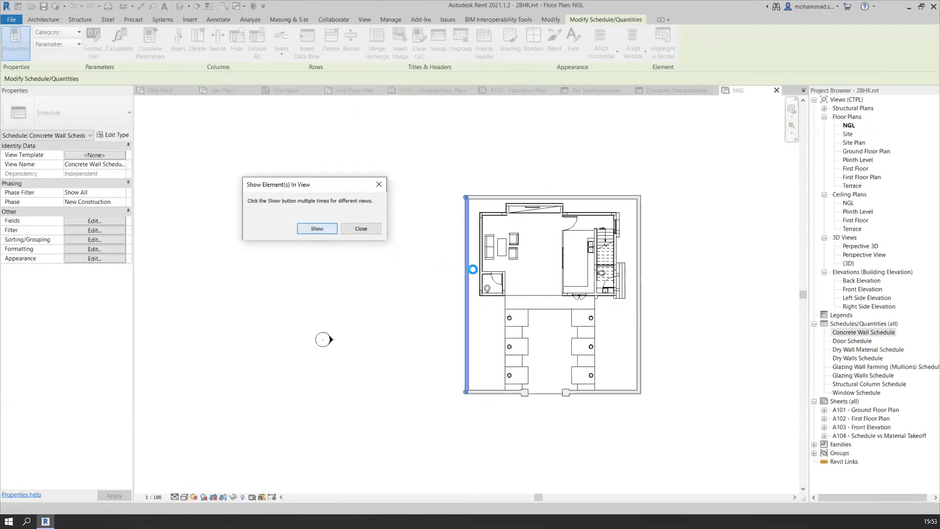
left_click(315, 229)
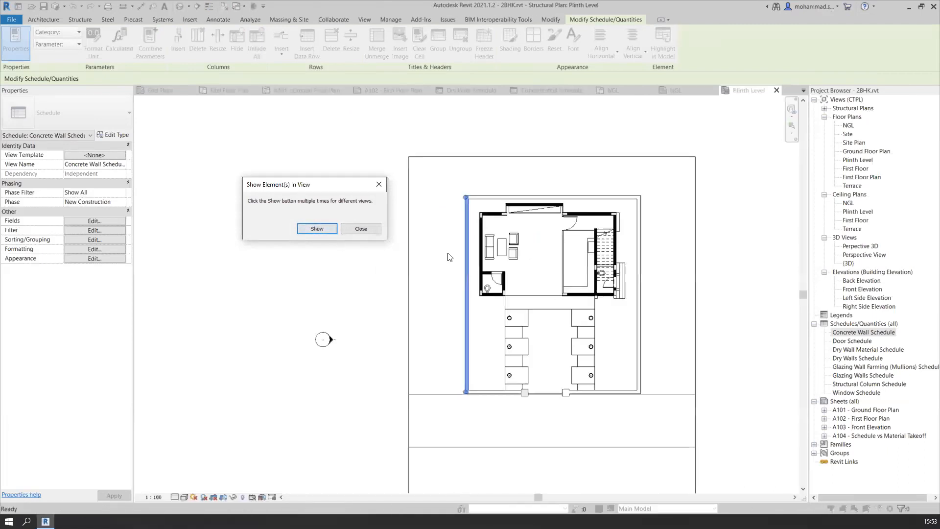
left_click(379, 184)
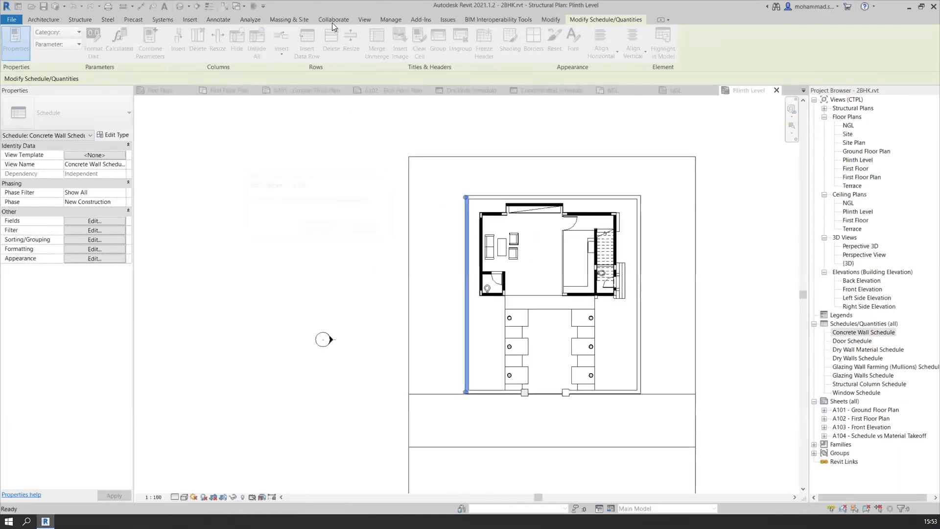
Examine the selected boundary wall in the default 3D view
left_click(180, 7)
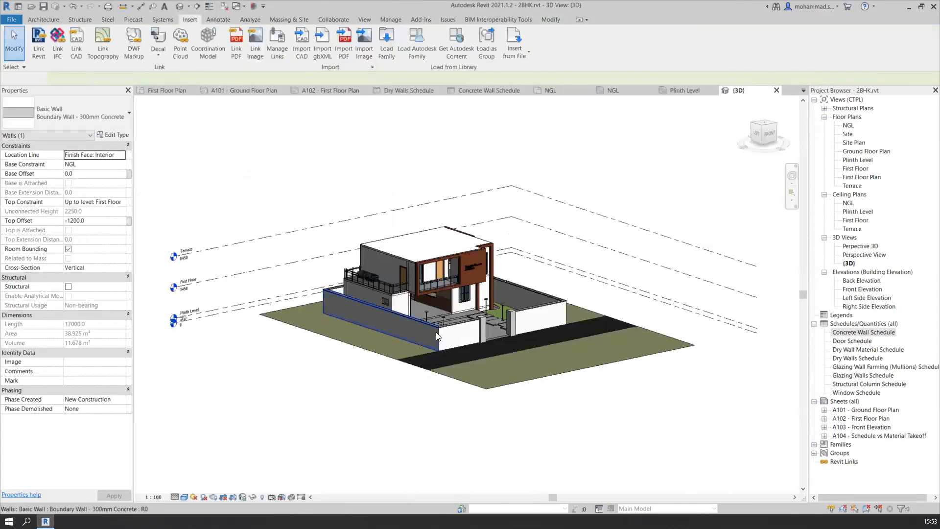
scroll(434, 330, "up", 5)
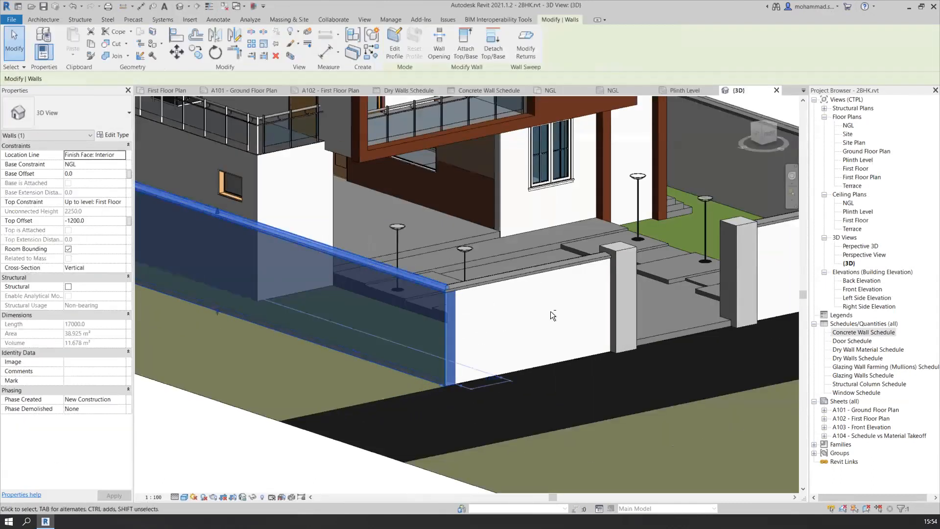
scroll(547, 330, "down", 3)
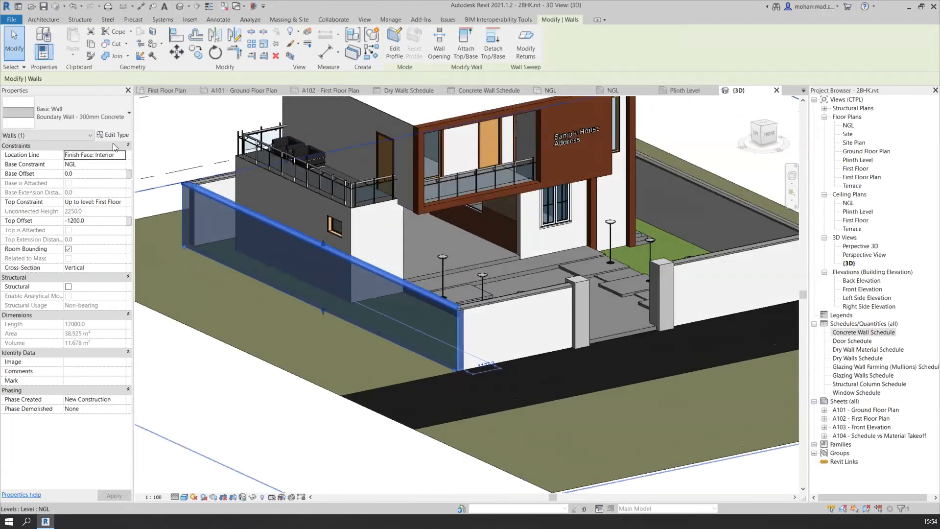
Examine the Cost parameter in the boundary wall's type properties, then close them without changes
left_click(113, 135)
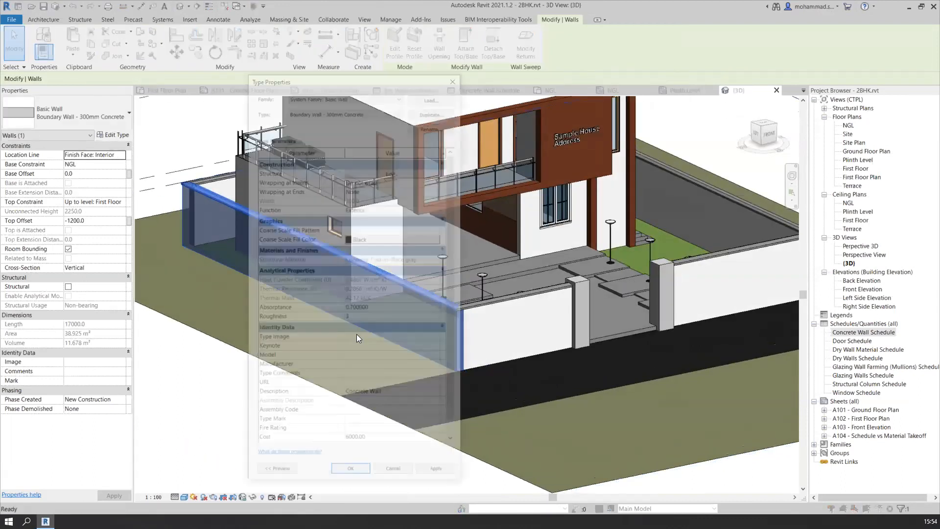
scroll(376, 432, "down", 2)
left_click(376, 428)
left_click(380, 429)
left_click(379, 429)
double_click(387, 430)
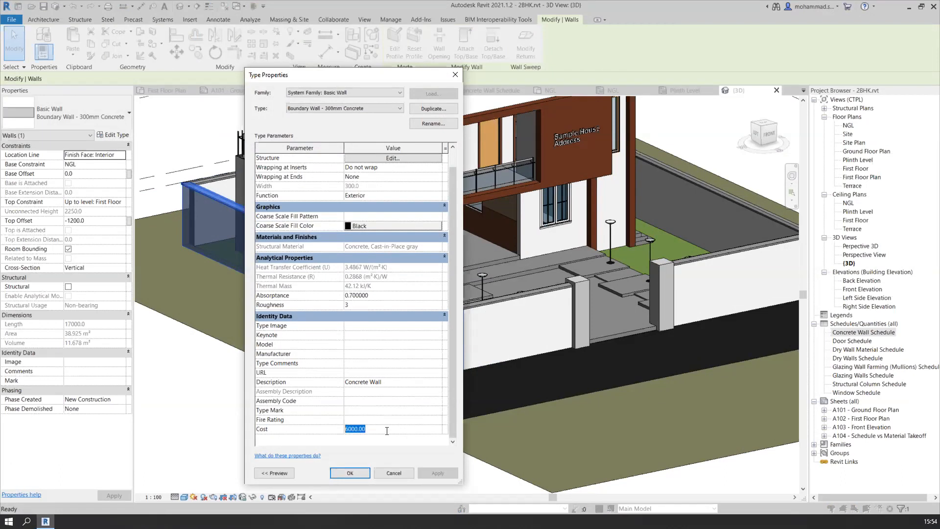
left_click(386, 431)
left_click(269, 429)
left_click(302, 432)
left_click(381, 430)
left_click(393, 429)
left_click(459, 74)
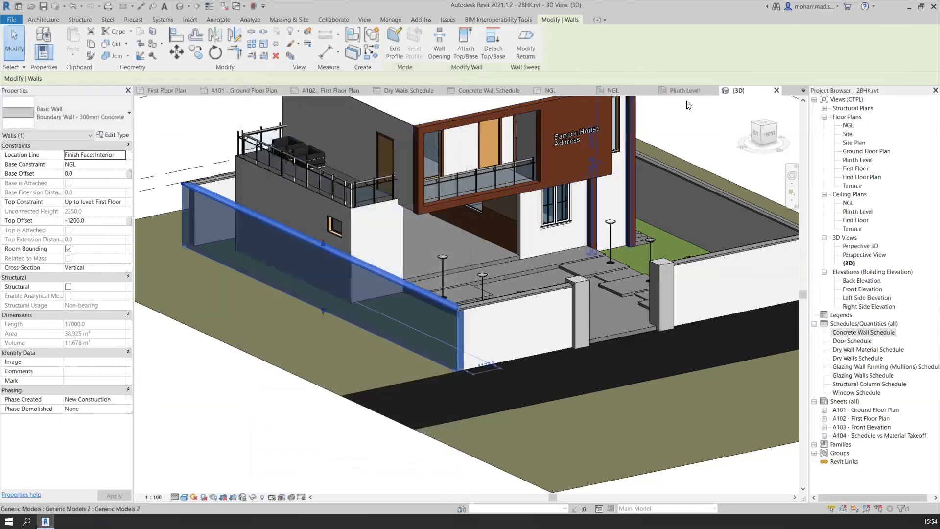
Return to the Concrete Wall Schedule and change the cost column's heading to "Rate per cu.m."
left_click(473, 91)
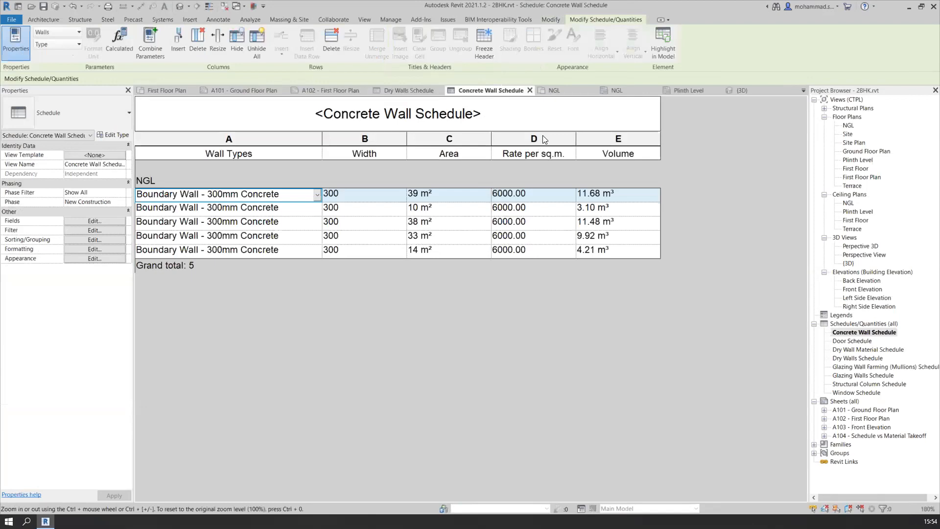
left_click(560, 152)
left_click_drag(561, 152, 491, 153)
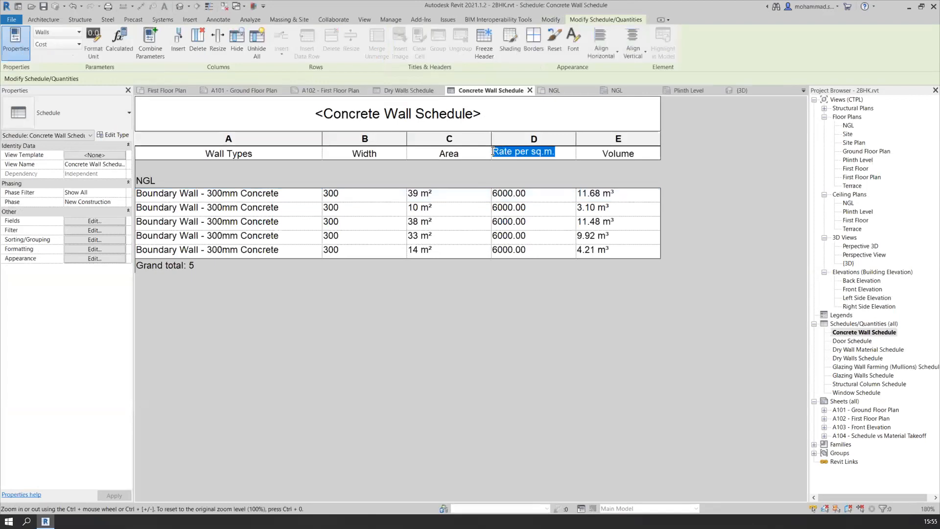
key("BackSpace")
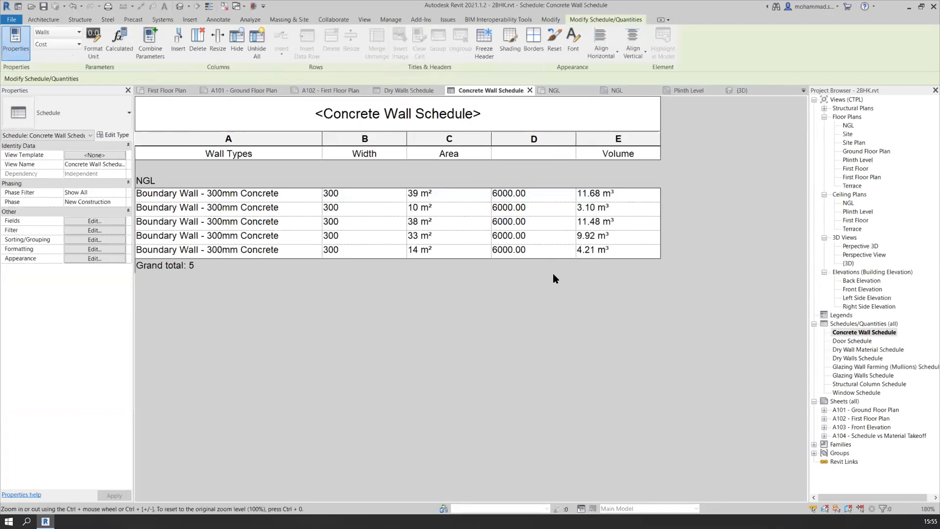
type("Rate per cu.m.")
left_click(548, 197)
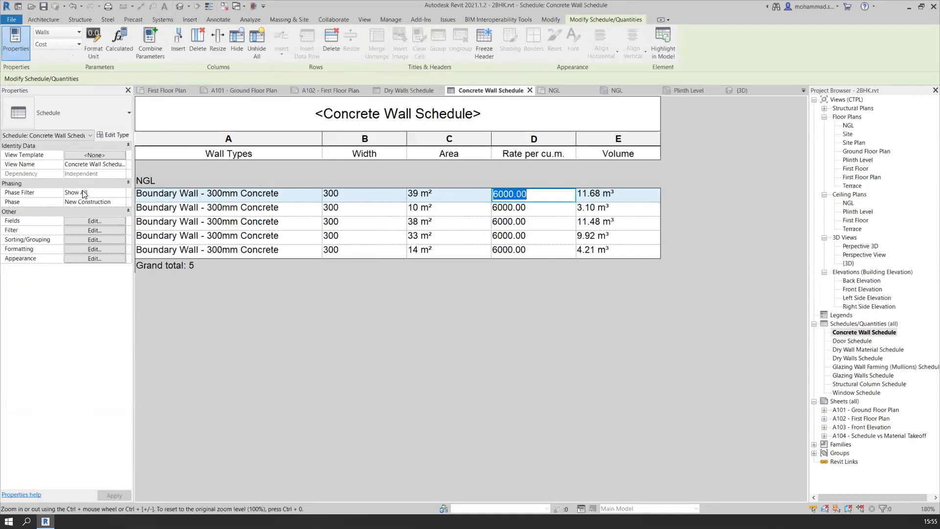
Open the Cost field's formatting in the schedule properties and move the dialog clear of the table for comparison
left_click(91, 219)
left_click(508, 138)
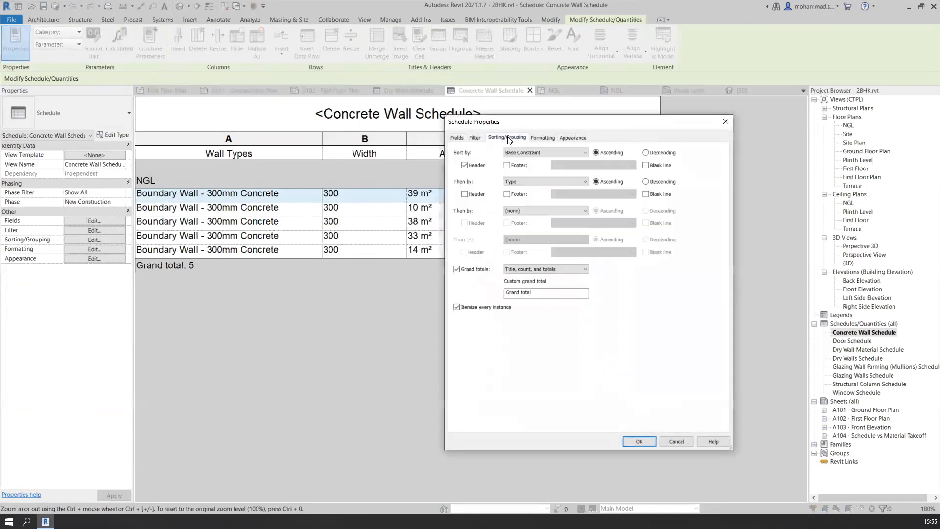
left_click(542, 137)
left_click(463, 184)
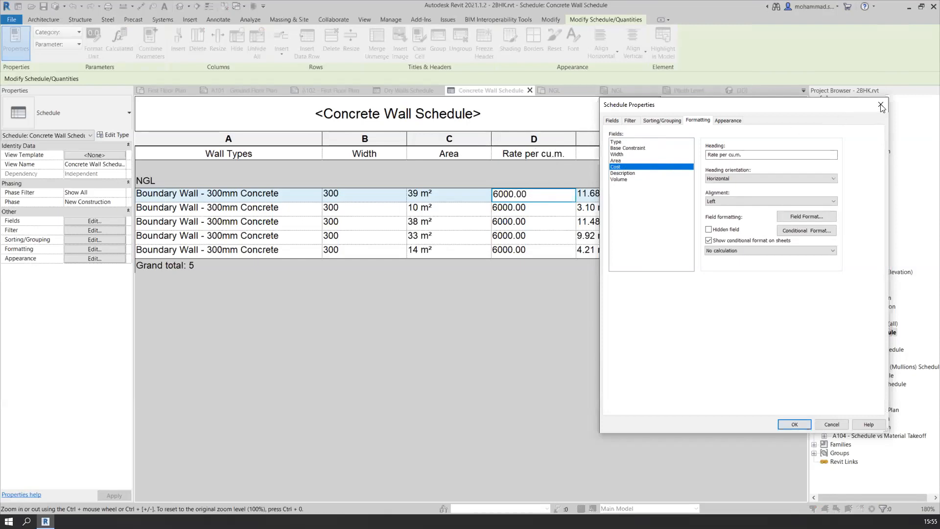
left_click_drag(756, 101, 844, 93)
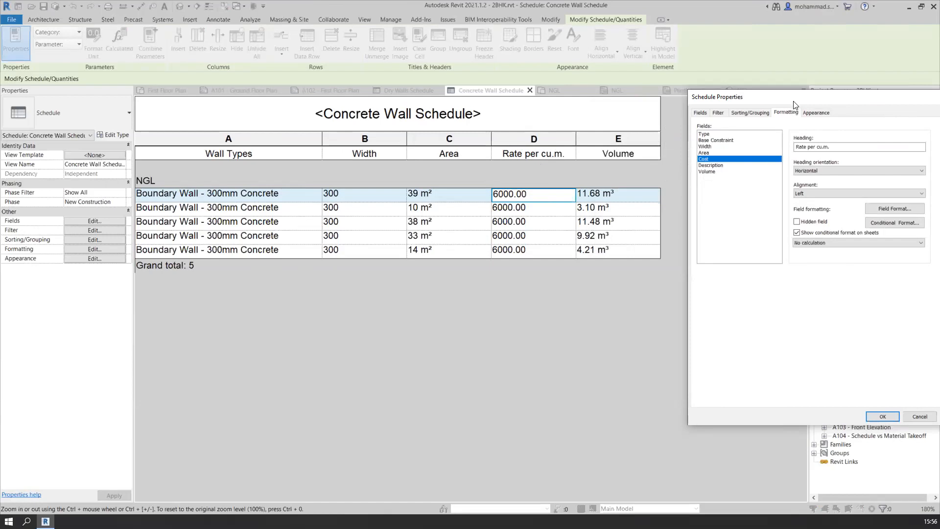
Move the Cost field below Volume in the Concrete Wall Schedule's scheduled fields and apply the new order
left_click_drag(783, 97, 757, 96)
left_click(675, 112)
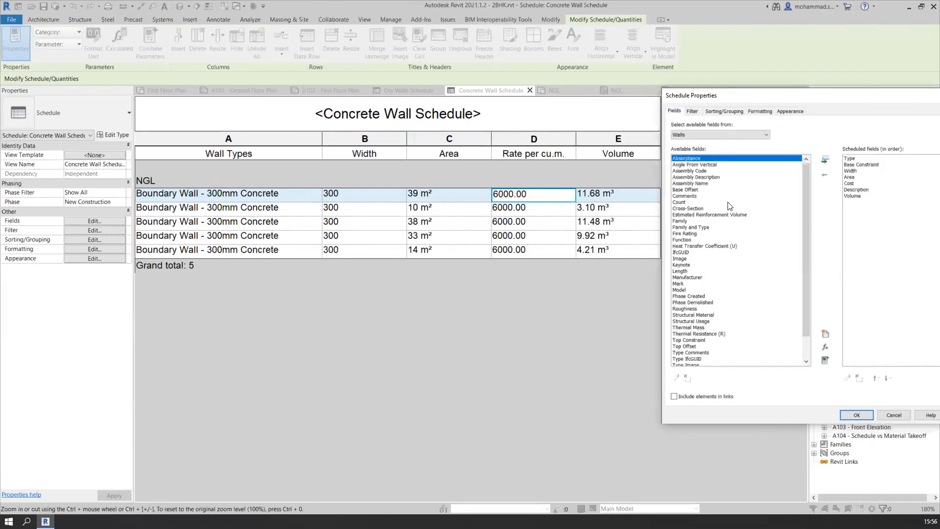
left_click(852, 184)
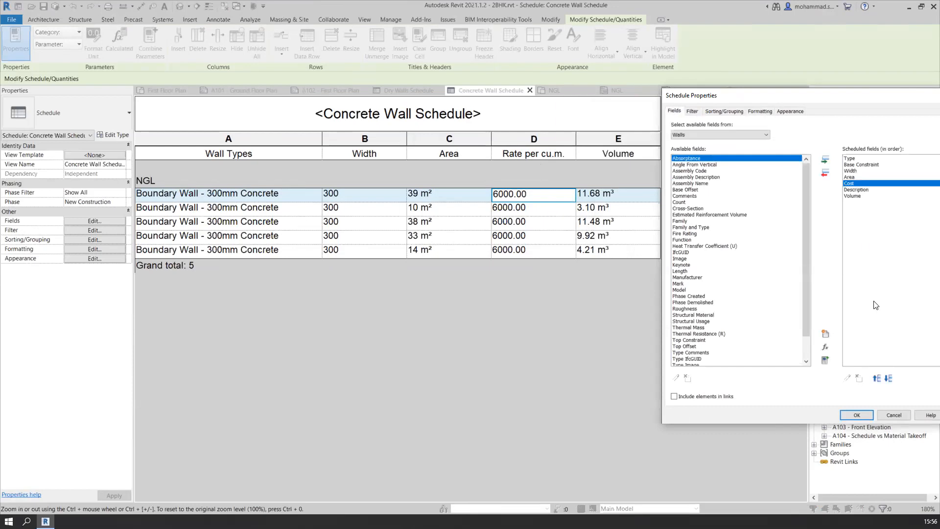
left_click_drag(875, 102, 762, 96)
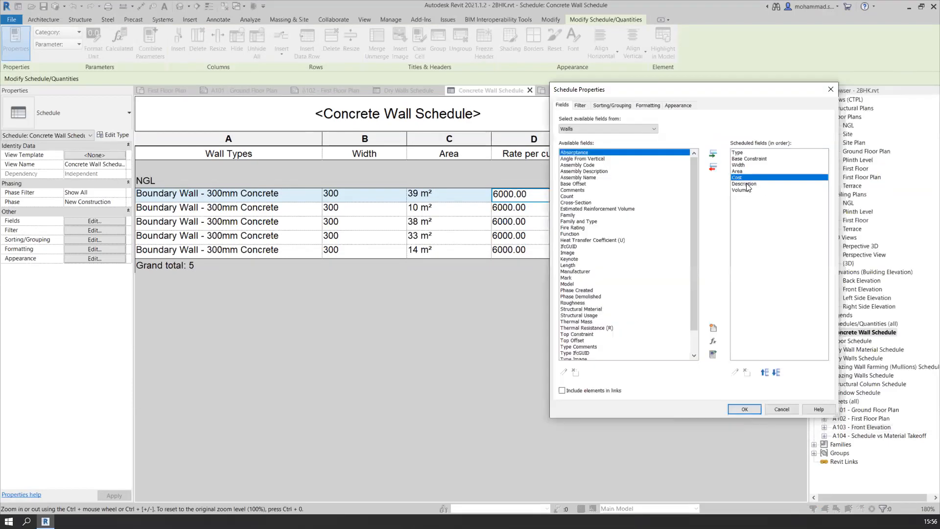
left_click(775, 371)
left_click(776, 371)
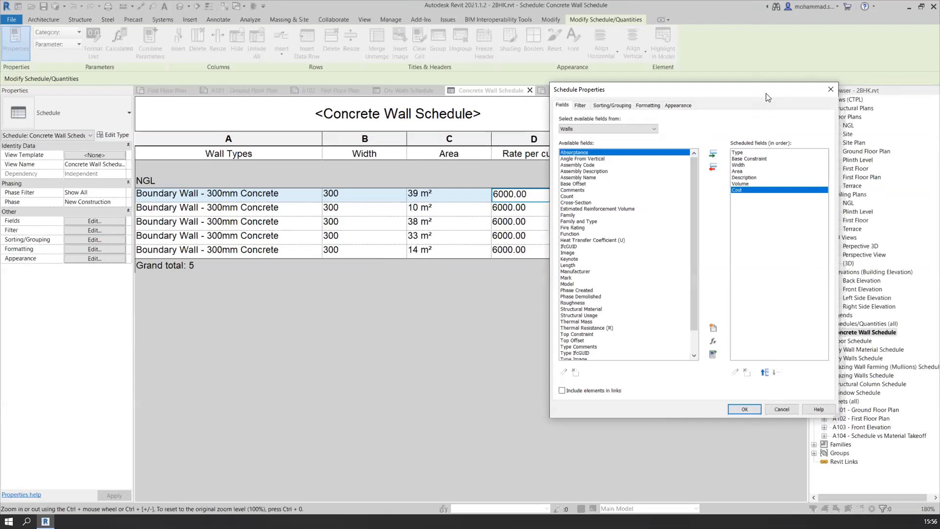
left_click_drag(766, 92, 828, 89)
left_click(793, 410)
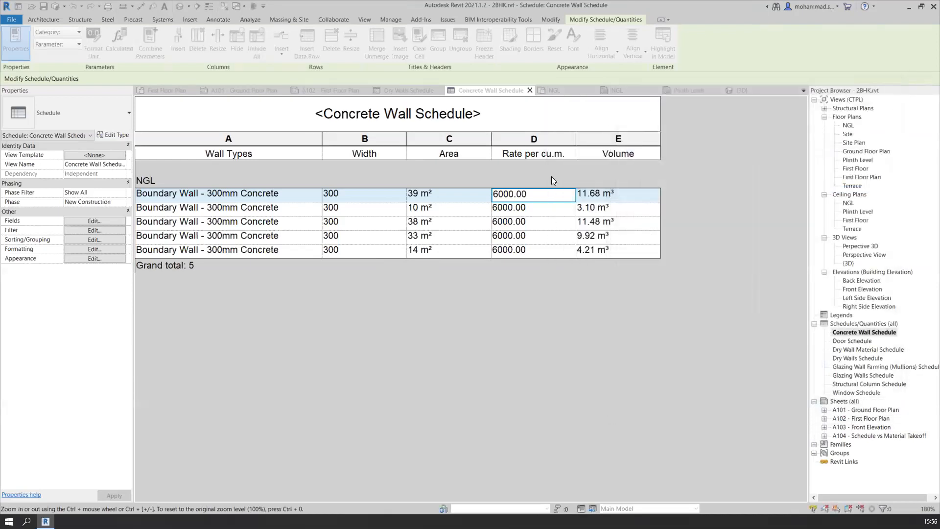
left_click(644, 153)
left_click_drag(641, 152, 564, 157)
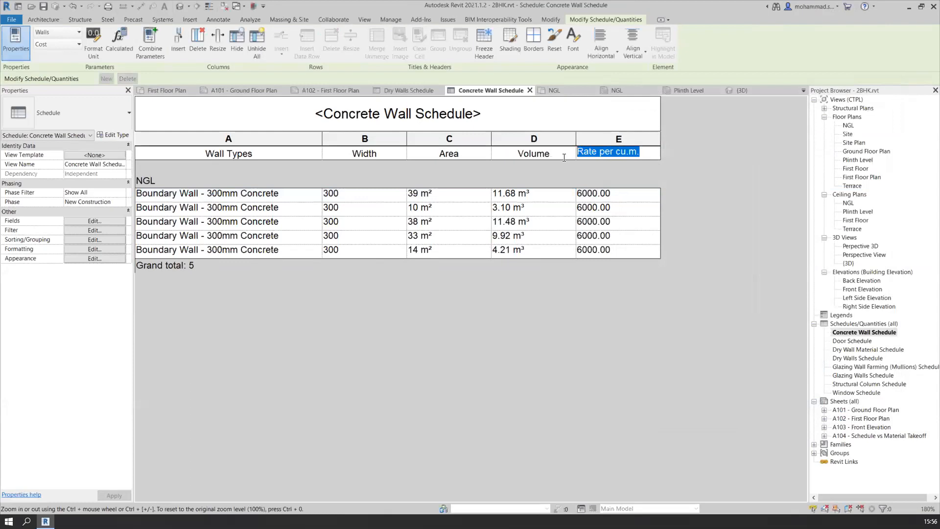
left_click(94, 221)
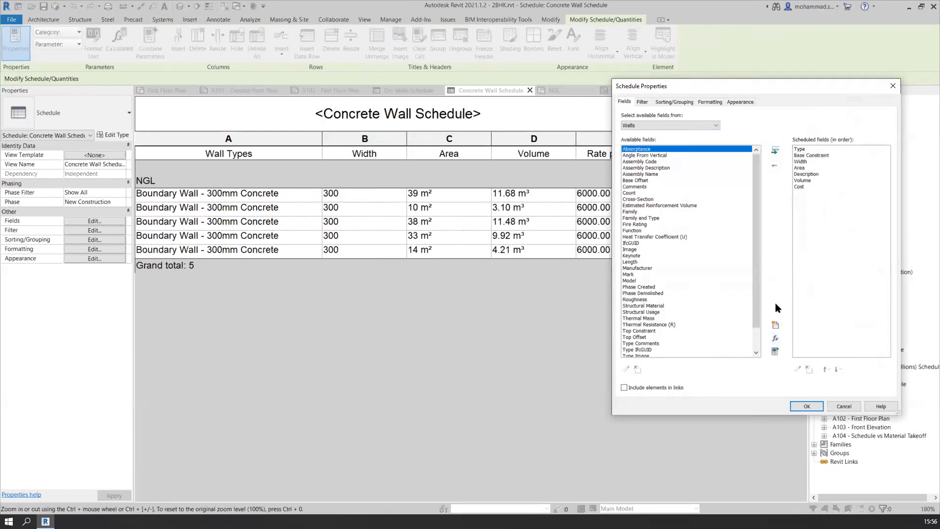
left_click(775, 338)
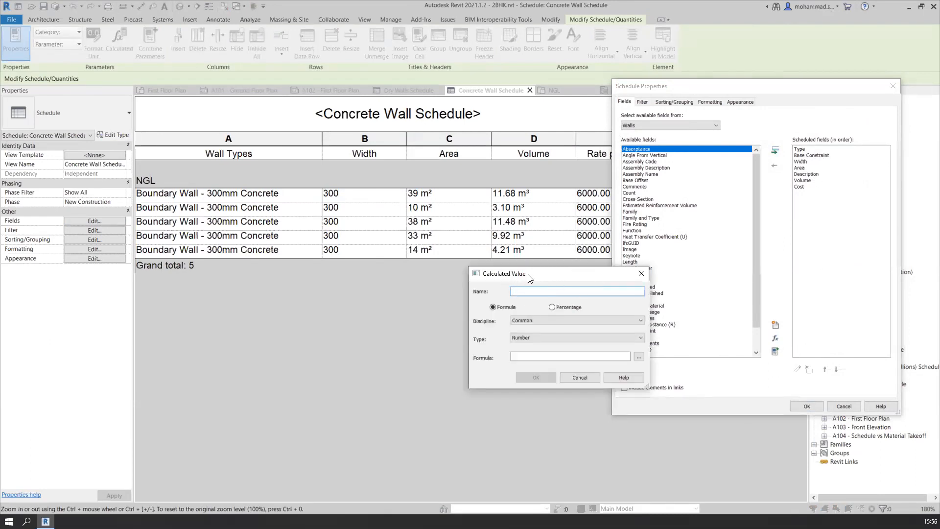
left_click(641, 273)
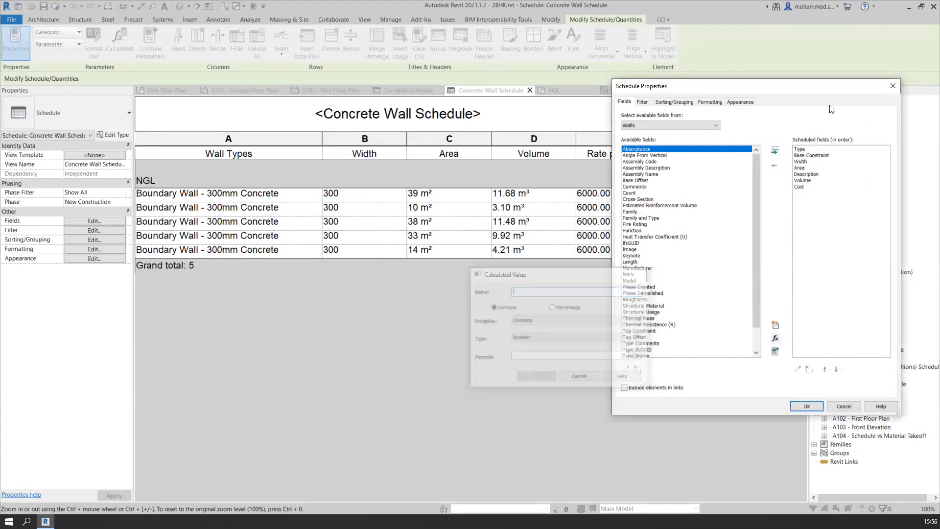
left_click(889, 83)
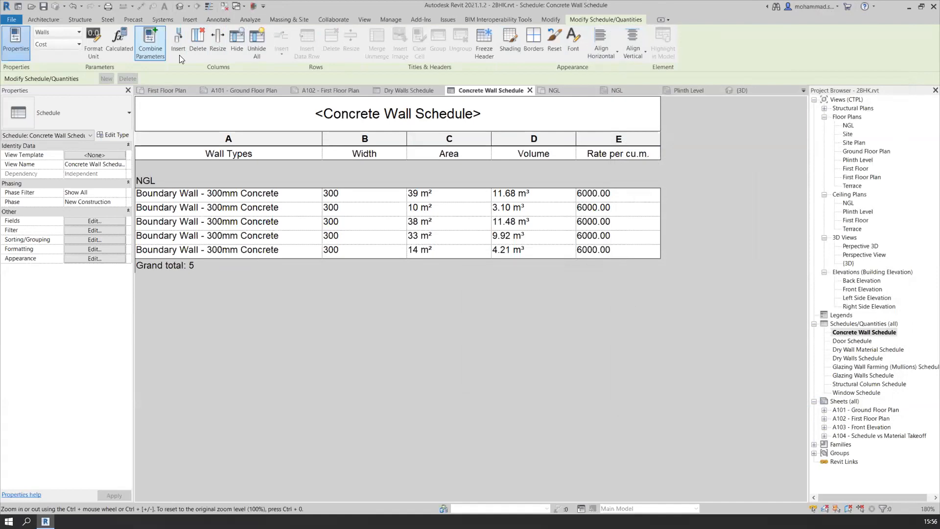
left_click(119, 53)
key("ctrl")
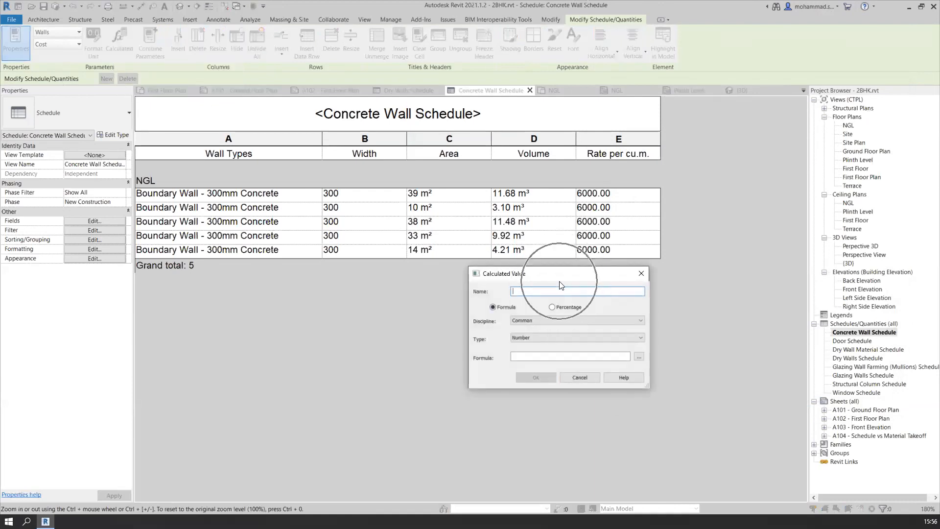
left_click(638, 273)
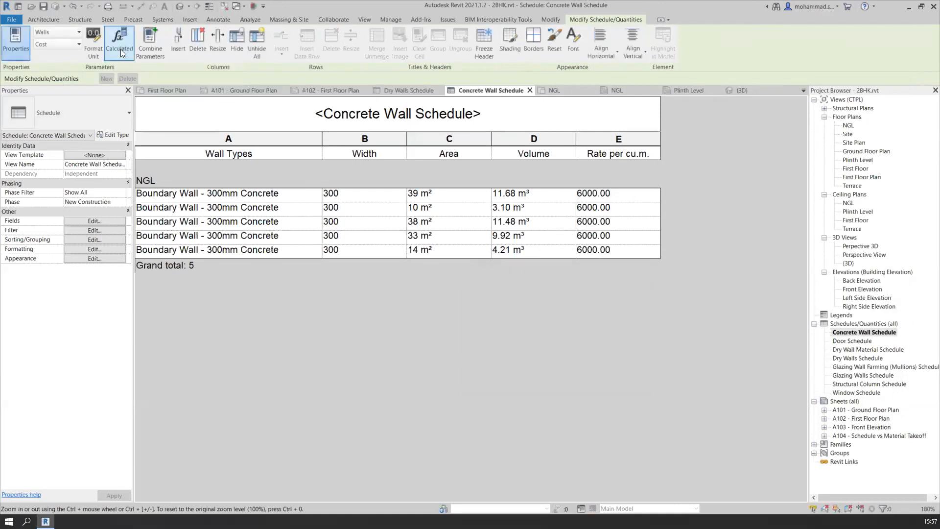
Start a new calculated value in the schedule's fields and name it "Total Material Cost"
left_click(84, 220)
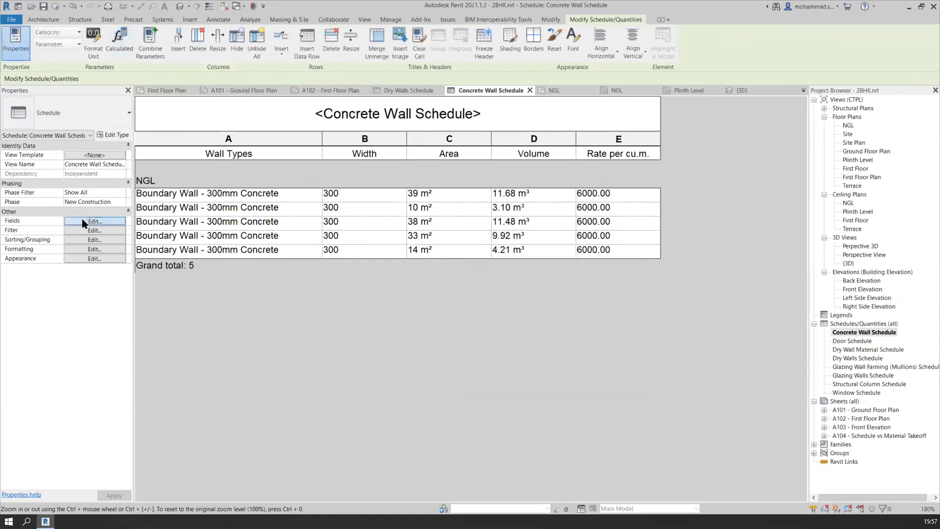
key("ctrl")
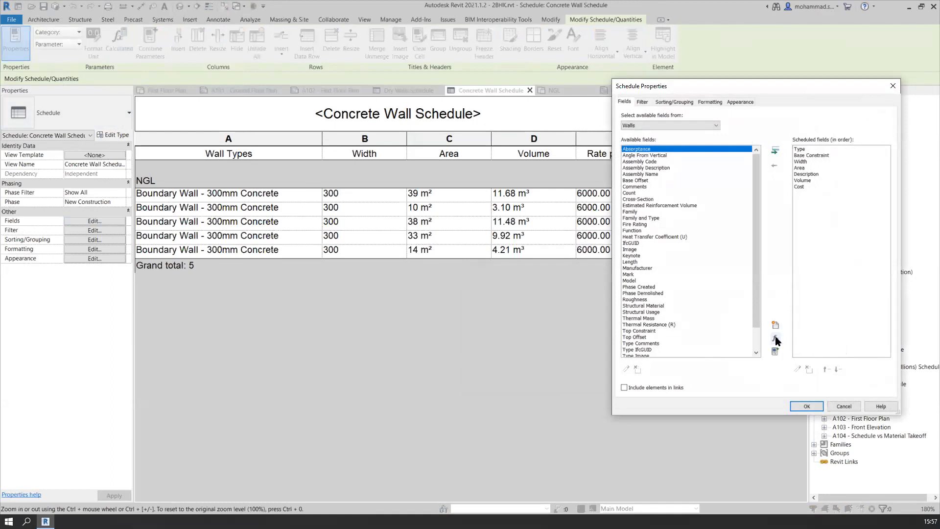
left_click(775, 338)
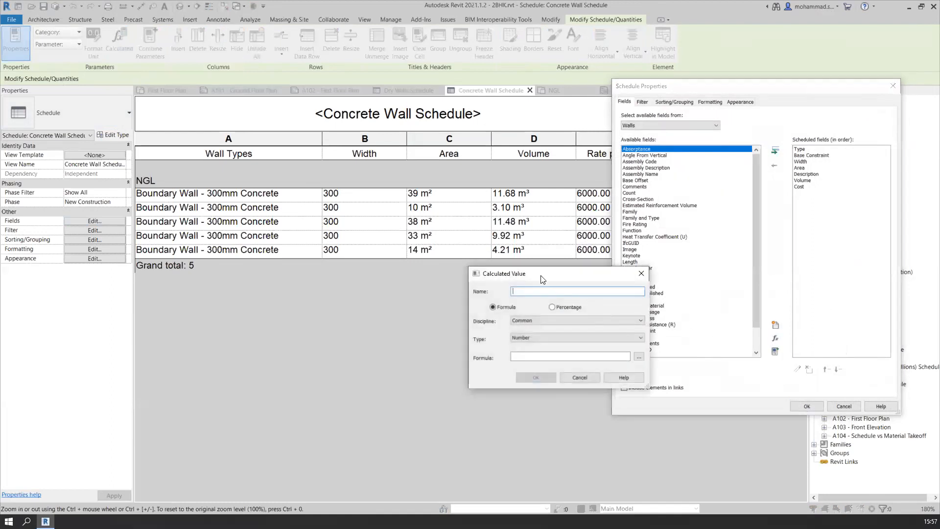
left_click_drag(510, 266, 476, 251)
key("ctrl")
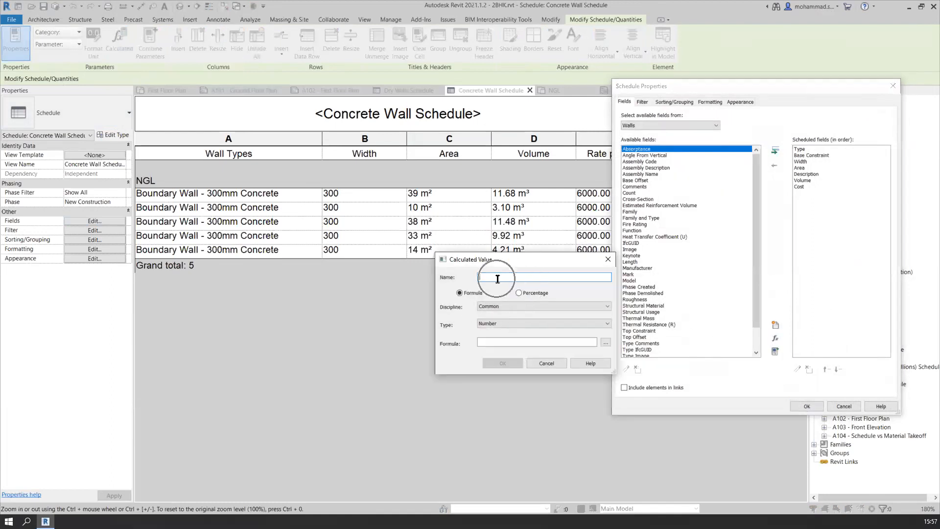
type("To")
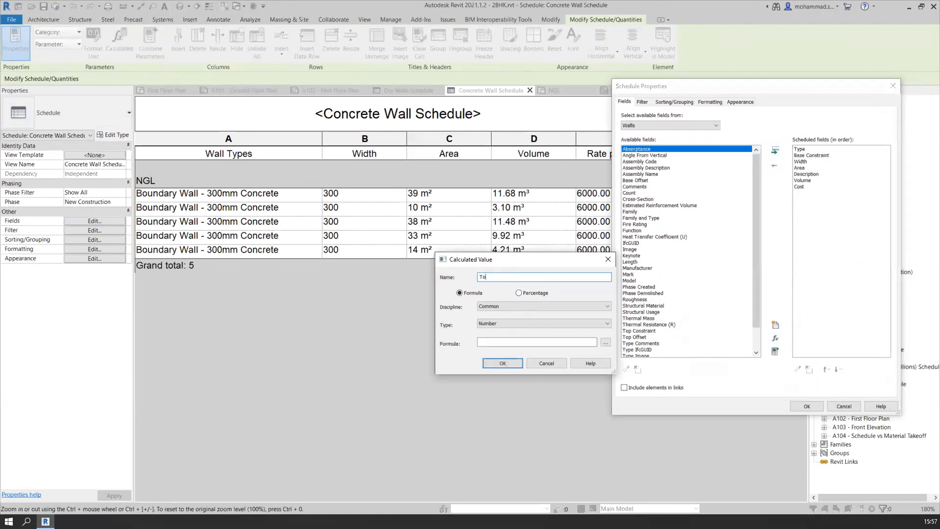
type("tal Cost")
left_click(490, 277)
type("Materials")
key("BackSpace")
Try the Percentage option for the calculated value, review its Of and By choices, and return it to Formula
left_click(535, 294)
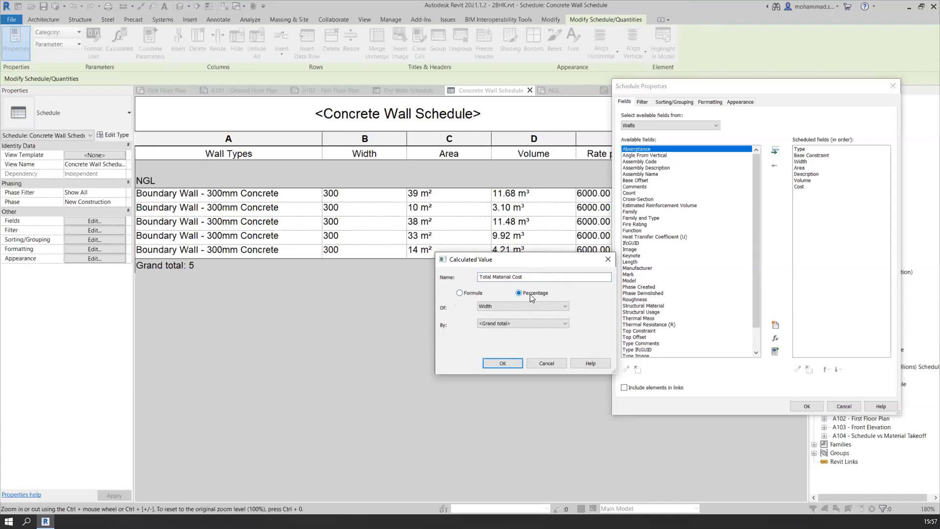
left_click(534, 306)
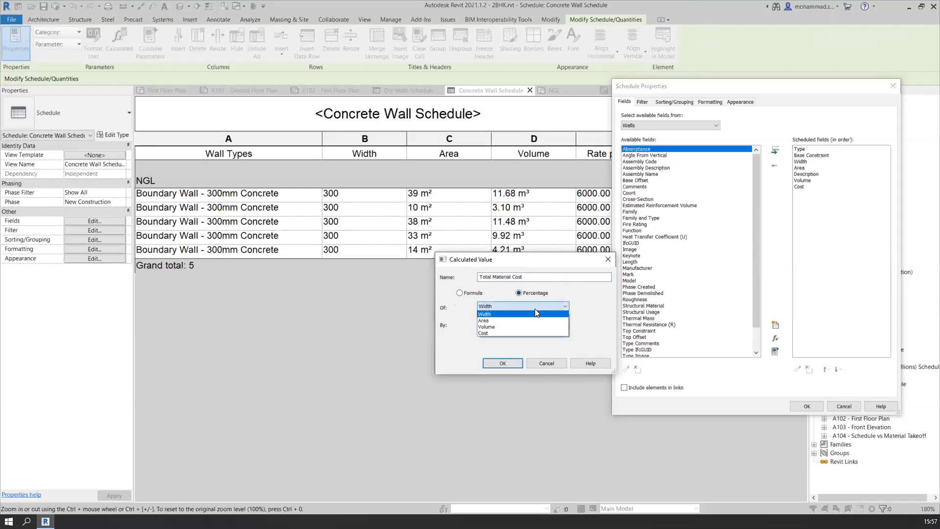
left_click(537, 306)
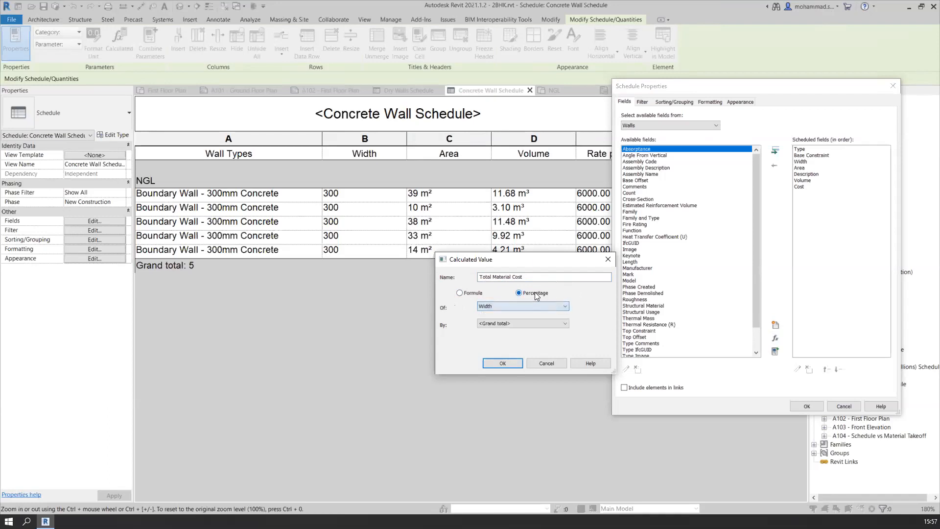
left_click(529, 323)
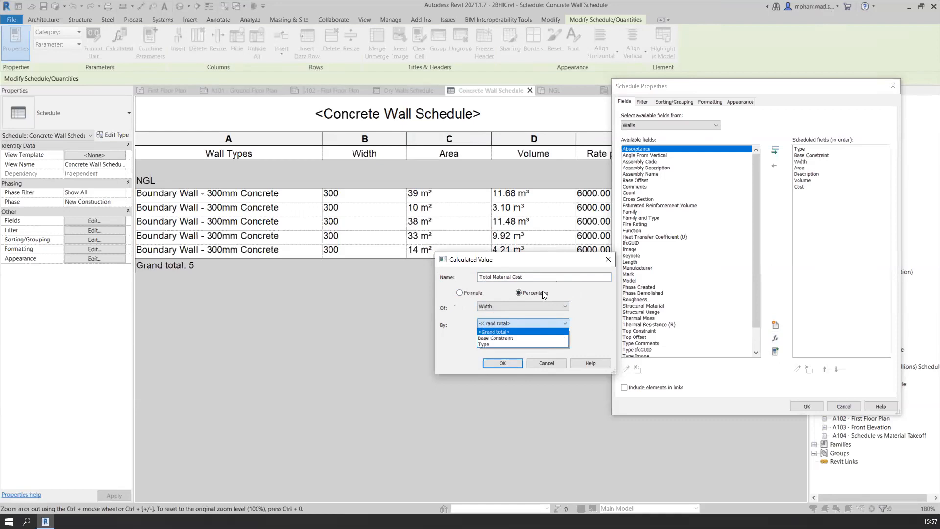
left_click(556, 290)
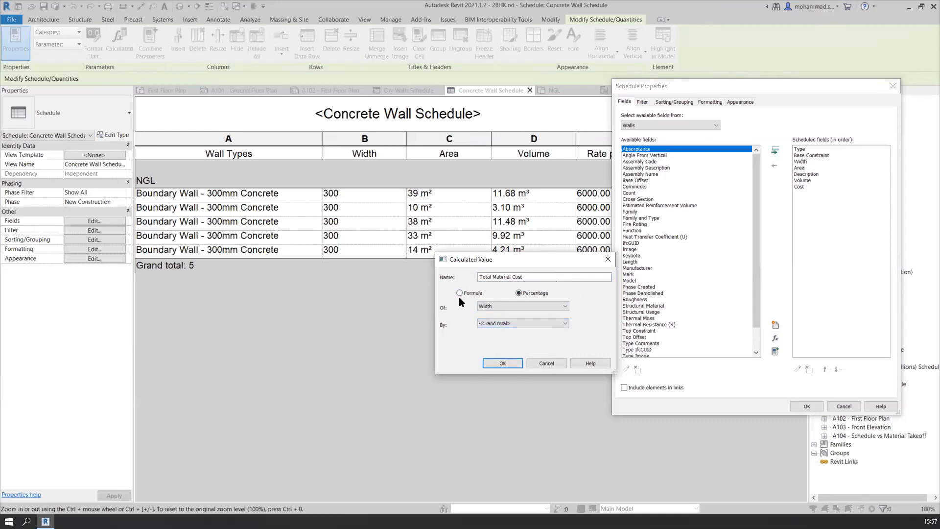
left_click(460, 293)
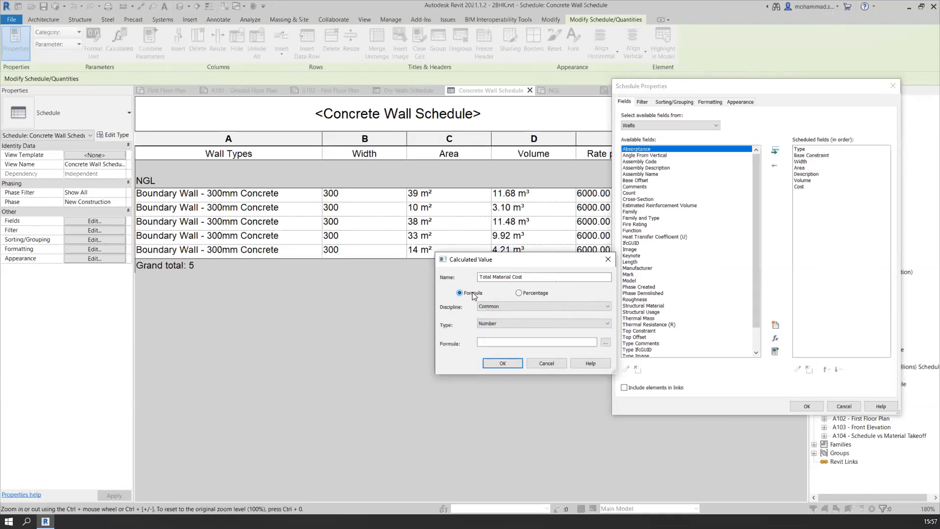
Try the Energy and Structural disciplines for the calculated value and review the types each one offers
left_click(530, 306)
left_click(530, 306)
left_click(529, 306)
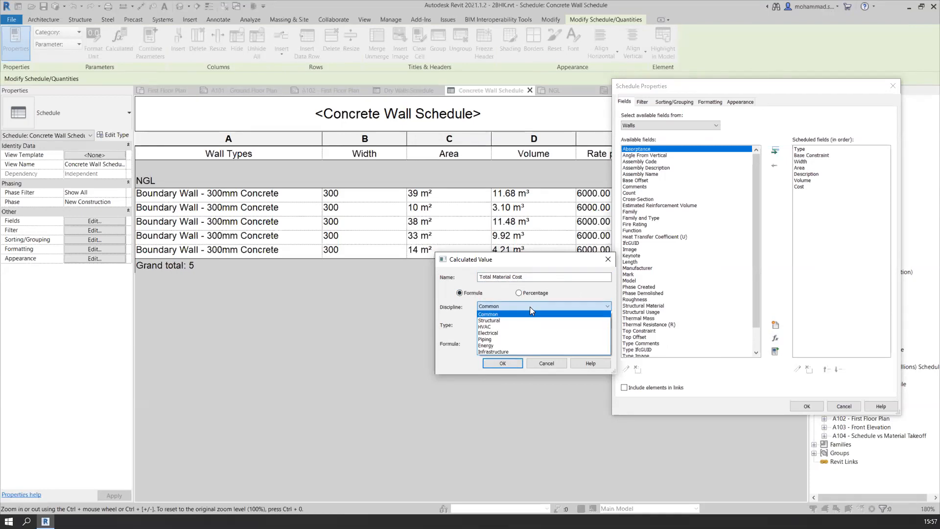
left_click(530, 306)
left_click(530, 307)
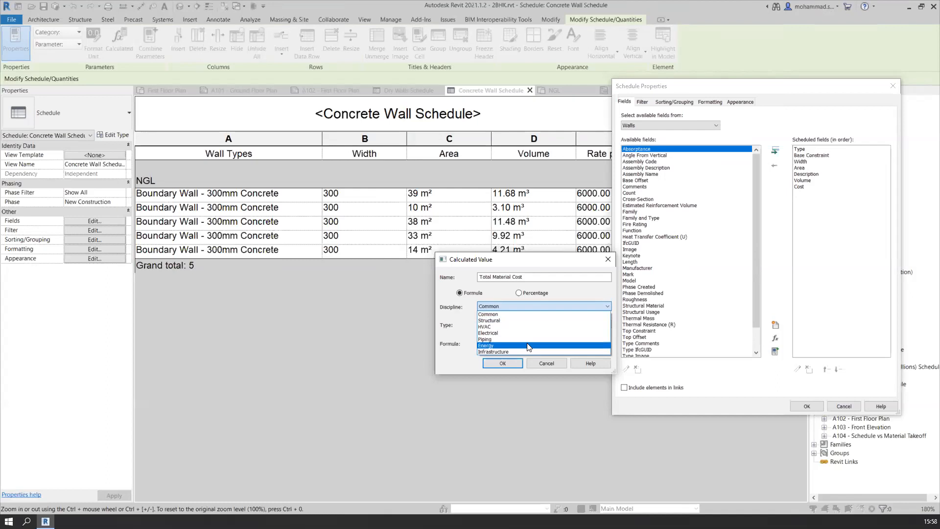
left_click(528, 346)
left_click(527, 323)
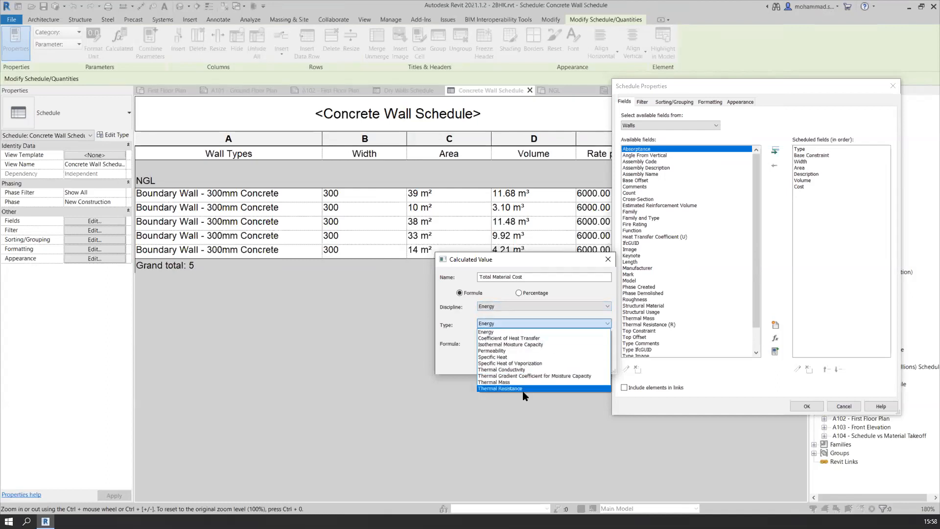
left_click(544, 305)
left_click(543, 306)
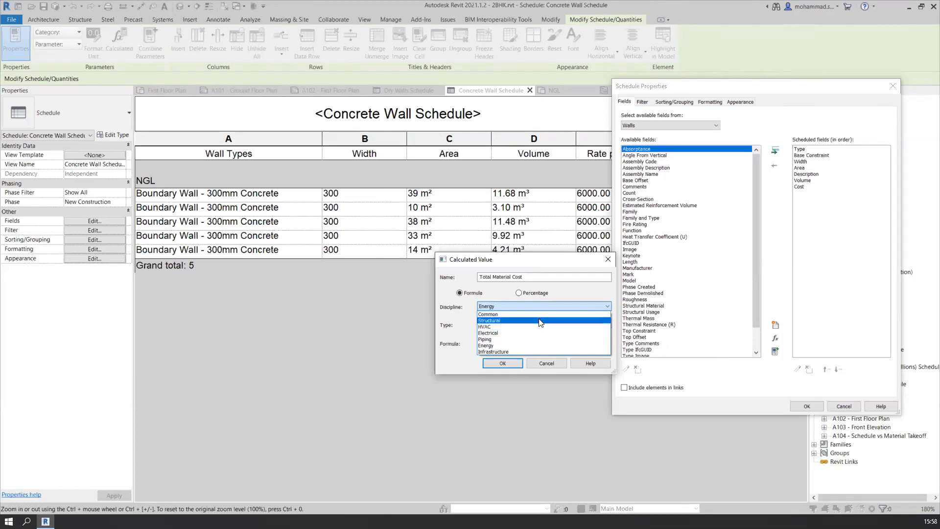
left_click(540, 320)
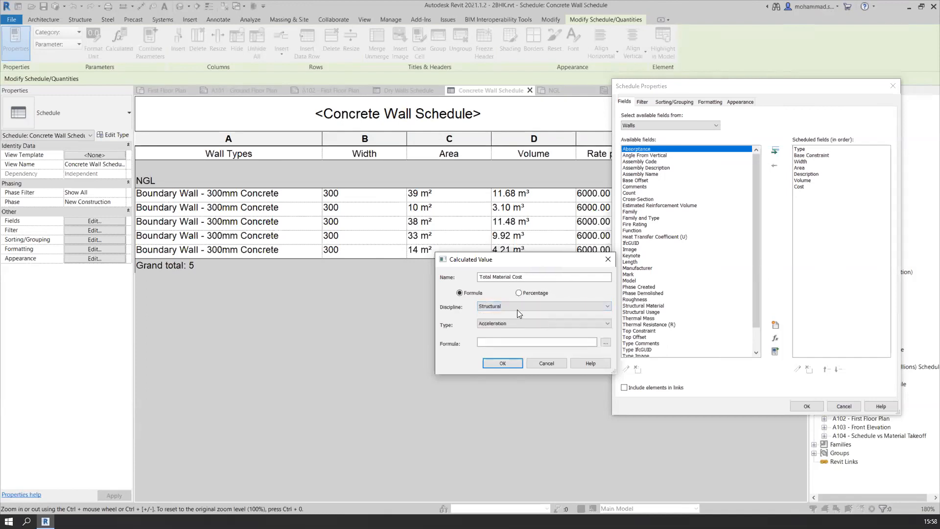
left_click(514, 325)
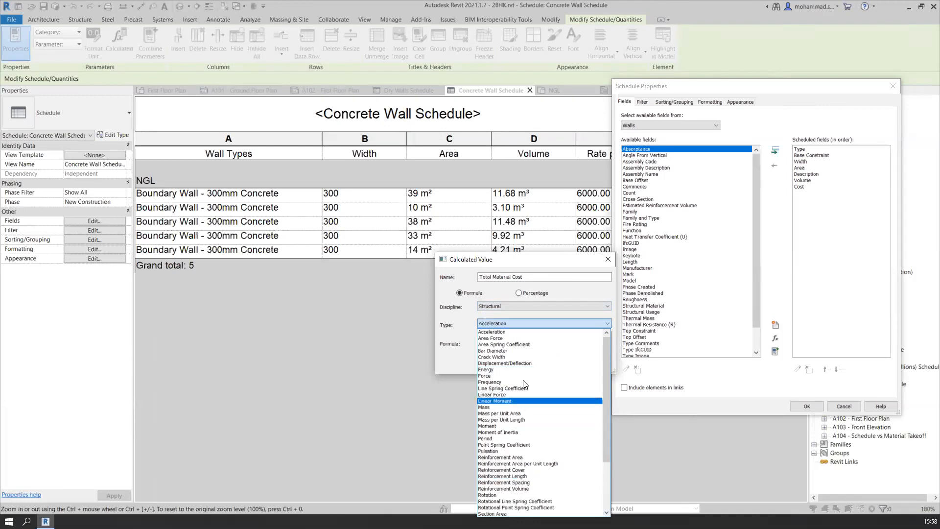
Set the calculated value's discipline to Common and its type to Currency
left_click(554, 304)
left_click(555, 304)
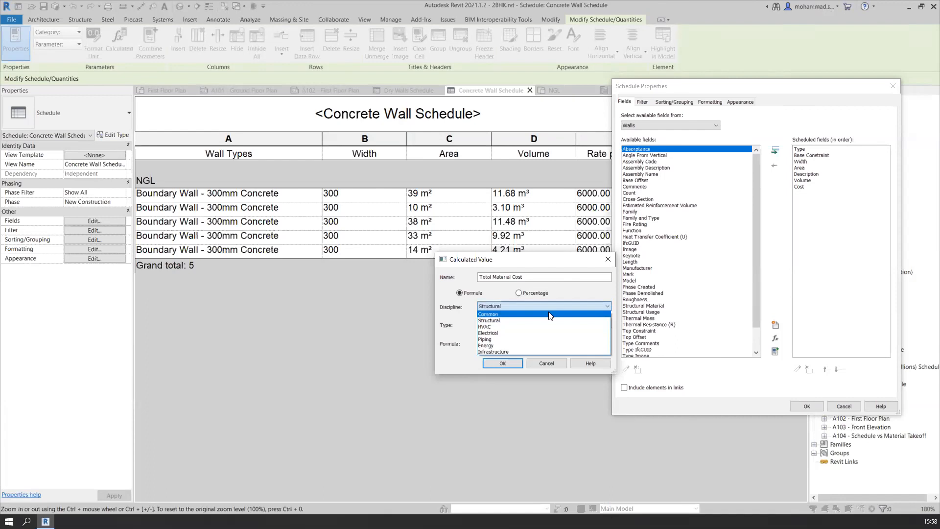
left_click(549, 313)
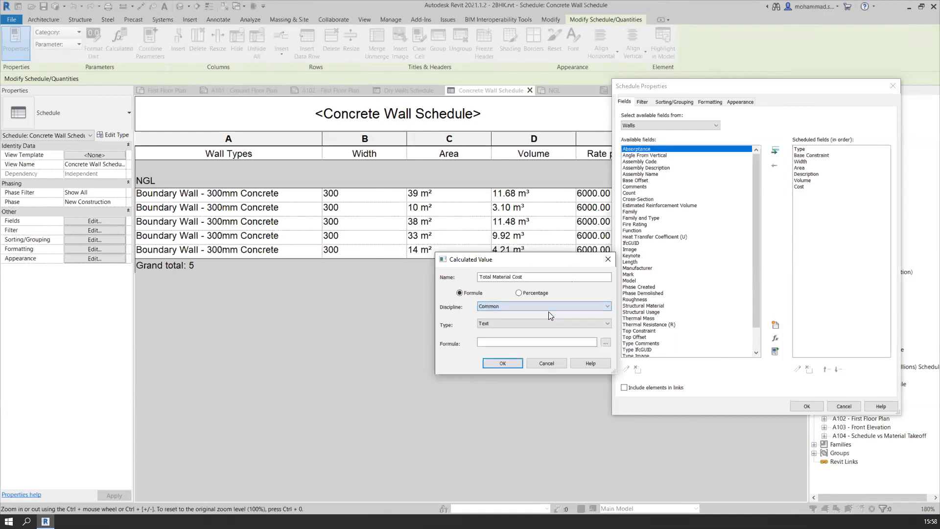
left_click(541, 323)
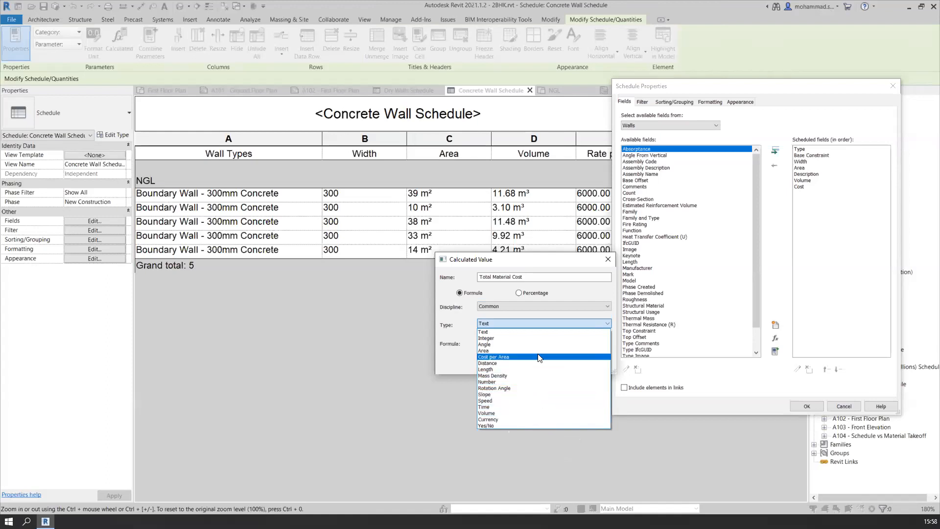
left_click(527, 420)
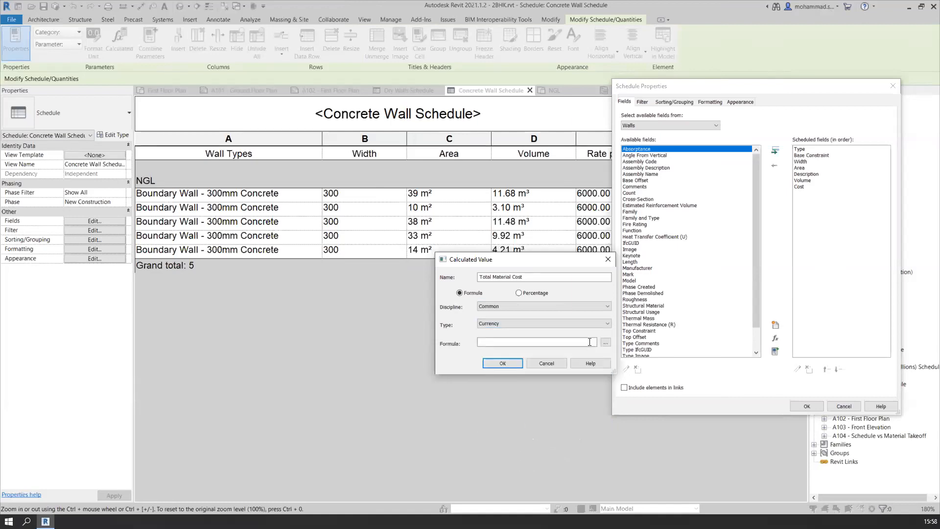
Build the formula Volume * Cost for the Total Material Cost value from the schedule's fields and try to accept it
left_click(589, 342)
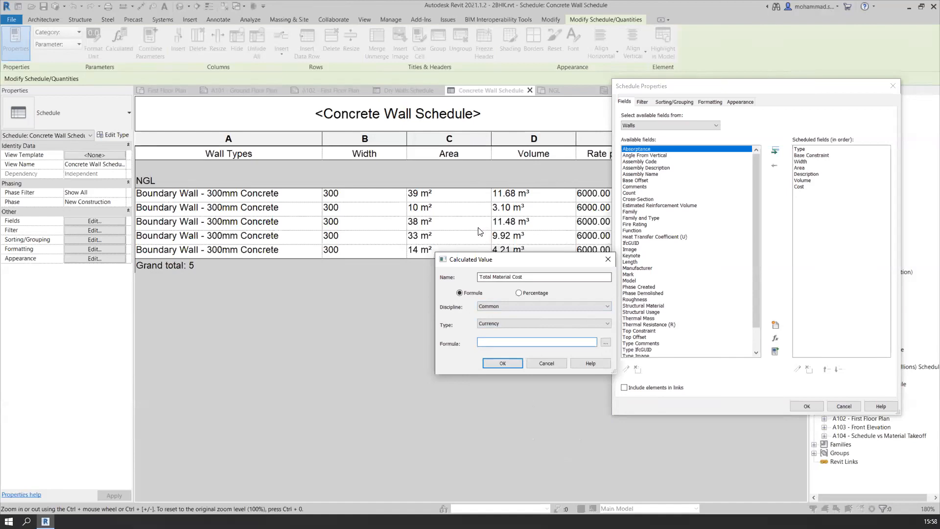
left_click(605, 342)
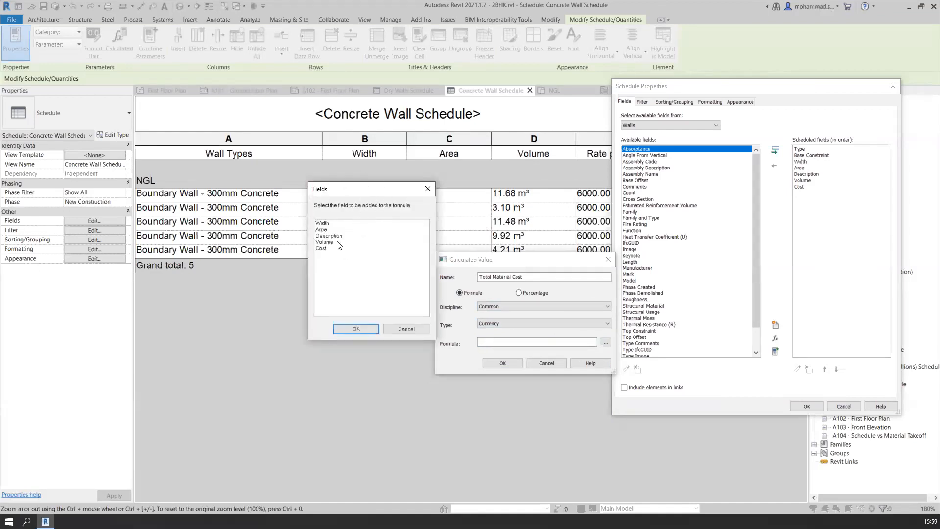
left_click(337, 241)
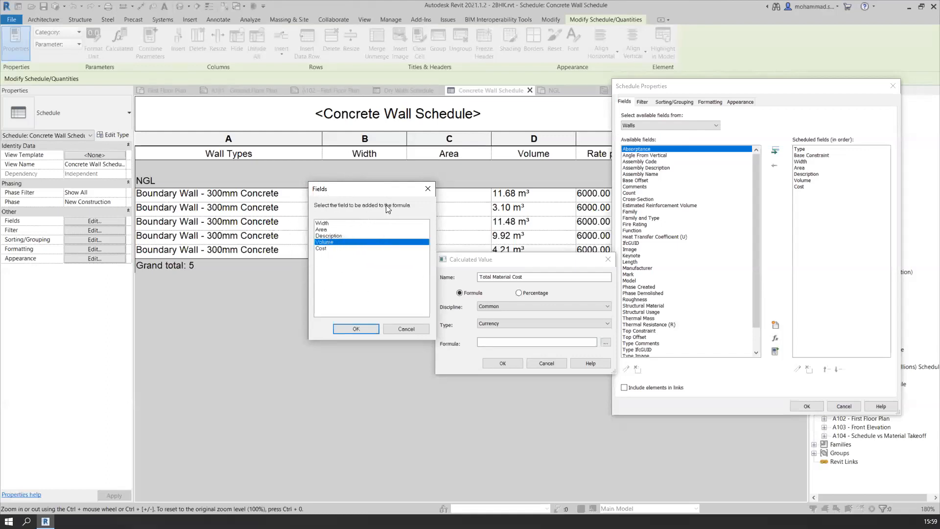
left_click_drag(373, 188, 340, 184)
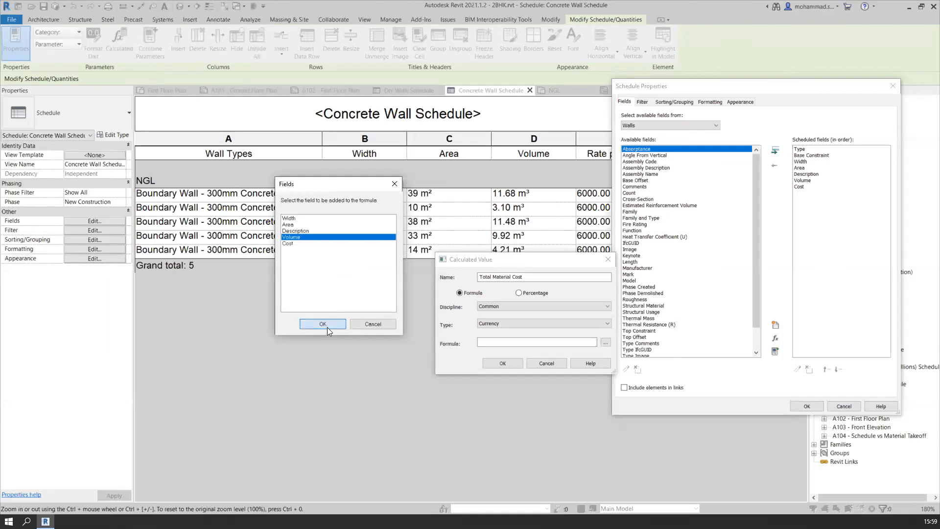
left_click(327, 327)
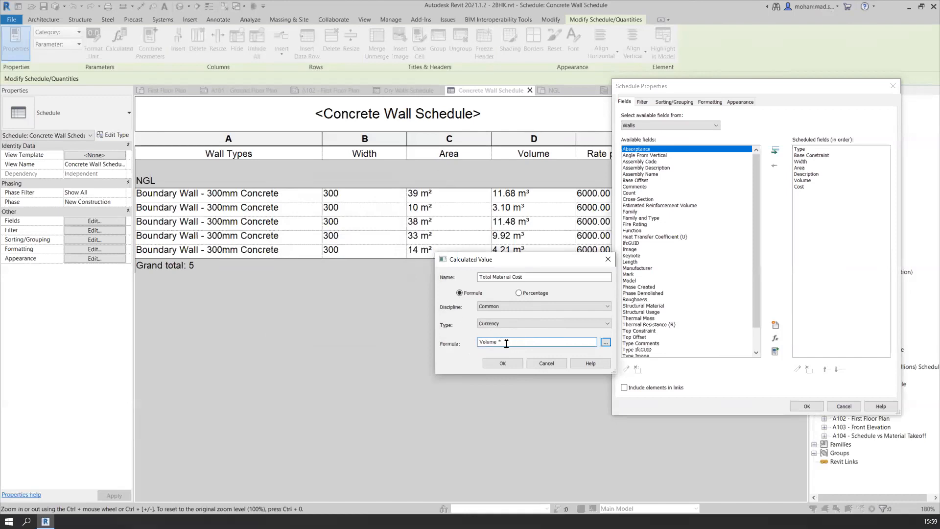
left_click(606, 342)
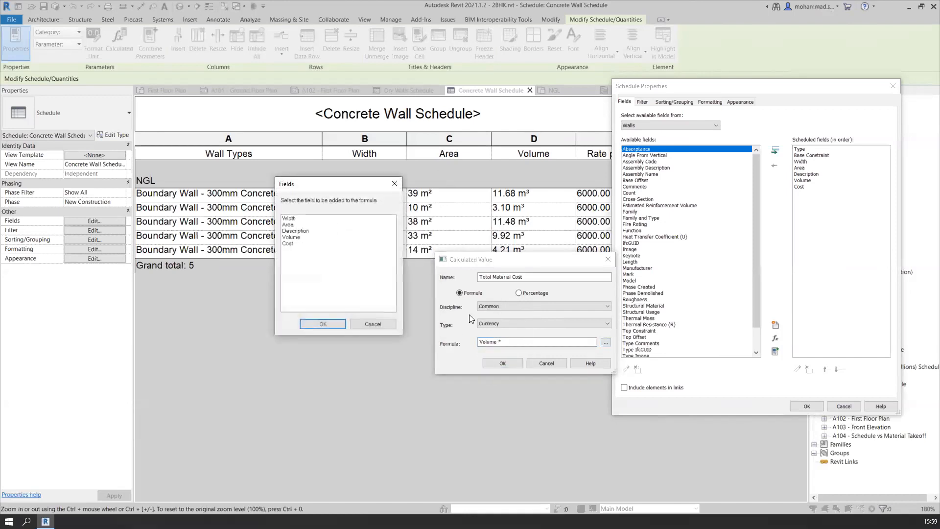
left_click(293, 243)
left_click(322, 324)
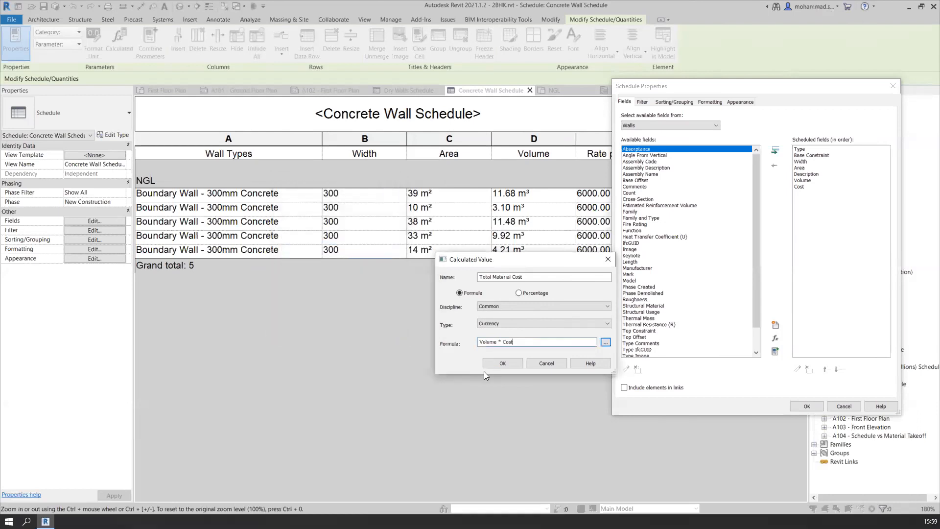
left_click(503, 365)
left_click(503, 365)
left_click(419, 239)
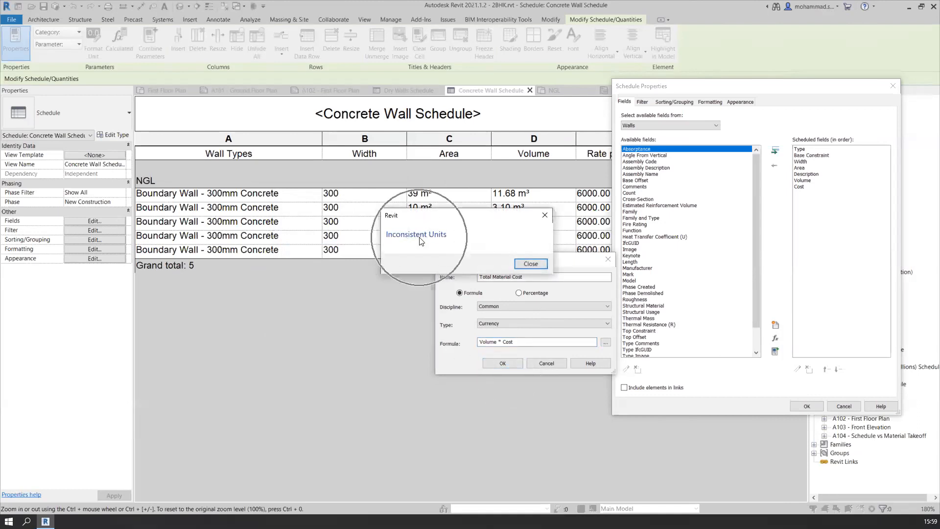
left_click(531, 265)
Check the calculated value's name, type and formula to find where the units need correcting
left_click(535, 343)
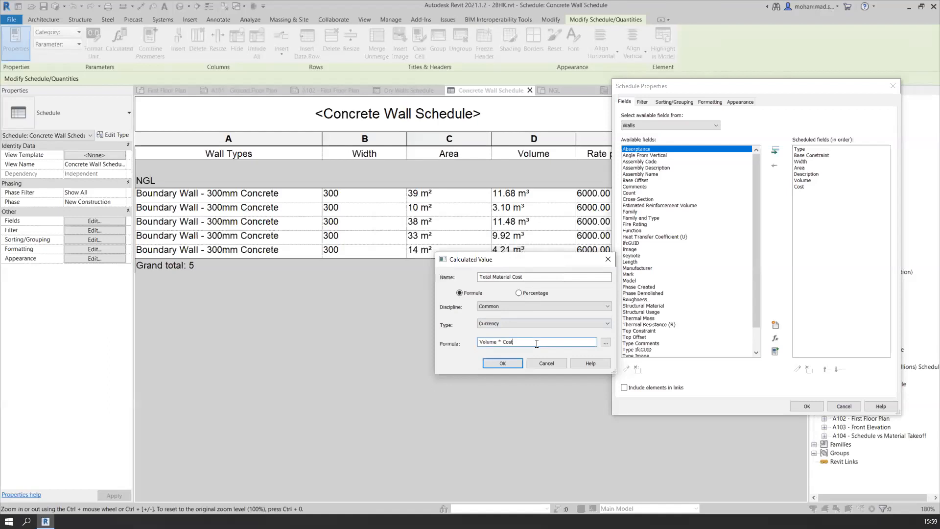
left_click(525, 277)
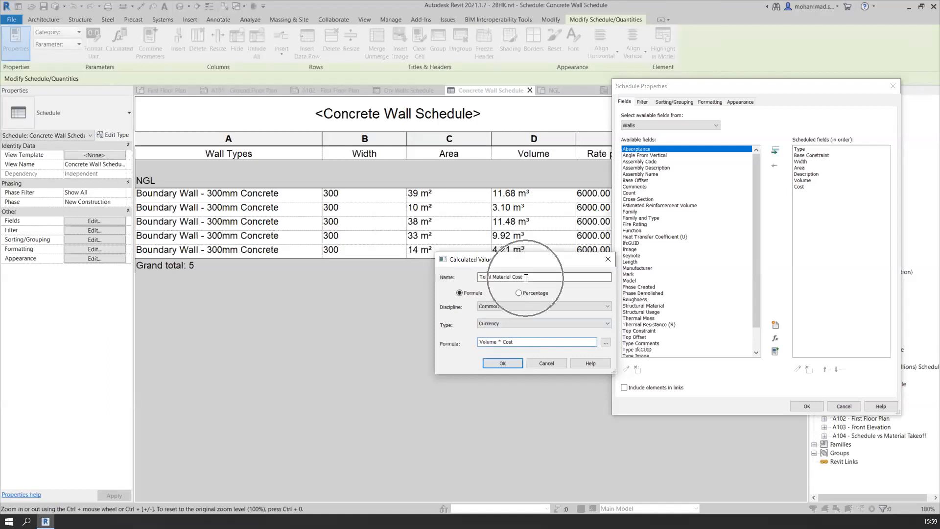
left_click(507, 331)
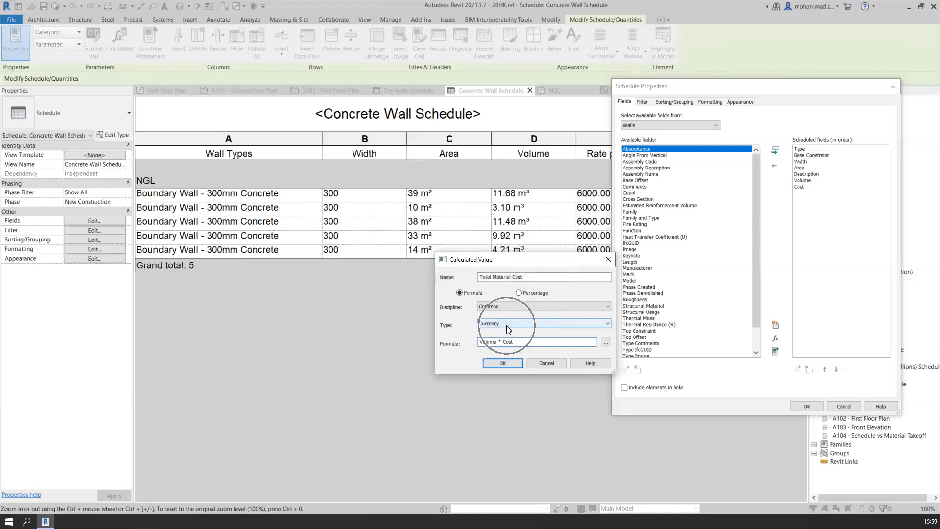
left_click_drag(519, 341, 468, 342)
left_click(533, 342)
left_click(530, 341)
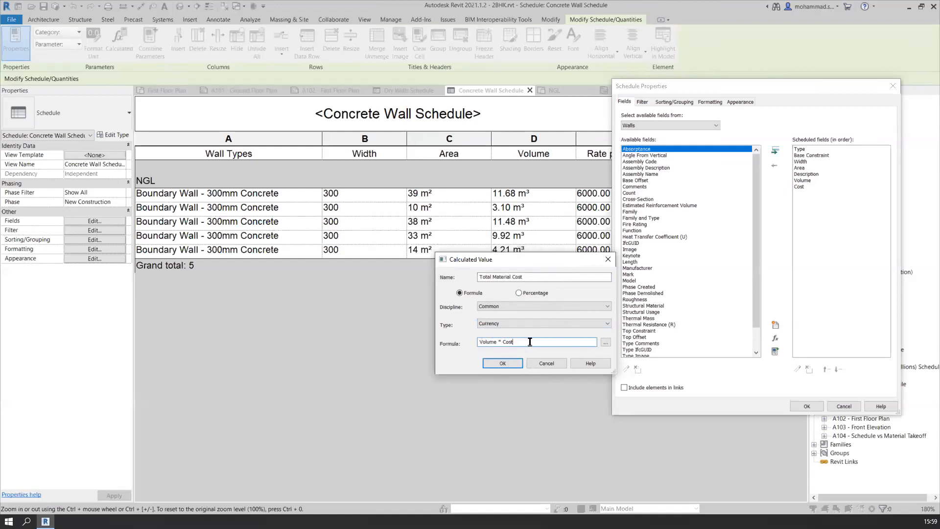
left_click(529, 342)
left_click(496, 342)
left_click(527, 345)
Correct the units of the Volume * Cost formula with a bracketed cubic-metre term and apply the calculated field to the schedule
left_click(497, 342)
type("( ")
type("1m^3")
left_click_drag(548, 341, 522, 340)
left_click(546, 341)
left_click(501, 363)
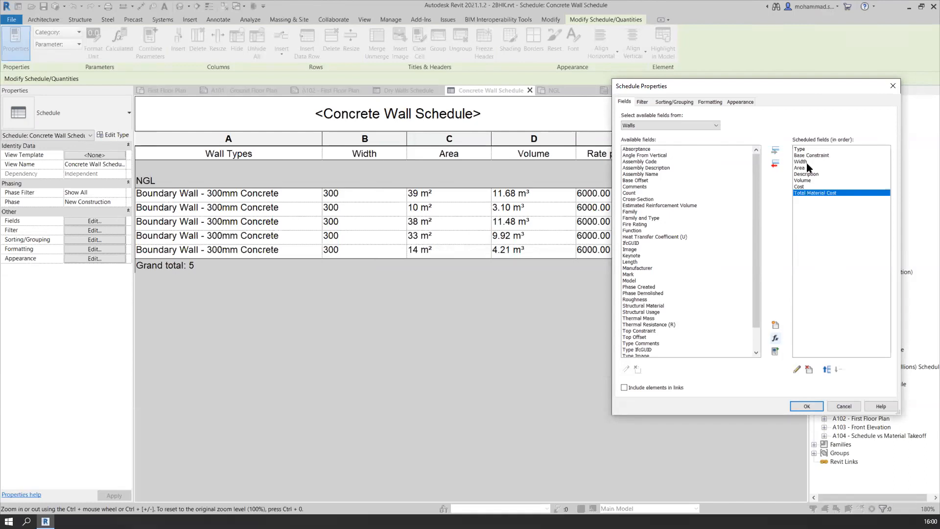
left_click(806, 406)
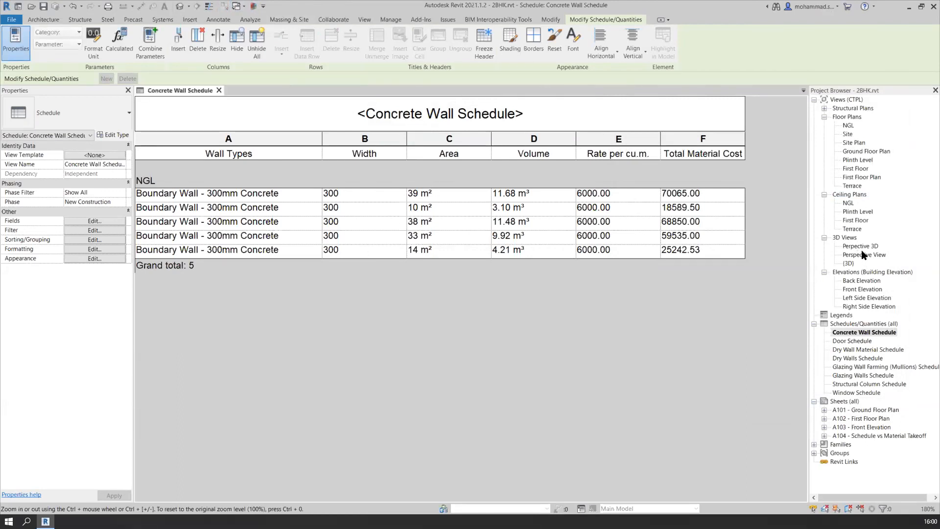
Open the {3D} view and tile it side by side with the Concrete Wall Schedule
double_click(847, 257)
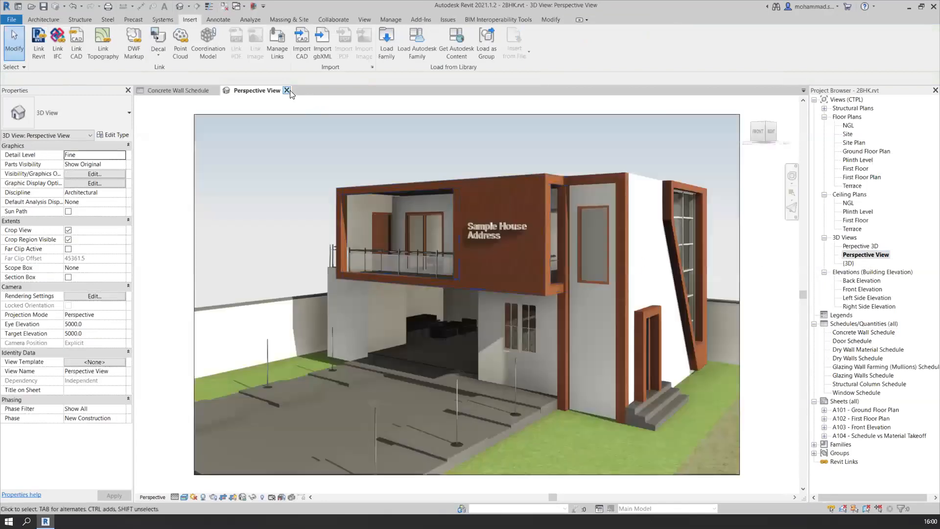
left_click(286, 90)
double_click(847, 263)
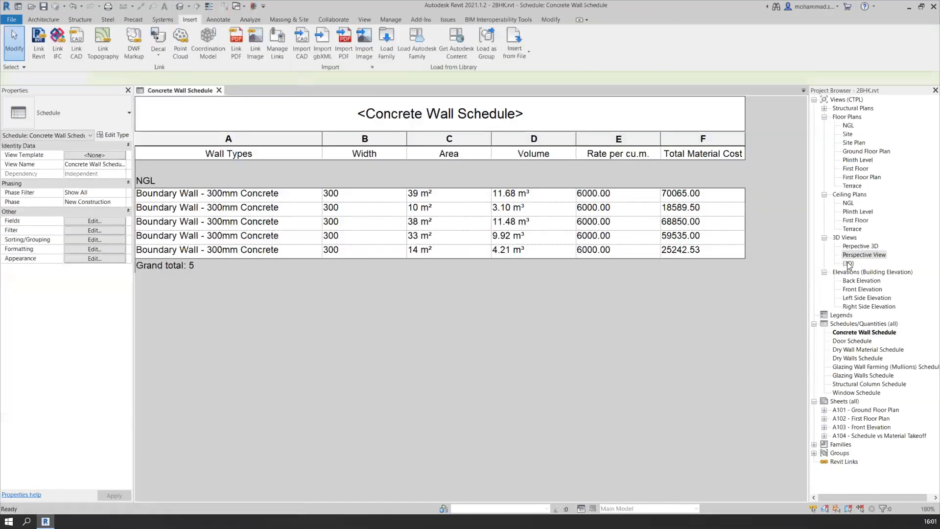
scroll(444, 320, "up", 5)
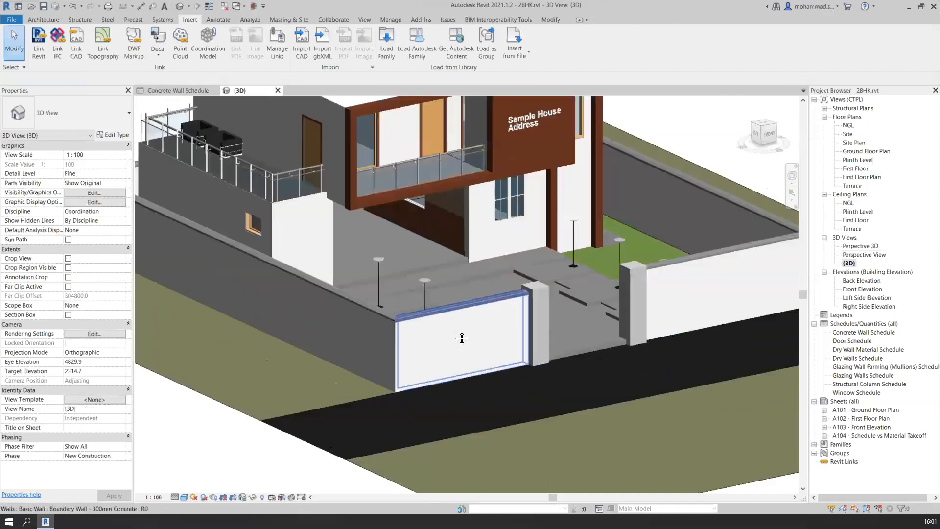
left_click(365, 19)
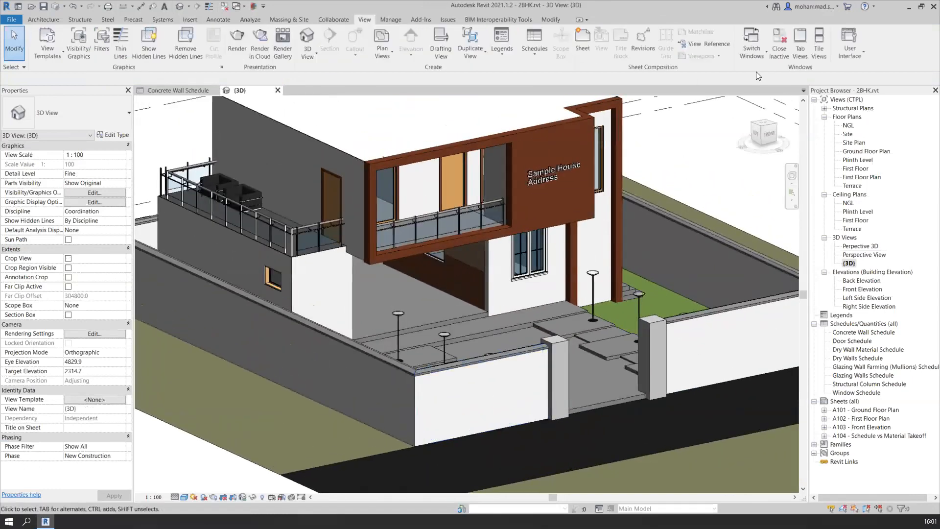
left_click(816, 54)
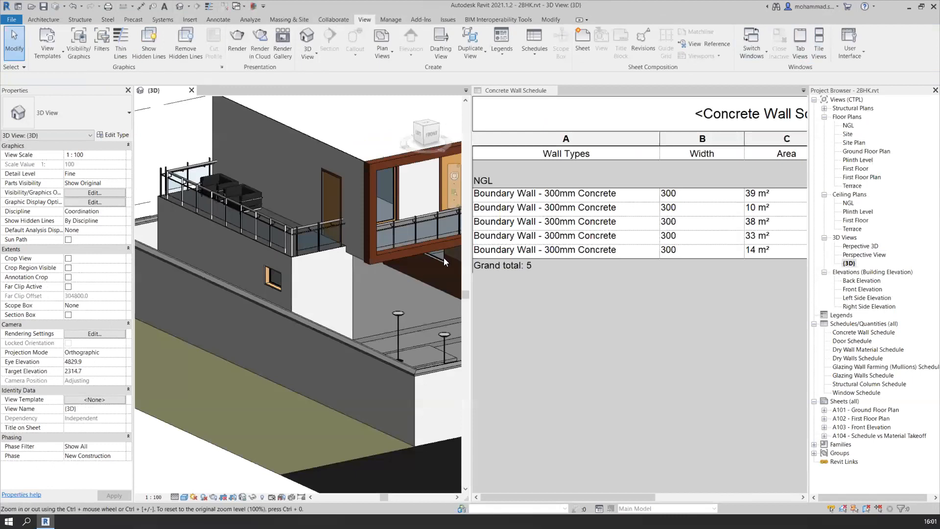
middle_click_drag(357, 251, 269, 258)
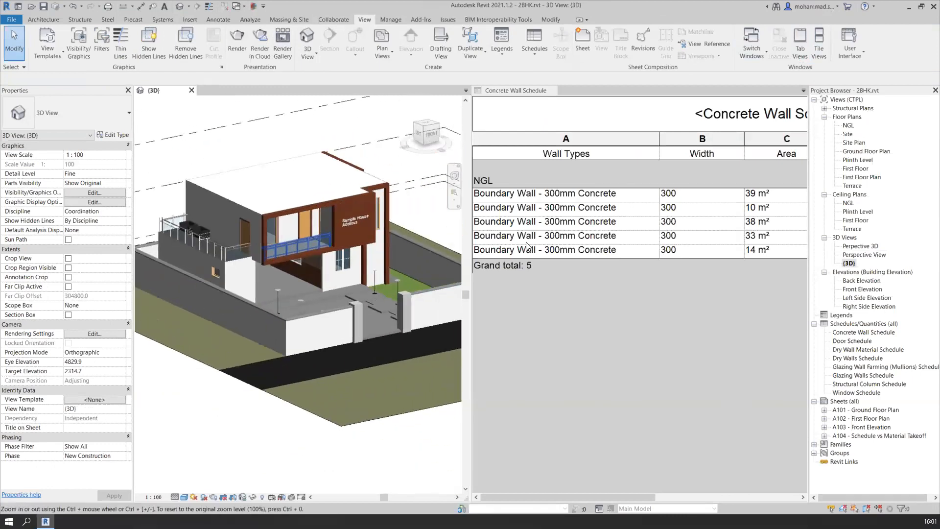
Examine the schedule's Volume, Rate per cu.m. and Total Material Cost columns beside the 3D model
left_click(628, 297)
scroll(628, 296, "down", 3, "ctrl")
scroll(627, 301, "down", 1, "ctrl")
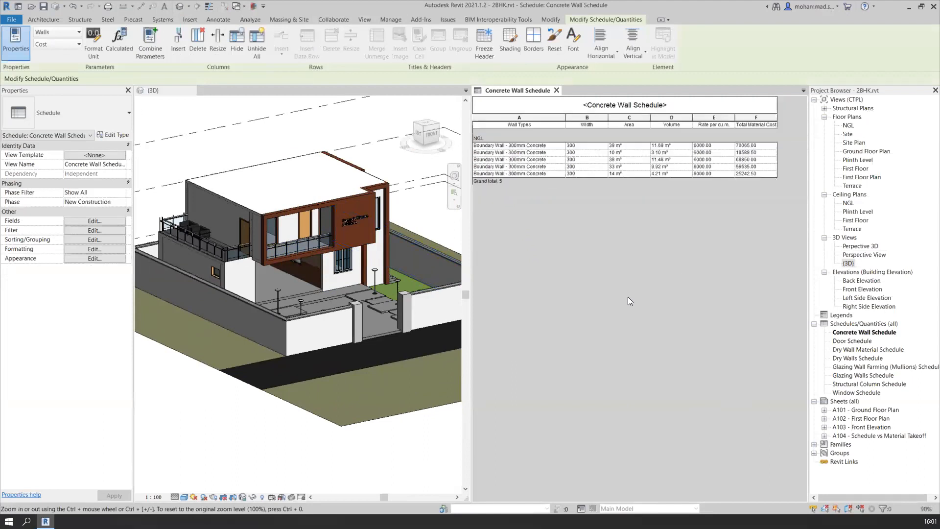
scroll(790, 128, "down", 1, "ctrl")
left_click_drag(571, 495, 656, 484)
scroll(677, 148, "up", 1, "ctrl")
scroll(677, 151, "up", 1, "ctrl")
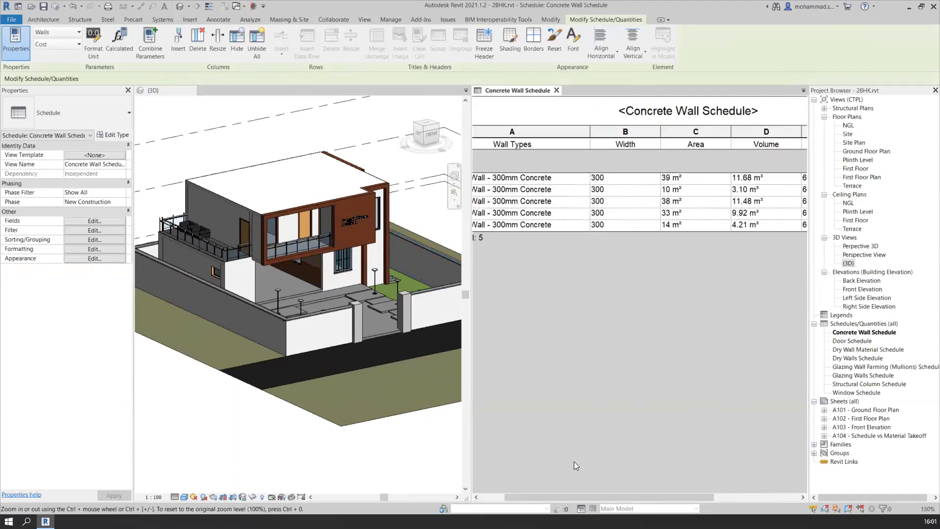
scroll(783, 210, "up", 2, "ctrl")
scroll(784, 209, "up", 3, "ctrl")
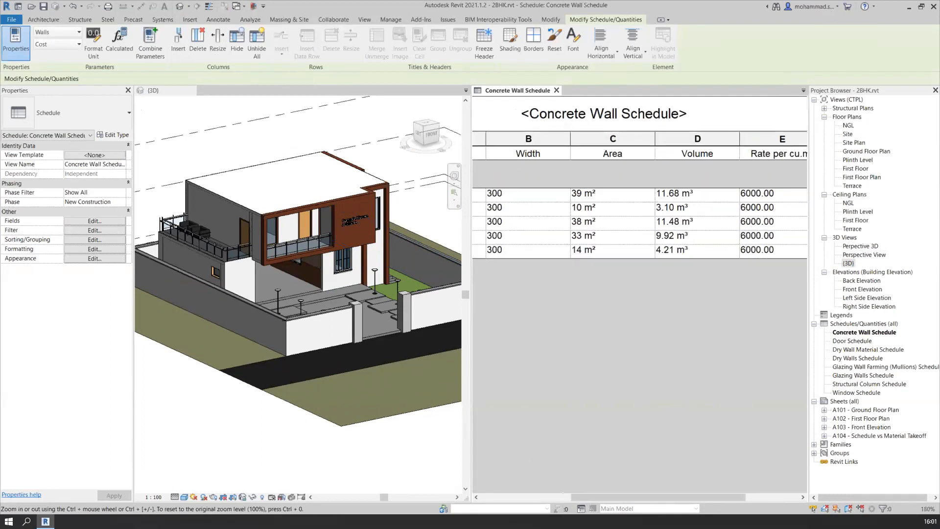
left_click_drag(696, 497, 754, 496)
scroll(789, 240, "up", 1, "ctrl")
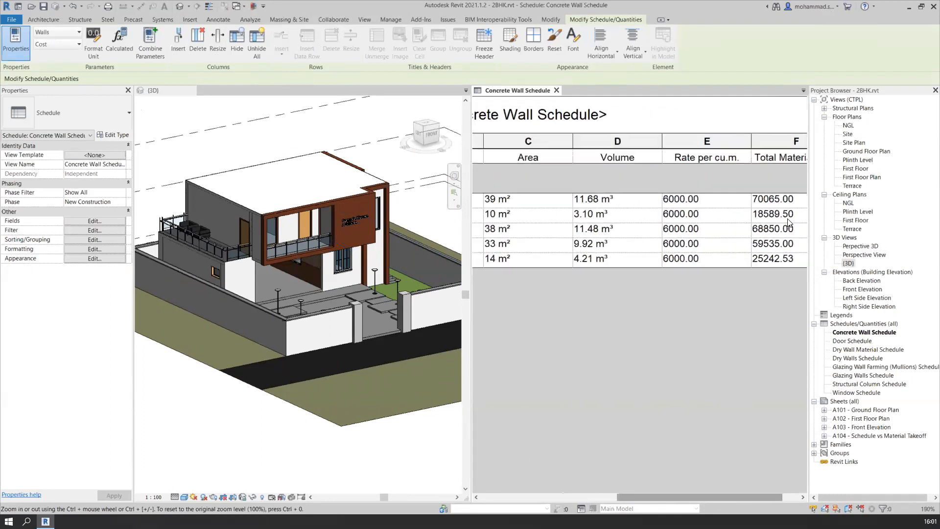
left_click_drag(670, 496, 741, 494)
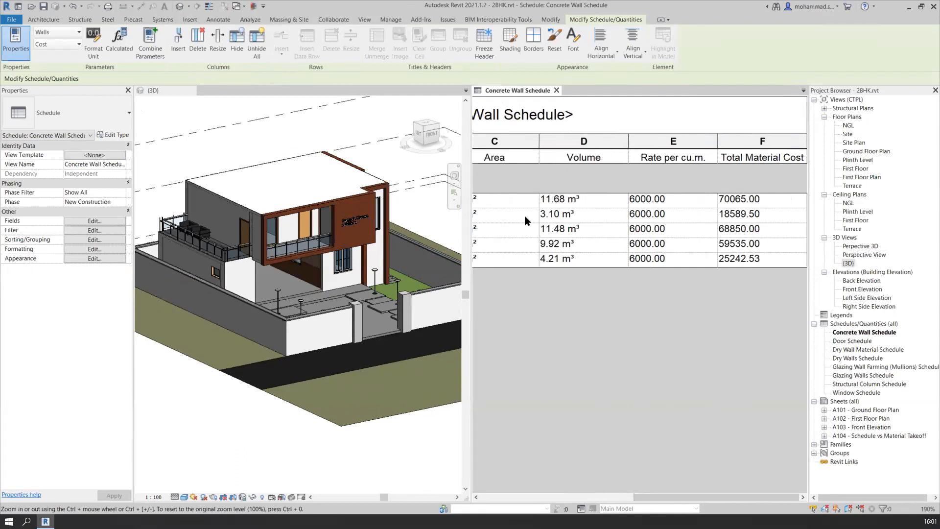
Select the whole chain of boundary walls, make their top constraint Unconnected and set the unconnected height to 2100
left_click(409, 250)
scroll(423, 297, "up", 6)
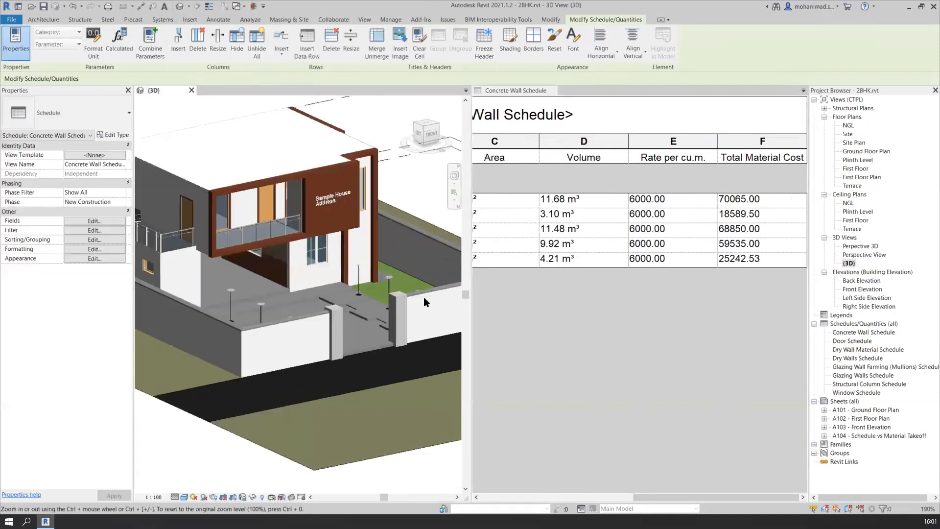
scroll(326, 316, "down", 2)
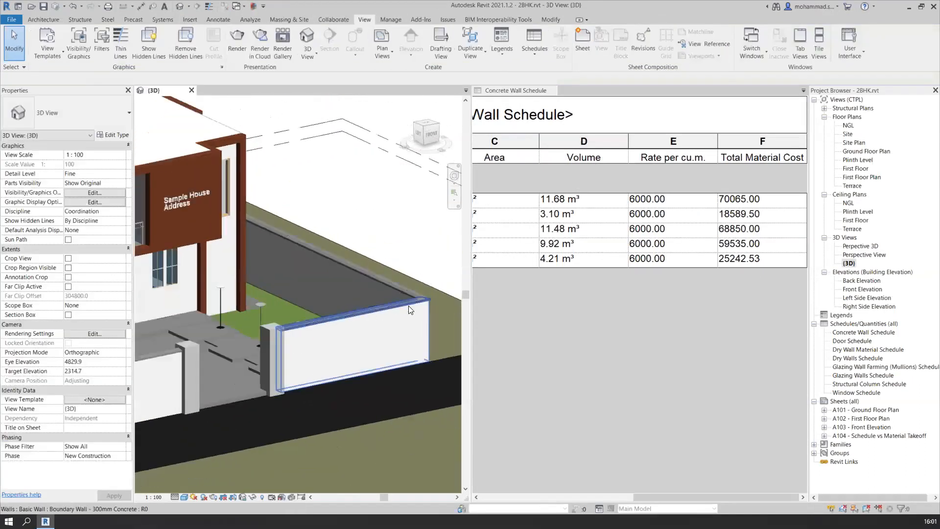
key("Tab")
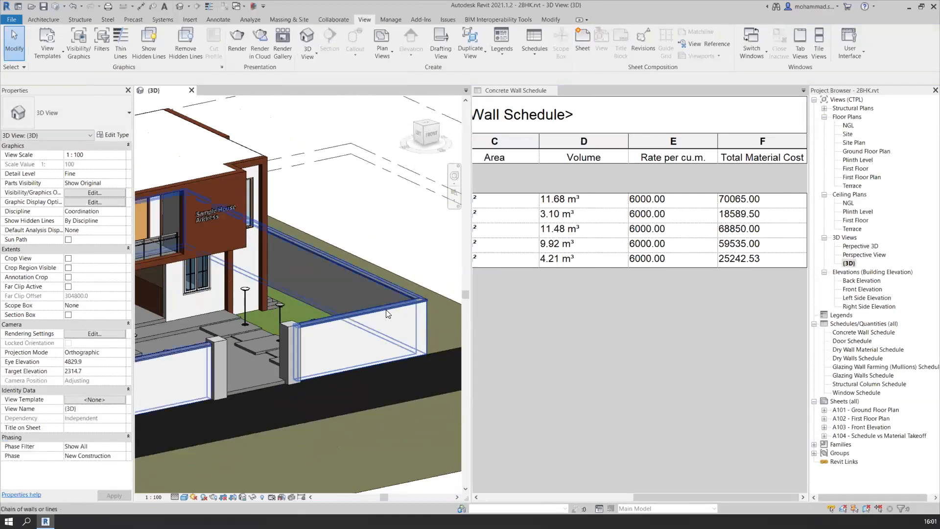
left_click(388, 314)
scroll(387, 314, "down", 3)
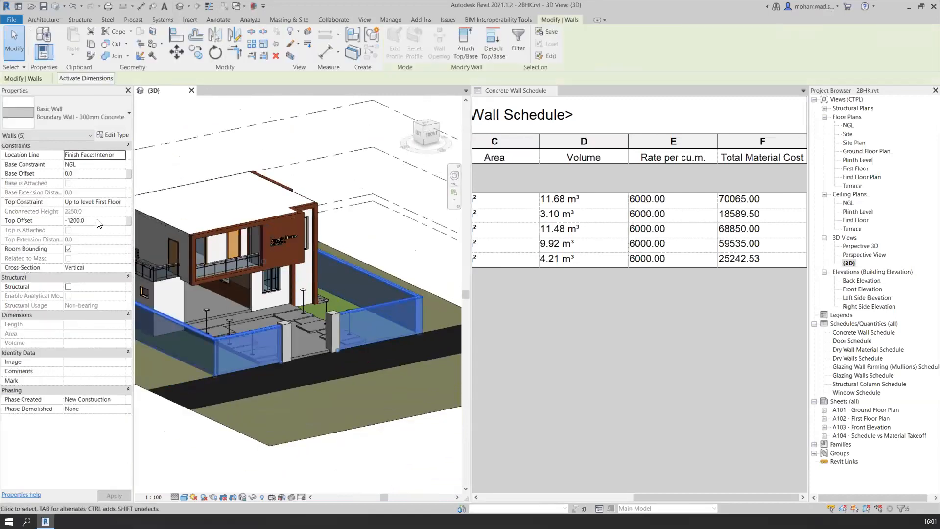
left_click(122, 202)
left_click(81, 211)
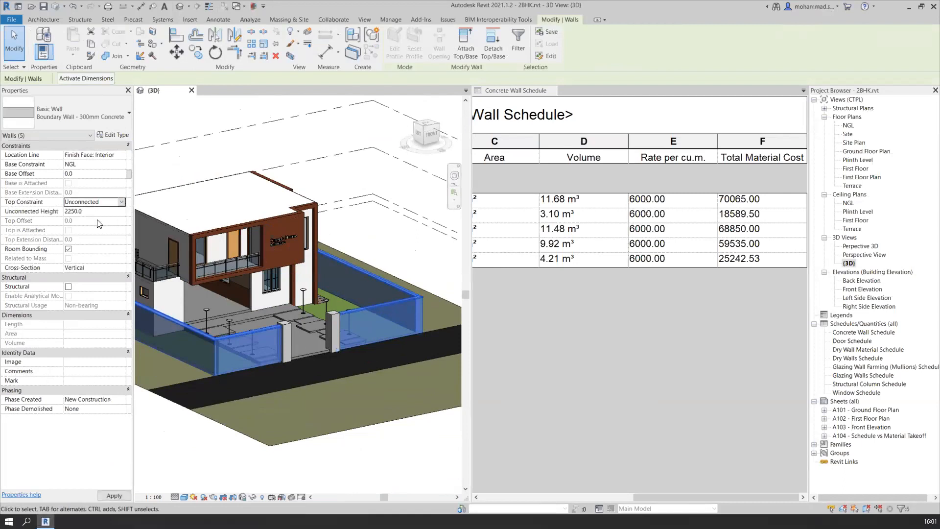
left_click(101, 212)
type("2100")
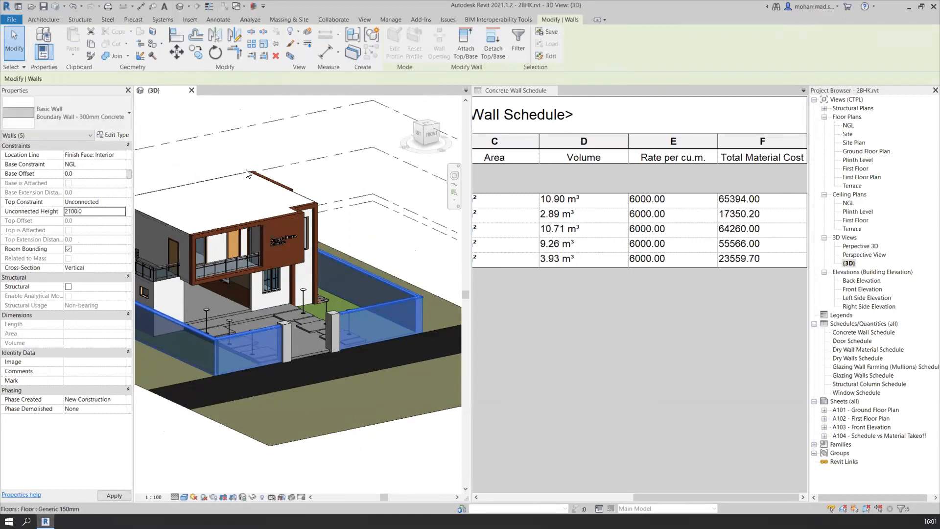
Set the boundary walls' unconnected height to 1500 and check the lowered walls against the schedule
left_click(93, 212)
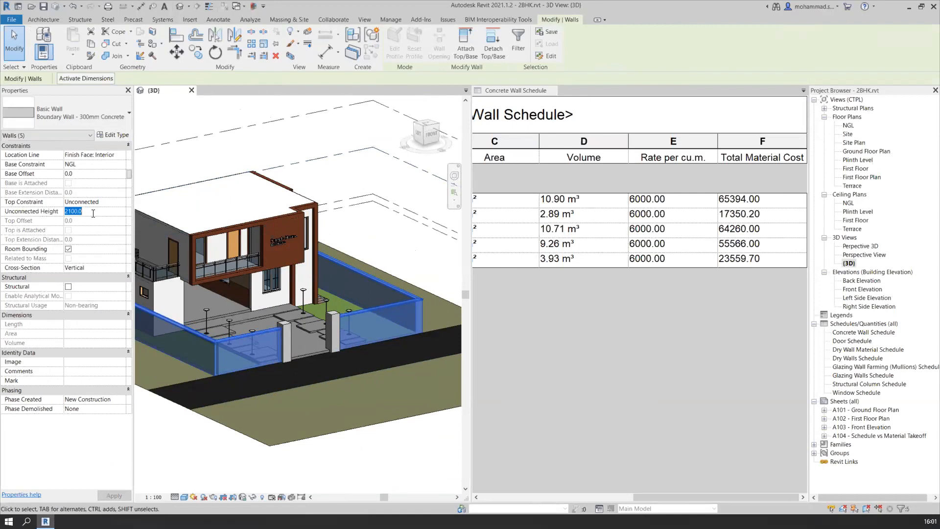
type("1500")
key("Return")
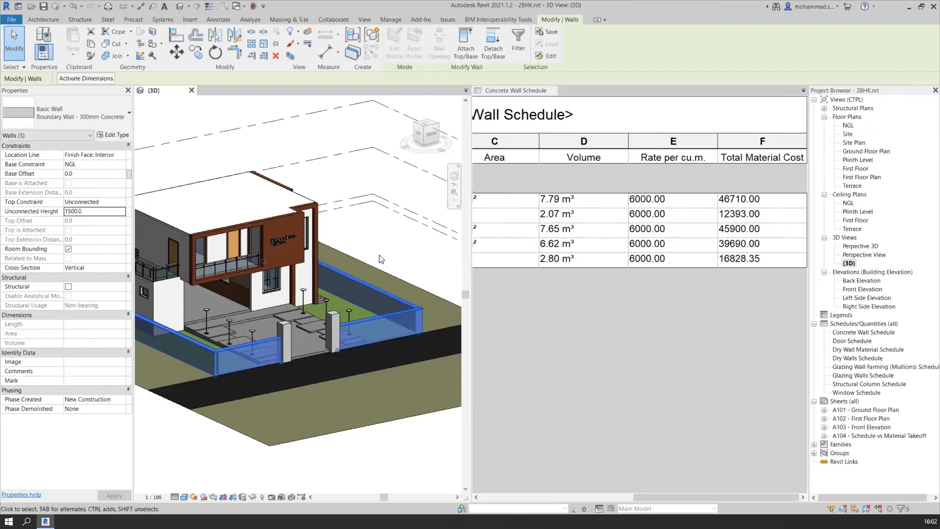
middle_click_drag(399, 252, 227, 223, "shift")
scroll(208, 272, "up", 4)
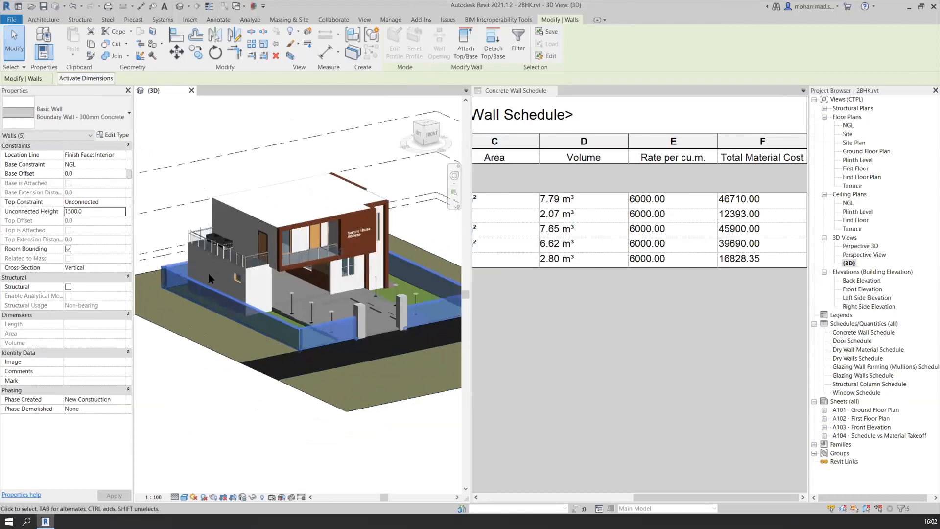
scroll(176, 287, "down", 3)
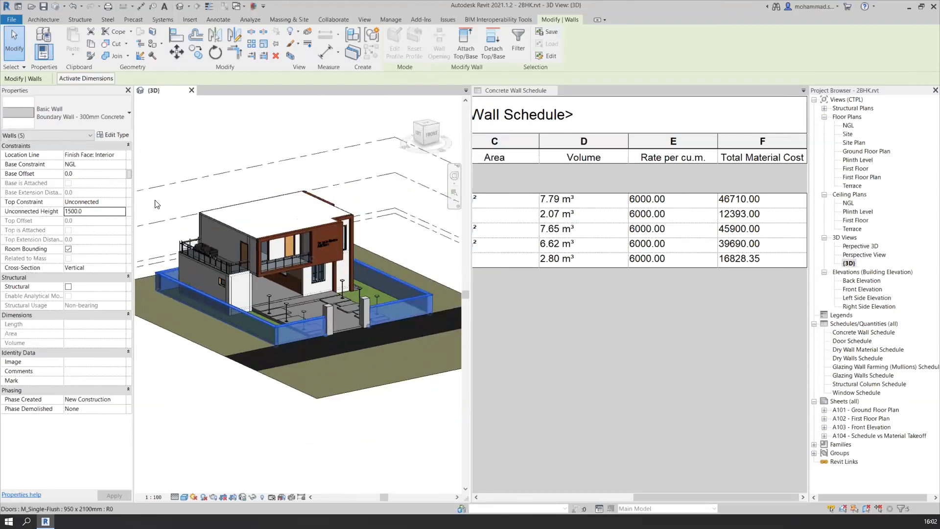
Set the selected boundary walls' unconnected height to 2100 and clear the selection
double_click(100, 211)
type("2100.0")
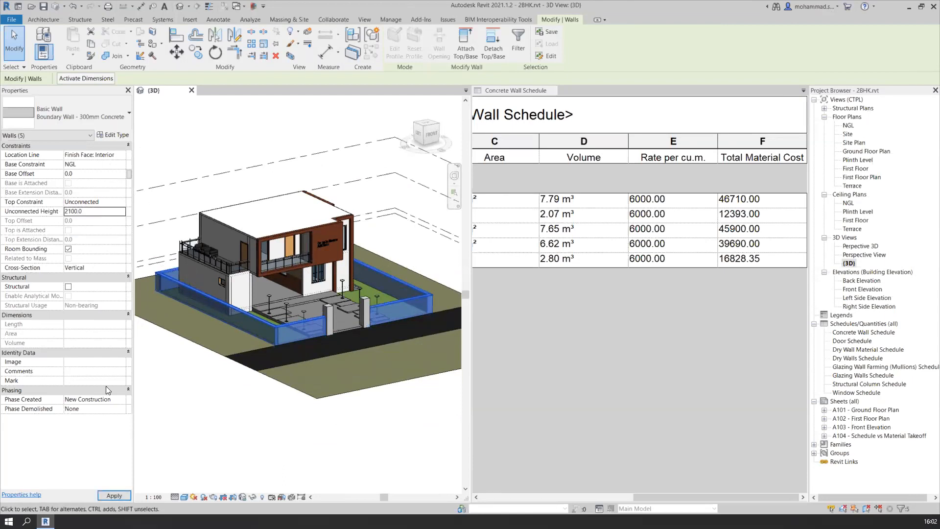
left_click(114, 495)
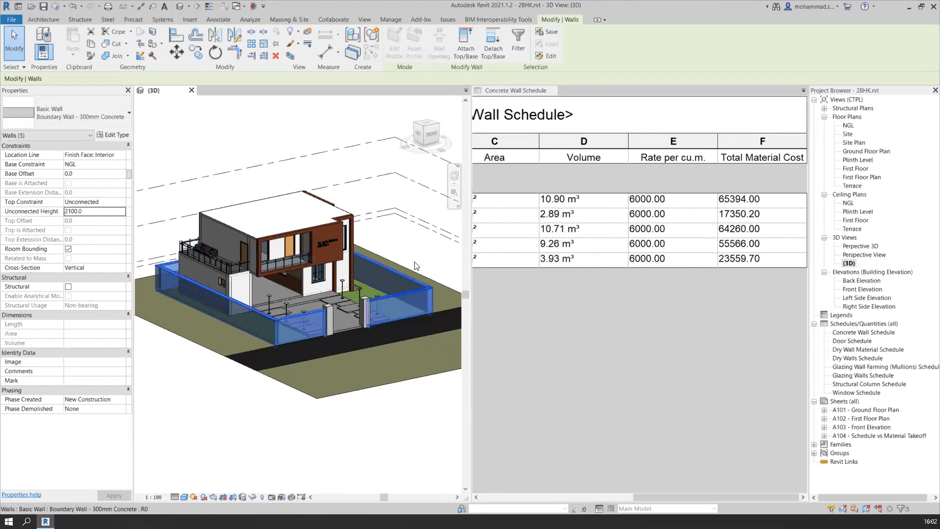
scroll(389, 279, "up", 2)
left_click(395, 210)
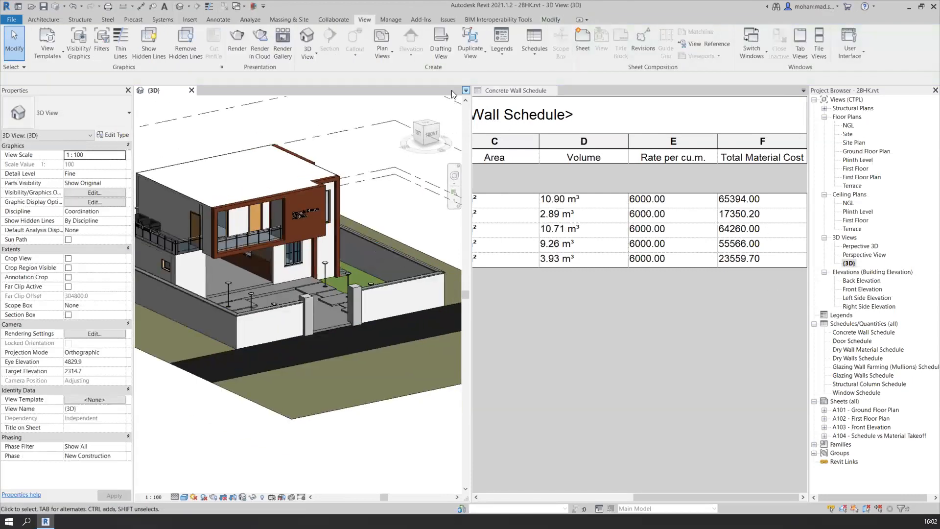
Close the {3D} view and format the schedule's Total Material Cost field to calculate totals
left_click(190, 91)
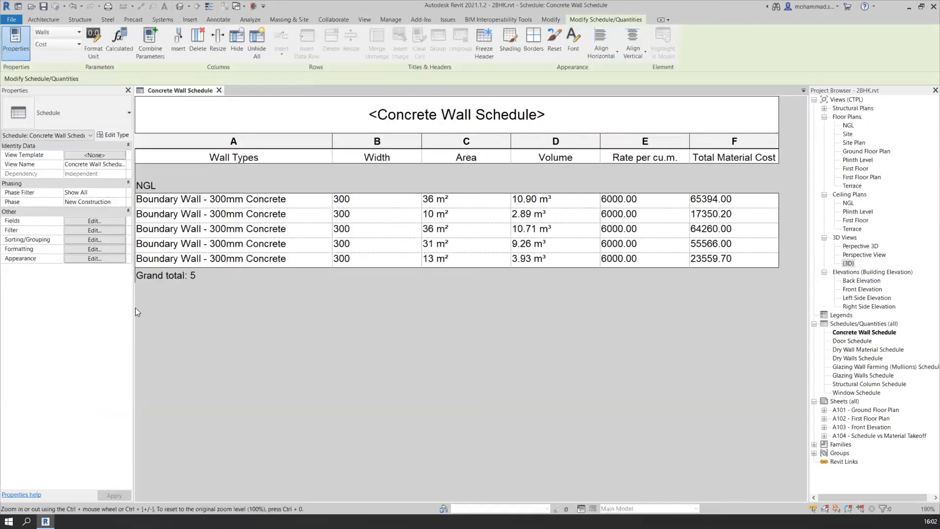
left_click(91, 240)
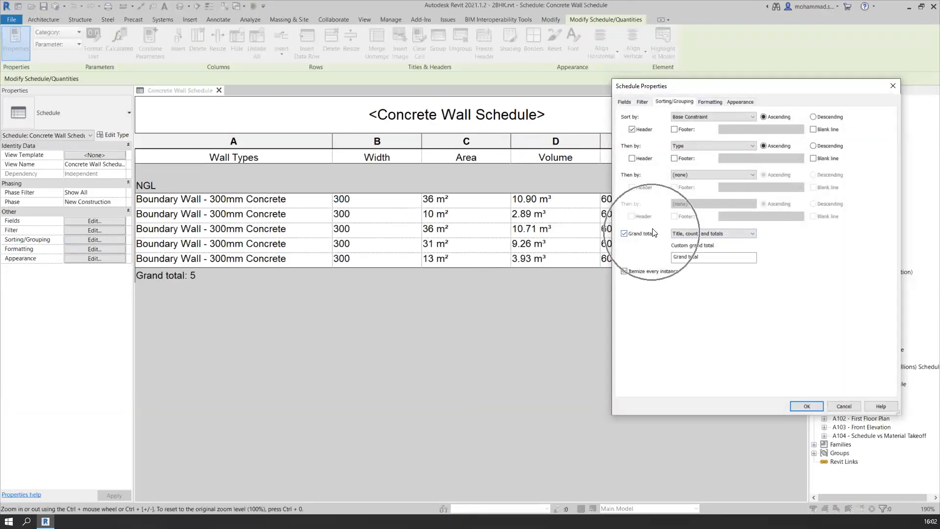
left_click(718, 104)
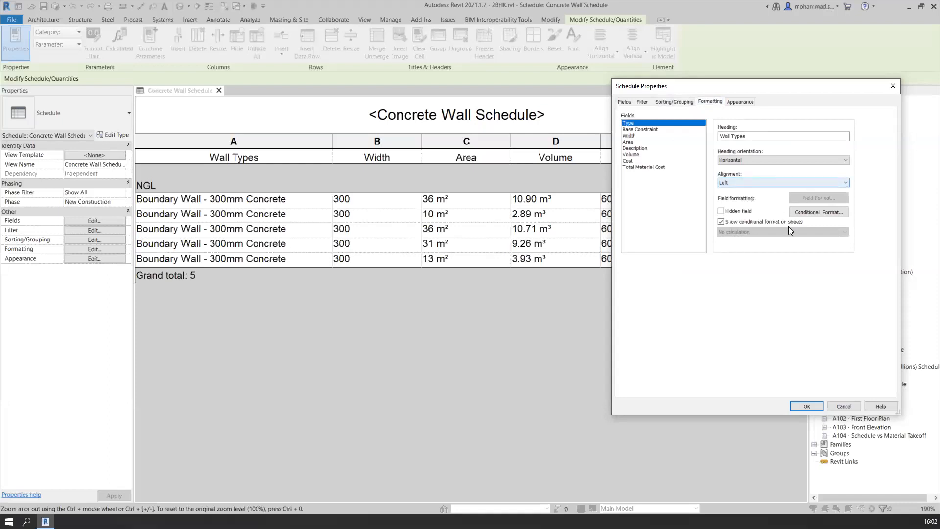
left_click(638, 167)
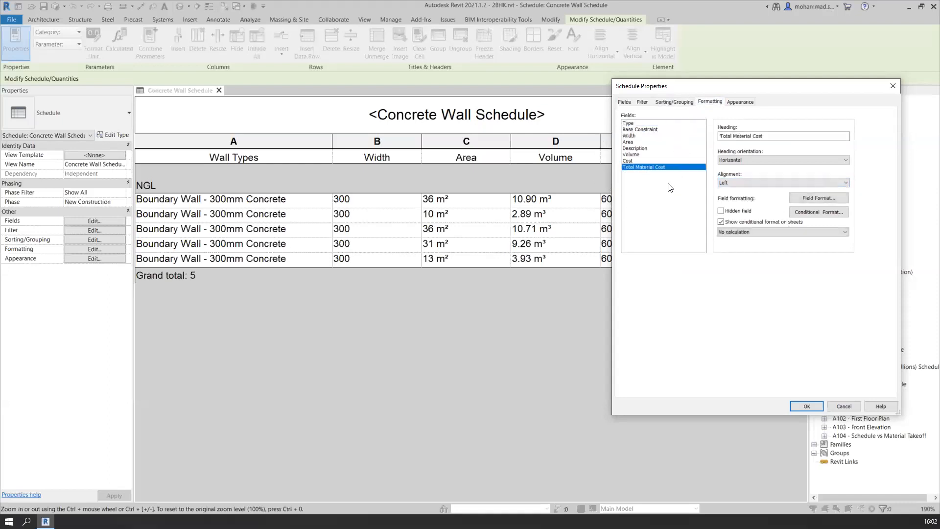
left_click(788, 232)
left_click(781, 241)
left_click(806, 406)
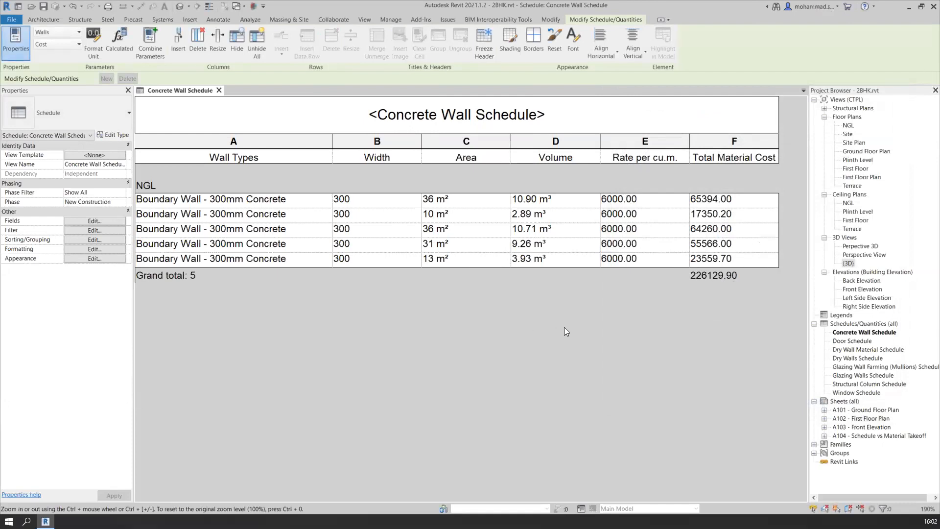
Review sheets A104 - Schedule vs Material Takeoff and A101 - Ground Floor Plan, closing both to return to the schedule
double_click(868, 435)
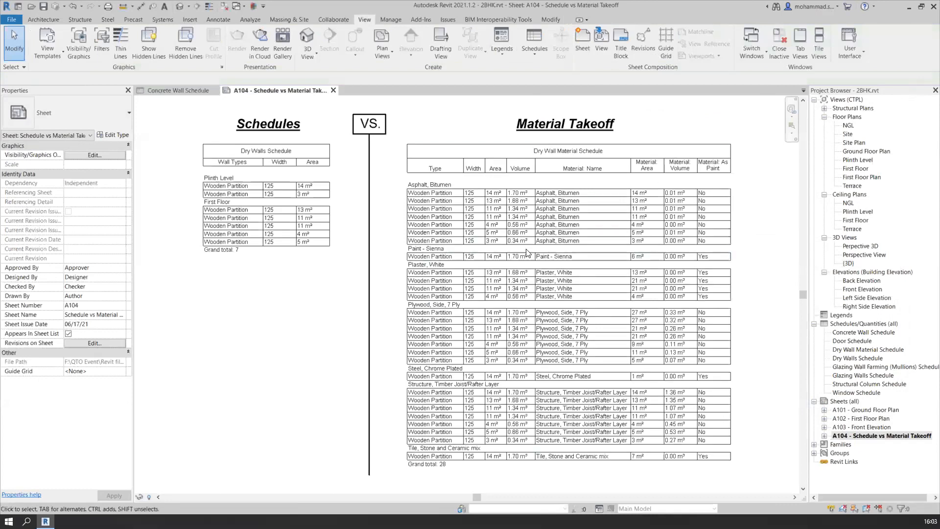
left_click(865, 411)
double_click(865, 410)
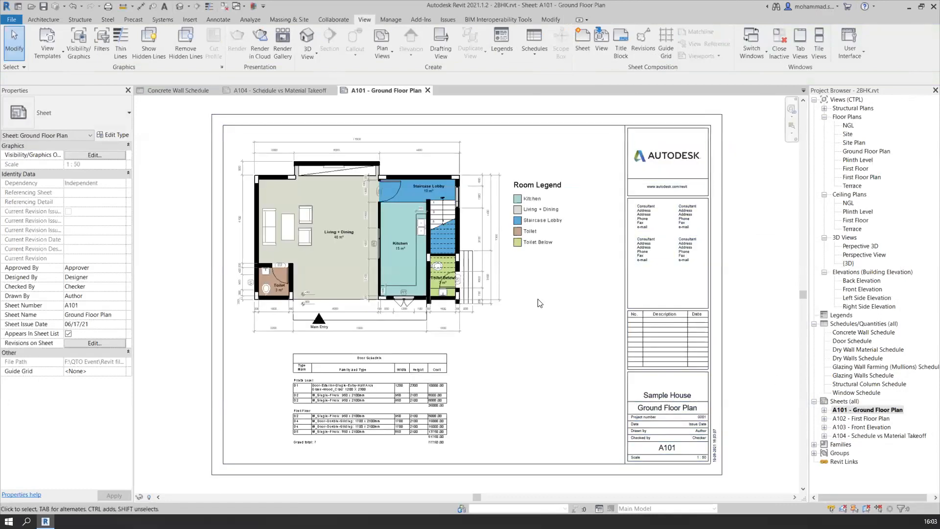
left_click(427, 91)
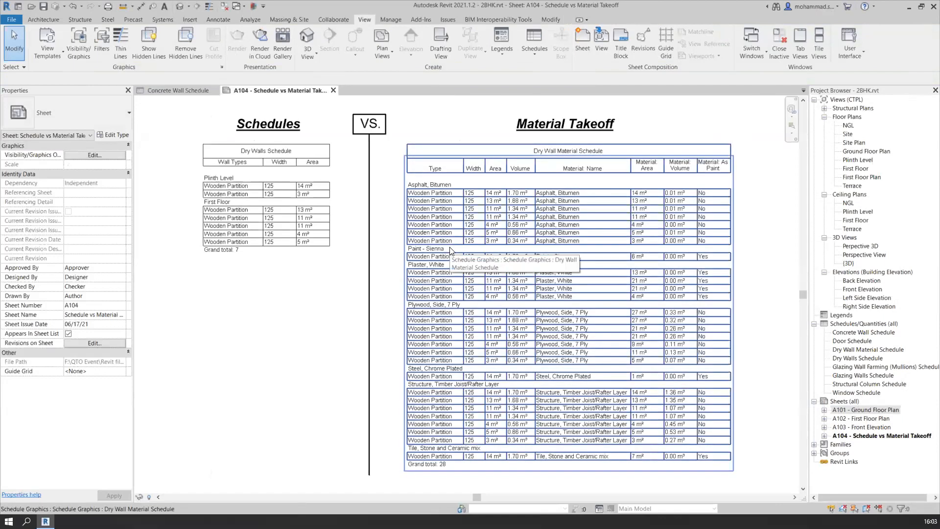
left_click(333, 91)
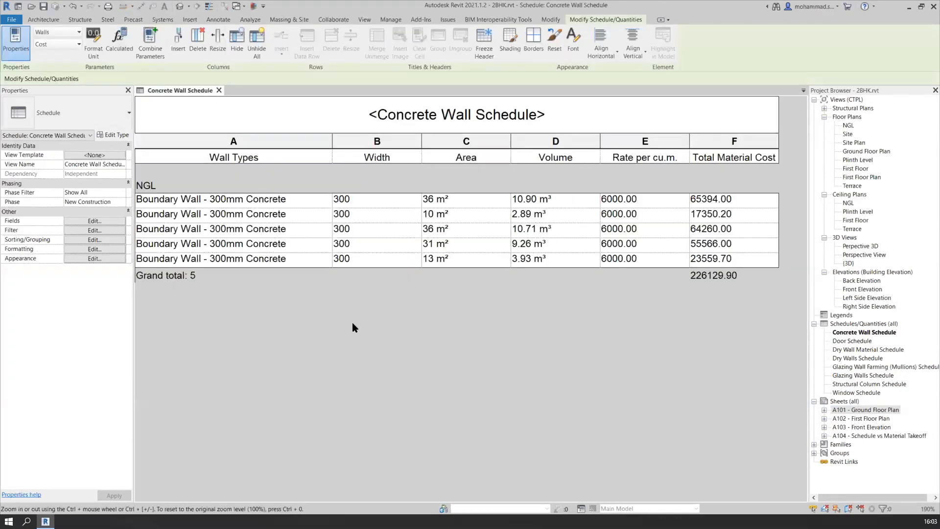
Open the default 3D view, close the Concrete Wall Schedule and inspect the house model up close
scroll(352, 326, "down", 3, "ctrl")
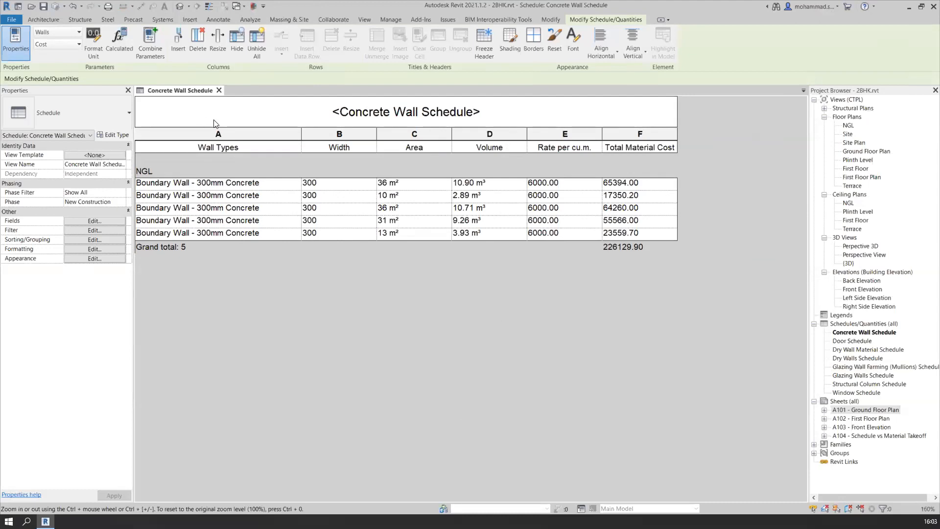
left_click(180, 7)
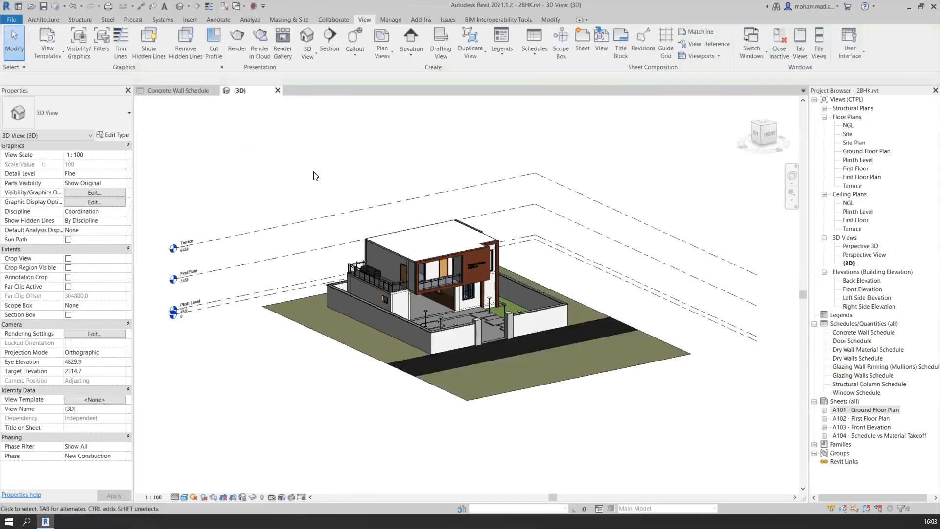
left_click(215, 90)
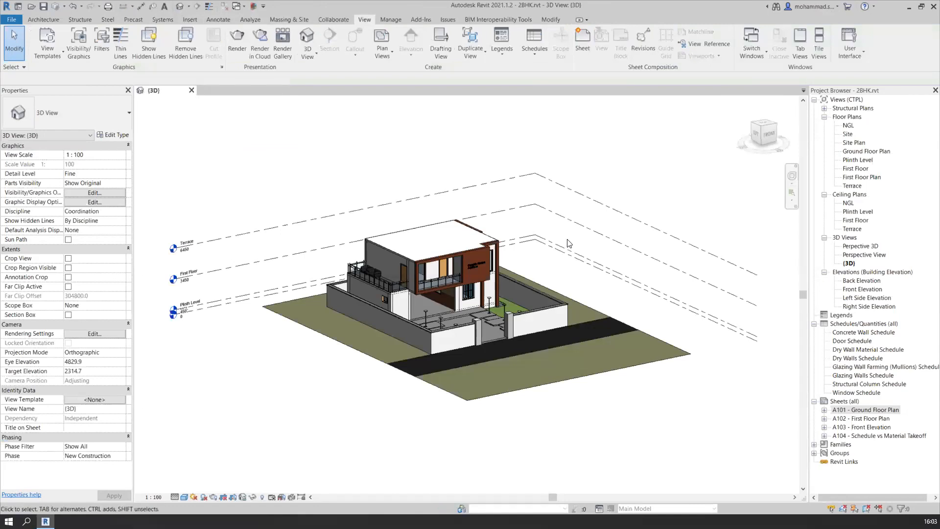
scroll(602, 306, "up", 3)
middle_click_drag(600, 293, 519, 283)
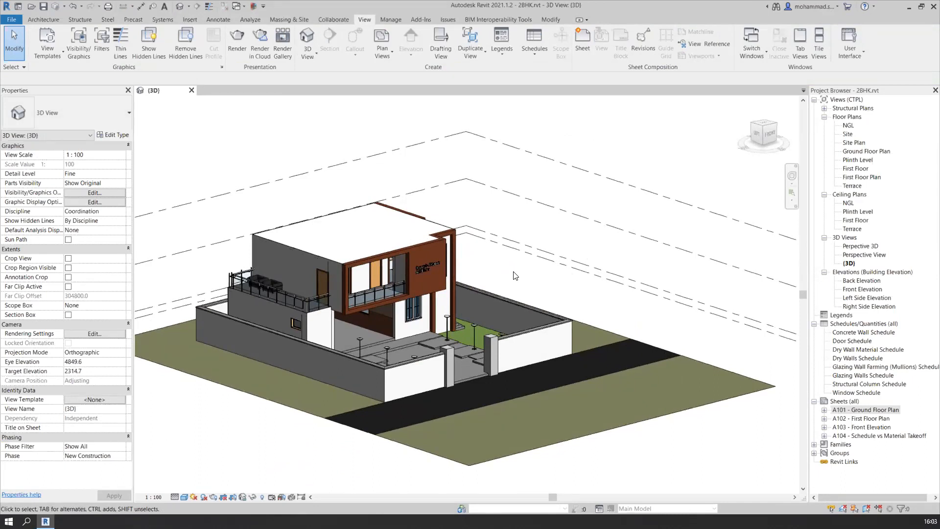
middle_click_drag(509, 286, 493, 266, "shift")
scroll(547, 255, "up", 3)
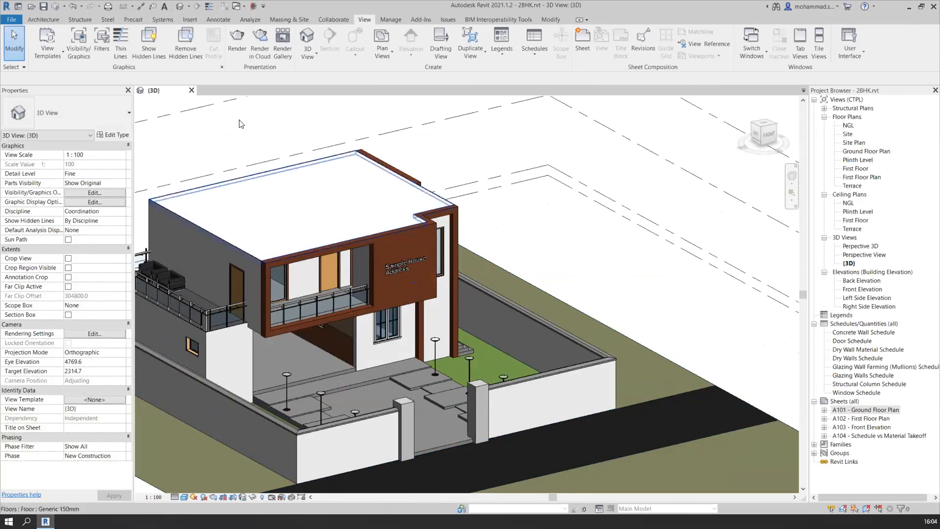
left_click(8, 20)
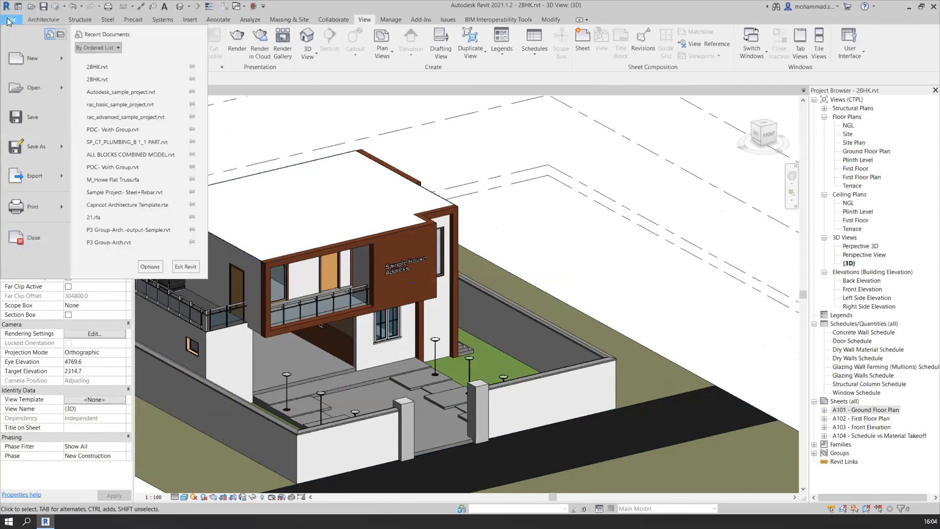
mouse_move(39, 183)
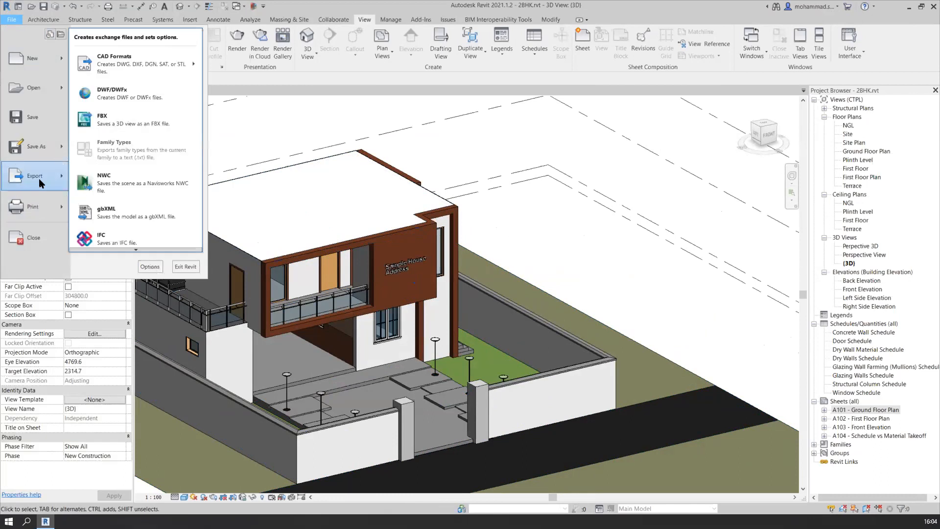
mouse_move(128, 250)
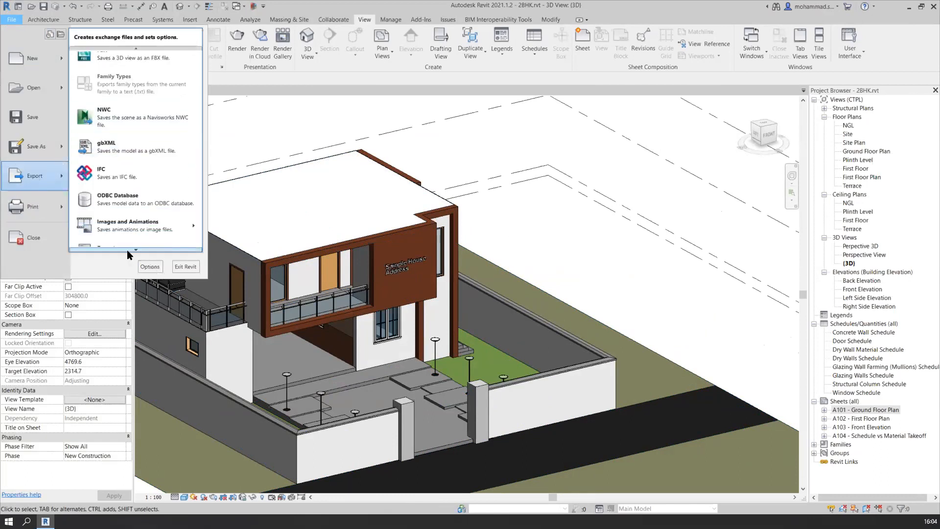
mouse_move(141, 213)
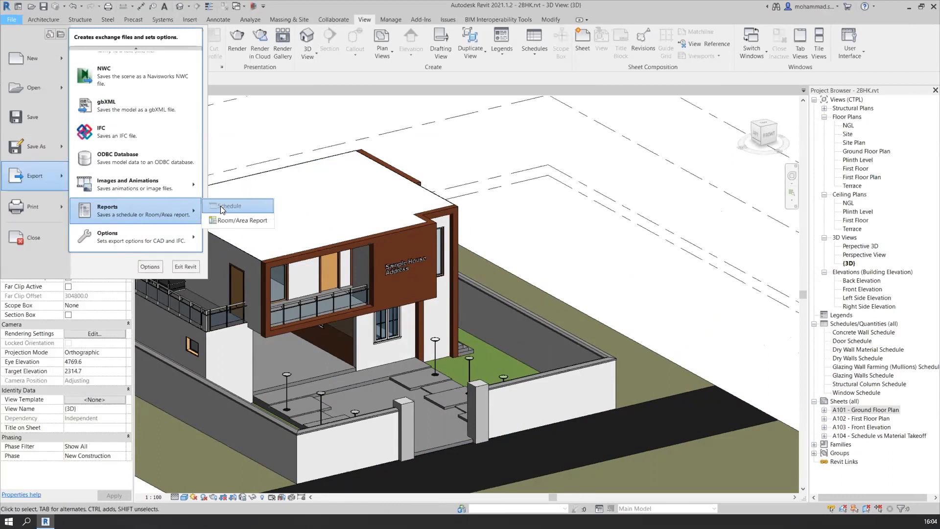
key("ctrl")
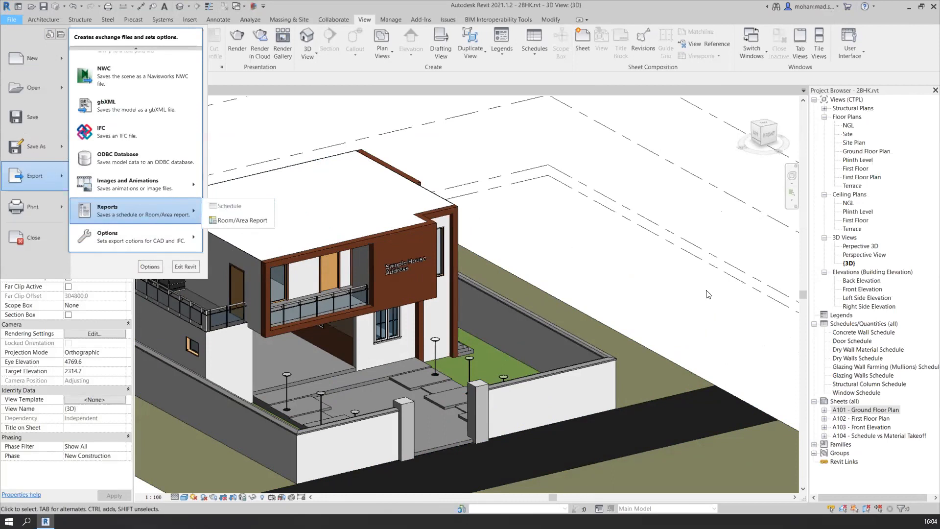
left_click(712, 307)
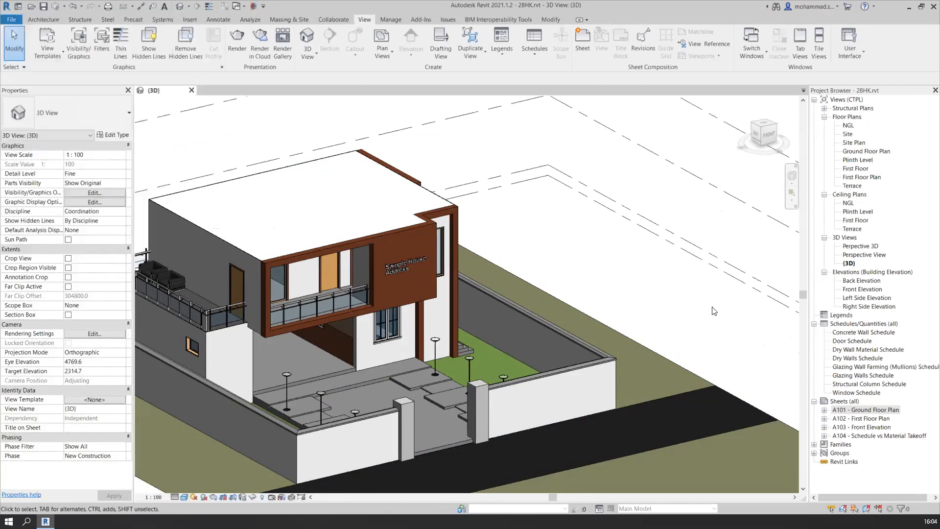
Open the Concrete Wall Schedule and the Door Schedule, leaving the Concrete Wall Schedule as the active view
left_click(877, 333)
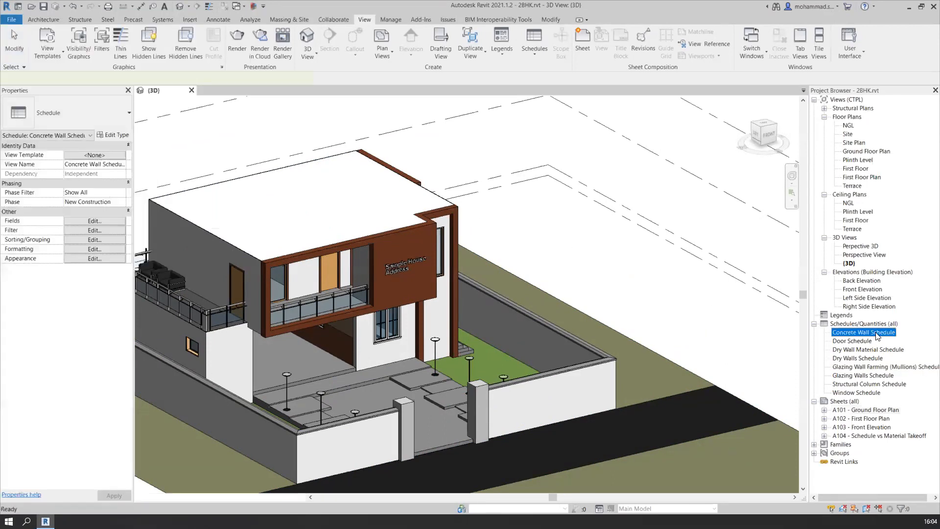
double_click(876, 333)
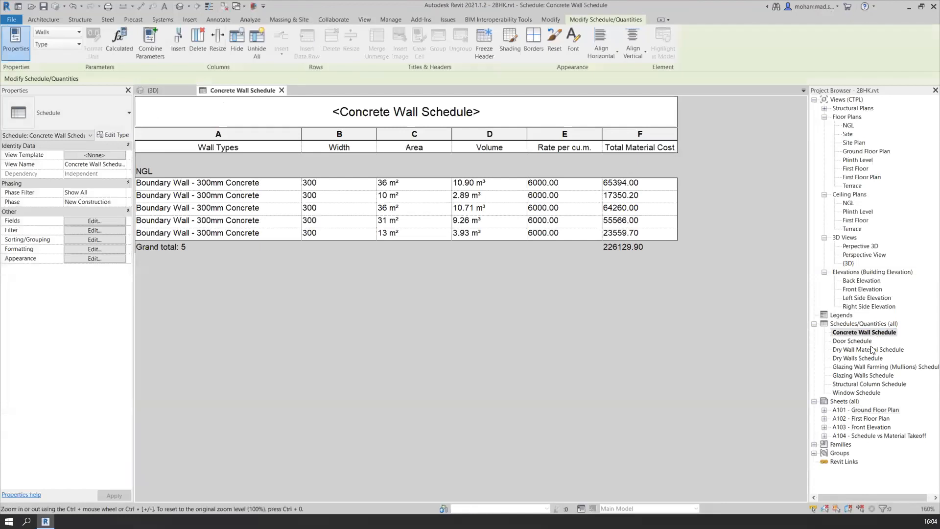
left_click(866, 341)
double_click(852, 341)
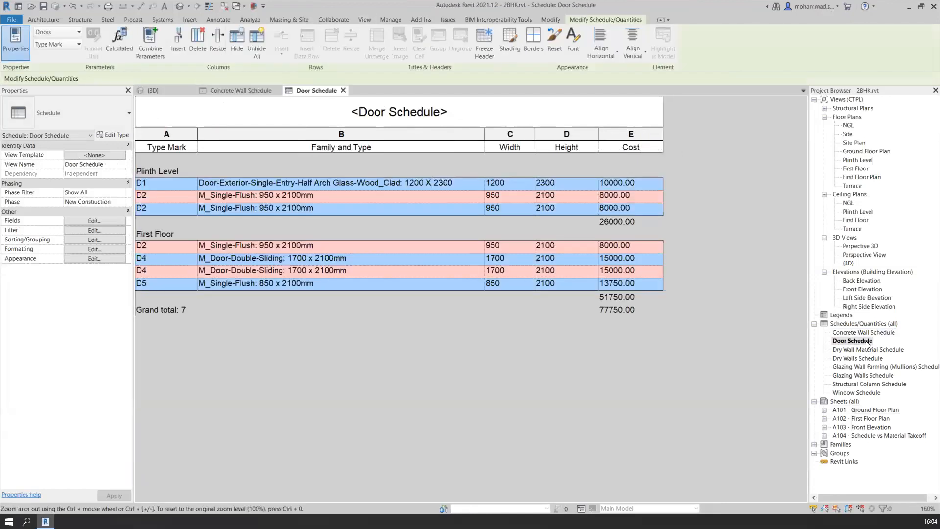
left_click(254, 90)
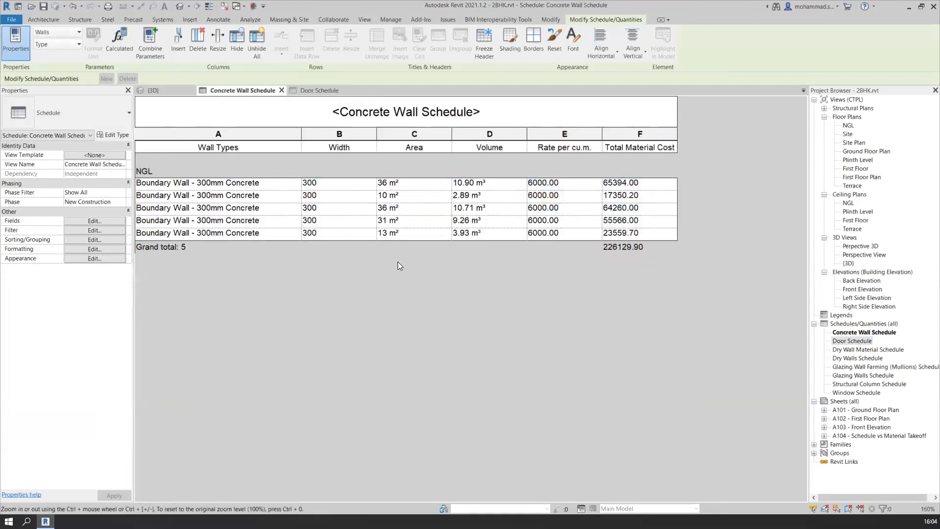
Start a schedule report export of the Concrete Wall Schedule, keeping delimited text (*.txt) as the file type
left_click(11, 20)
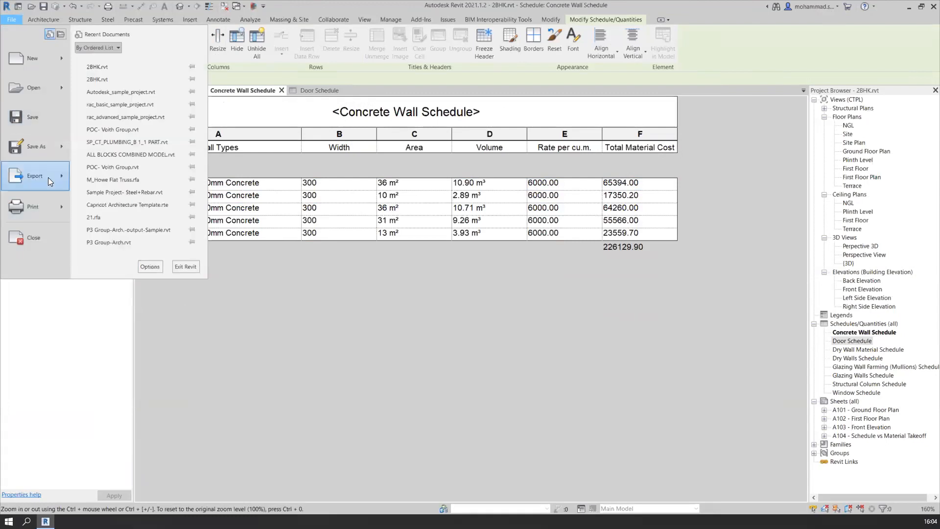
mouse_move(50, 178)
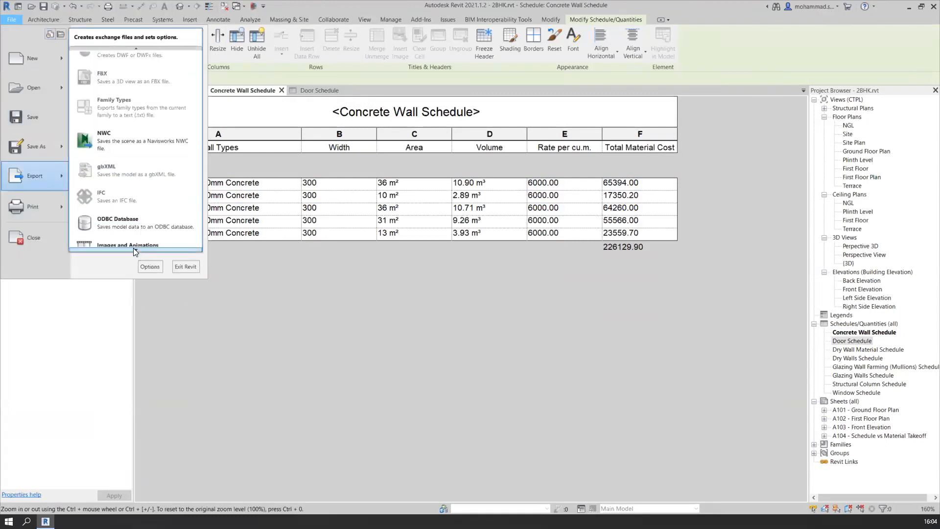
scroll(133, 247, "down", 3)
mouse_move(143, 214)
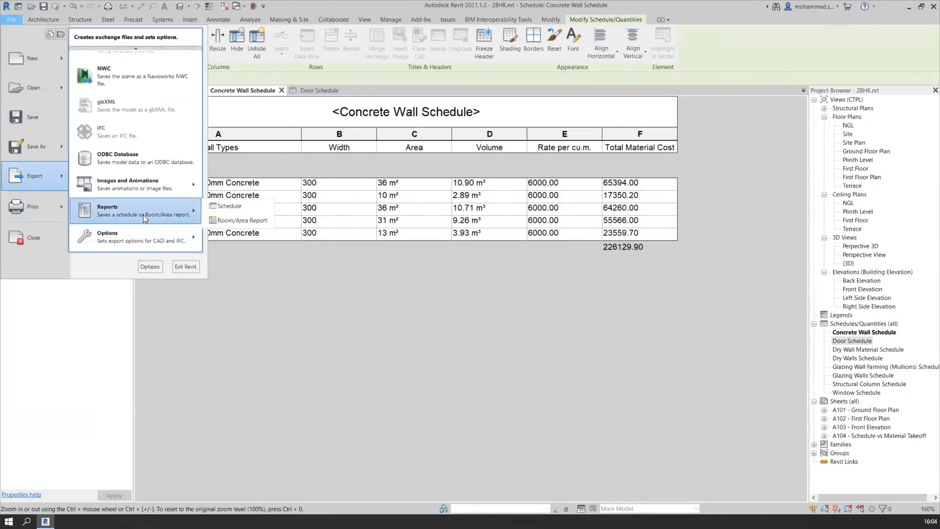
left_click(222, 206)
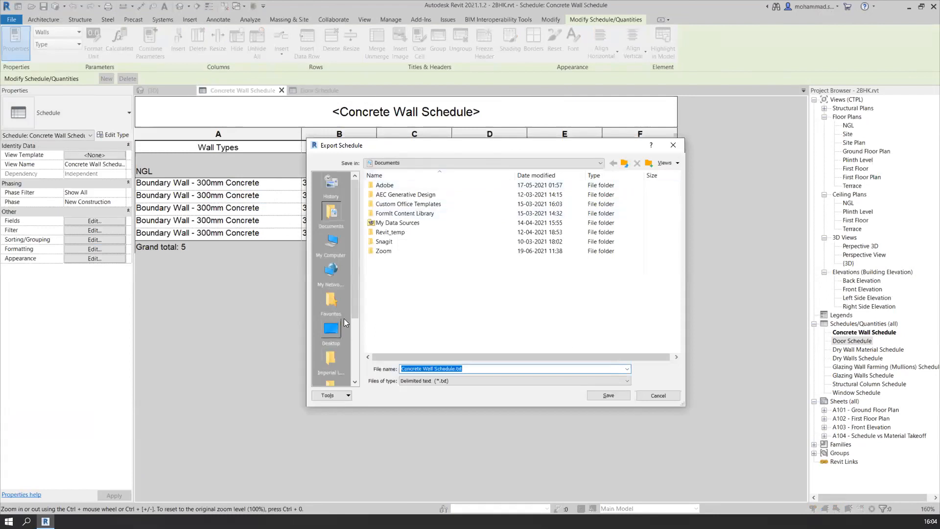
left_click(472, 380)
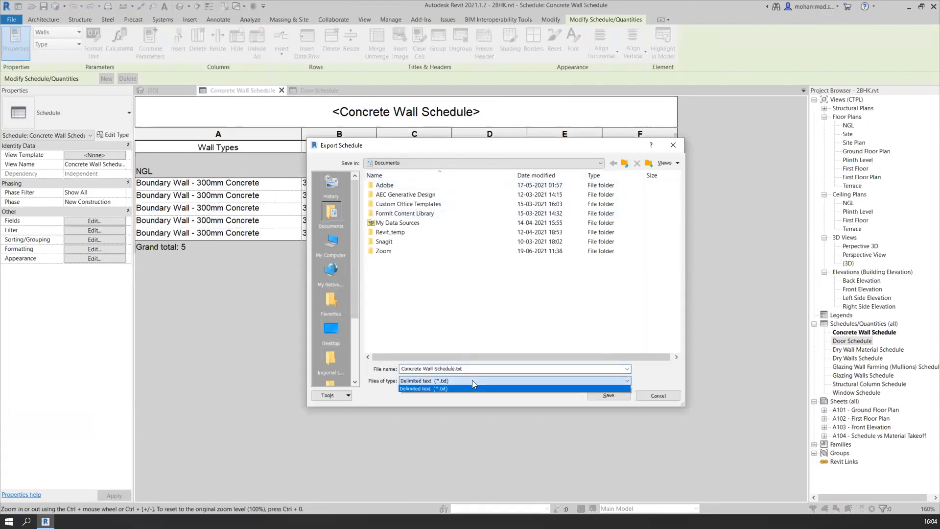
left_click(472, 381)
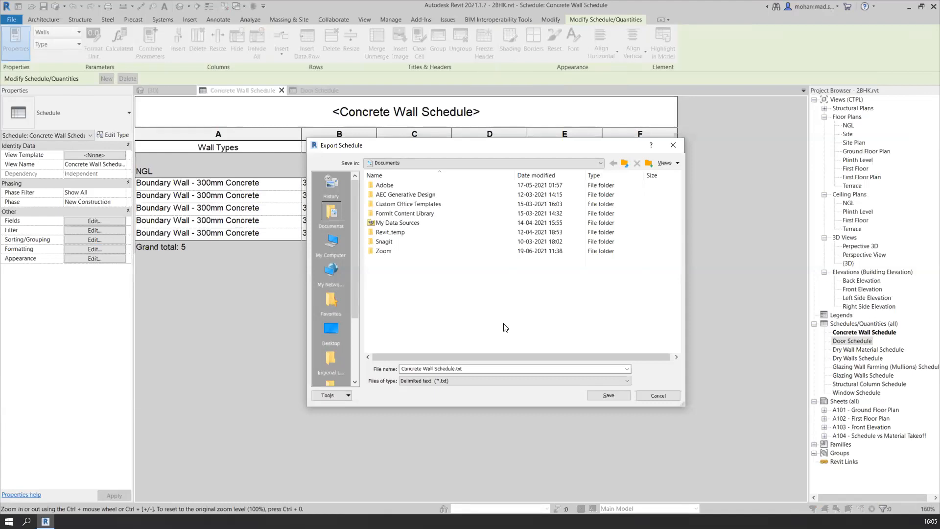
left_click(455, 380)
left_click(455, 380)
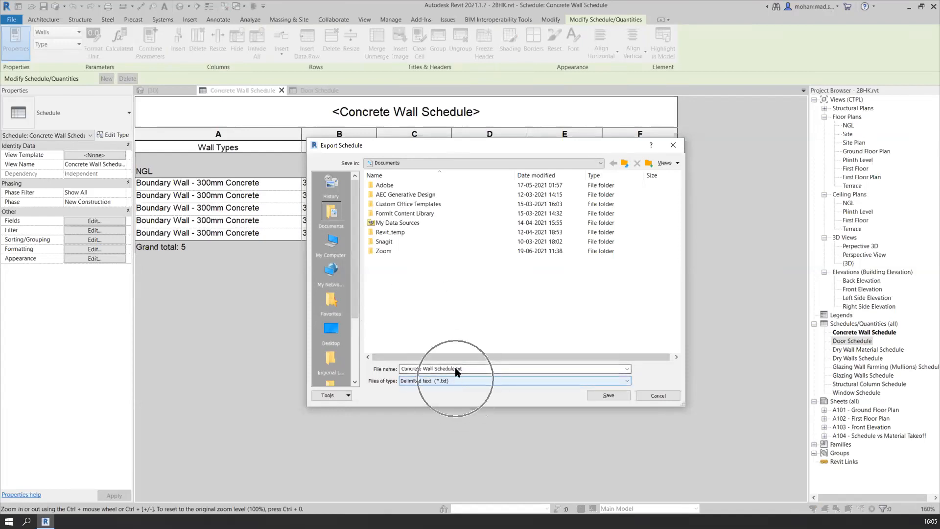
left_click(424, 385)
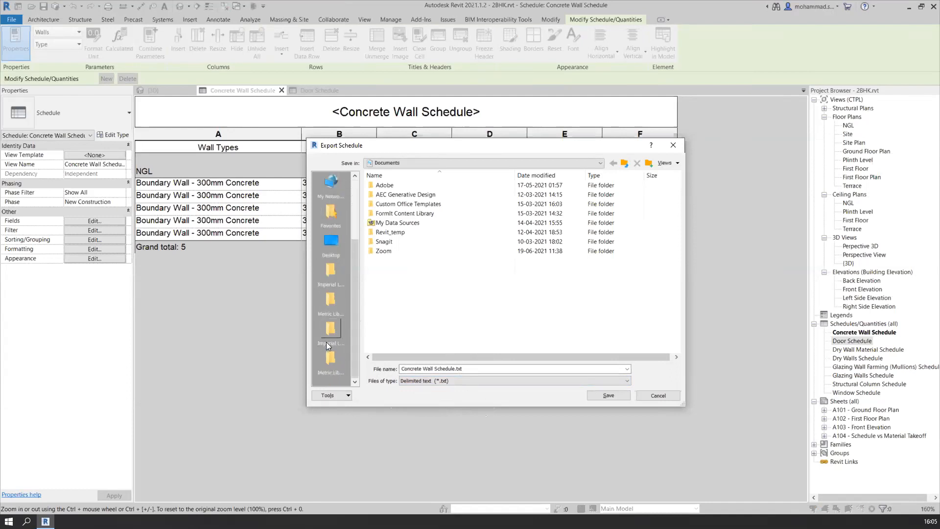
Save the report as Concrete Wall Schedule.txt in the Documents folder
left_click(336, 328)
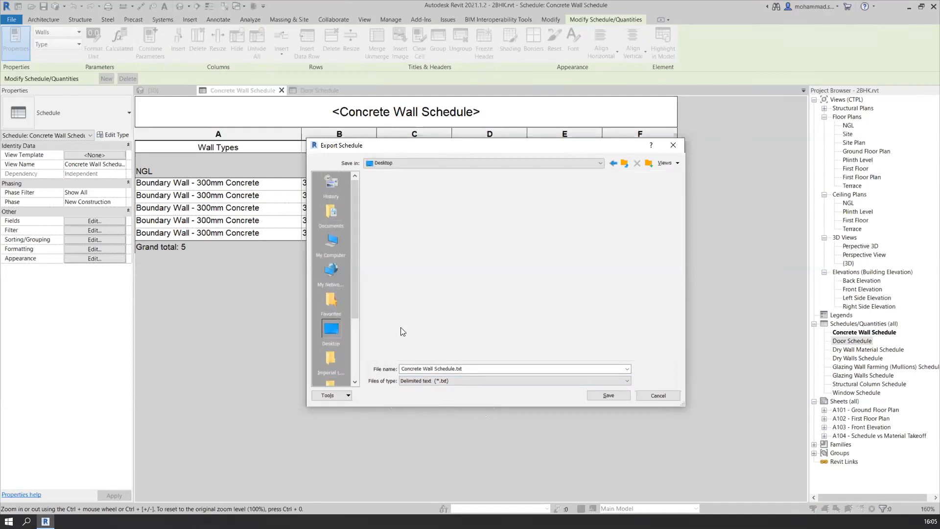
scroll(484, 330, "down", 1)
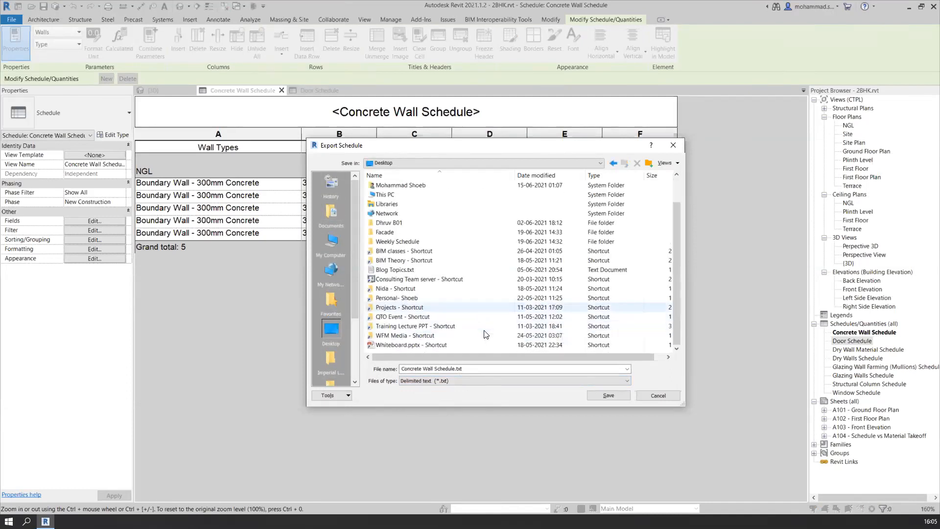
left_click(531, 379)
left_click(484, 368)
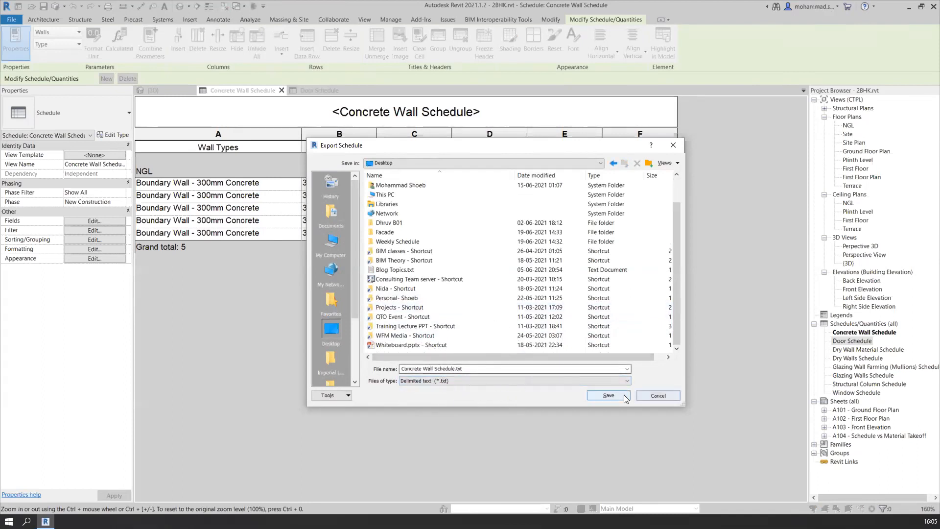
left_click(331, 215)
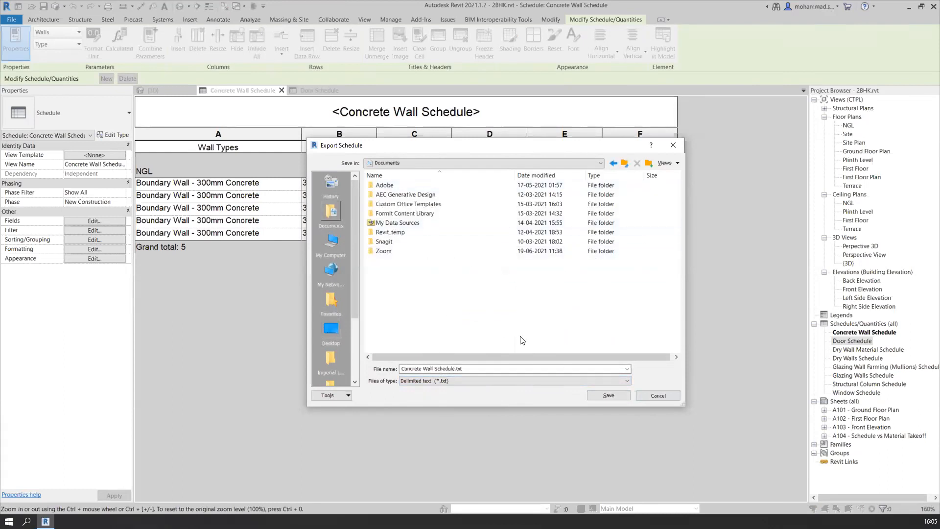
left_click(610, 394)
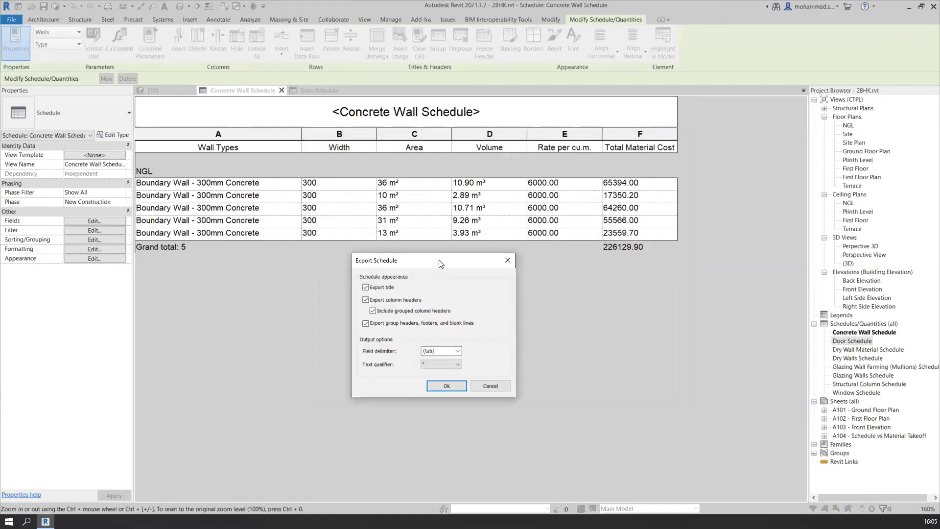
Export the schedule with title, column headers, group headers, footers and blank lines included, using (tab) as the field delimiter
left_click_drag(442, 264, 448, 187)
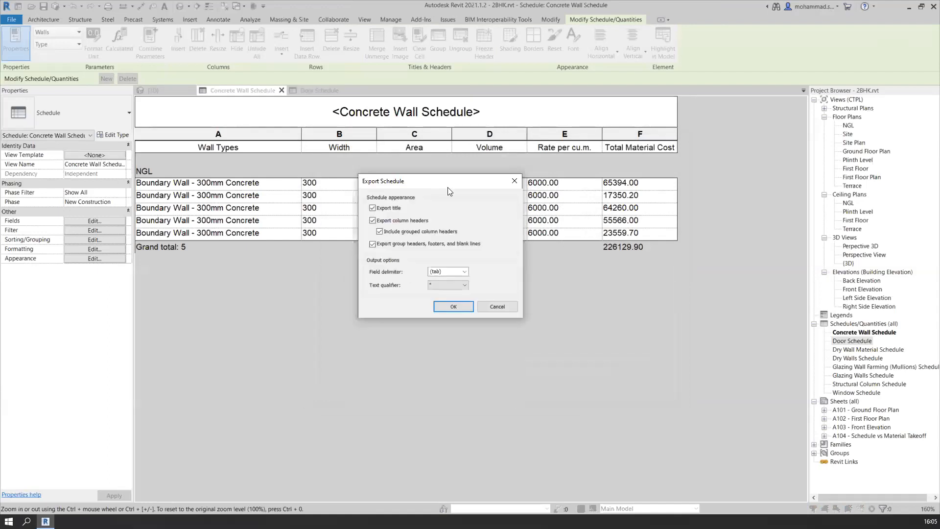
left_click(465, 273)
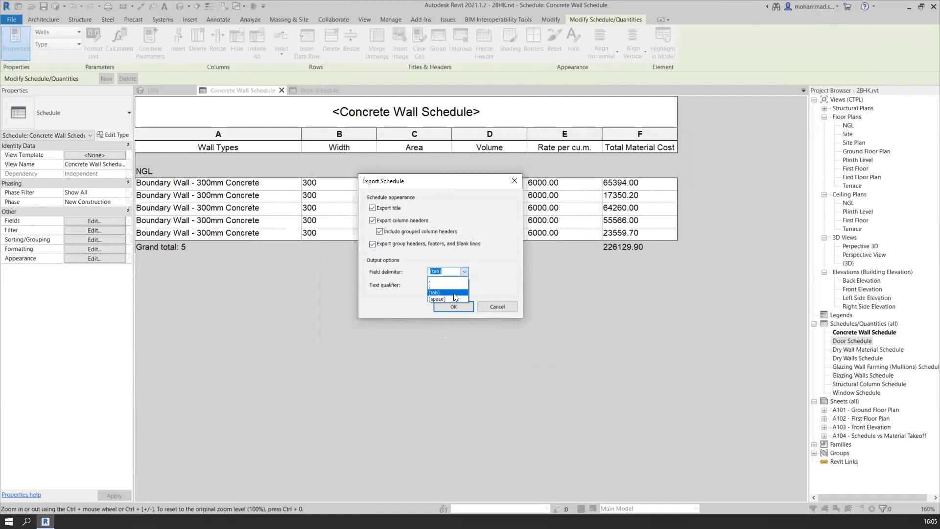
left_click(483, 276)
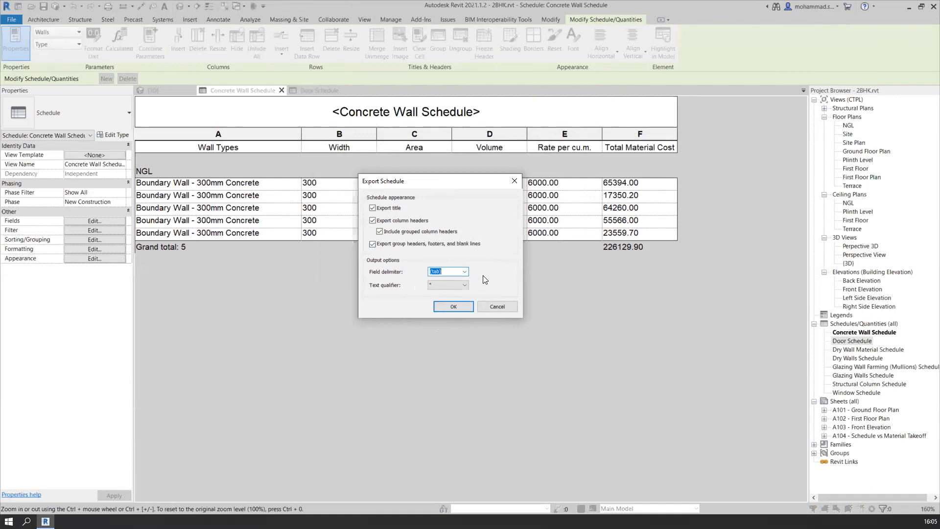
left_click(453, 307)
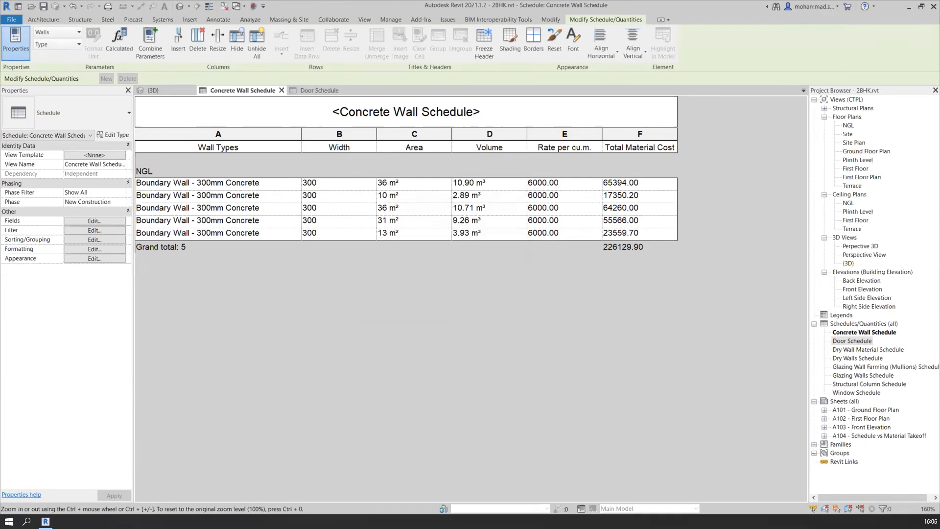
Switch to File Explorer, open Concrete Wall Schedule.txt from Documents in Notepad, review the exported rows and close it
key("super+e")
double_click(640, 184)
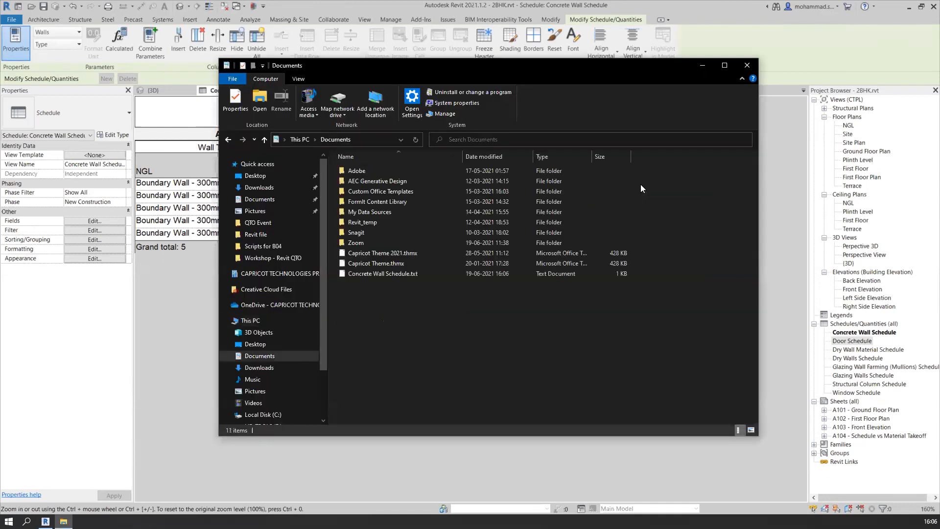
left_click(385, 278)
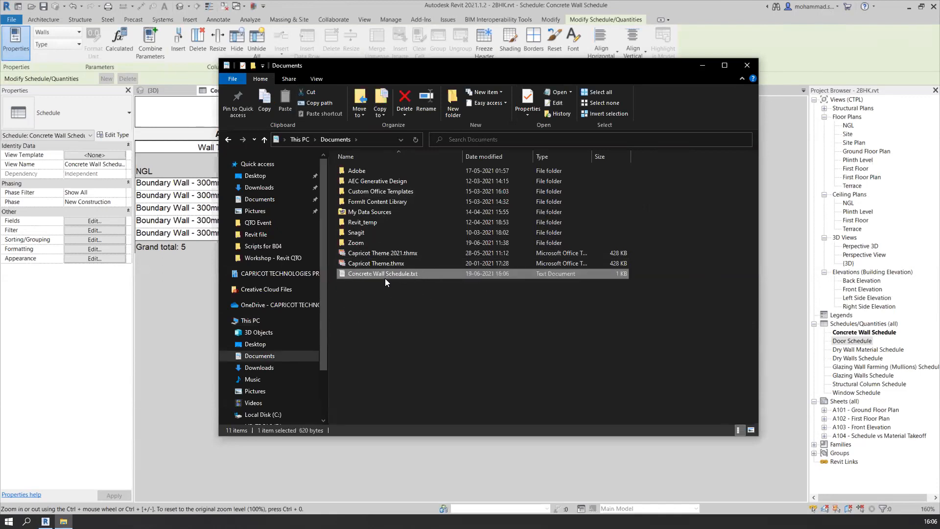
double_click(385, 278)
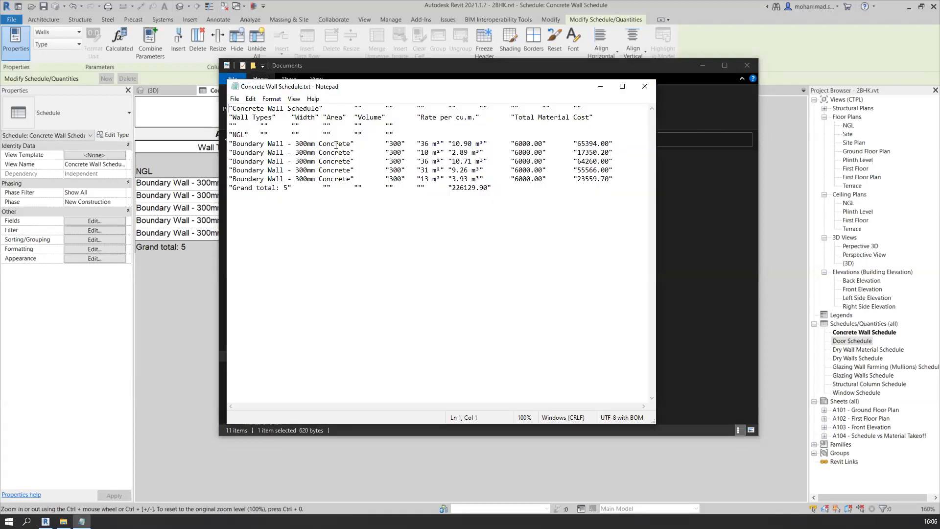
left_click_drag(261, 134, 265, 134)
left_click(645, 86)
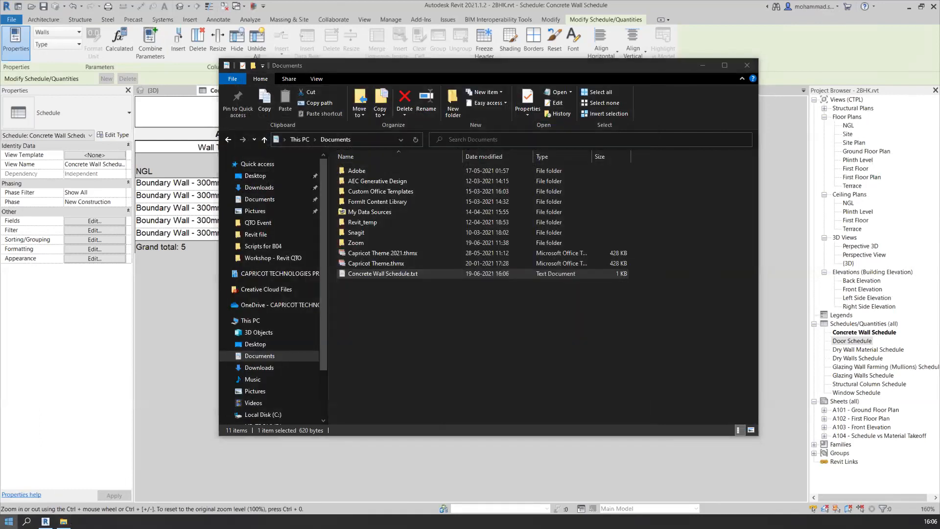
Try loading Concrete Wall Schedule.txt from File Explorer straight into Excel 2013, and close the resulting workbook
left_click(9, 521)
left_click(246, 357)
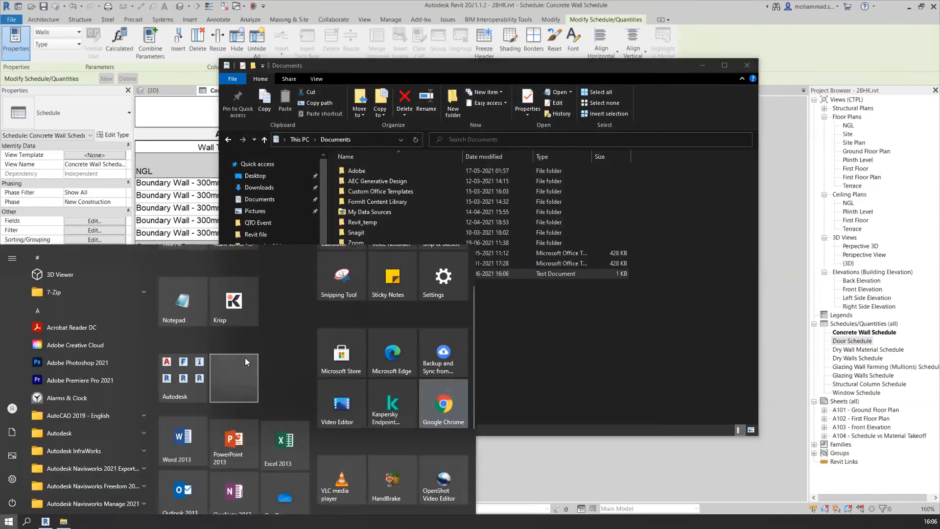
left_click(285, 330)
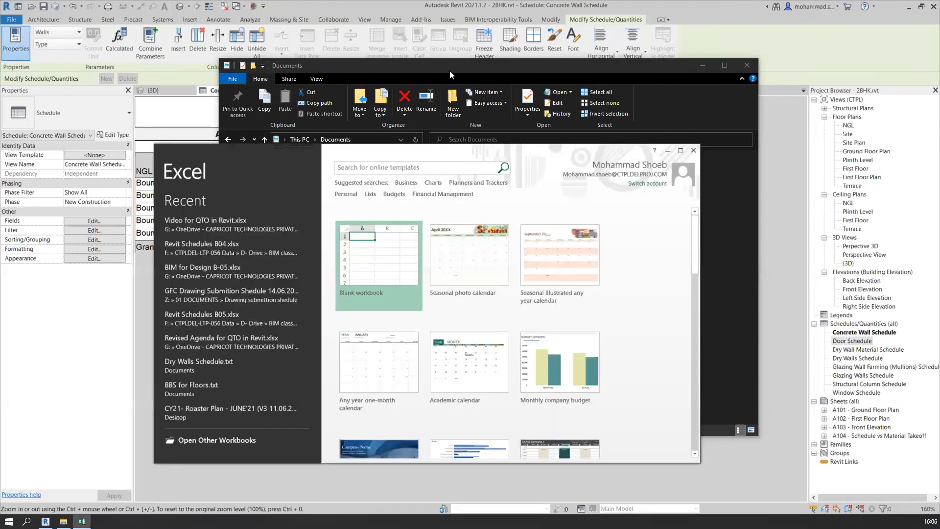
left_click(450, 71)
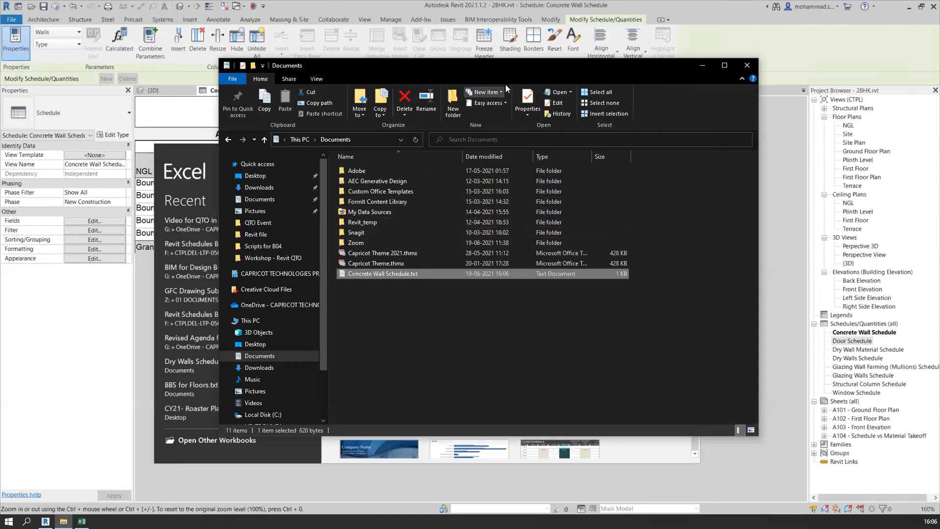
left_click_drag(455, 67, 303, 43)
left_click_drag(242, 251, 665, 287)
left_click(551, 42)
left_click(679, 150)
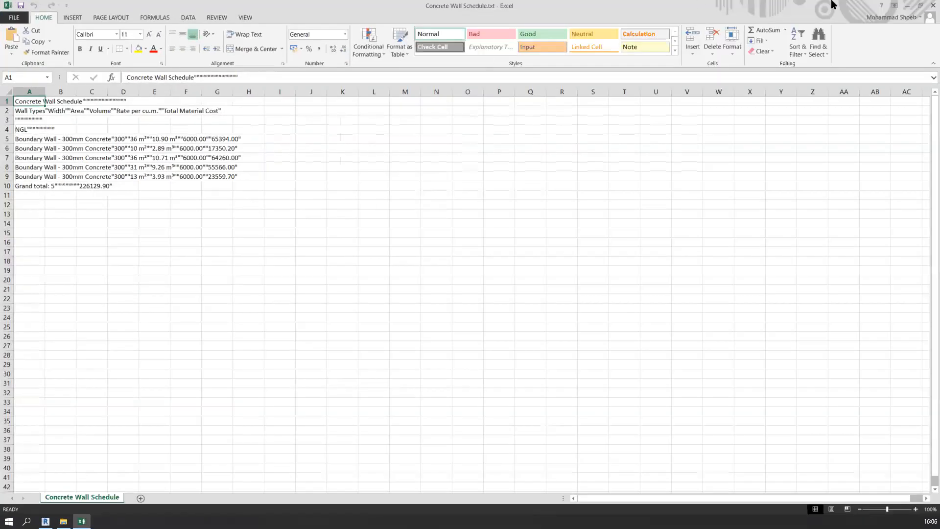
left_click(929, 3)
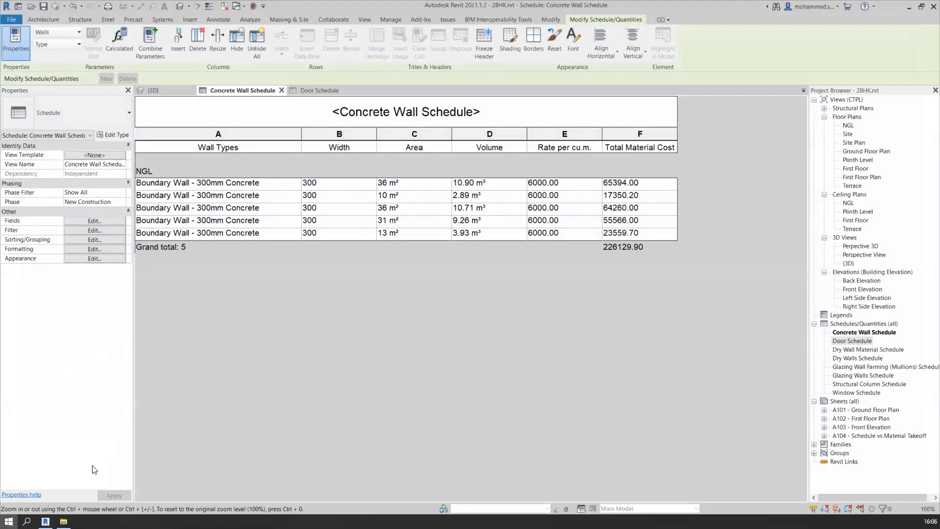
Launch Excel 2013 again and browse this computer's Documents folder for a file to open
left_click(9, 521)
left_click(237, 441)
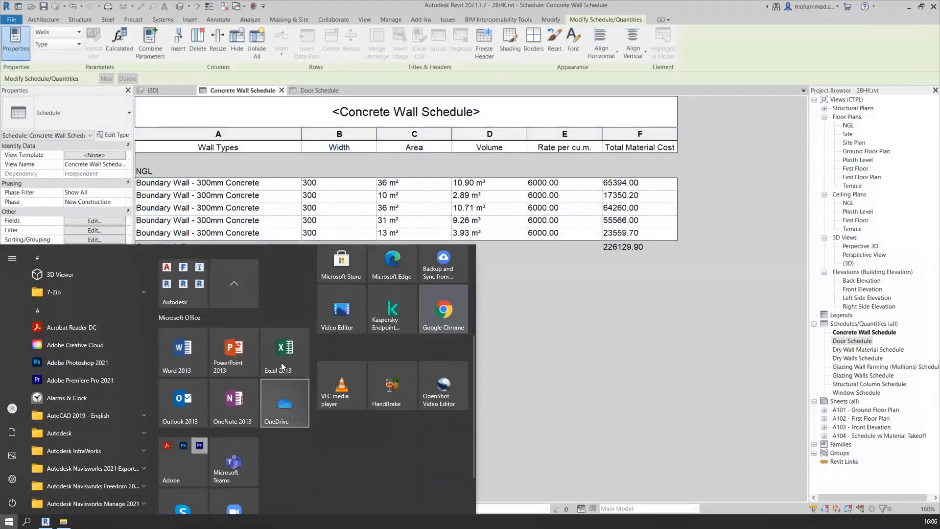
left_click(281, 362)
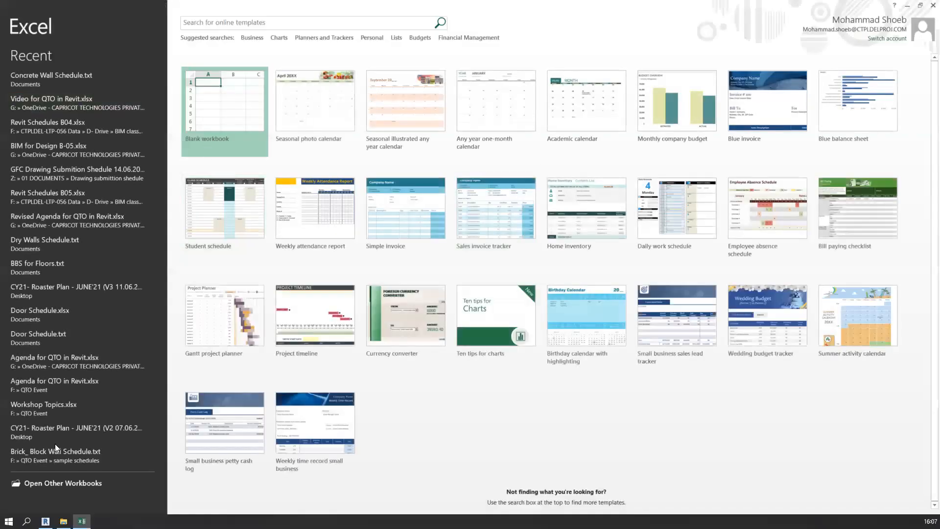
left_click(61, 483)
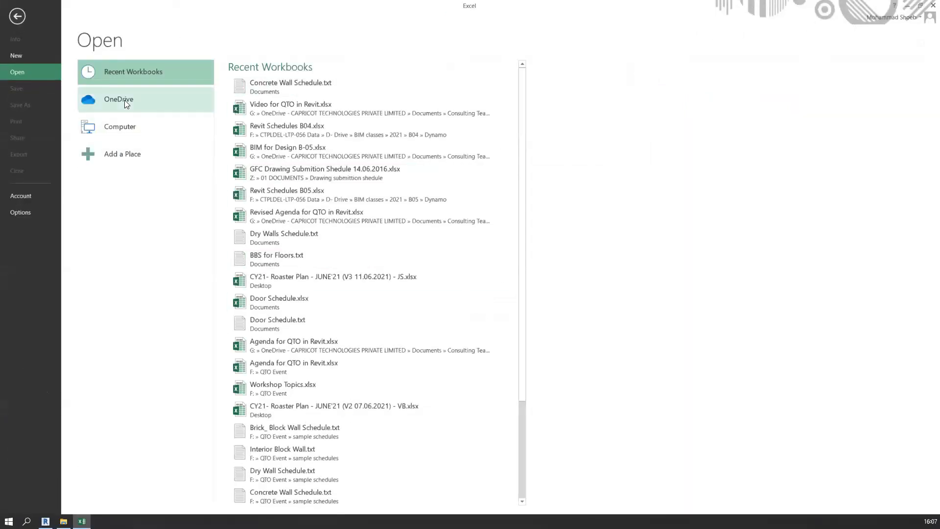
left_click(123, 130)
left_click(249, 245)
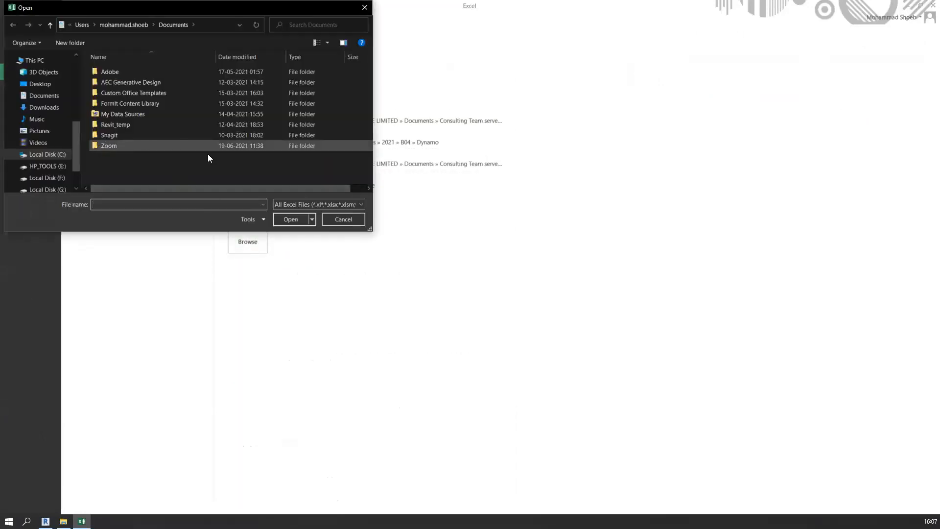
Filter the file list to Text Files (*.prn;*.txt;*.csv) and open Concrete Wall Schedule.txt in the Text Import Wizard
left_click(332, 206)
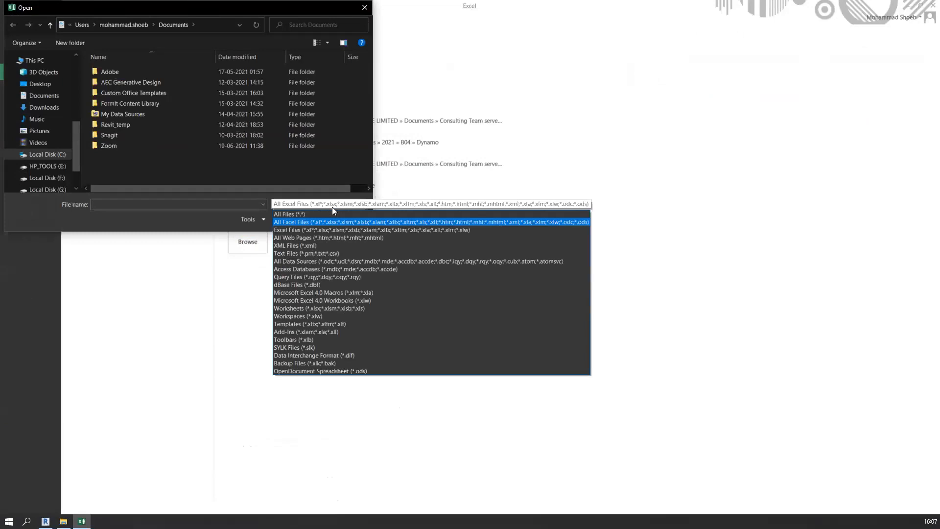
left_click(357, 253)
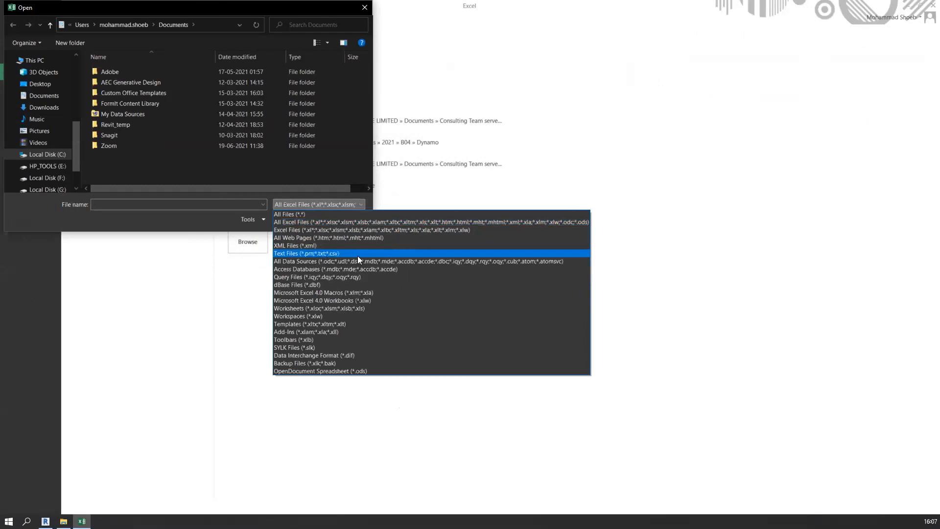
left_click(151, 157)
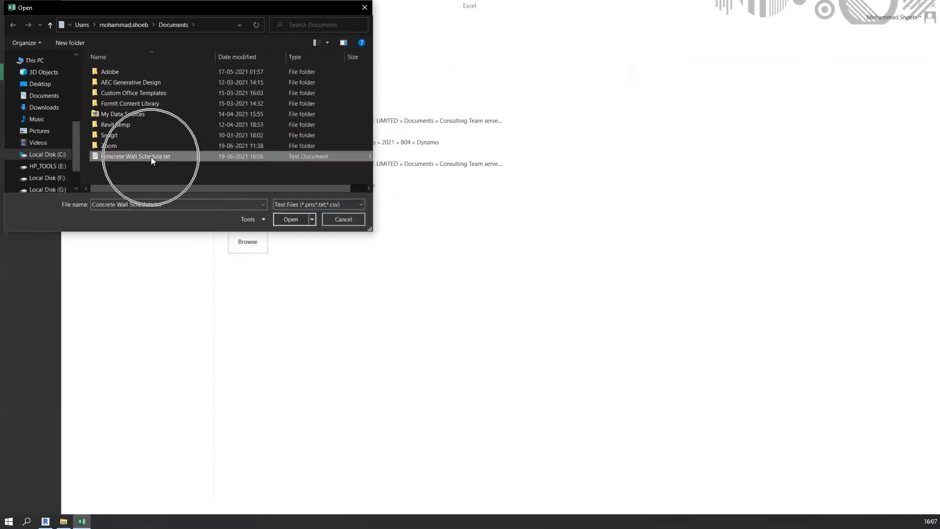
left_click(292, 219)
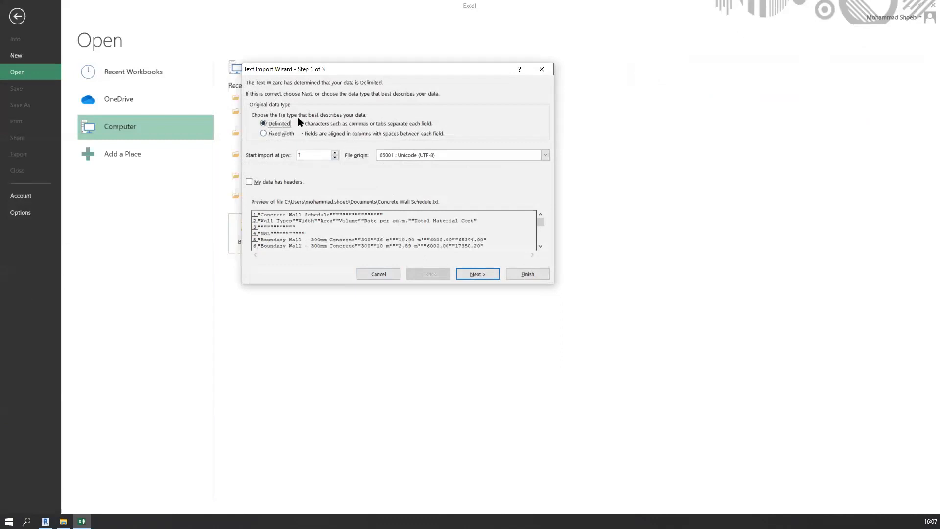
left_click_drag(381, 69, 633, 105)
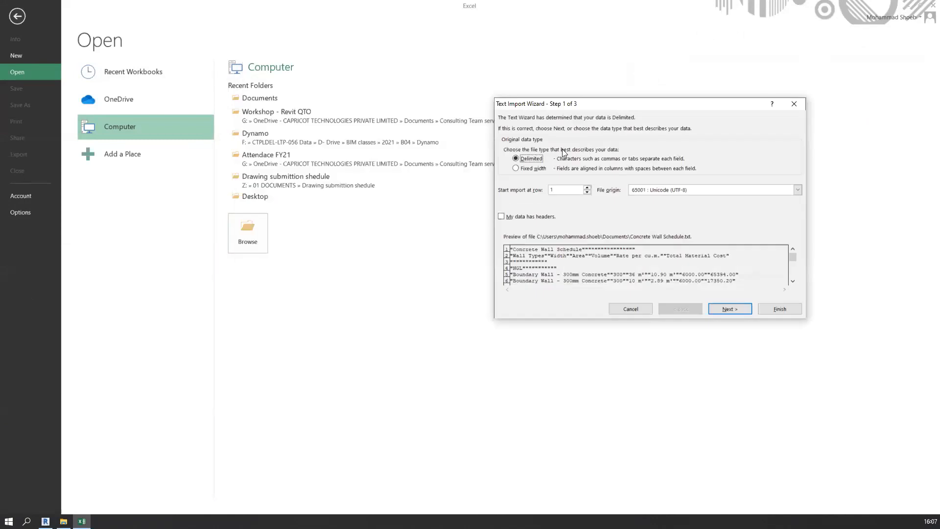
Finish the text import as delimited data with Tab as the delimiter
left_click(730, 309)
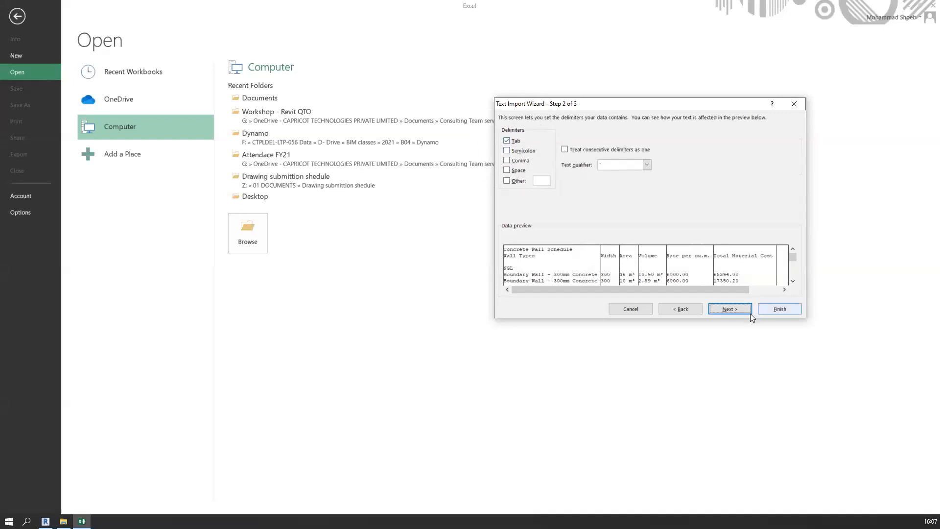
left_click(729, 309)
left_click(779, 309)
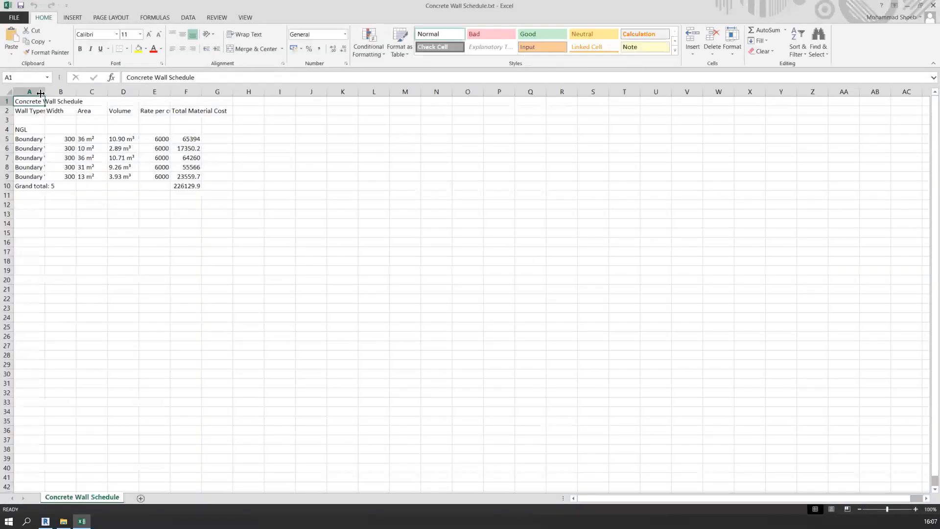
Widen columns A, B and C so the full wall type names fit and the Width and Area columns have more room
mouse_move(64, 98)
left_mouse_down()
mouse_move(148, 96)
mouse_move(77, 93)
left_mouse_up()
scroll(102, 145, "up", 5, "ctrl")
scroll(189, 102, "up", 3, "ctrl")
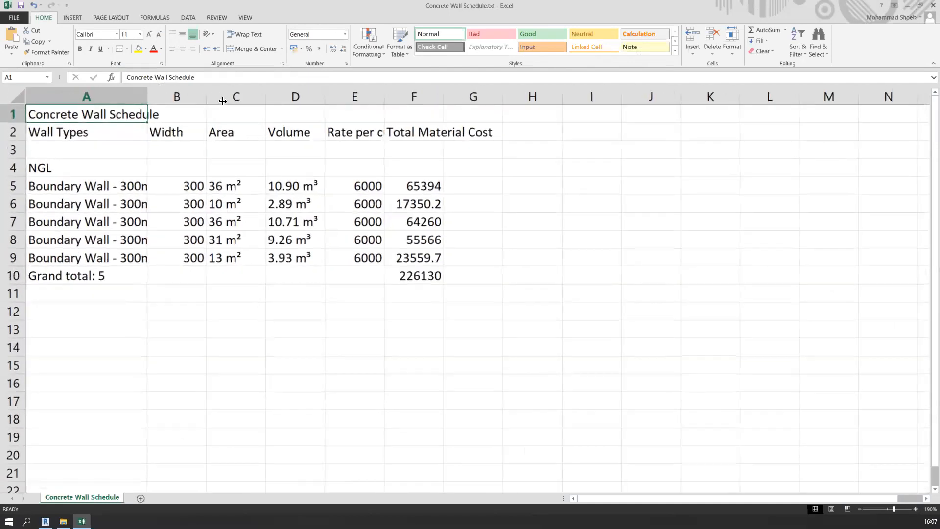
left_click_drag(167, 98, 345, 105)
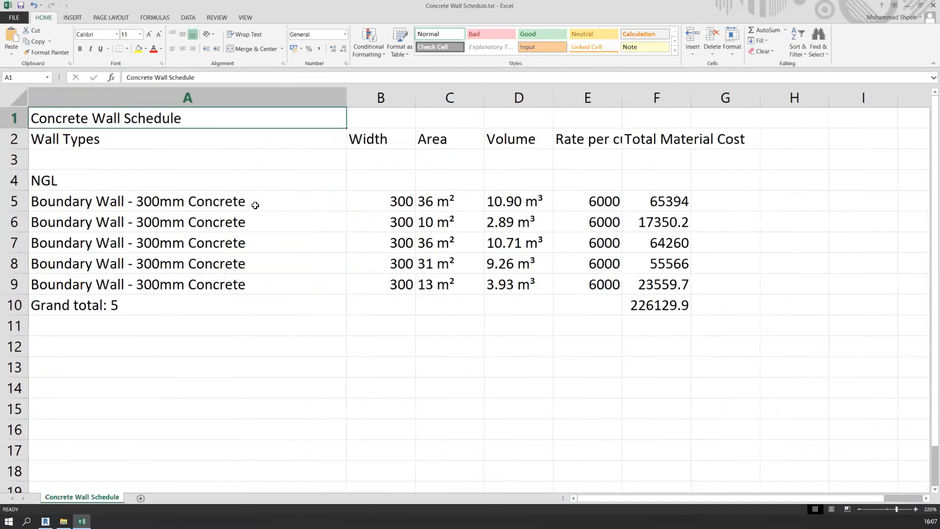
scroll(250, 212, "down", 1, "ctrl")
left_click_drag(399, 95, 416, 98)
left_click_drag(481, 97, 512, 102)
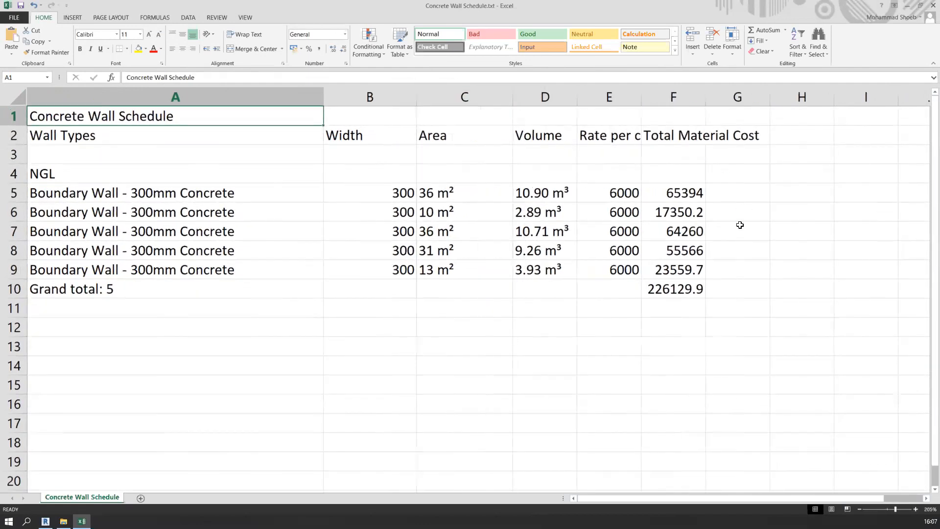
Set the Total Material Cost in cell F8 to 36220 and check the grand total in F10
left_click(695, 294)
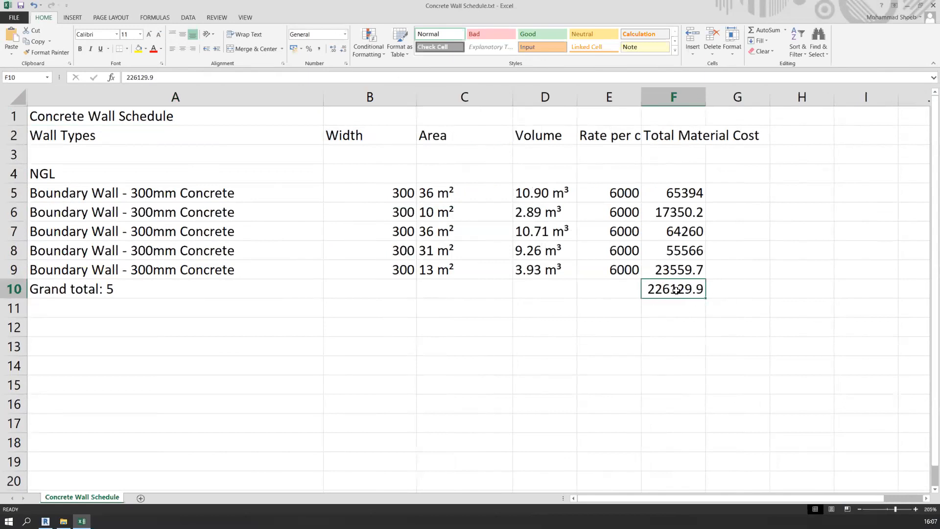
left_click_drag(686, 193, 689, 269)
left_click(684, 251)
left_click(684, 251)
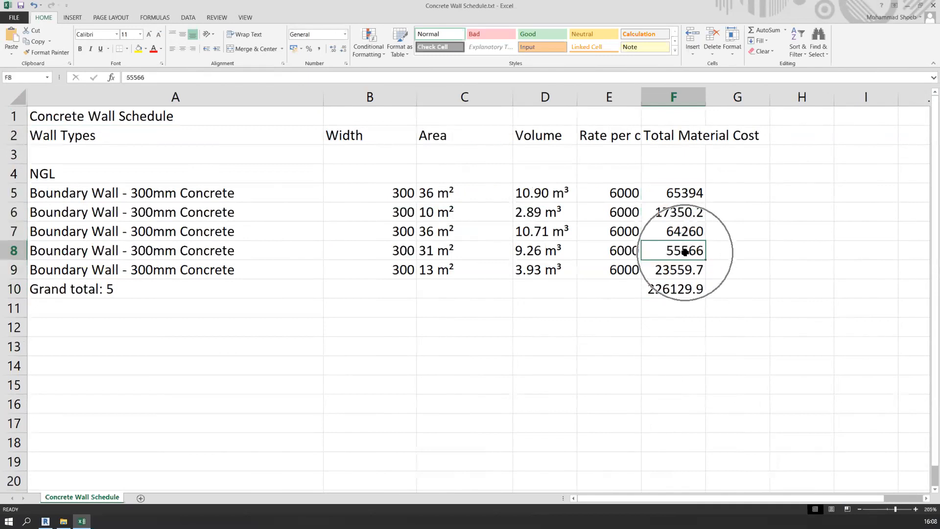
type("36220")
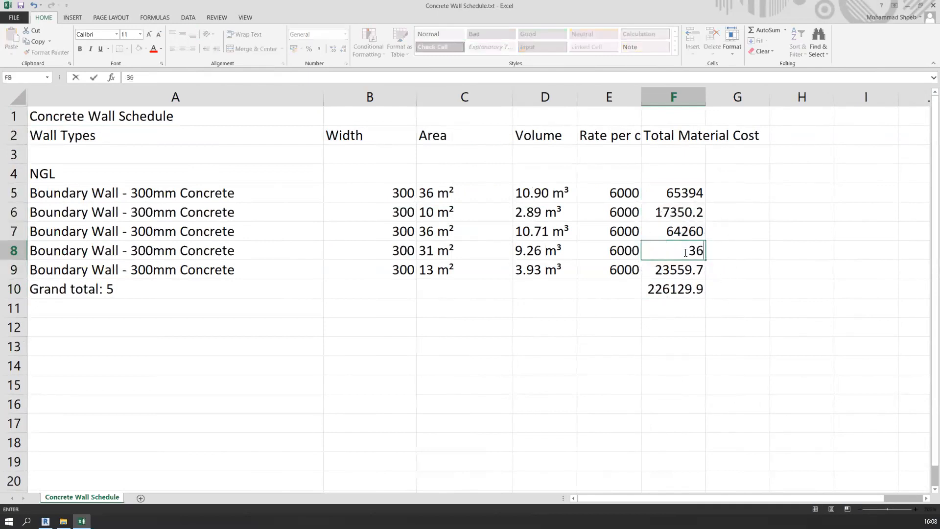
left_click(687, 289)
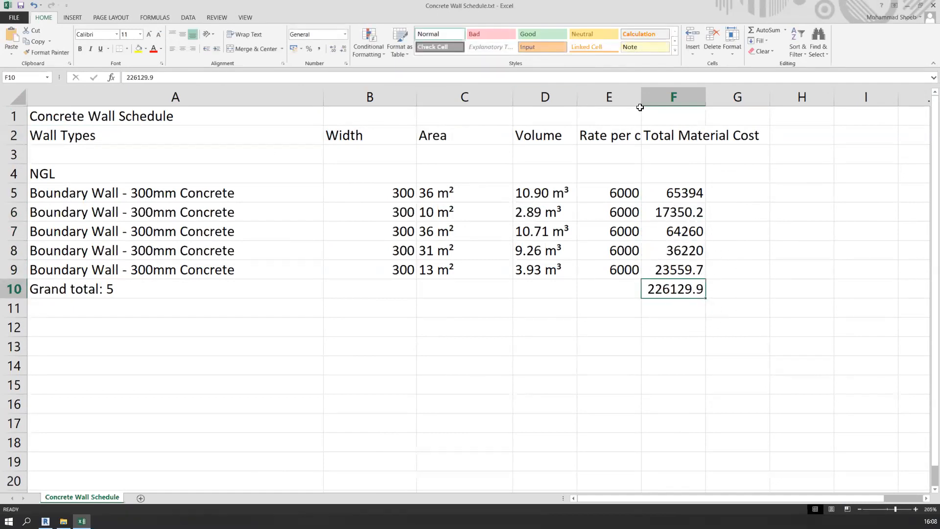
Widen column E to fit the full Rate per cu.m. heading
left_click_drag(641, 102, 676, 98)
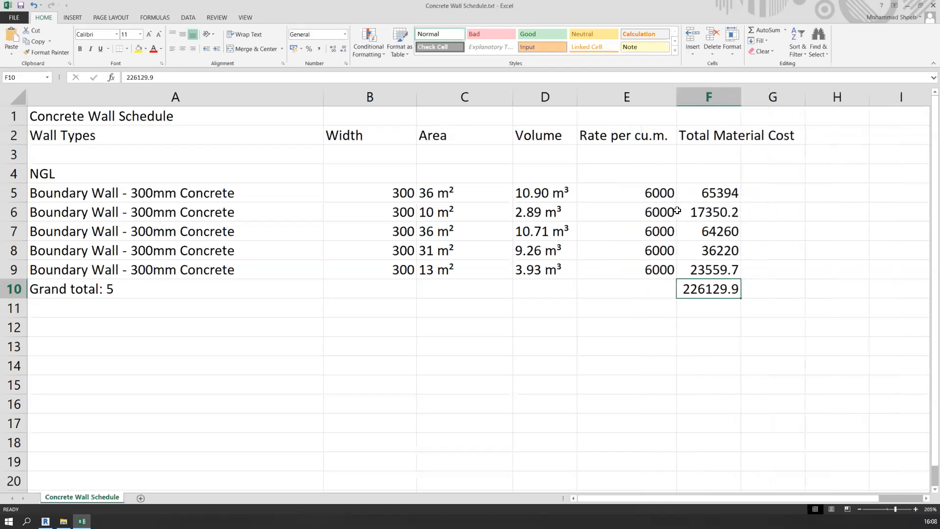
scroll(514, 296, "down", 2, "ctrl")
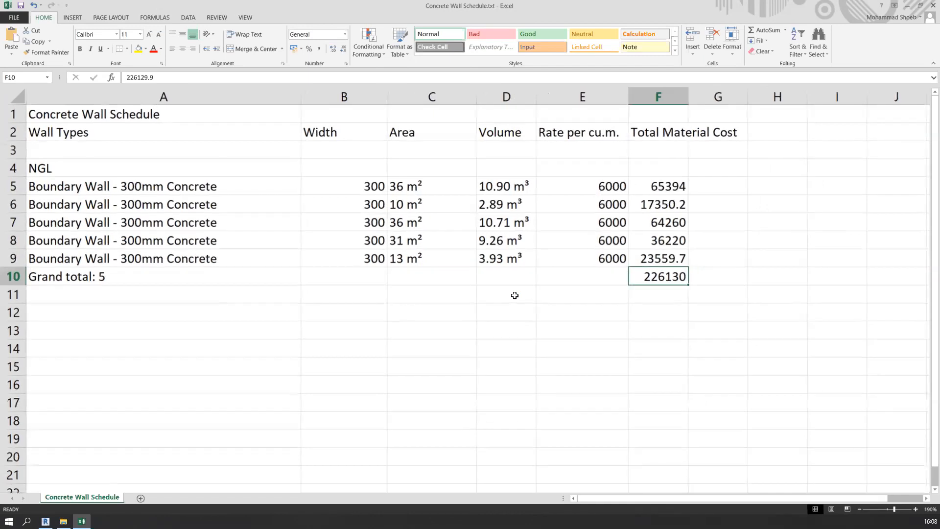
scroll(514, 295, "down", 1, "ctrl")
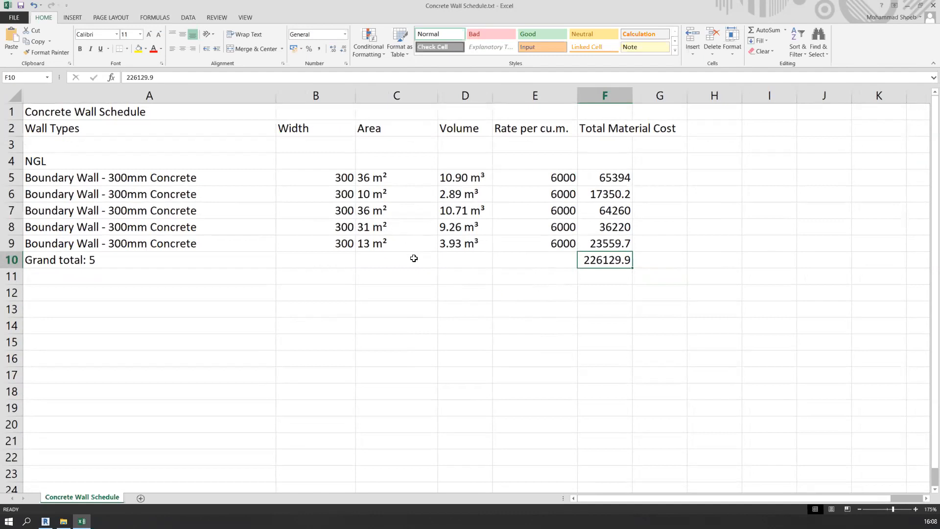
Save the sheet in Documents as Concrete Wall Schedule.xlsx with the Excel Workbook (*.xlsx) type, and close Excel
left_click(16, 16)
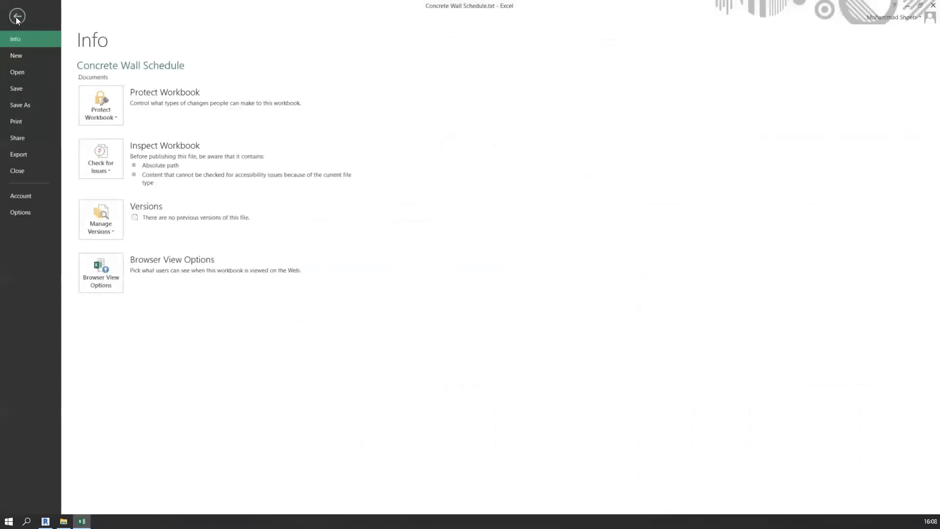
left_click(26, 106)
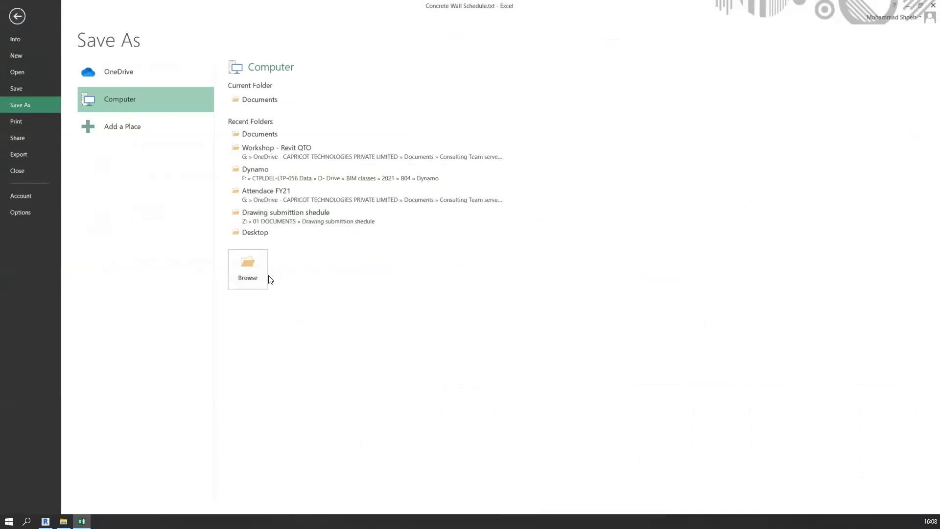
left_click(249, 274)
key("ctrl")
key("ctrl")
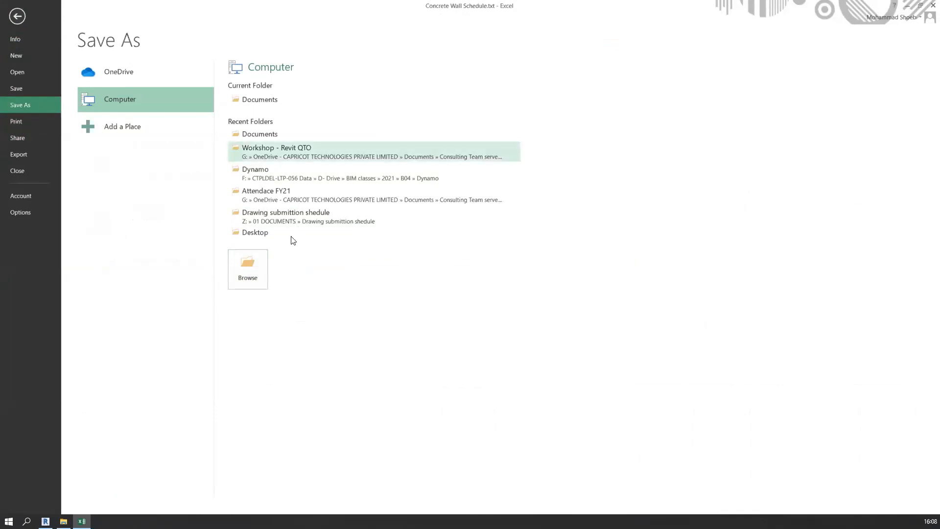
left_click(251, 273)
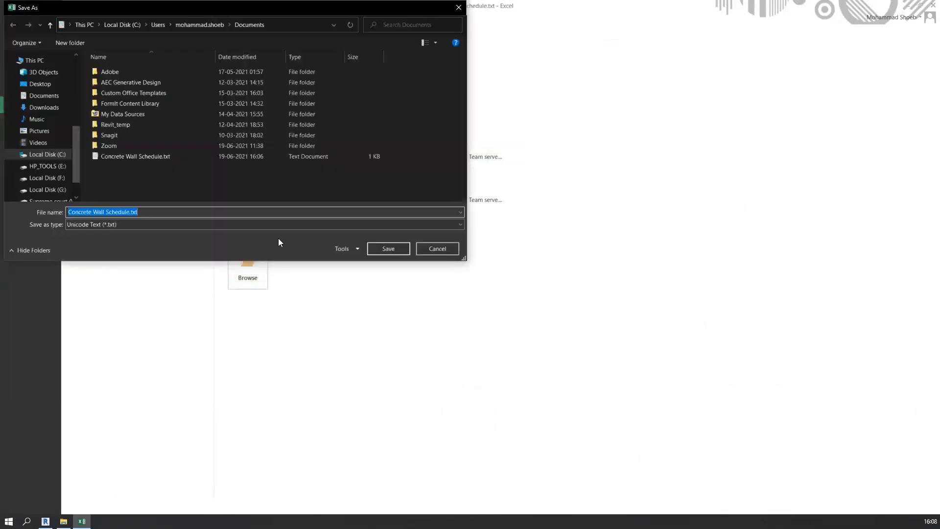
left_click(237, 223)
left_click(236, 224)
left_click(237, 224)
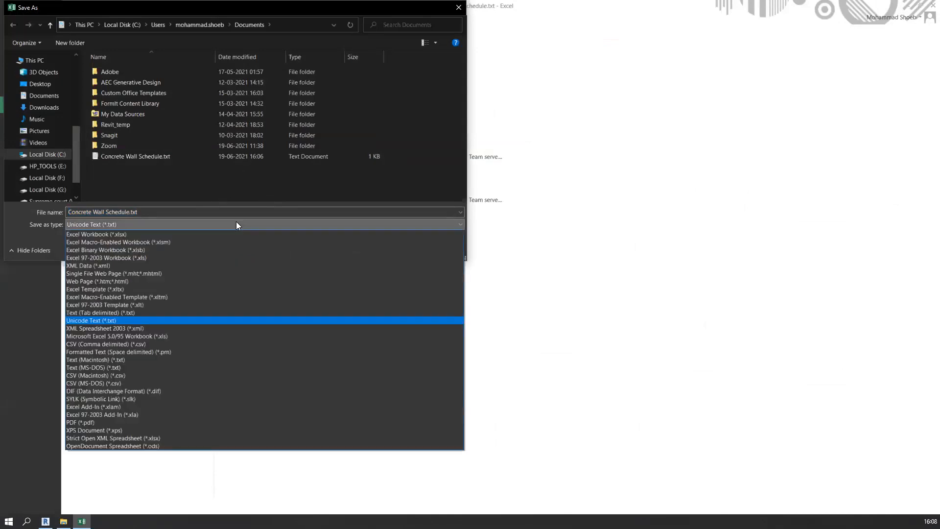
left_click(234, 235)
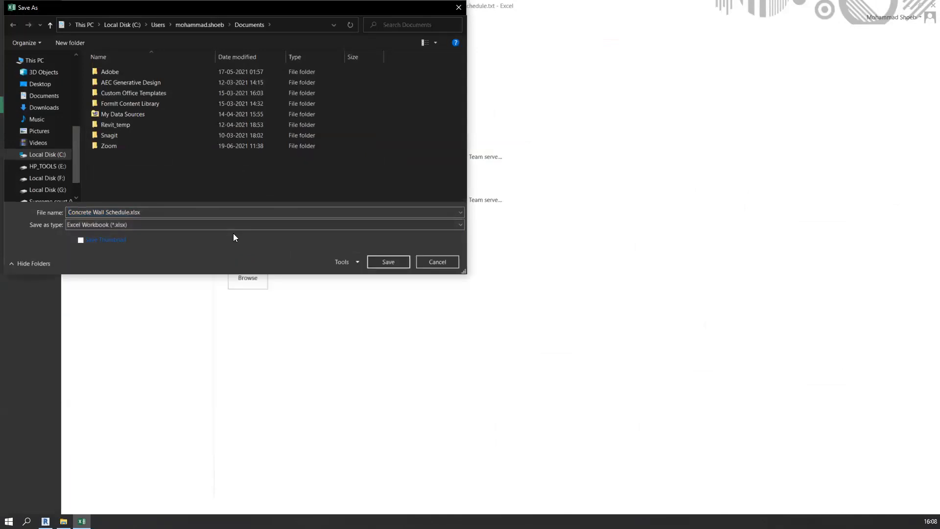
left_click(387, 260)
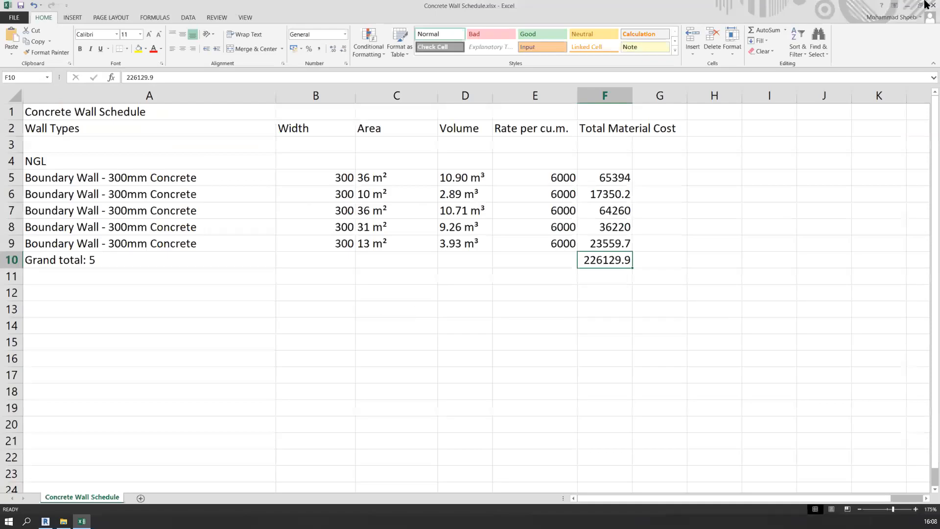
left_click(920, 9)
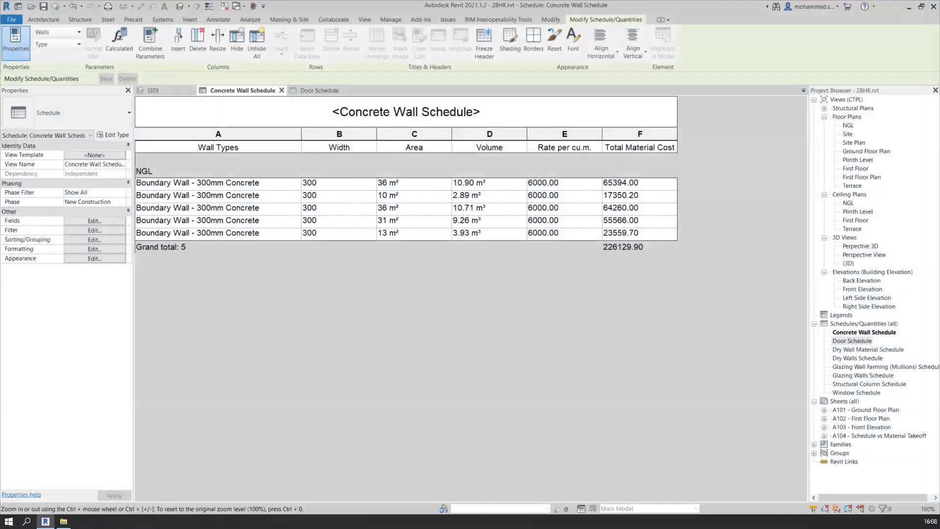
Switch to File Explorer, check Concrete Wall Schedule.xlsx and its file type in Documents, and close the window
left_click(63, 520)
left_click(238, 260)
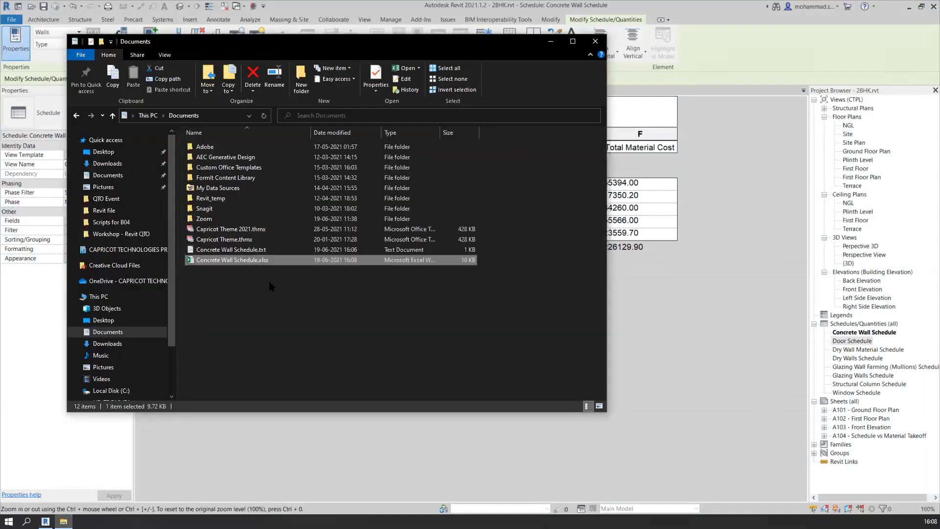
left_click_drag(439, 134, 478, 134)
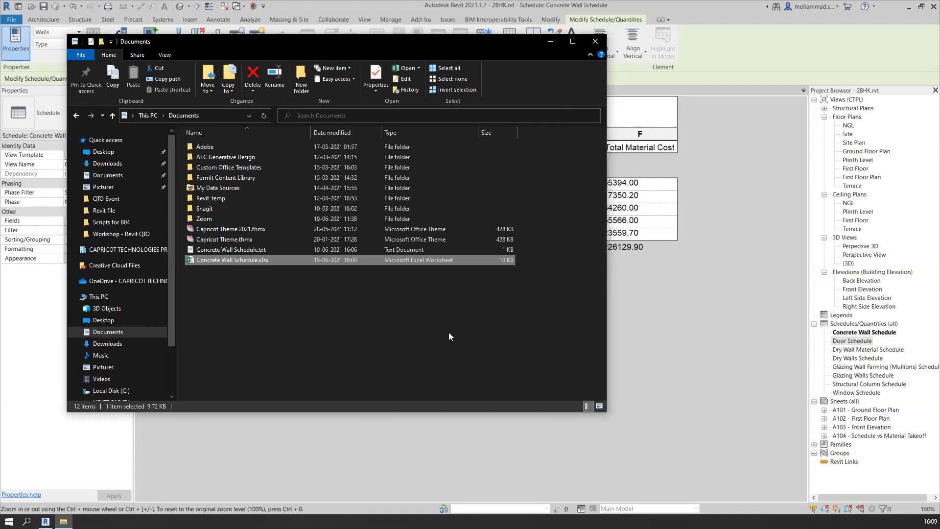
left_click(595, 44)
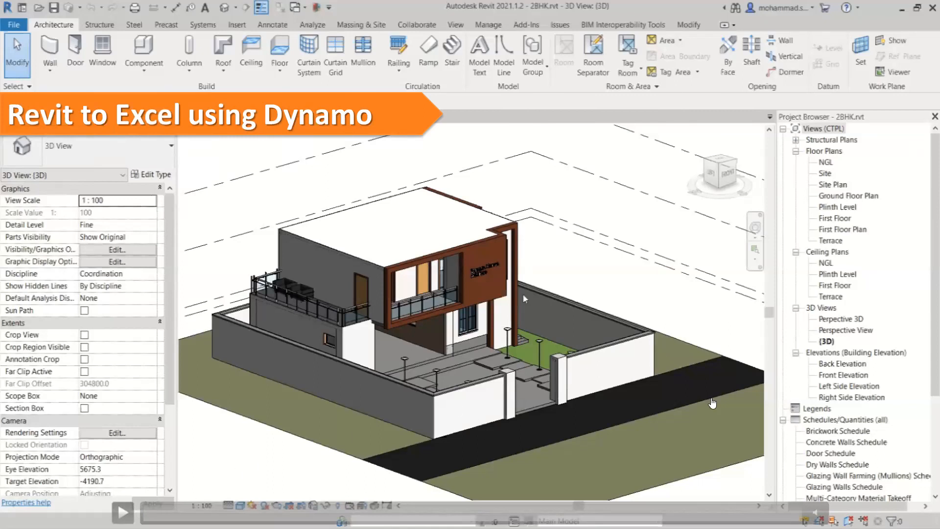
Launch Dynamo from the Revit 2BHK model and open the recent Export to excel script
left_click(713, 404)
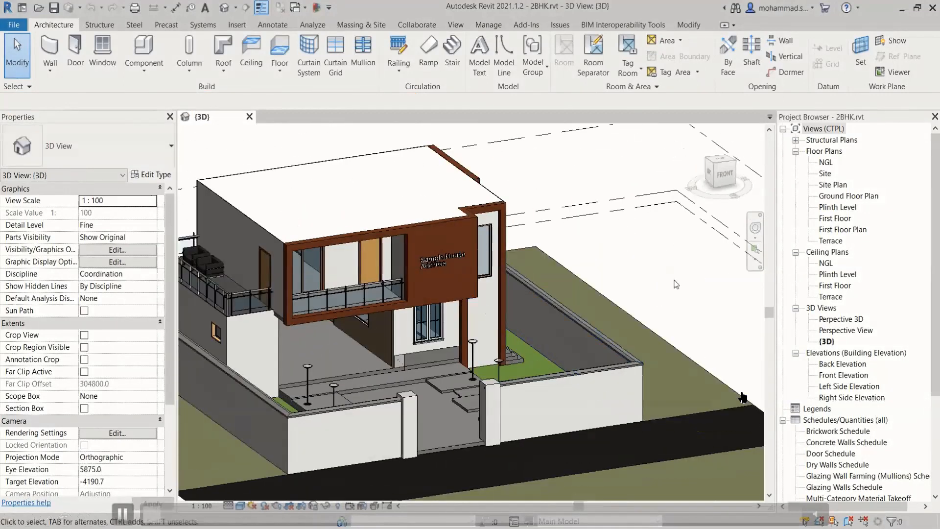
middle_click_drag(659, 314, 649, 317)
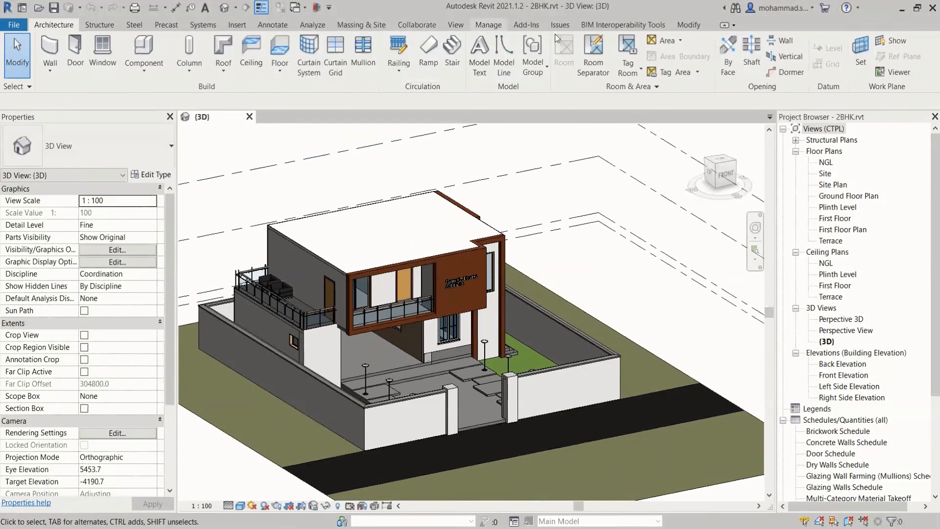
left_click(488, 25)
left_click(869, 68)
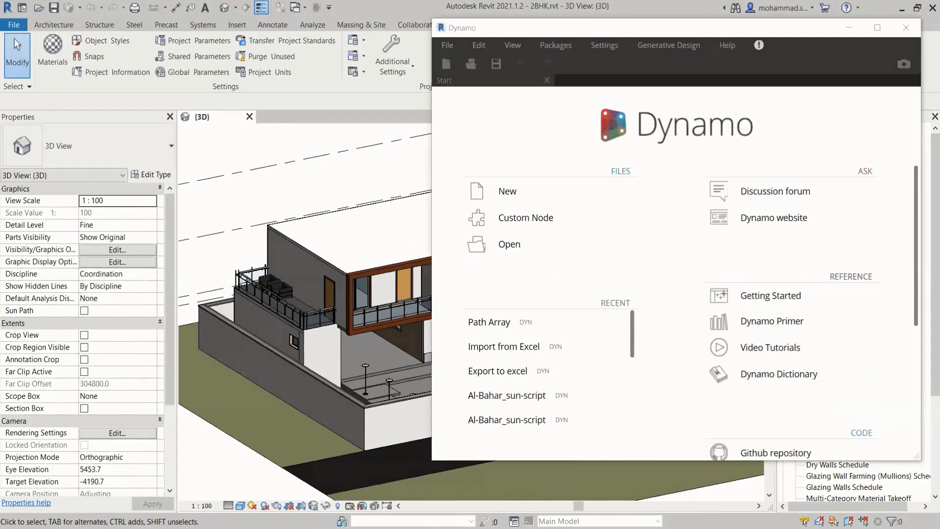
left_click_drag(674, 31, 595, 41)
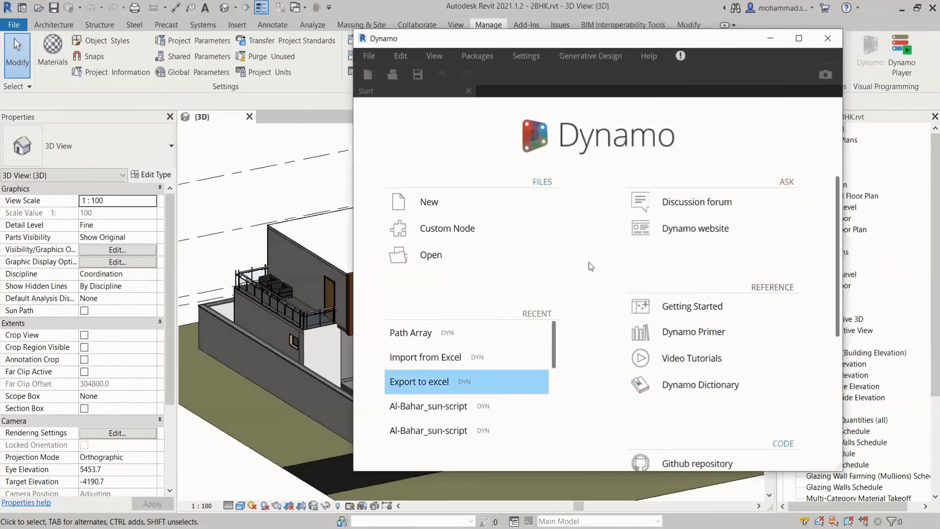
scroll(574, 288, "up", 8)
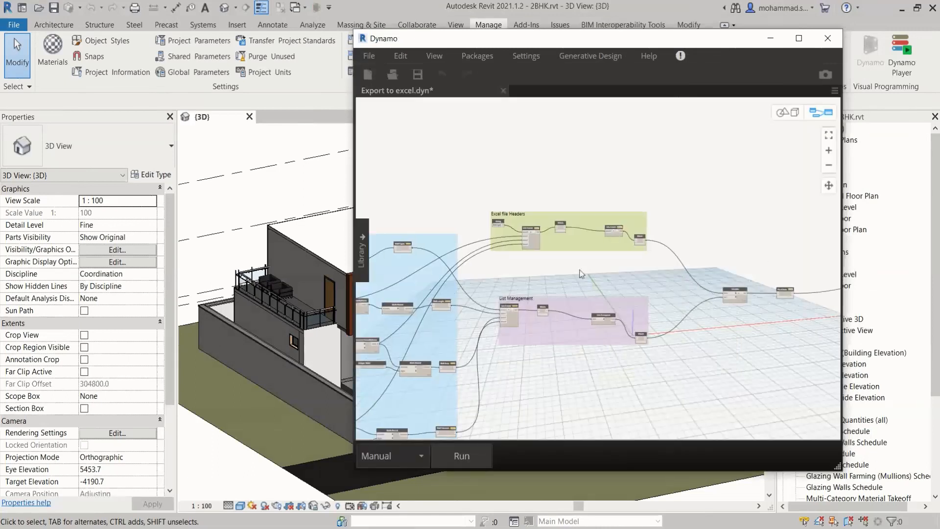
Examine the type options of the Element Types node, keeping Wall, and review the node groups of the whole graph
scroll(451, 267, "up", 4)
middle_click_drag(445, 284, 794, 181)
scroll(552, 307, "up", 4)
scroll(552, 307, "up", 2)
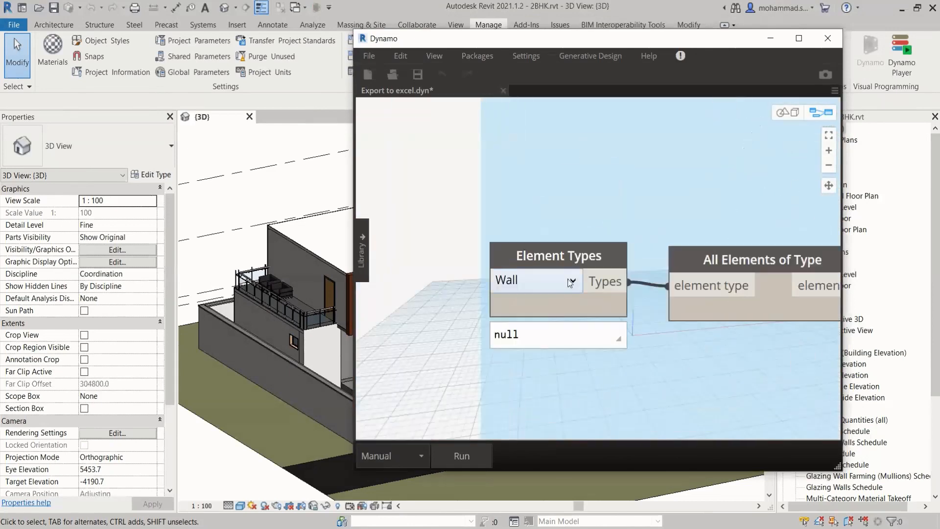
left_click(571, 282)
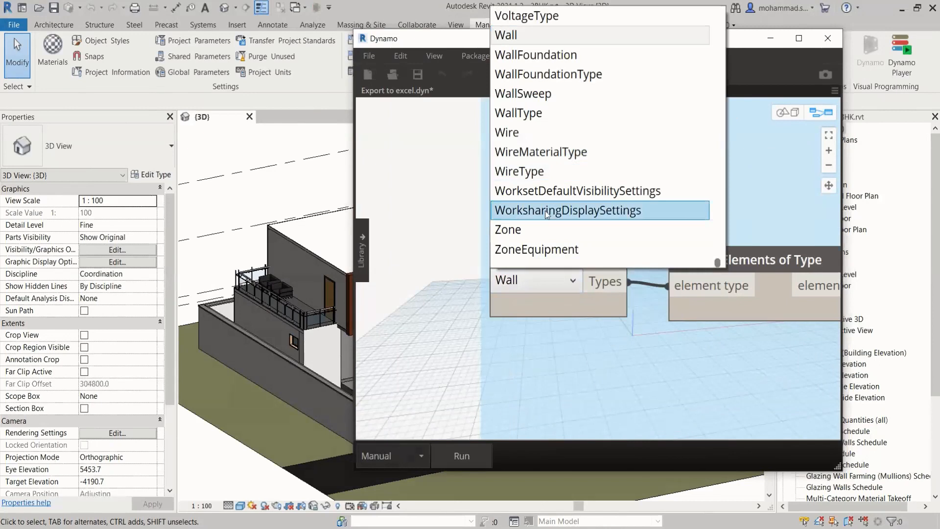
scroll(547, 215, "up", 10)
scroll(553, 147, "up", 3)
scroll(557, 139, "up", 7)
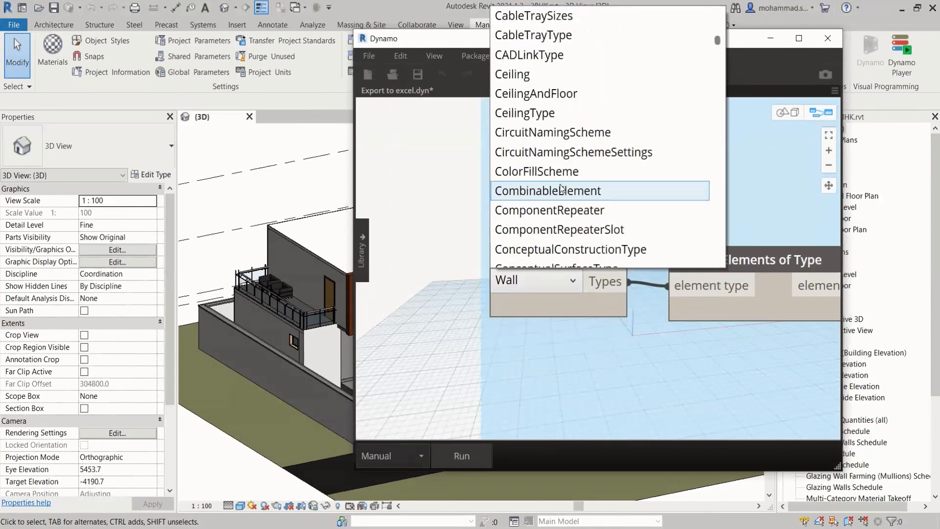
scroll(556, 98, "up", 4)
scroll(536, 215, "down", 4)
scroll(536, 240, "down", 12)
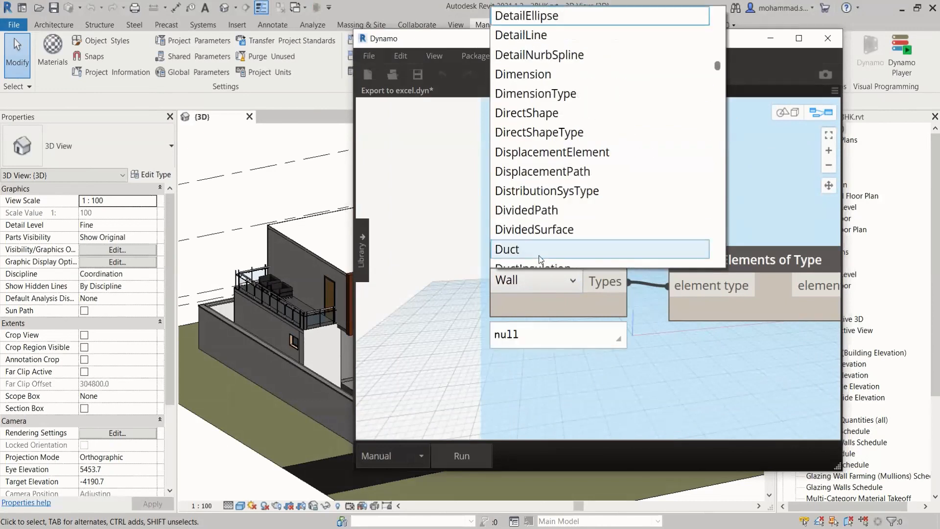
scroll(540, 258, "down", 3)
scroll(539, 255, "down", 2)
scroll(539, 256, "up", 2)
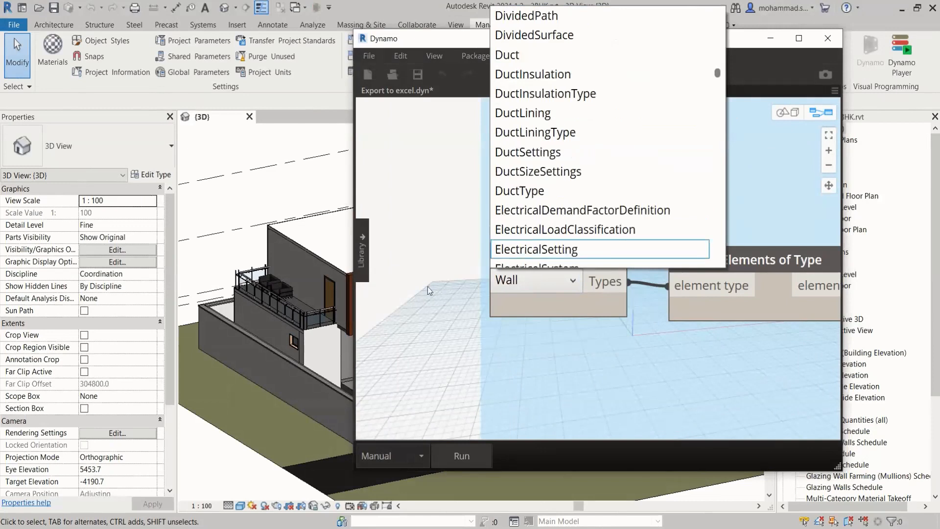
left_click(433, 287)
scroll(447, 334, "down", 2)
scroll(447, 332, "down", 4)
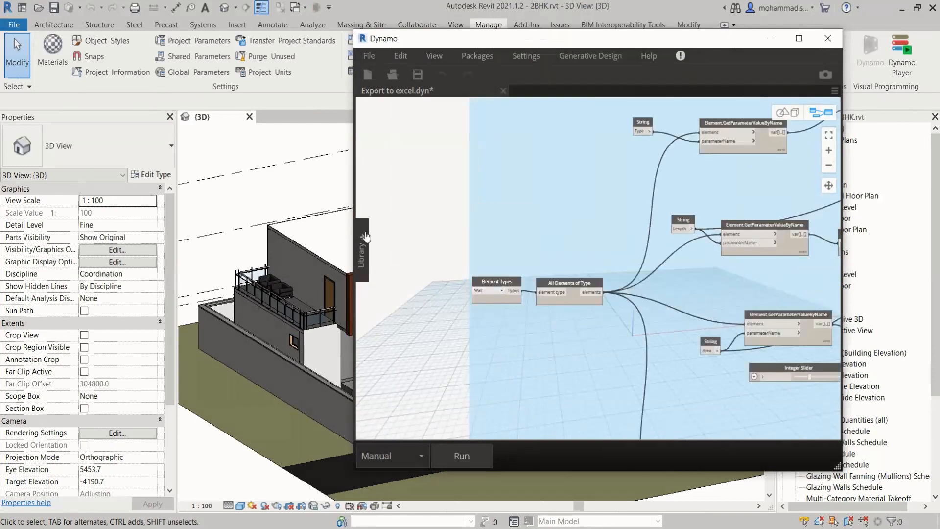
scroll(414, 266, "down", 4)
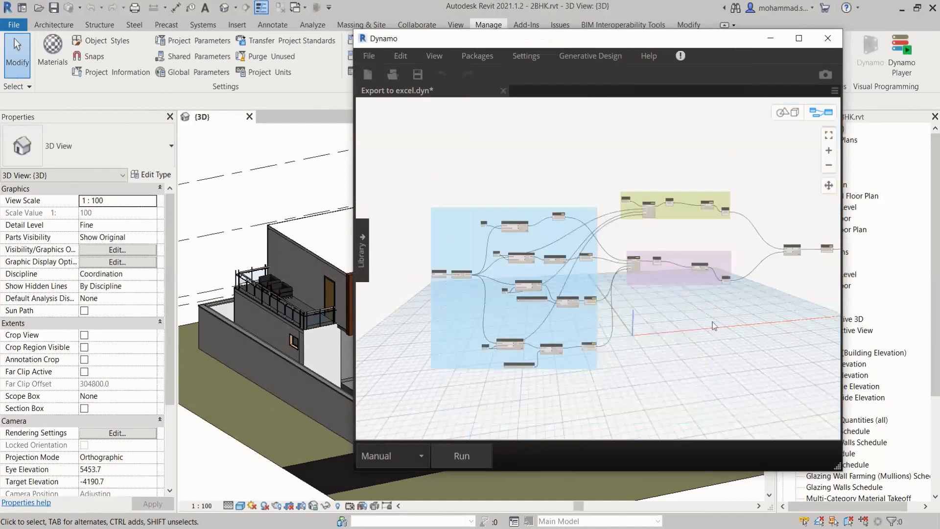
Review the inputs of the Data.ExportExcel node in the Export to Excel group and run the Dynamo graph
scroll(570, 342, "up", 1)
scroll(748, 243, "up", 8)
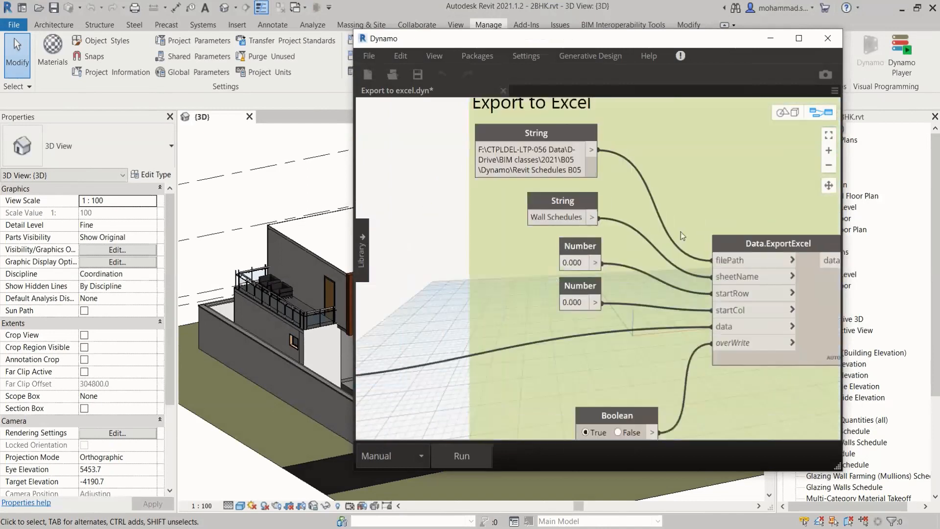
scroll(675, 231, "down", 5)
left_click(470, 455)
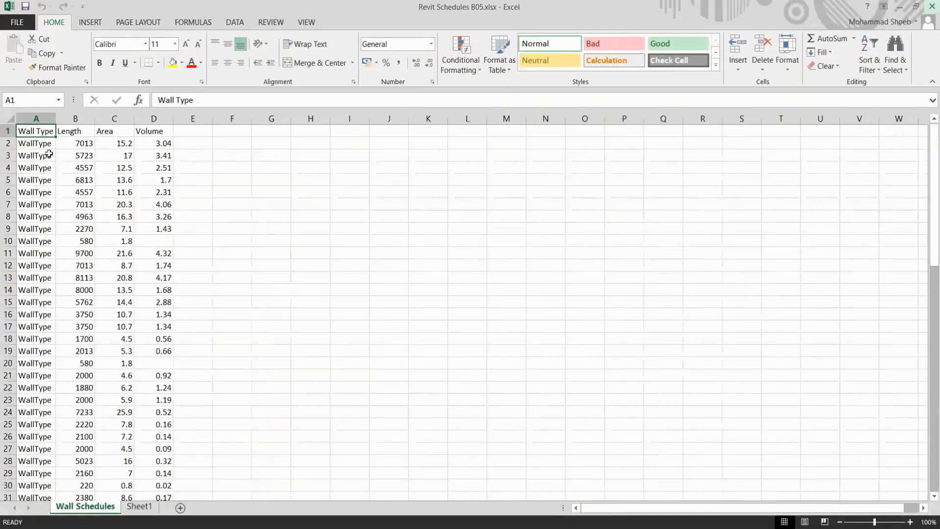
Look through the exported rows on the Wall Schedules sheet and widen the Wall Type, Length, Area and Volume columns
left_click_drag(55, 119, 79, 119)
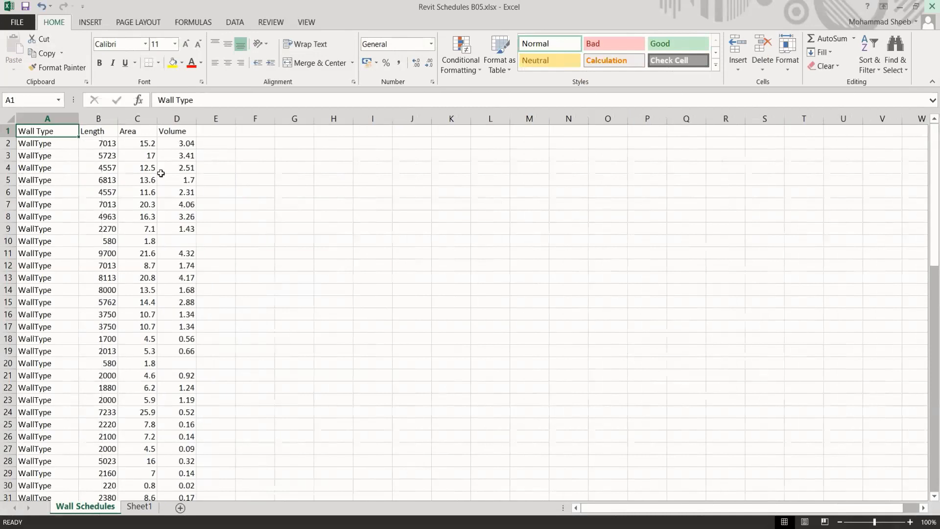
scroll(174, 366, "down", 5)
scroll(175, 366, "down", 16)
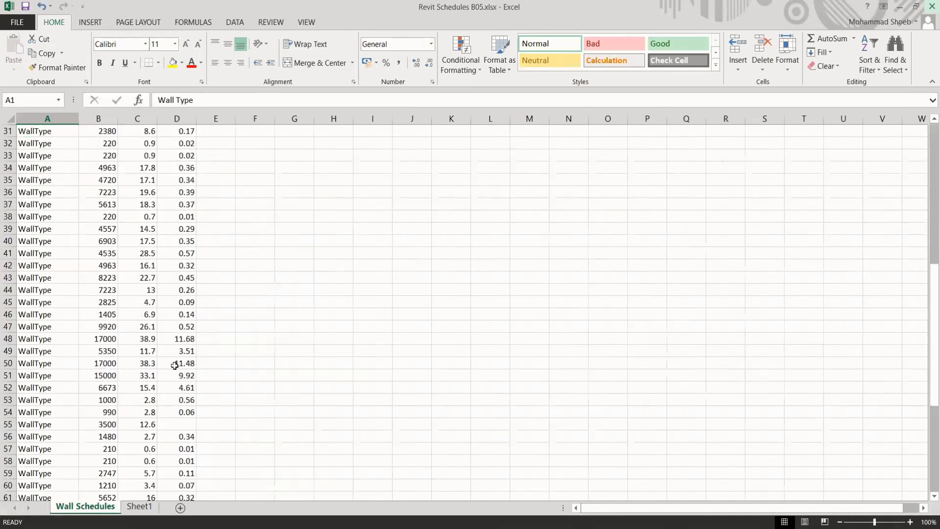
scroll(175, 366, "up", 7)
scroll(175, 366, "up", 14)
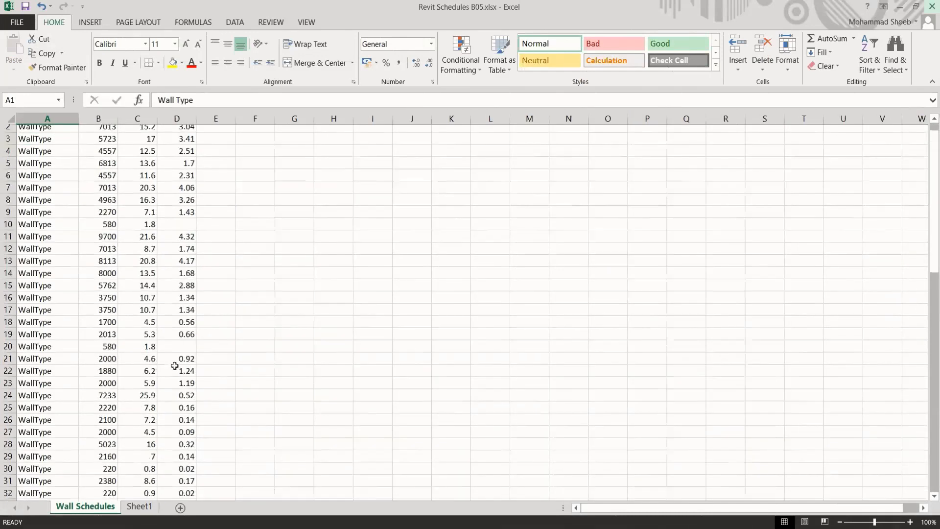
left_click_drag(205, 116, 220, 117)
left_click_drag(158, 118, 176, 118)
left_click_drag(118, 119, 126, 119)
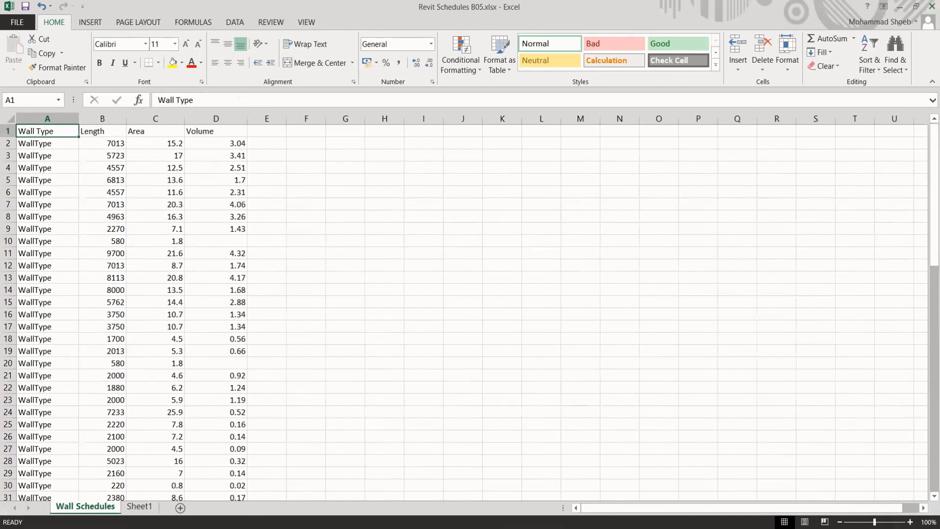
Switch back to Dynamo and set the graph's run mode to Automatic
left_click(237, 527)
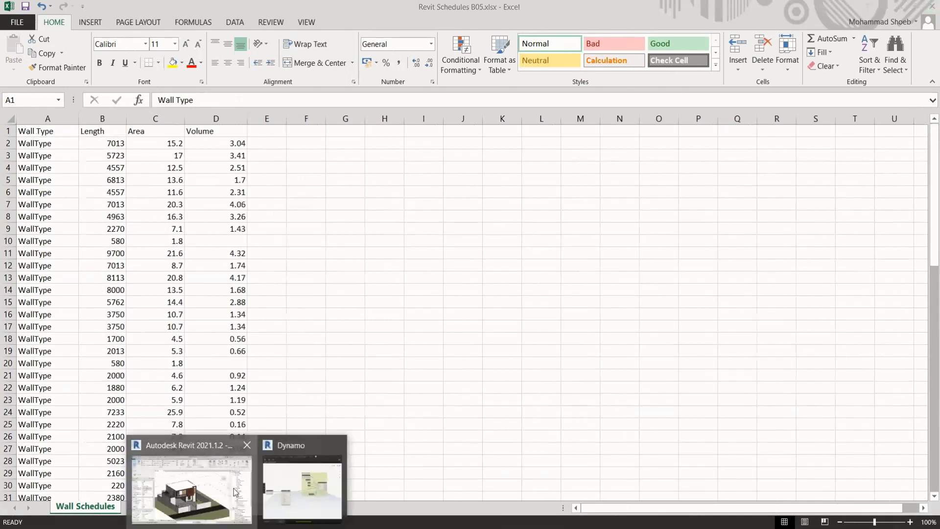
left_click(235, 491)
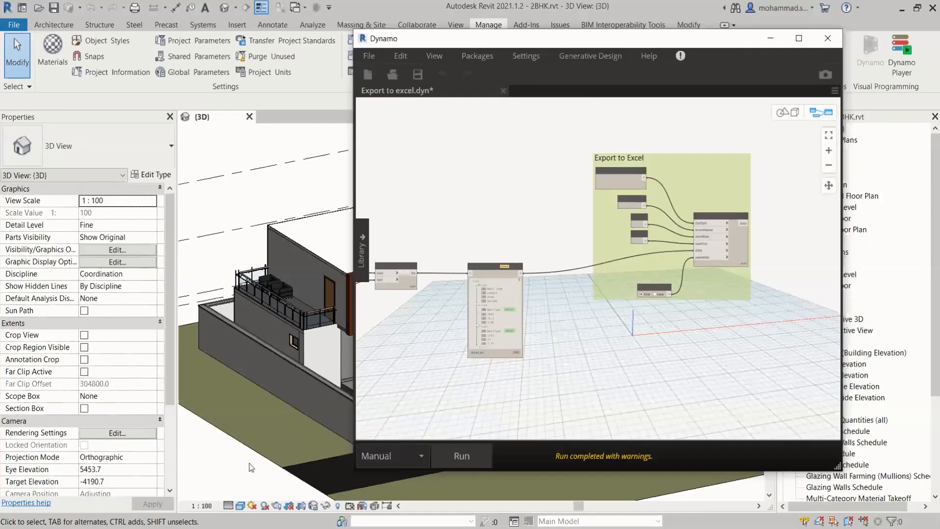
left_click(410, 448)
left_click(390, 504)
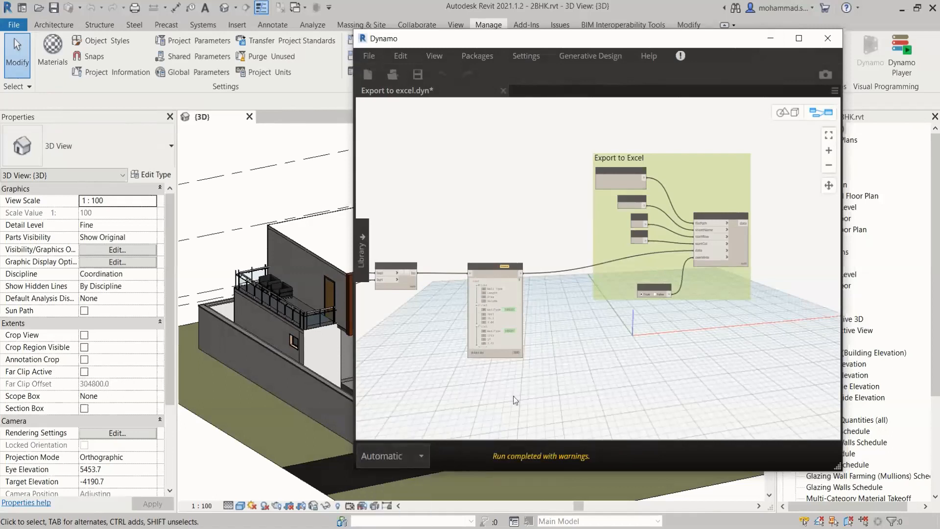
Minimize Dynamo and inspect the properties of the long Boundary Wall - 300mm Concrete beside the house in the 3D view
left_click(776, 38)
scroll(608, 275, "up", 2)
middle_click_drag(609, 275, 486, 289, "shift")
scroll(629, 340, "up", 2)
middle_click_drag(629, 340, 471, 368)
scroll(501, 357, "down", 2)
scroll(459, 423, "up", 3)
middle_click_drag(460, 445, 420, 366)
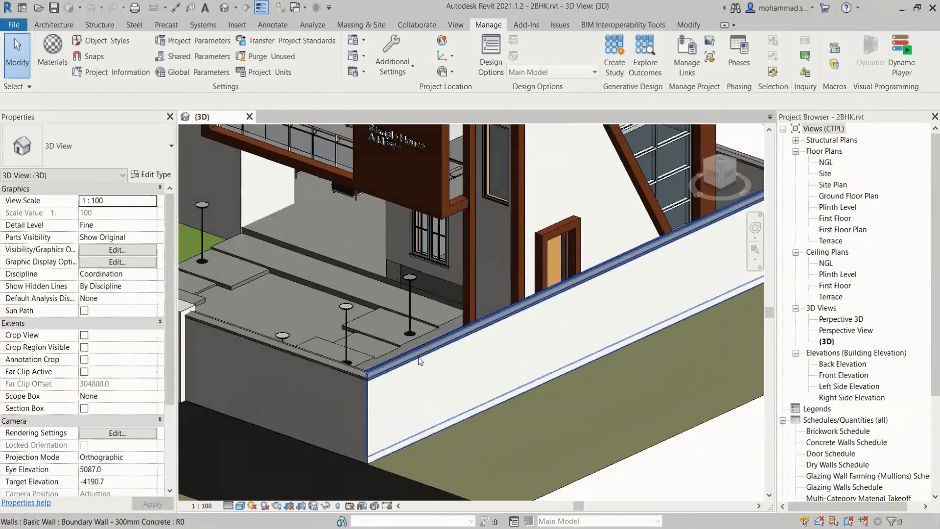
left_click(420, 361)
scroll(420, 362, "down", 2)
middle_click_drag(497, 341, 489, 366)
scroll(488, 366, "down", 2)
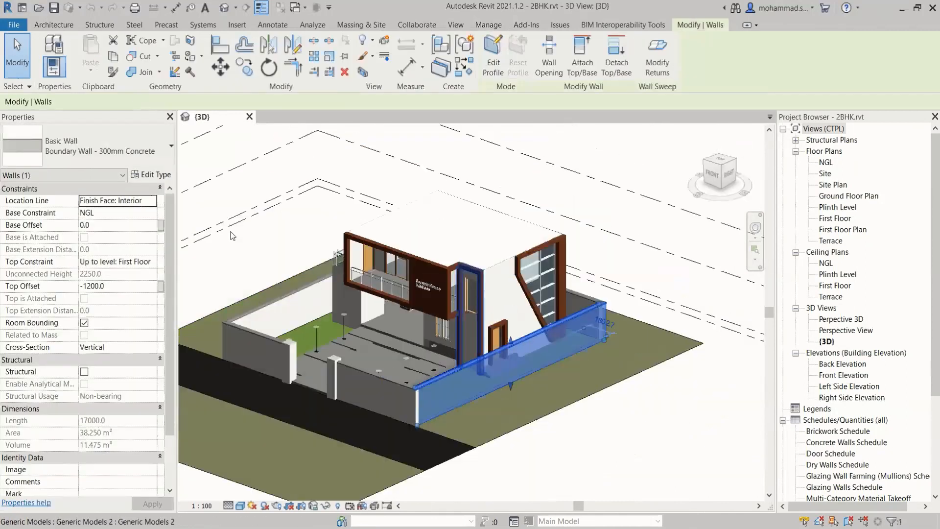
key("Escape")
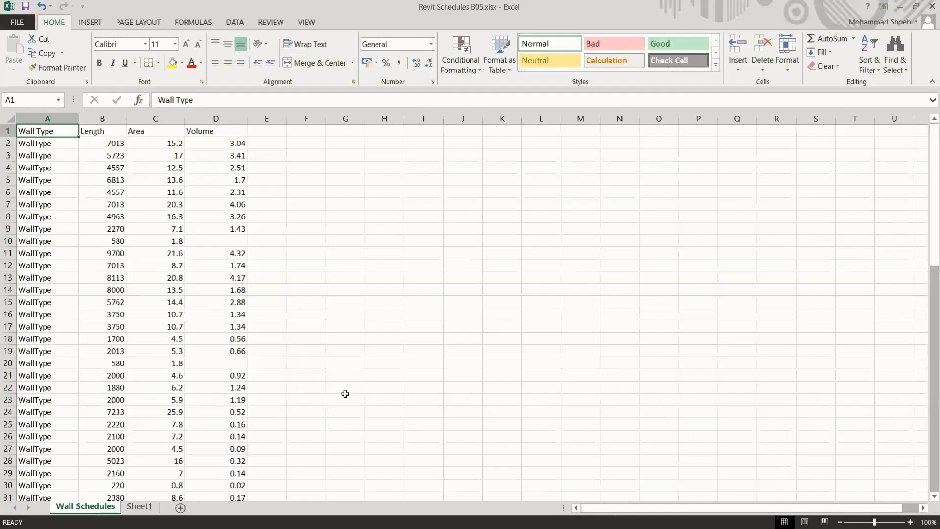
Check the last filled row of the Wall Schedules sheet in Excel and minimize the workbook
scroll(231, 363, "down", 5)
scroll(231, 363, "down", 18)
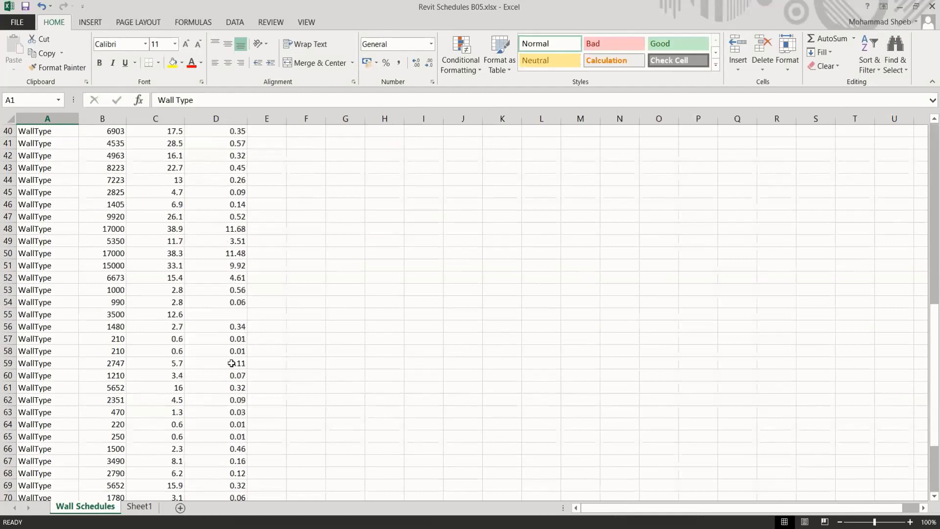
scroll(214, 377, "up", 1)
left_click(7, 253)
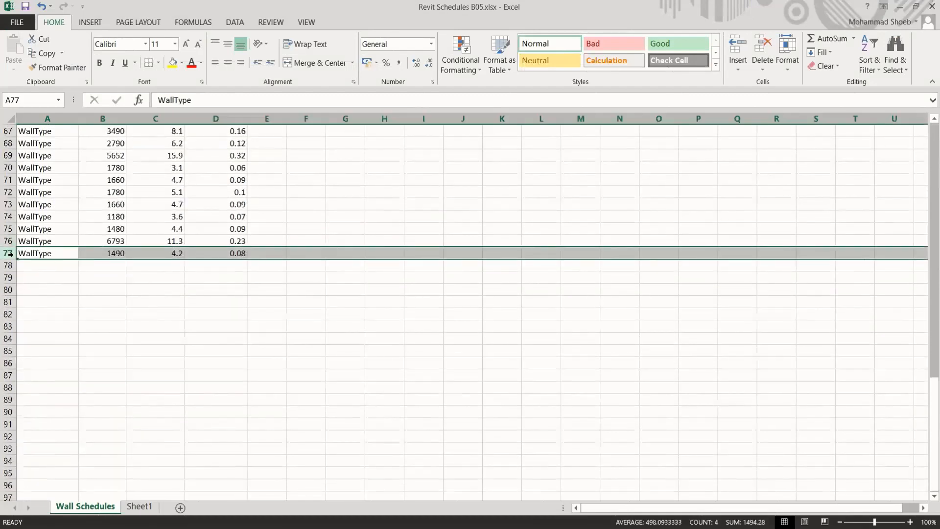
left_click(164, 289)
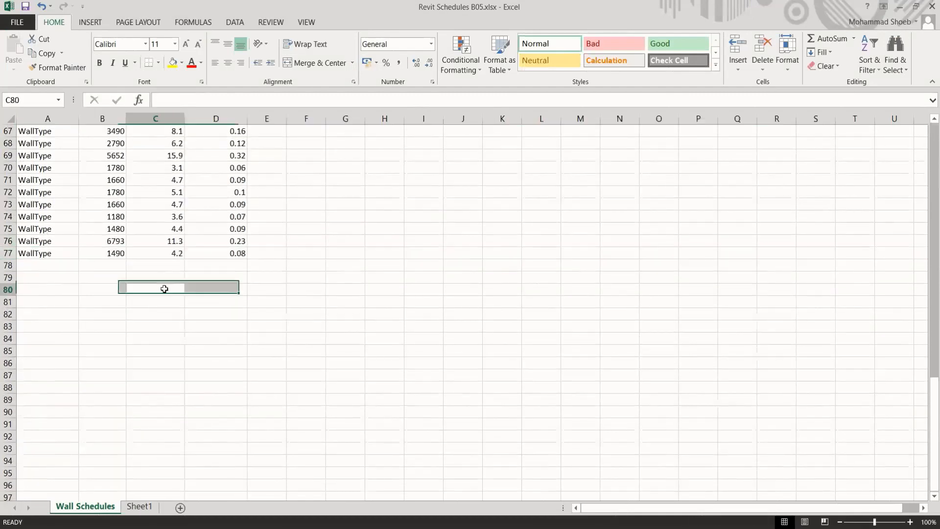
left_click(899, 8)
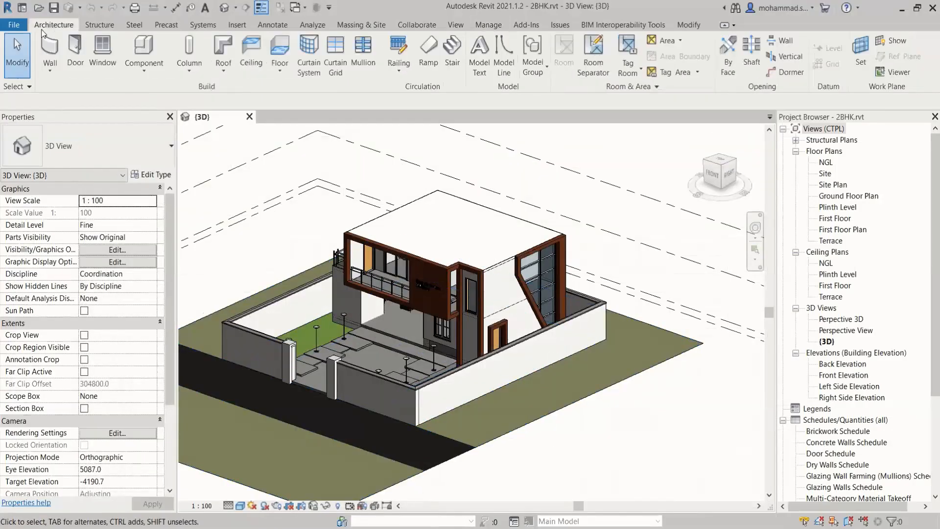
left_click(45, 41)
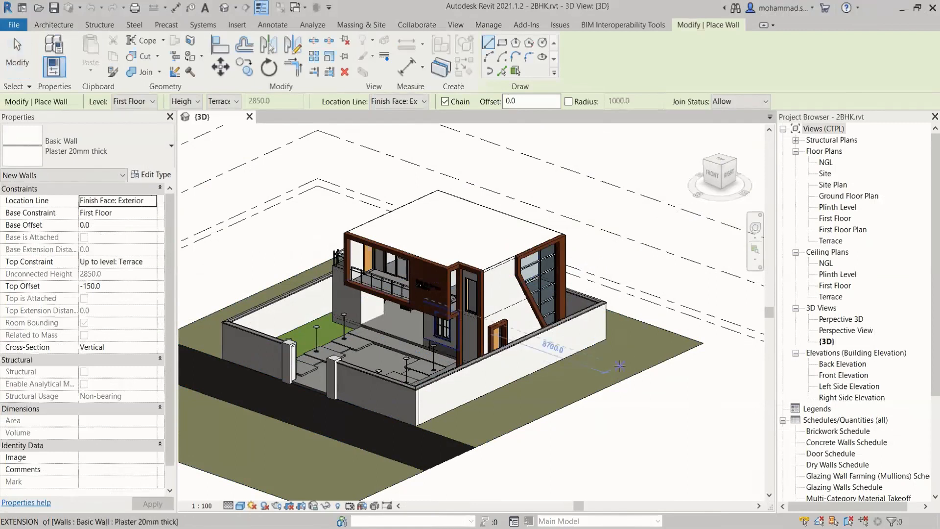
left_click(116, 163)
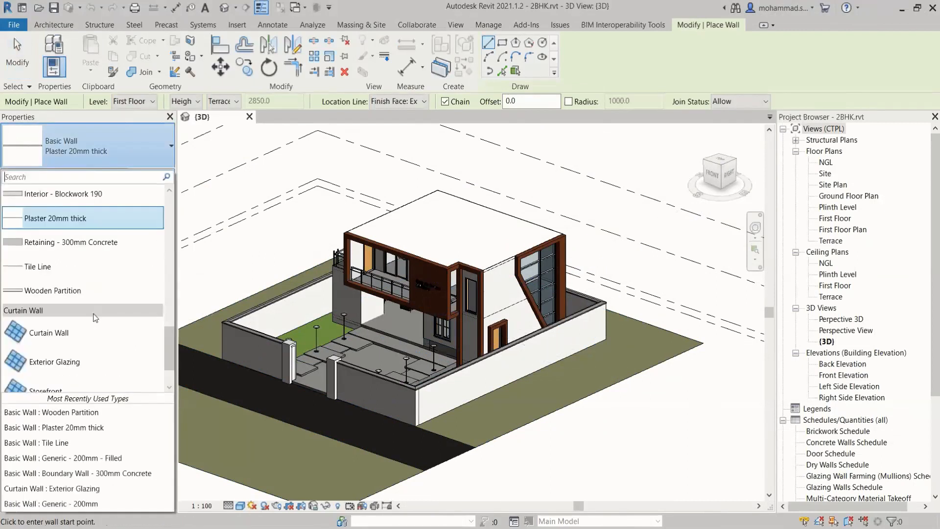
scroll(86, 309, "up", 2)
left_click(78, 333)
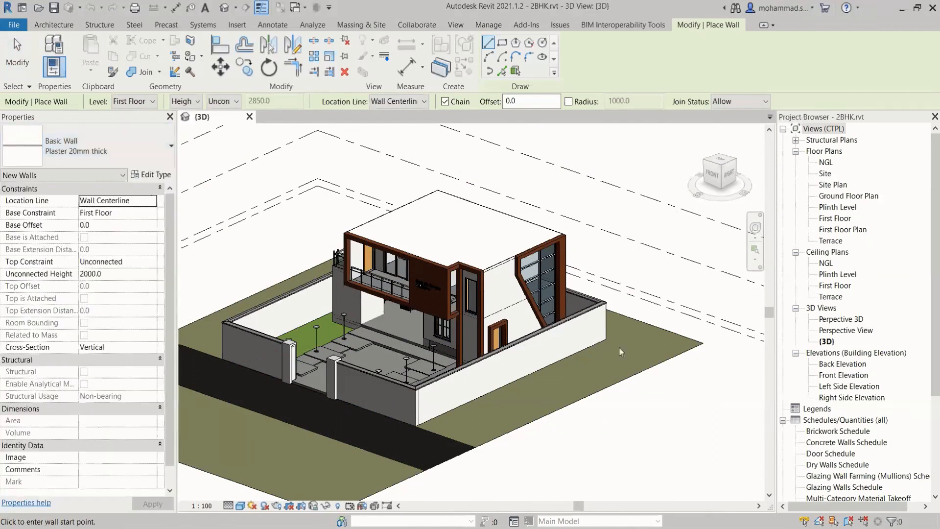
left_click(617, 353)
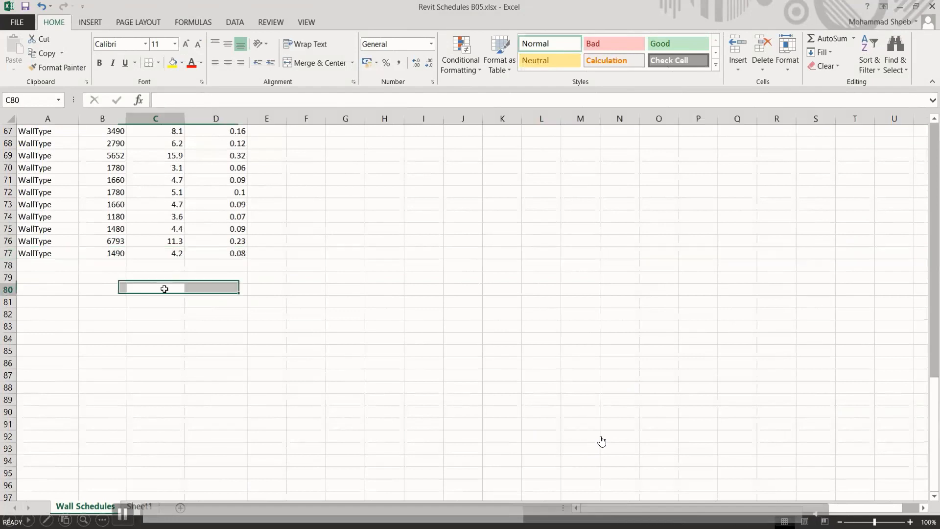
Return to Revit and draw a closed rectangle of four Retaining - 300mm Concrete walls outside the boundary wall, about 11.55 by 7.9 m
left_click(899, 9)
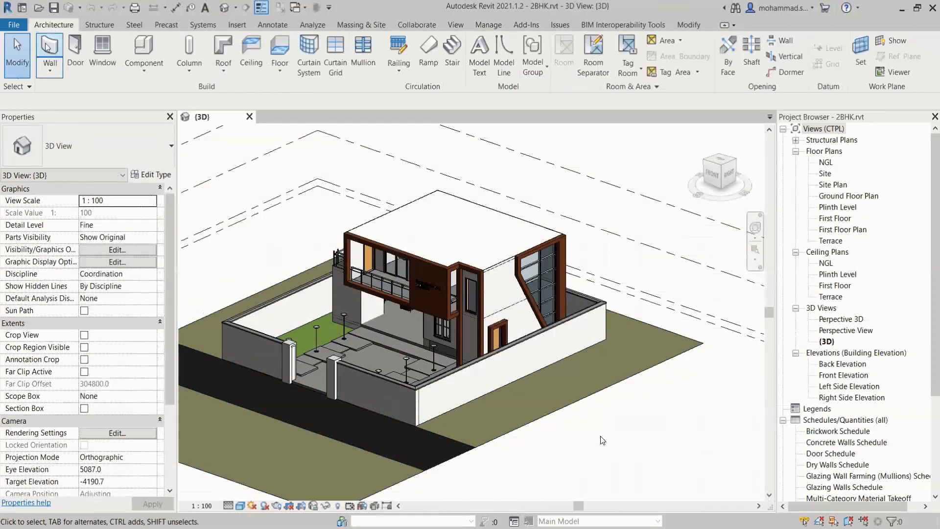
left_click(49, 49)
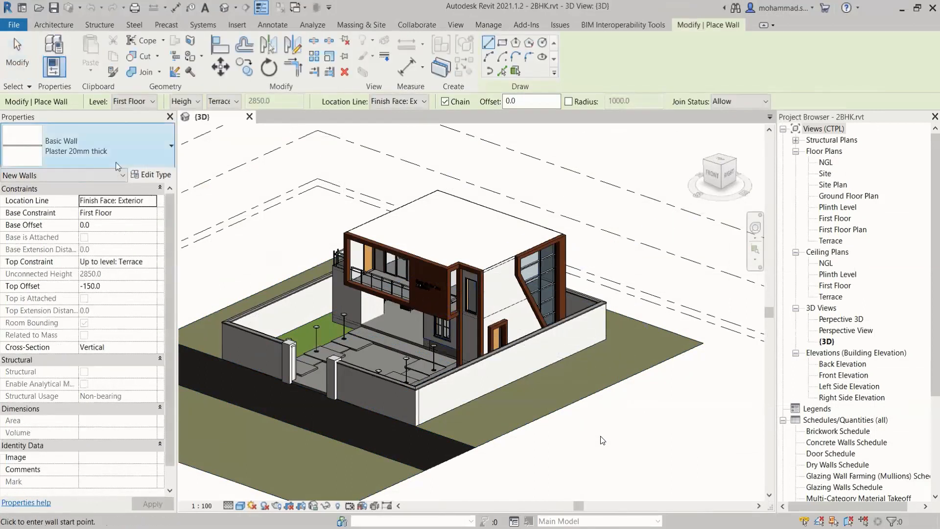
left_click(88, 145)
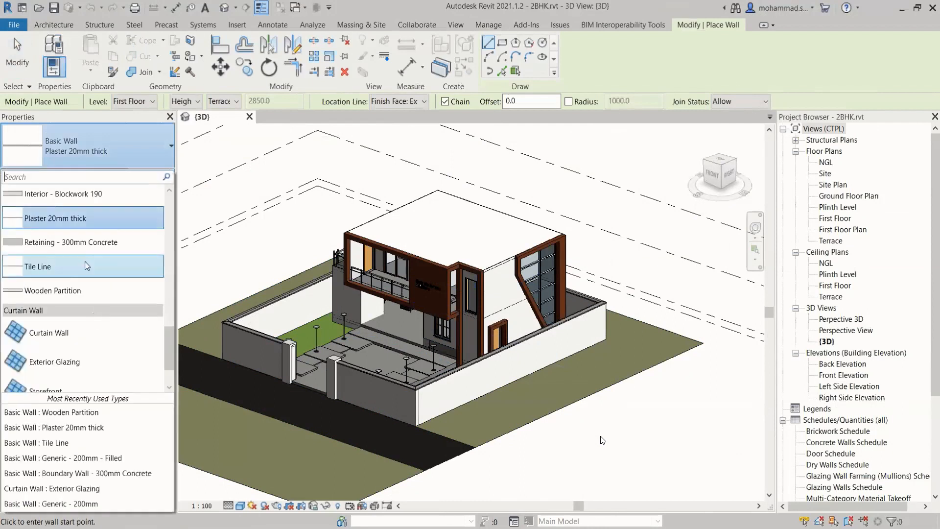
scroll(86, 264, "up", 4)
left_click(86, 332)
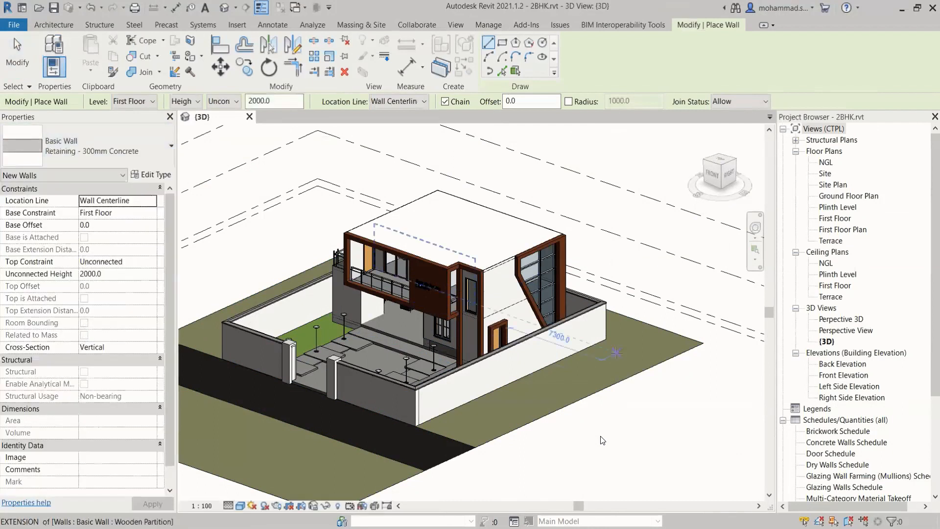
left_click(615, 353)
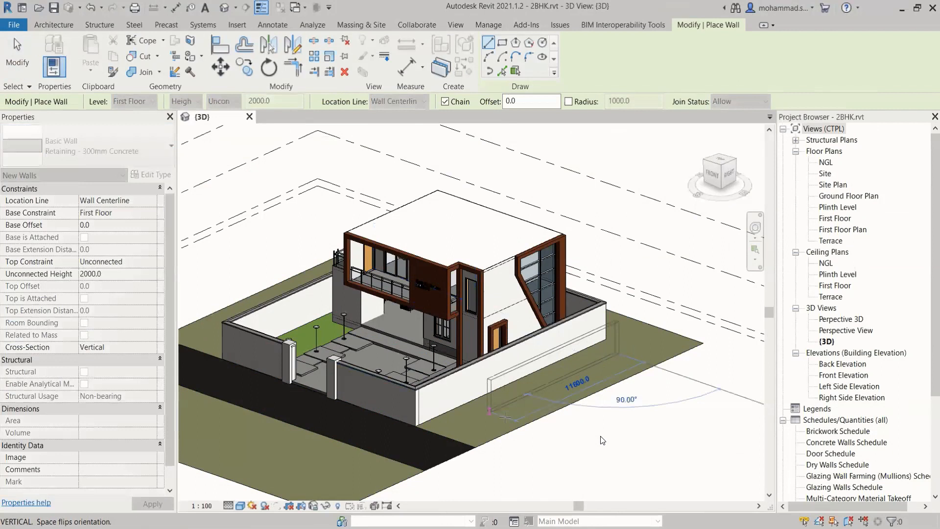
left_click(505, 415)
left_click(590, 443)
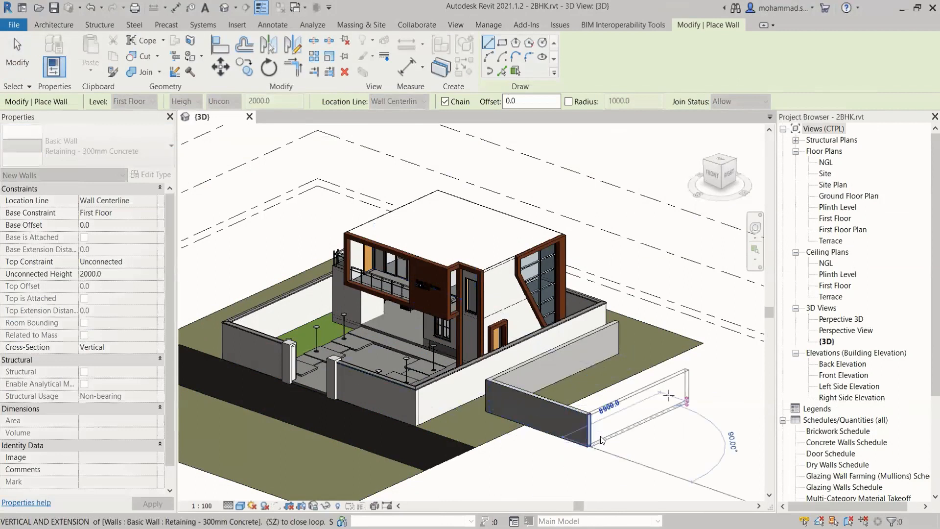
left_click(716, 388)
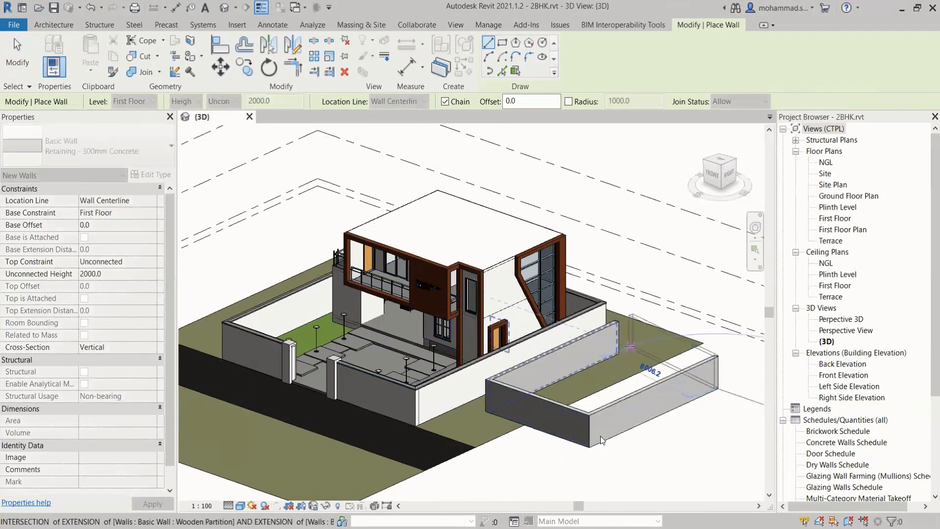
left_click(616, 341)
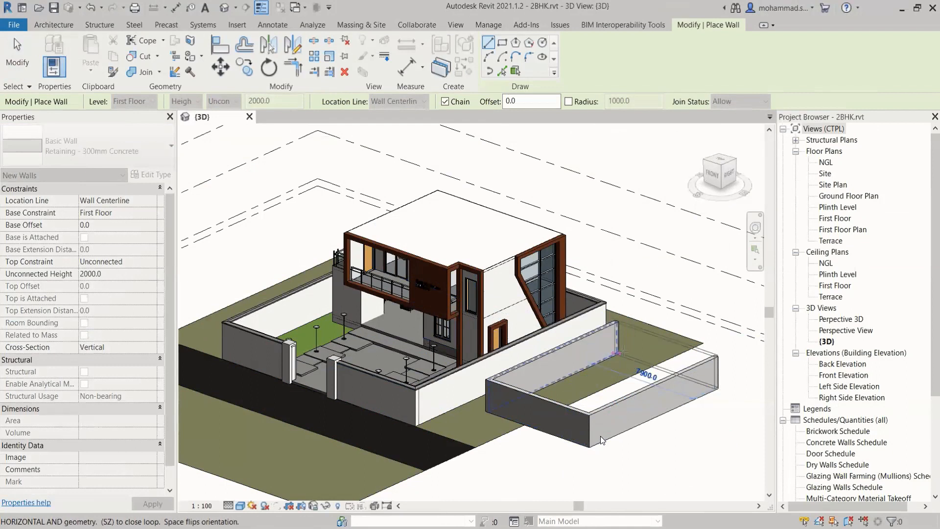
key("Escape")
key("Escape")
Select the four new retaining walls together to check their properties, and clear the selection
scroll(685, 350, "up", 2)
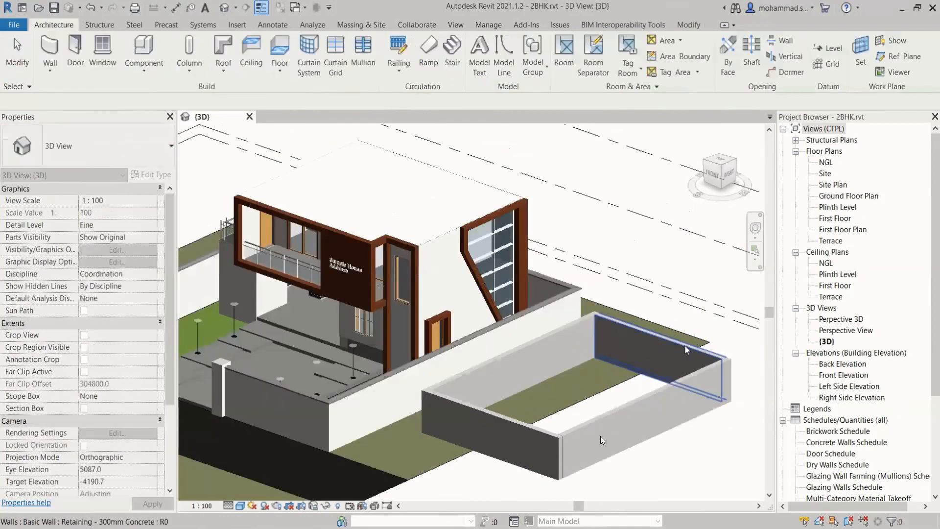
left_click(620, 325)
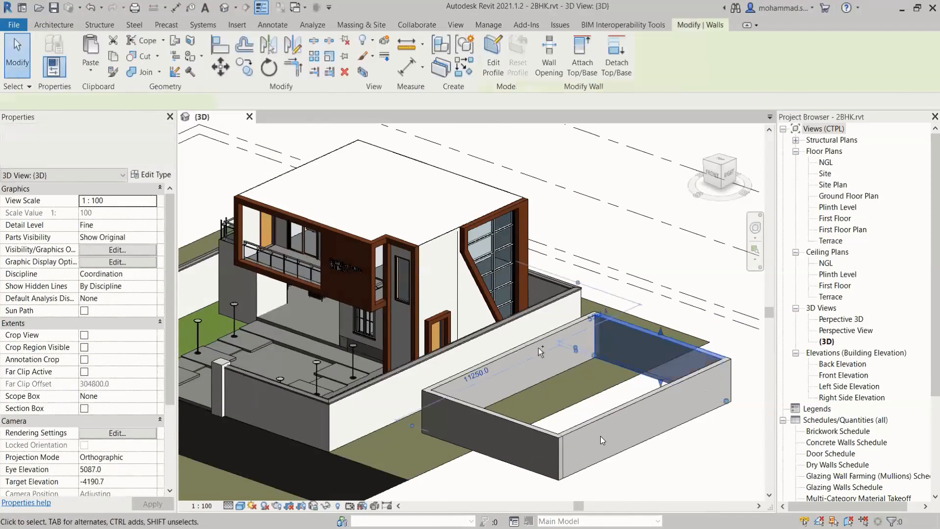
left_click(537, 346, "ctrl")
left_click(498, 416, "ctrl")
left_click(584, 417, "ctrl")
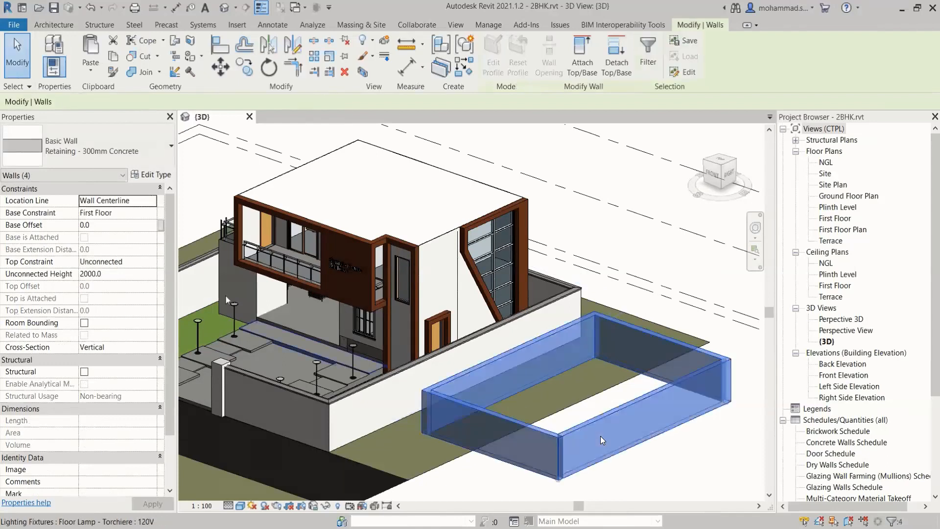
key("Escape")
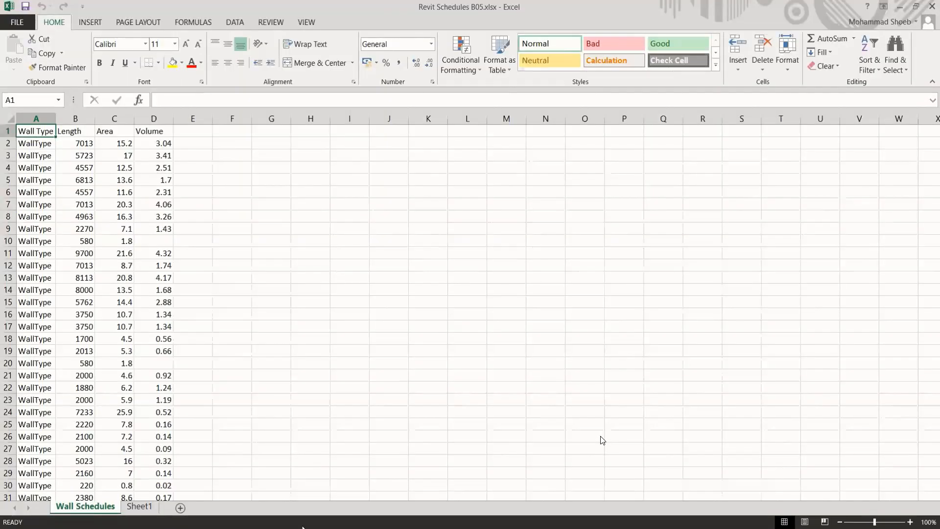
Check the end of the Wall Schedules sheet in Excel for the rows of the new retaining walls
scroll(167, 352, "down", 13)
scroll(166, 352, "down", 11)
scroll(54, 266, "up", 1)
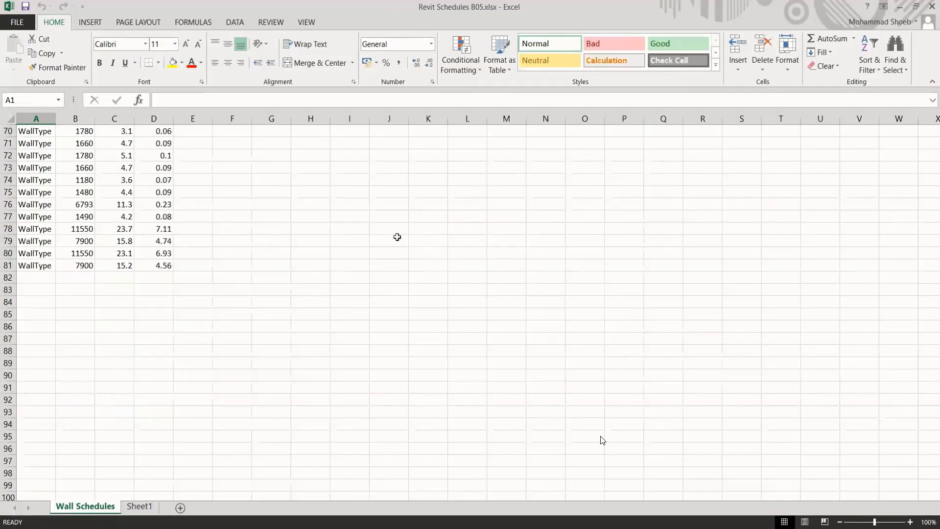
Arrange the Excel workbook and the Revit model side by side and close the Project Browser
key("super+Right")
left_click(130, 168)
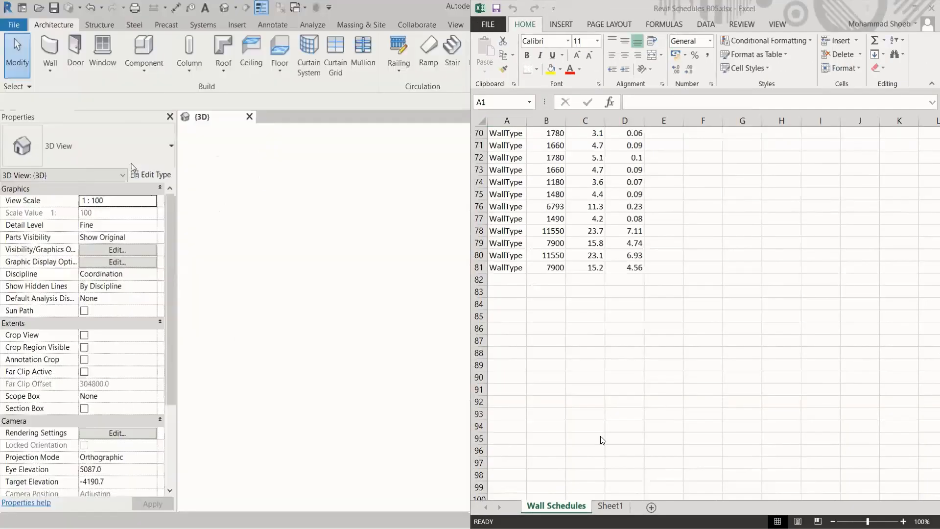
left_click(466, 115)
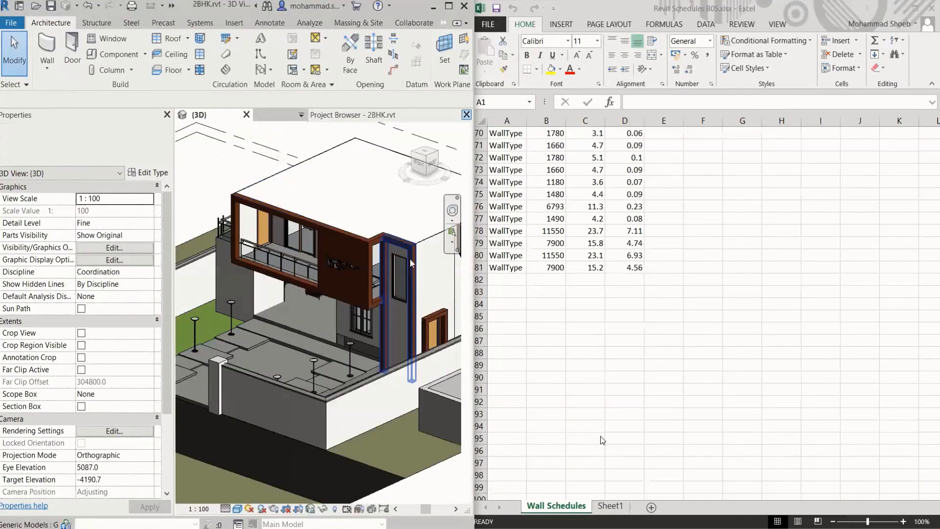
Close the Properties palette and bring the four retaining walls beside the boundary wall into view
middle_click_drag(411, 308, 279, 272)
left_click(167, 115)
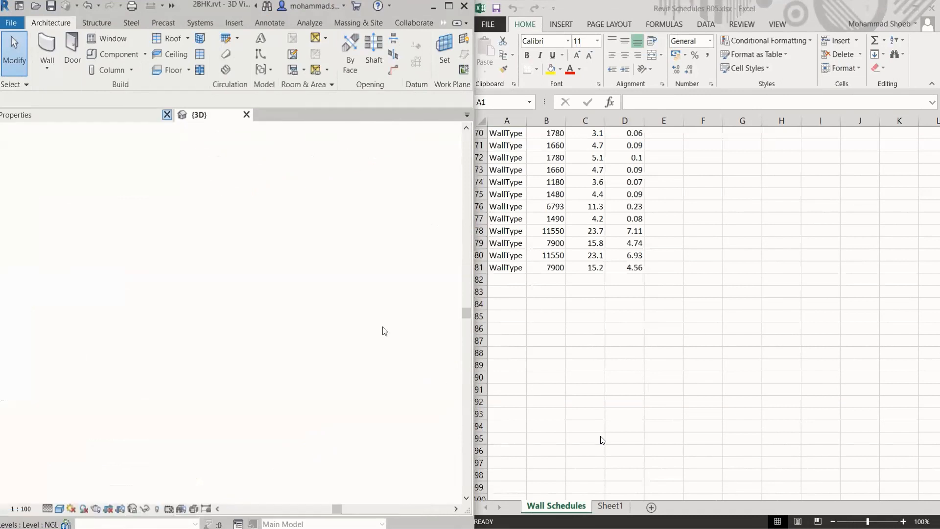
middle_click_drag(394, 371, 391, 371)
scroll(379, 394, "down", 2)
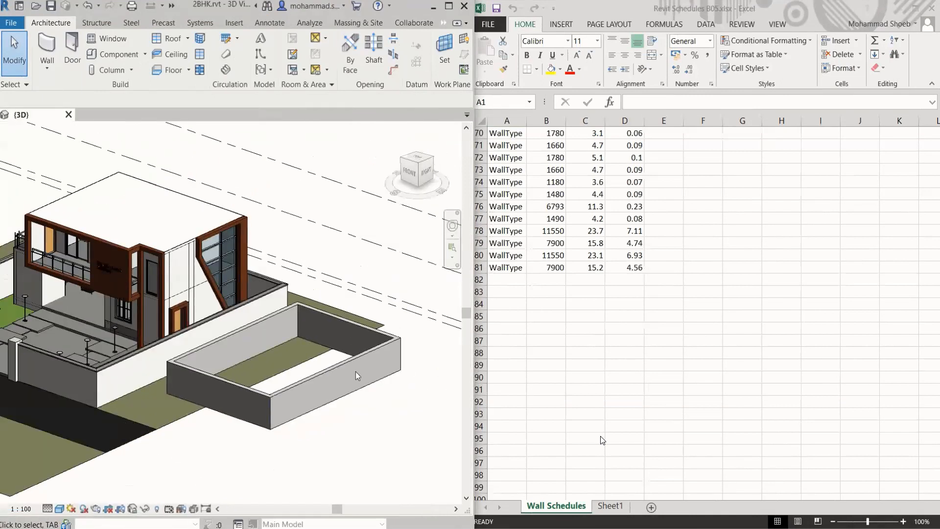
Delete the long retaining wall farthest from the house and check the end of the Wall Schedules sheet
left_click(376, 410)
key("Delete")
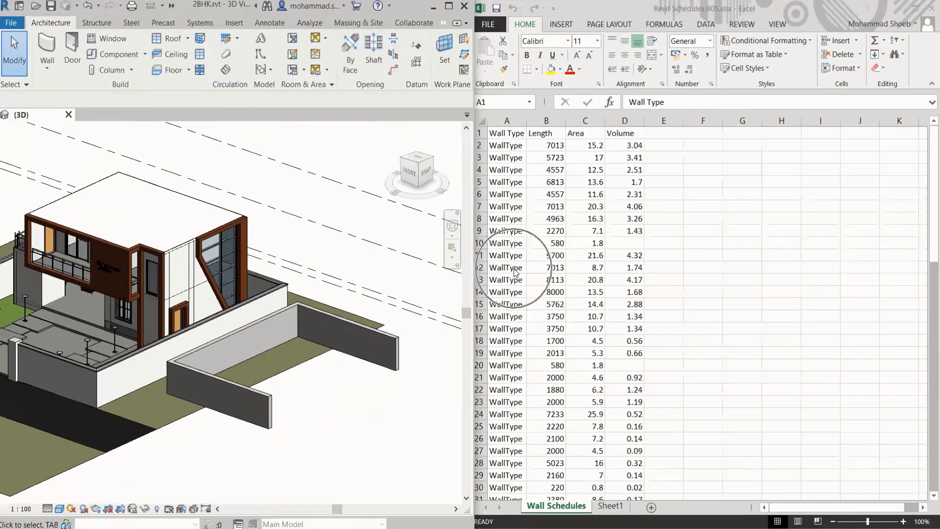
scroll(515, 273, "down", 20)
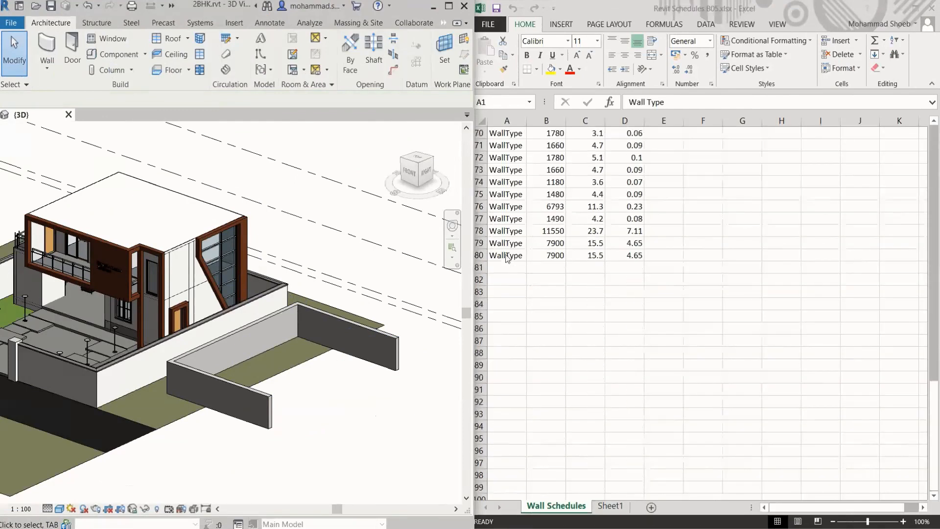
Delete the three remaining retaining walls together and review the Wall Schedules rows in Excel
left_click(366, 331)
left_click(225, 387, "ctrl")
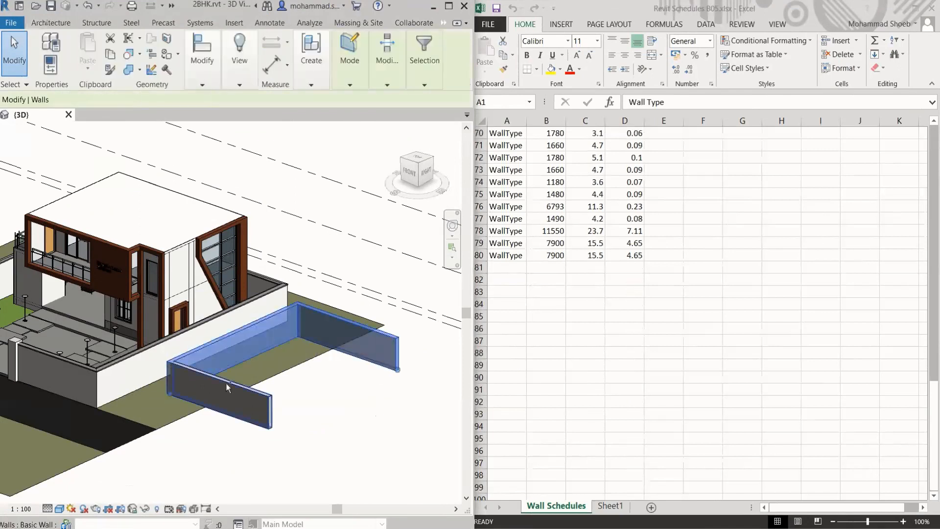
key("Delete")
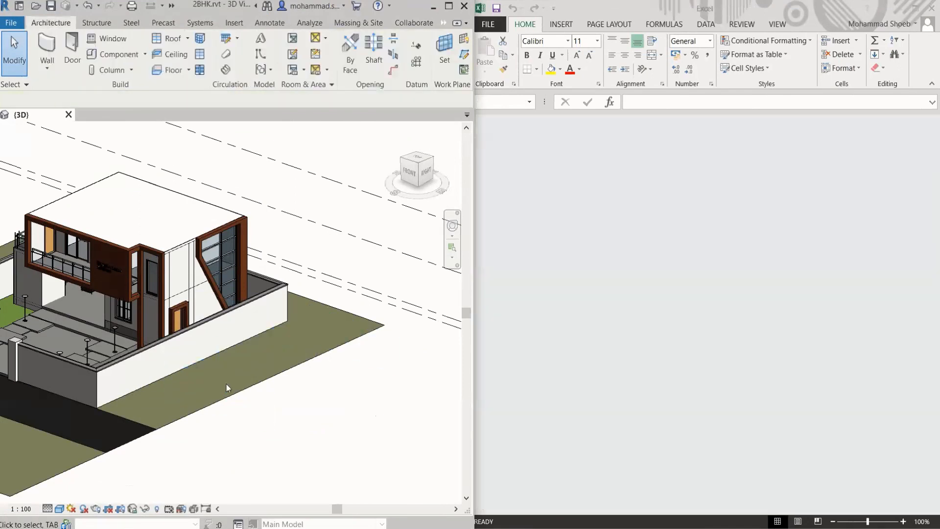
scroll(538, 338, "down", 20)
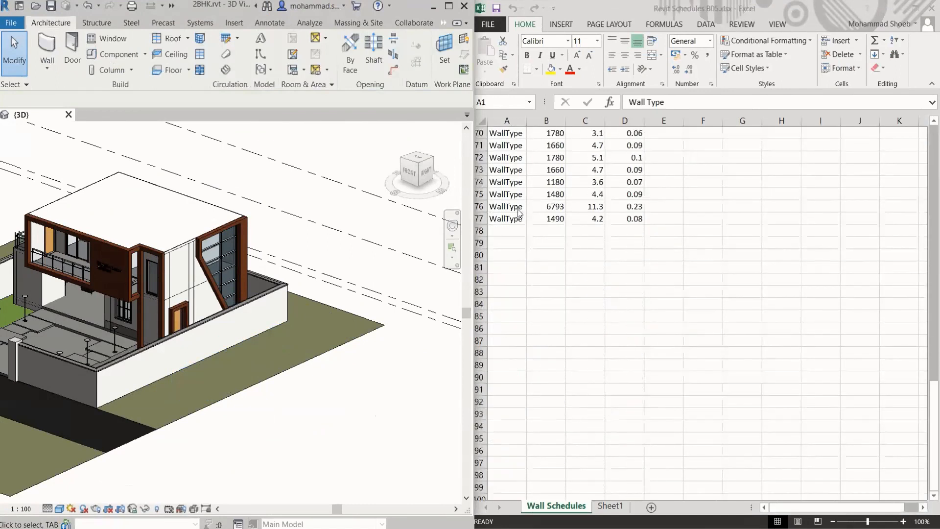
scroll(558, 215, "up", 6)
scroll(590, 241, "up", 2)
scroll(589, 241, "down", 2)
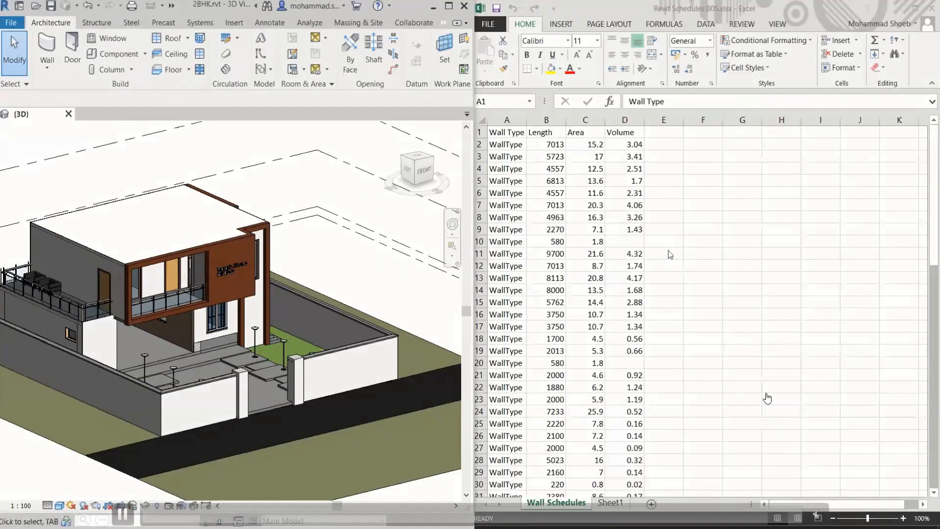
Add a Comments header in cell E1 of the Wall Schedules sheet and widen column E
left_click(663, 132)
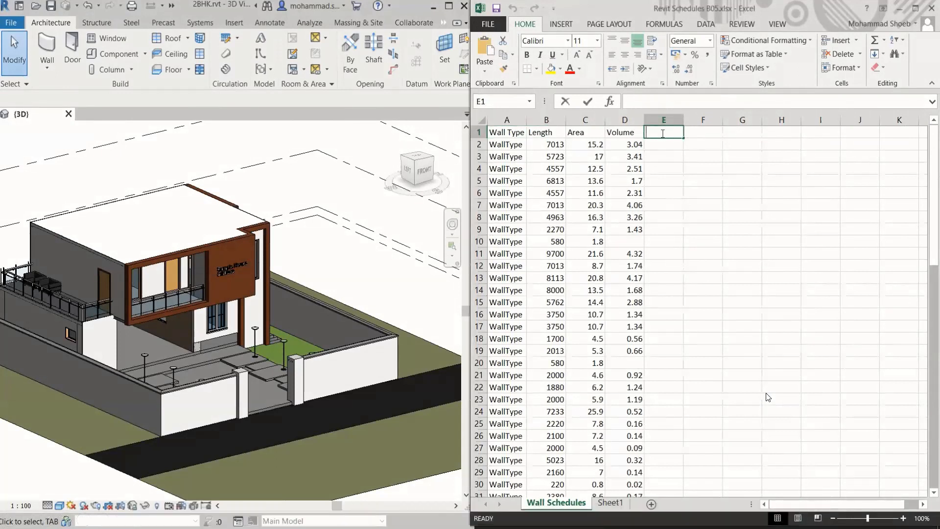
type("Comments")
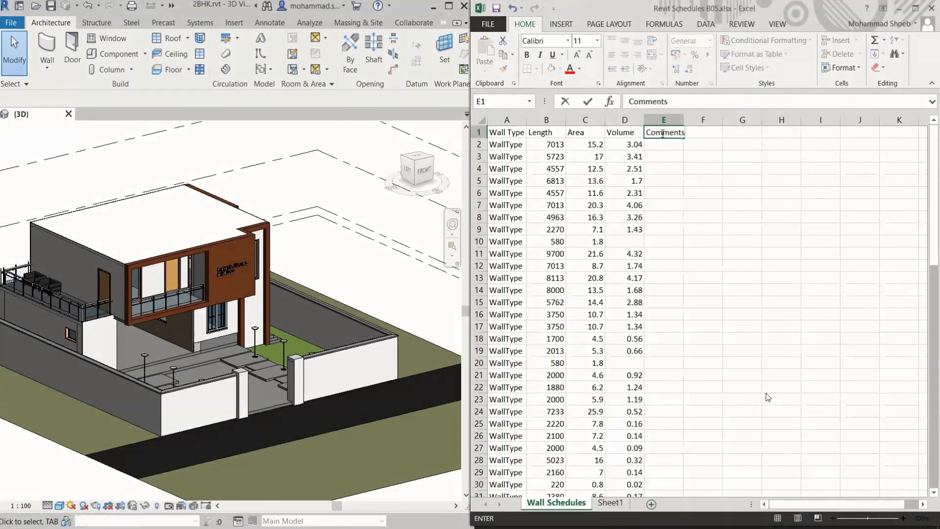
left_click(692, 174)
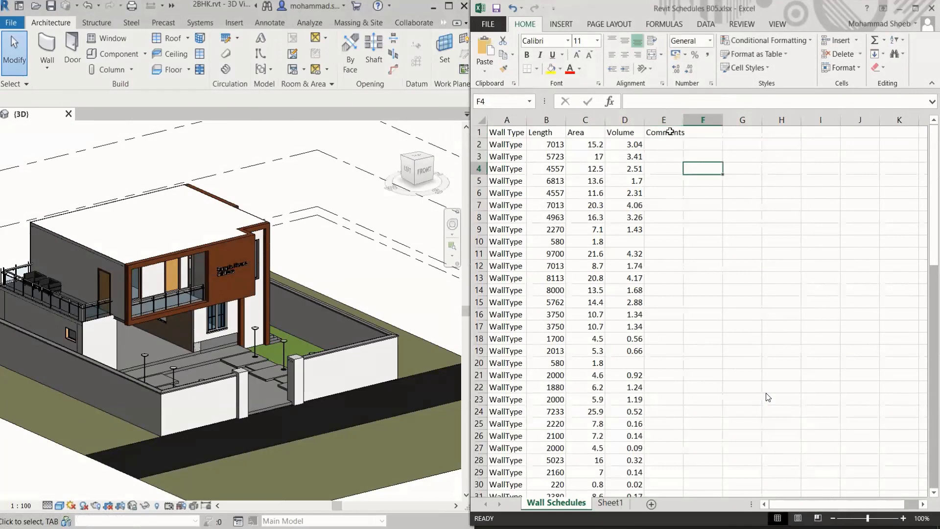
left_click(671, 131)
left_click_drag(681, 123, 720, 123)
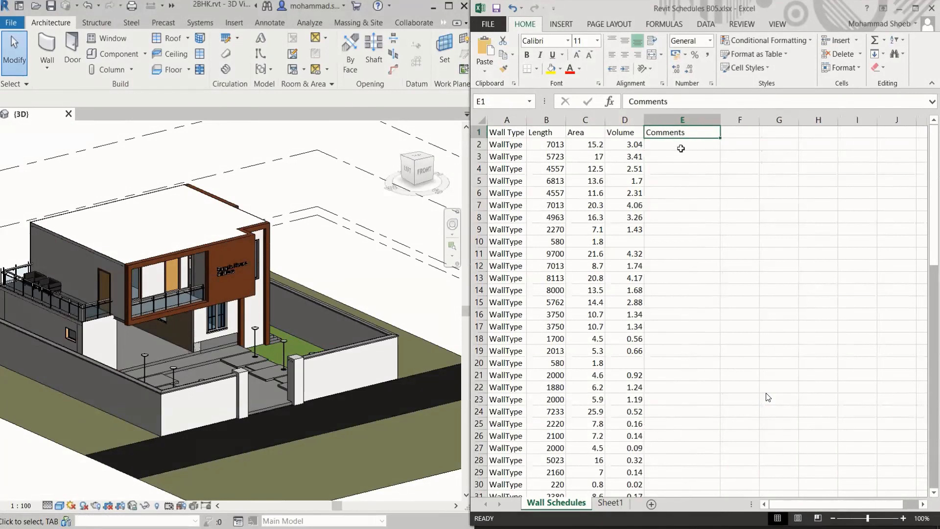
Enter the comments "Add more windows" in E2 and "Change Plaster type" in E3
left_click(680, 146)
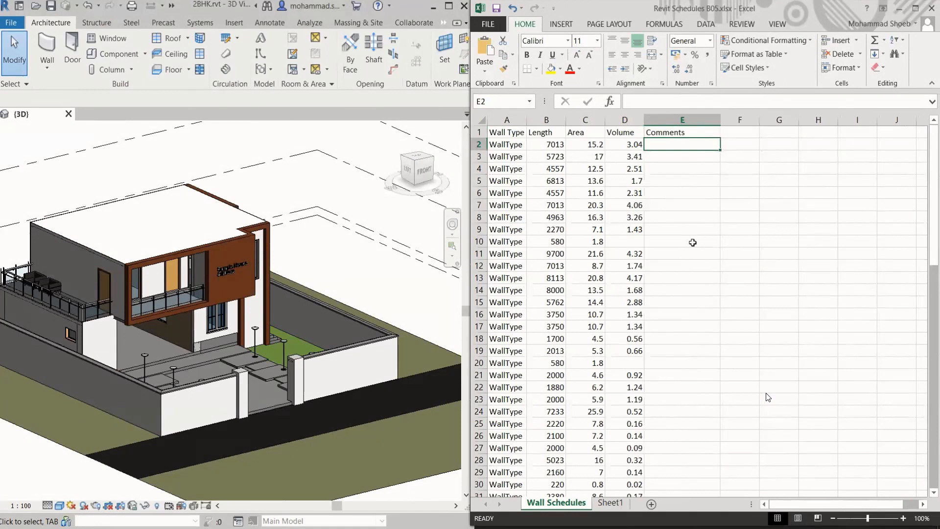
type("Add m")
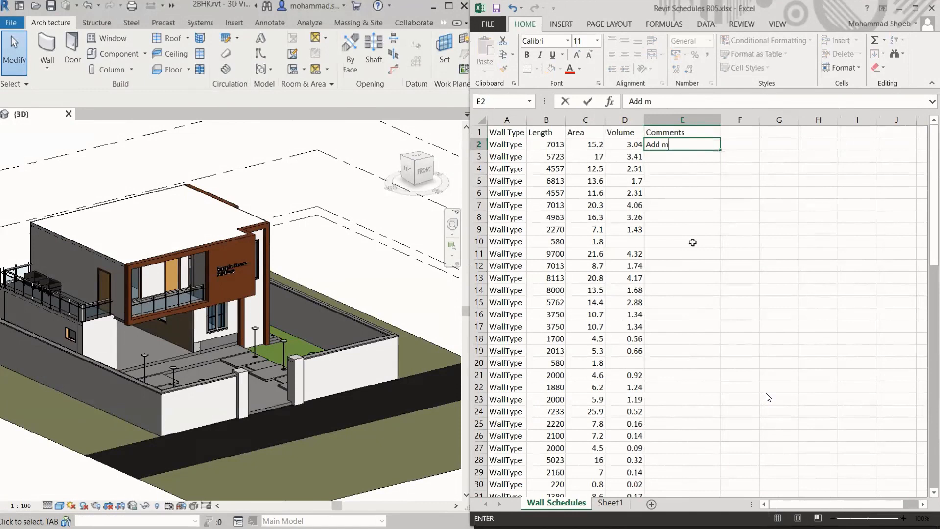
type("ore windows")
key("Return")
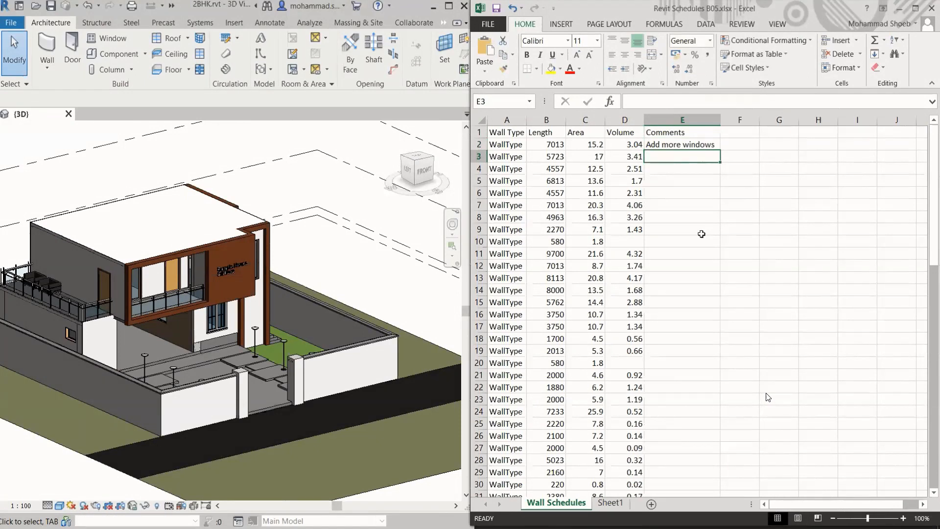
type("Change ")
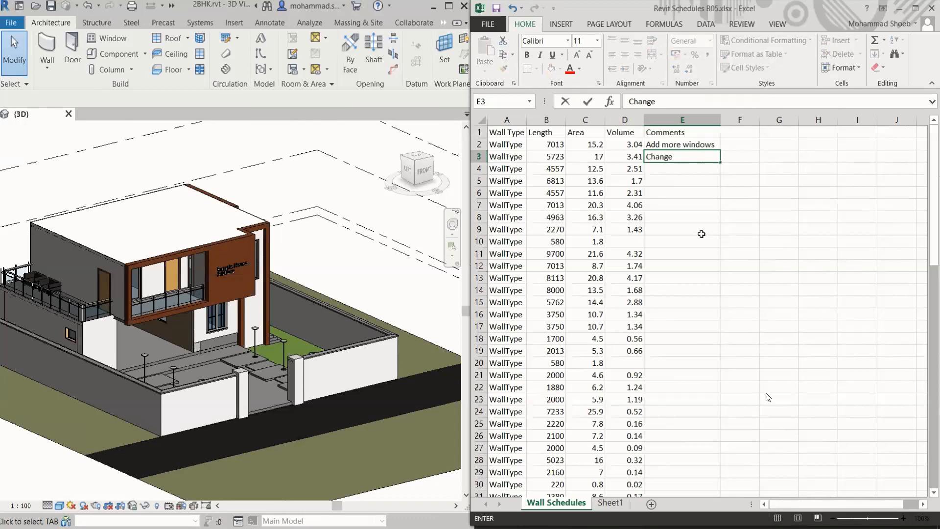
type("Plaster type")
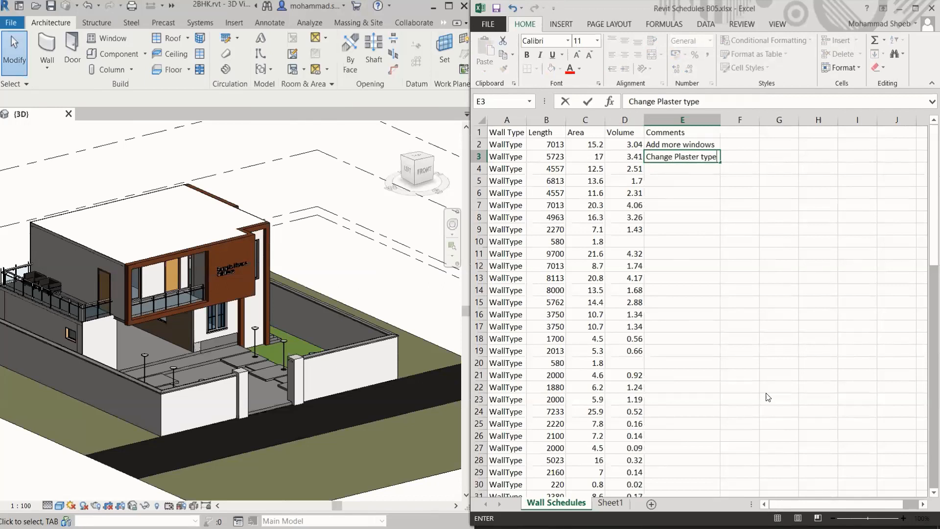
left_click(669, 177)
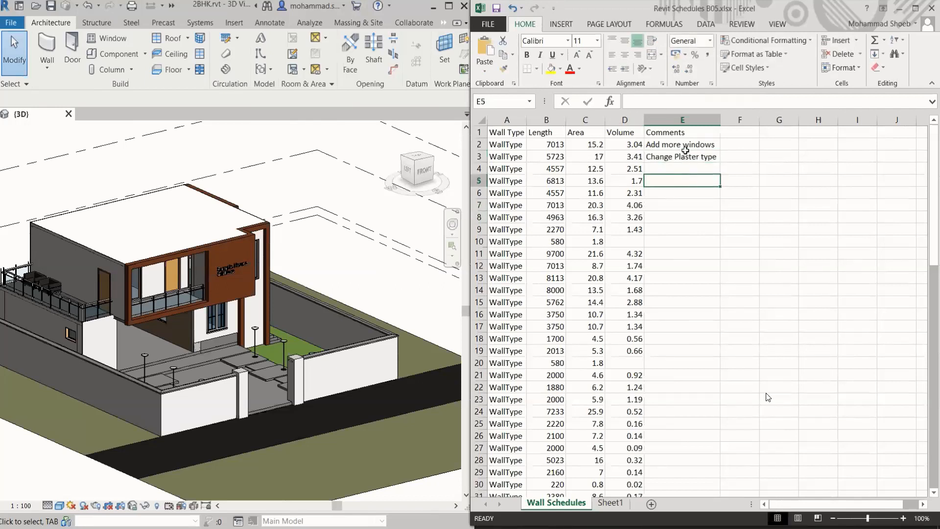
Return to Revit and start a new Schedule/Quantities for the Walls category, keeping the name Wall Schedule
left_click(289, 262)
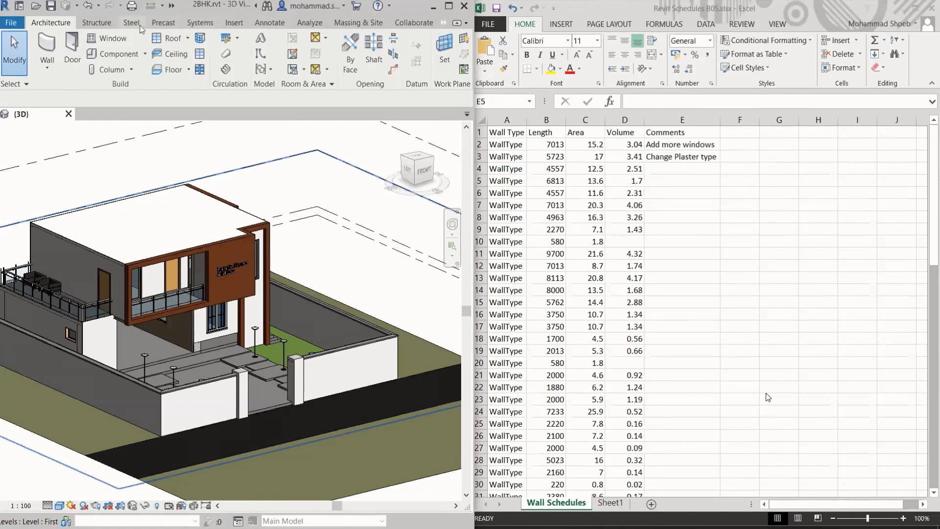
left_click(443, 23)
left_click(450, 36)
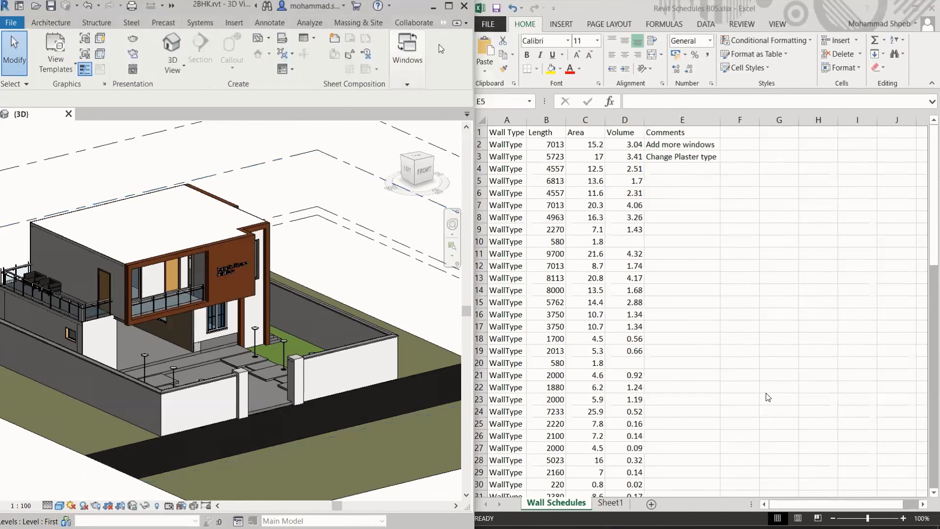
left_click(306, 39)
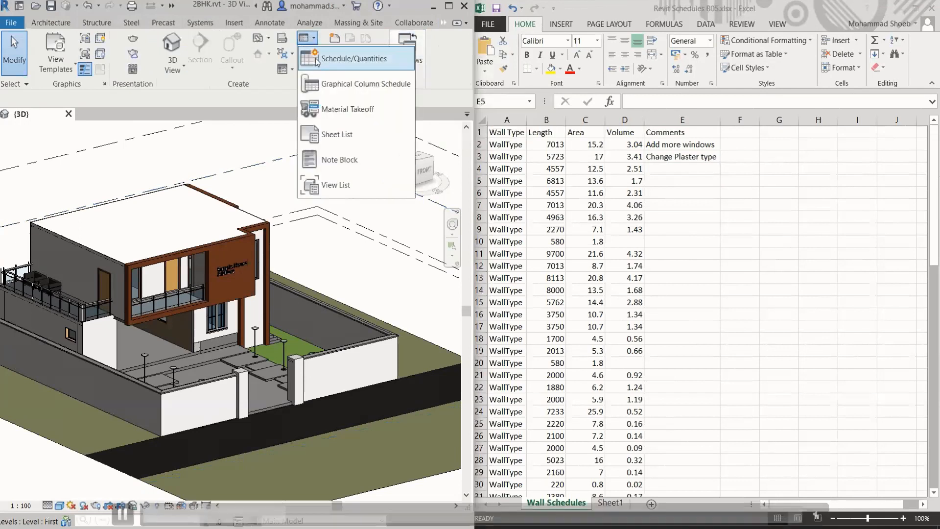
left_click(317, 59)
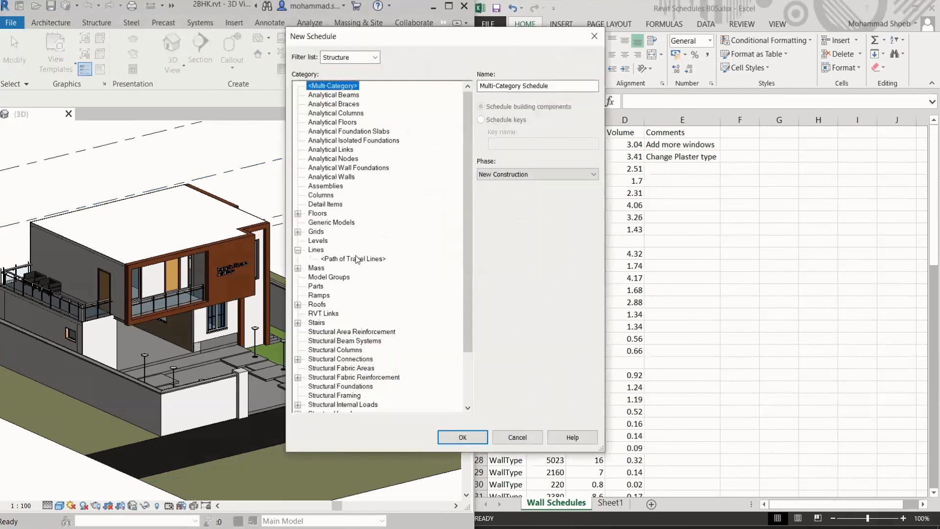
scroll(337, 365, "down", 2)
left_click(338, 361)
left_click(317, 404)
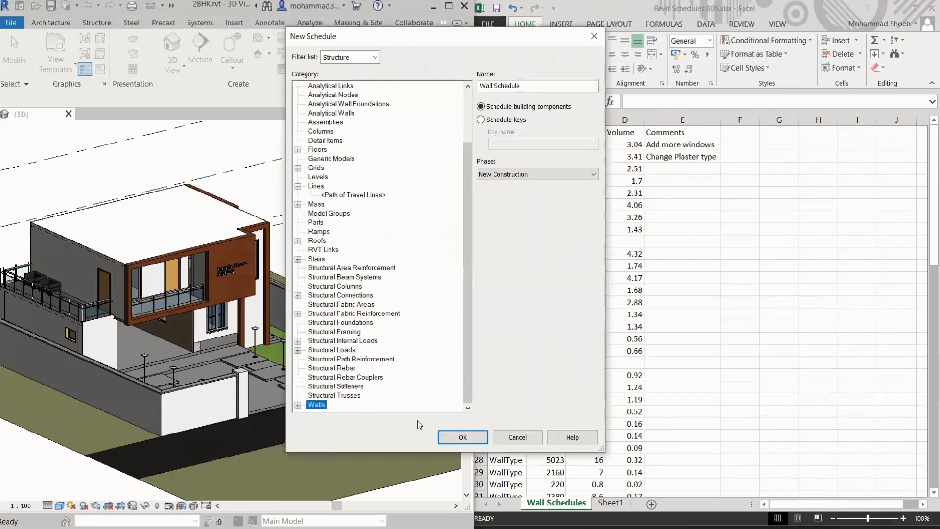
left_click(462, 437)
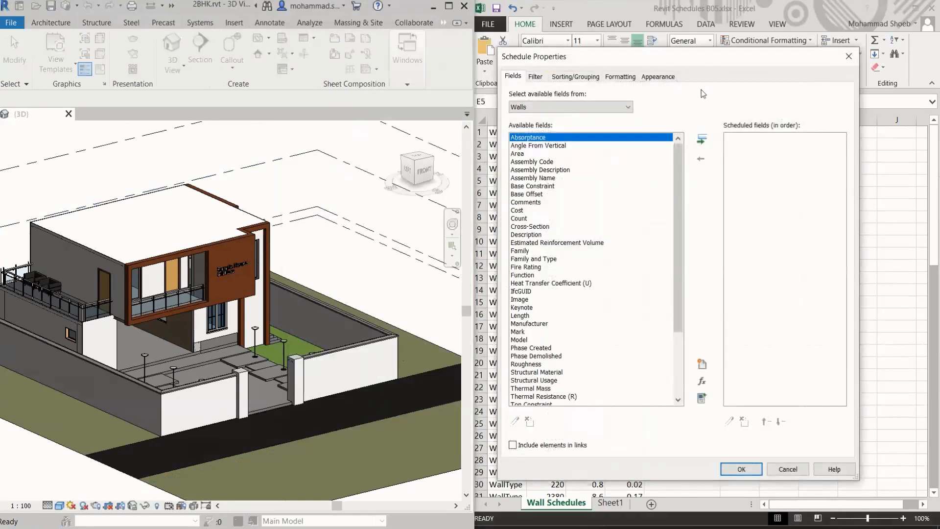
Add the Family and Type and Comments fields to the wall schedule, in that order, and create it
left_click_drag(698, 61, 505, 82)
scroll(372, 301, "down", 2)
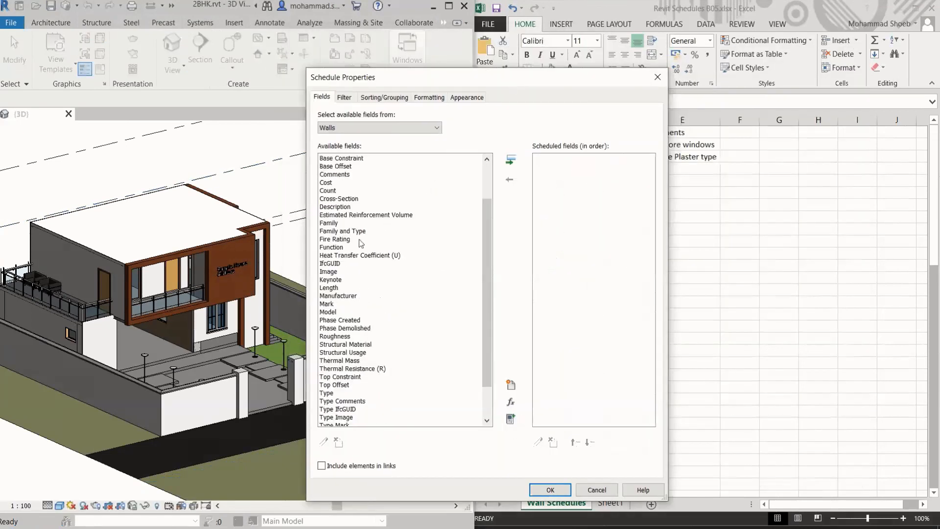
left_click(361, 239)
scroll(360, 242, "down", 2)
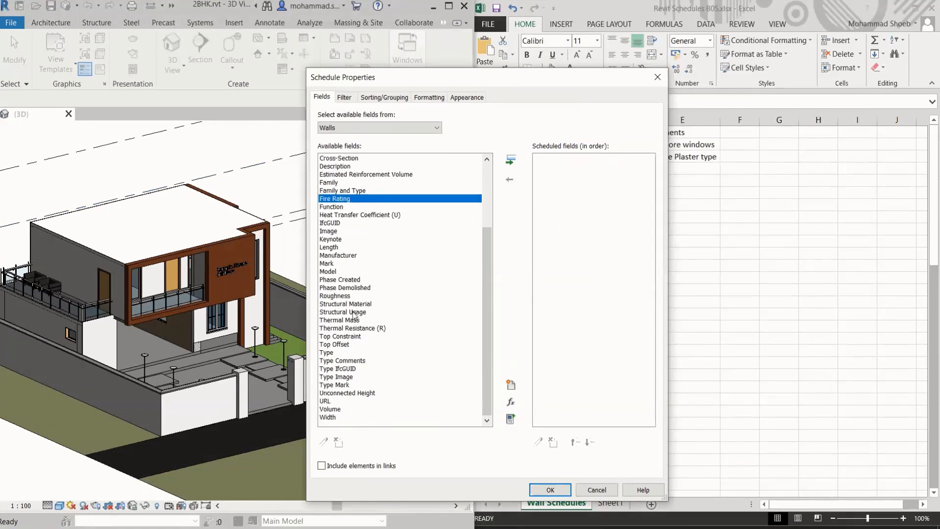
scroll(358, 252, "up", 3)
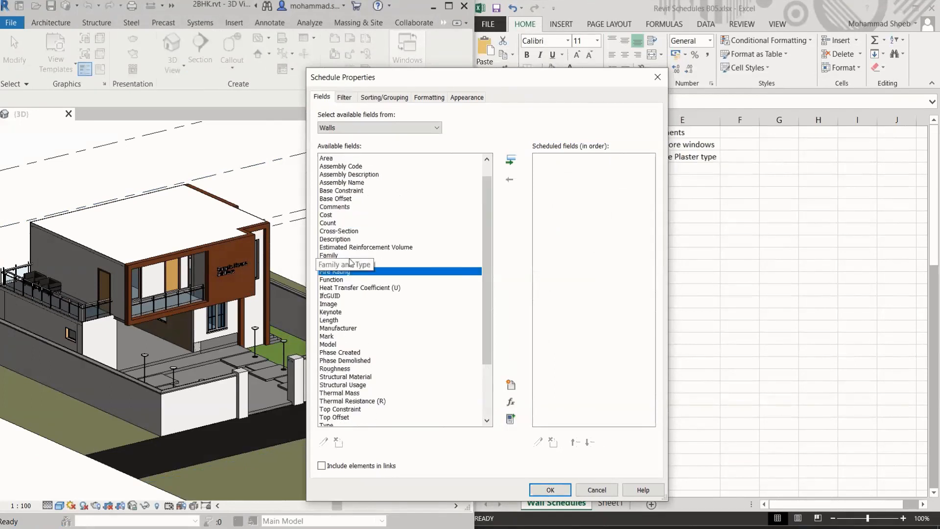
left_click(351, 265)
left_click(510, 160)
scroll(383, 369, "down", 3)
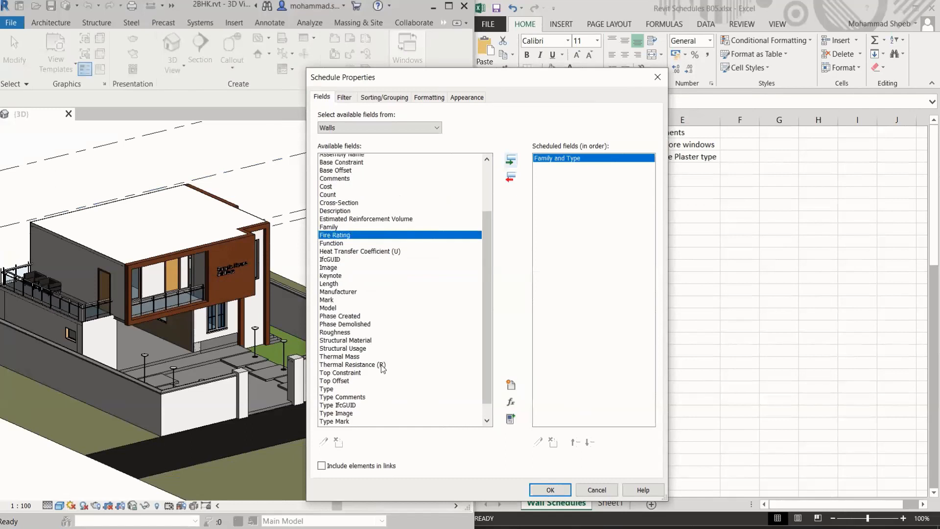
scroll(340, 408, "up", 4)
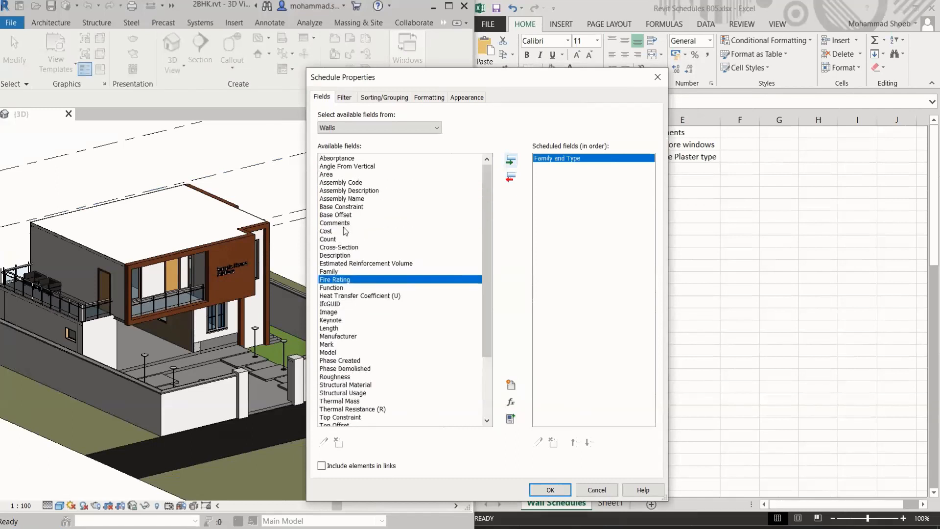
left_click(344, 223)
left_click(510, 160)
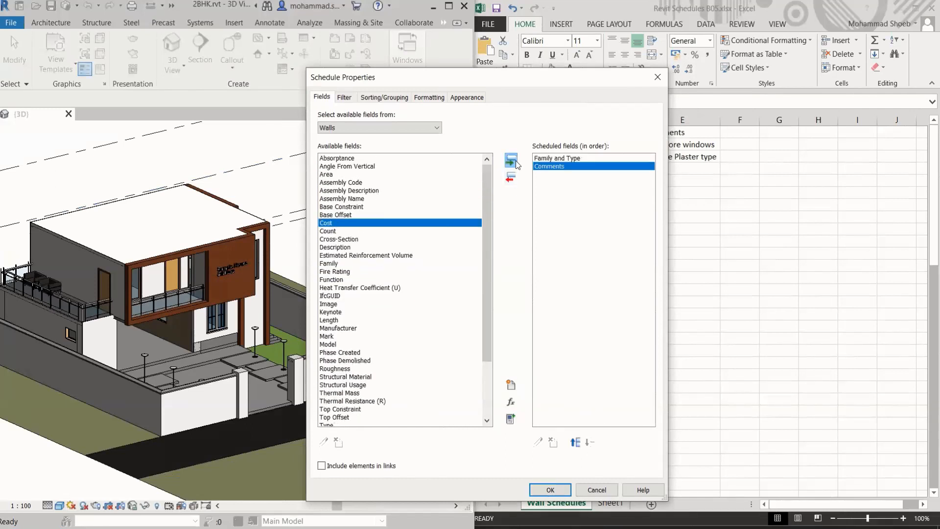
left_click(563, 487)
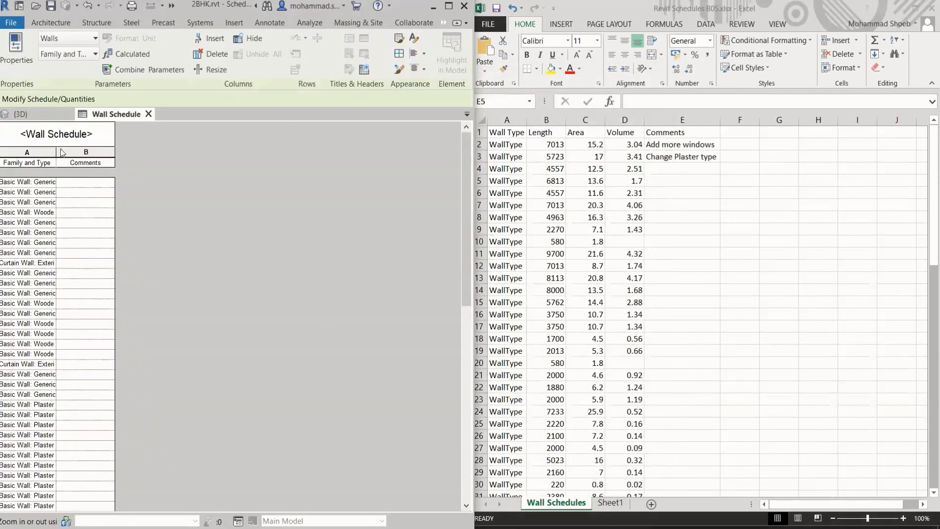
Widen the Family and Type and Comments columns of the schedule, and briefly look at the 3D view before returning
left_click_drag(56, 153, 173, 153)
left_click_drag(237, 151, 286, 152)
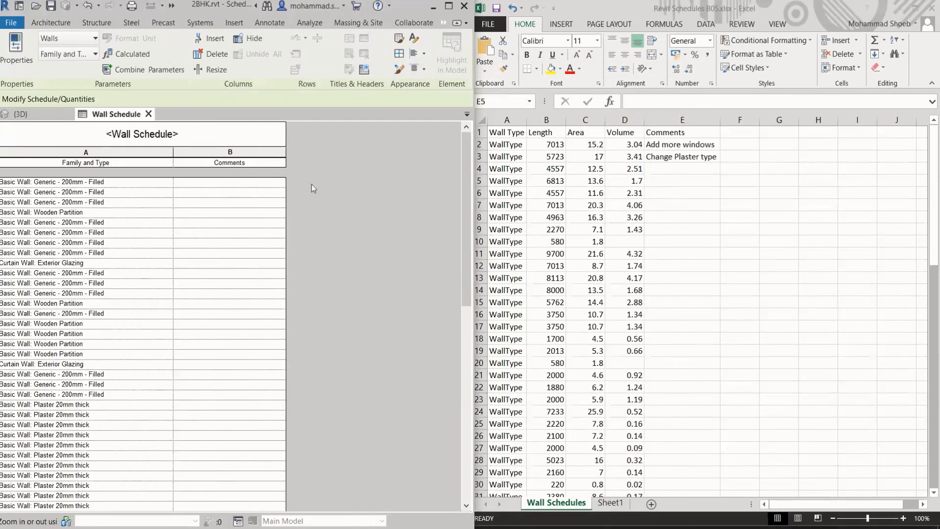
left_click(22, 113)
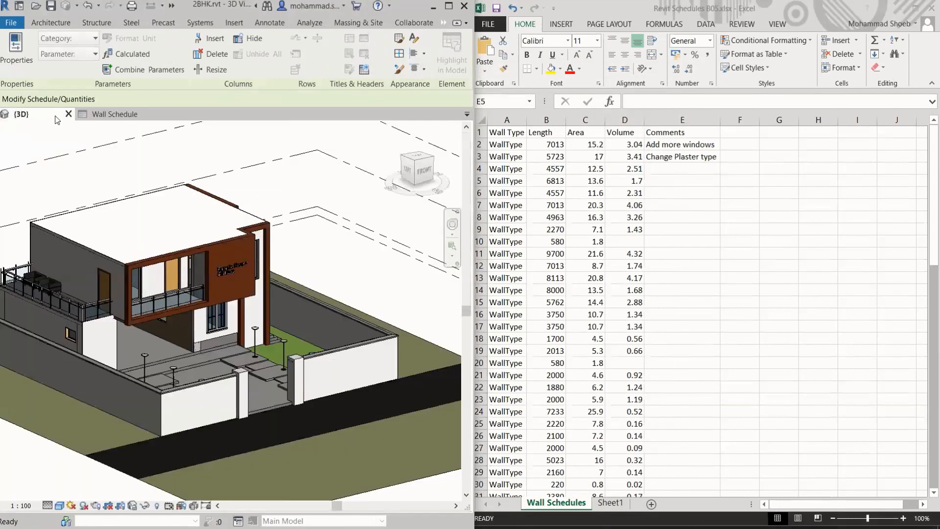
left_click(110, 114)
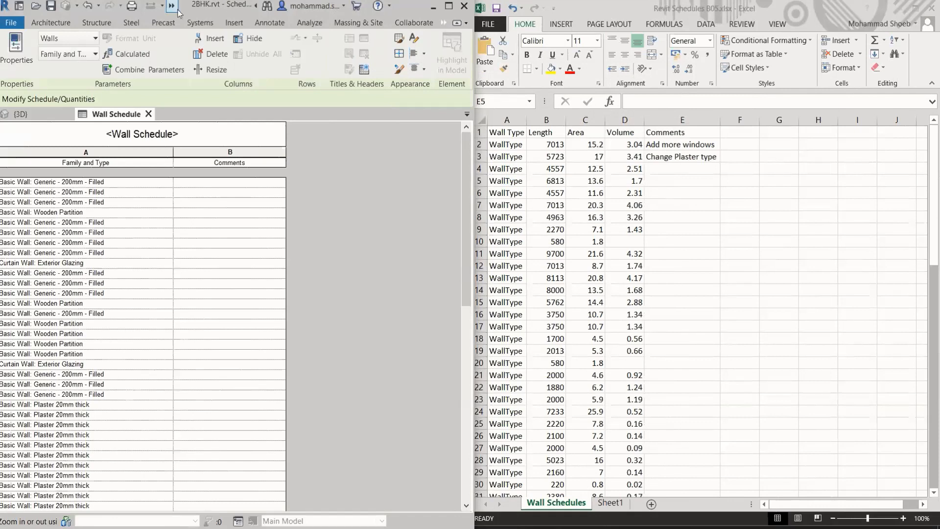
Launch Dynamo from Revit and open the recent graph Import from Excel
left_click(444, 23)
left_click(455, 48)
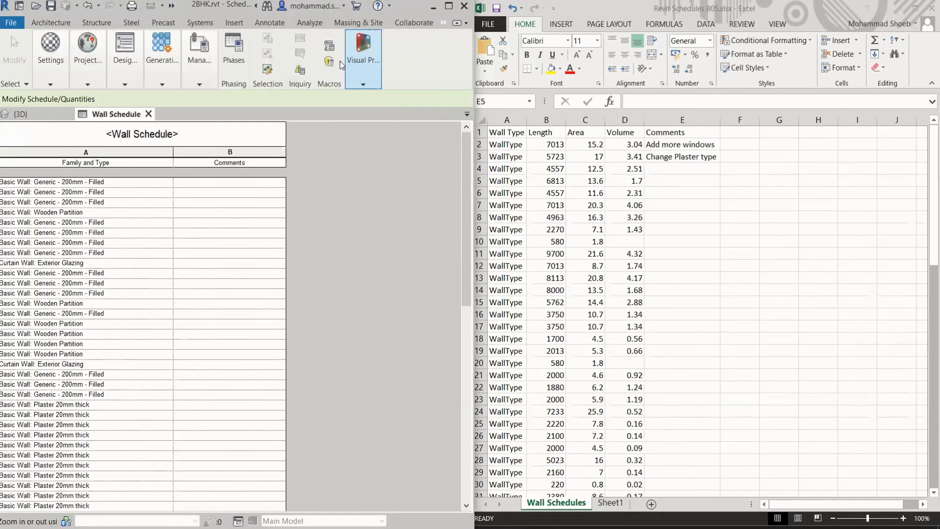
left_click(362, 83)
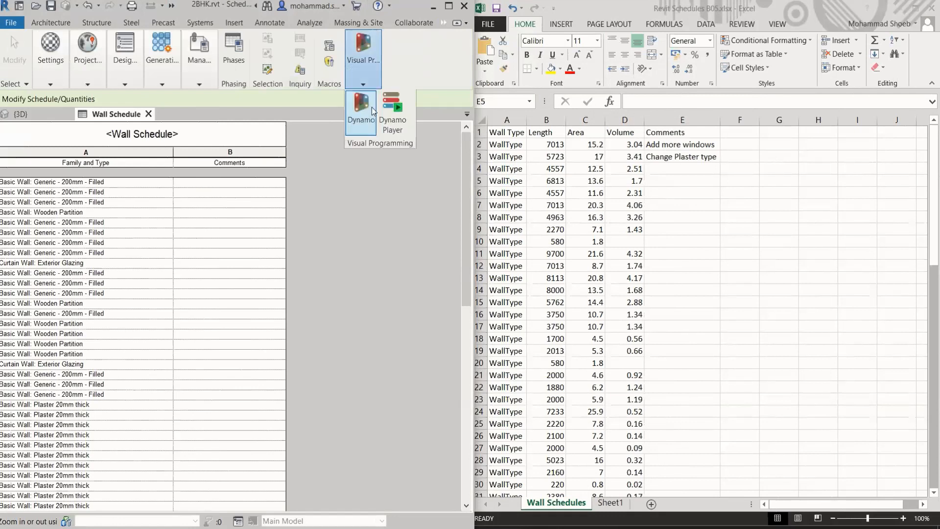
left_click(372, 111)
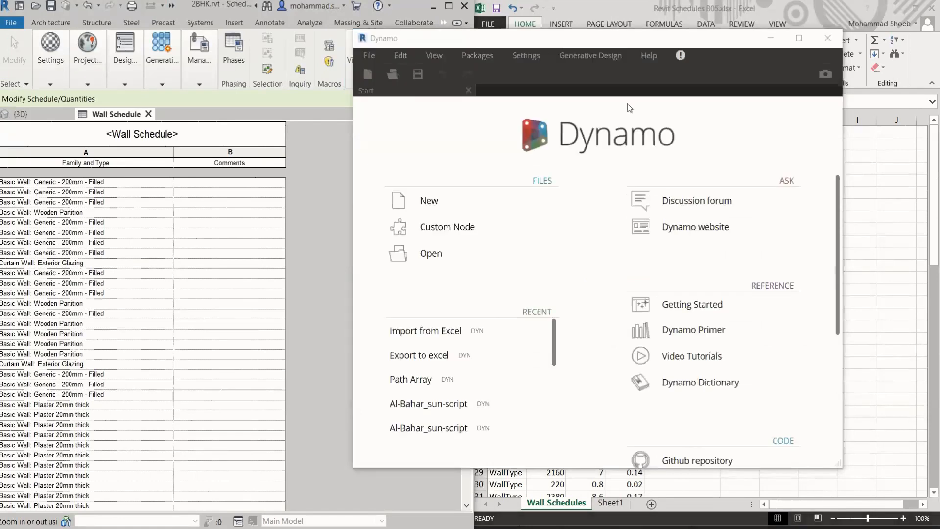
left_click_drag(493, 45, 425, 44)
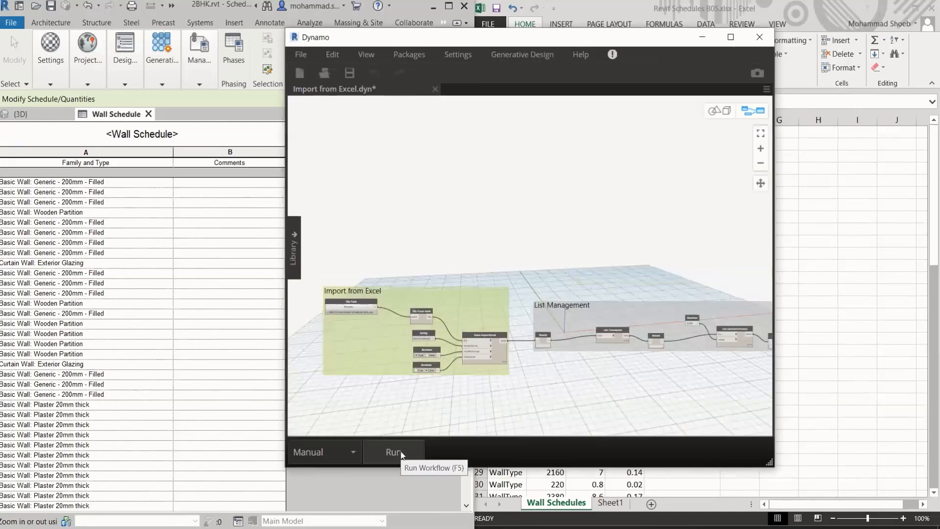
Freeze the Element.SetParameterByName node in the Feed to Revit group
scroll(653, 319, "up", 3)
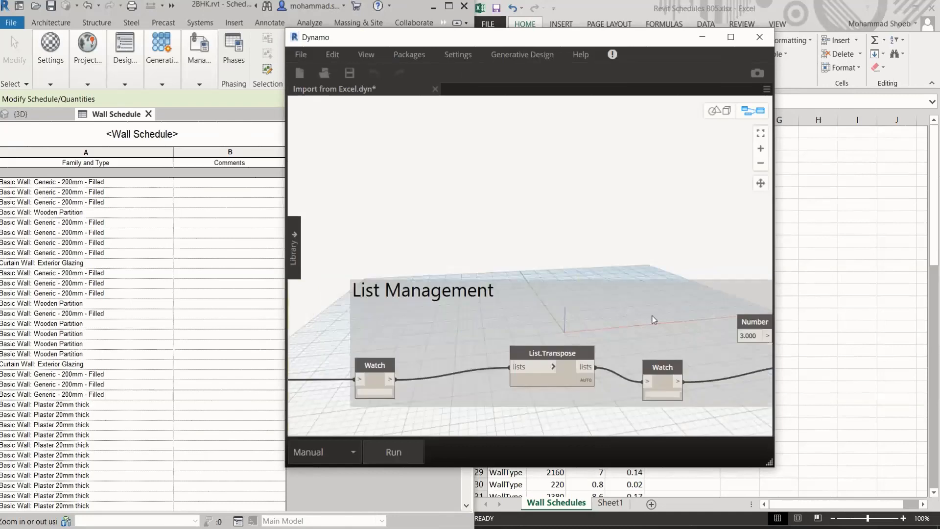
scroll(632, 289, "down", 5)
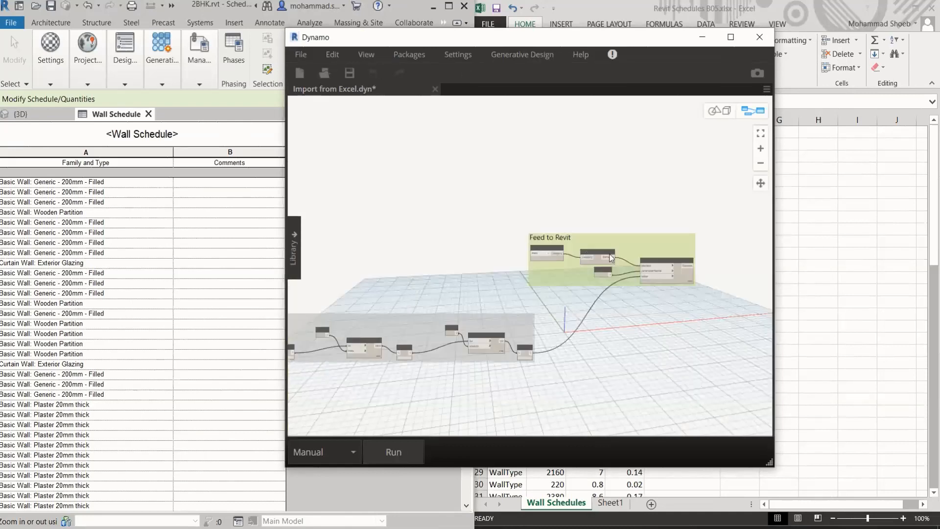
scroll(611, 258, "up", 5)
middle_click_drag(731, 307, 585, 315)
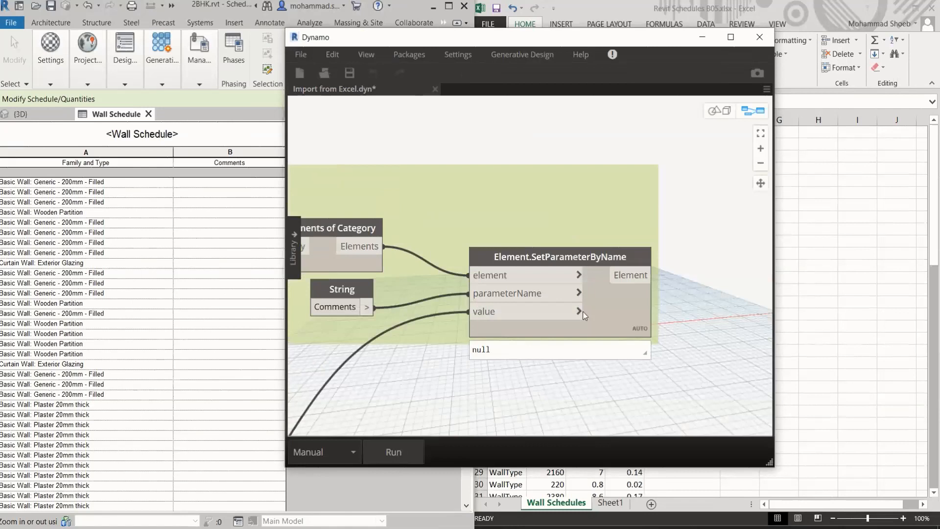
right_click(639, 300)
left_click(676, 266)
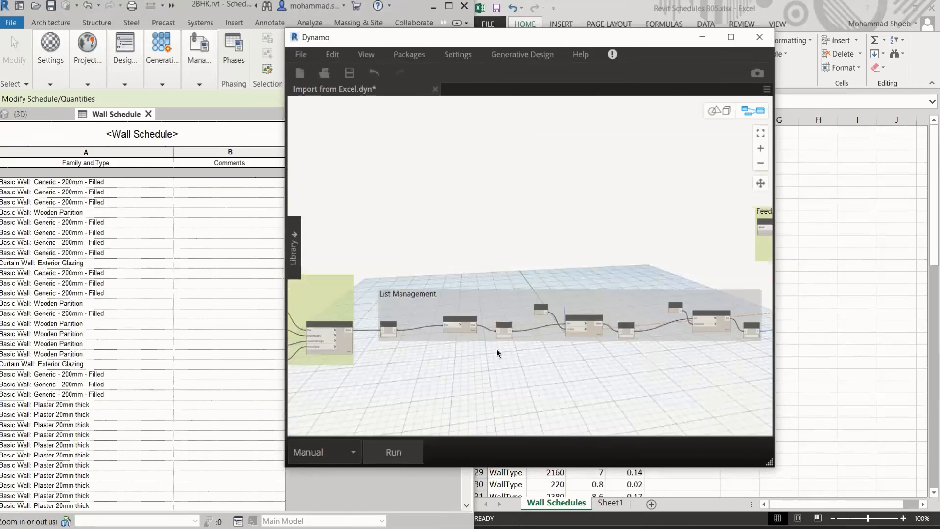
Run the import graph and inspect the imported Excel data in the Watch nodes of the List Management group
left_click(393, 451)
scroll(413, 362, "up", 3)
scroll(427, 338, "up", 2)
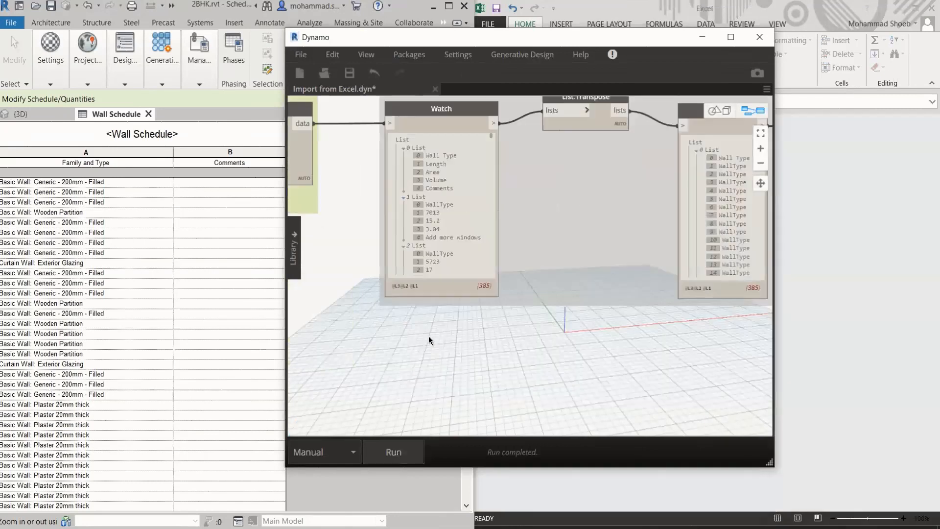
scroll(442, 241, "up", 3)
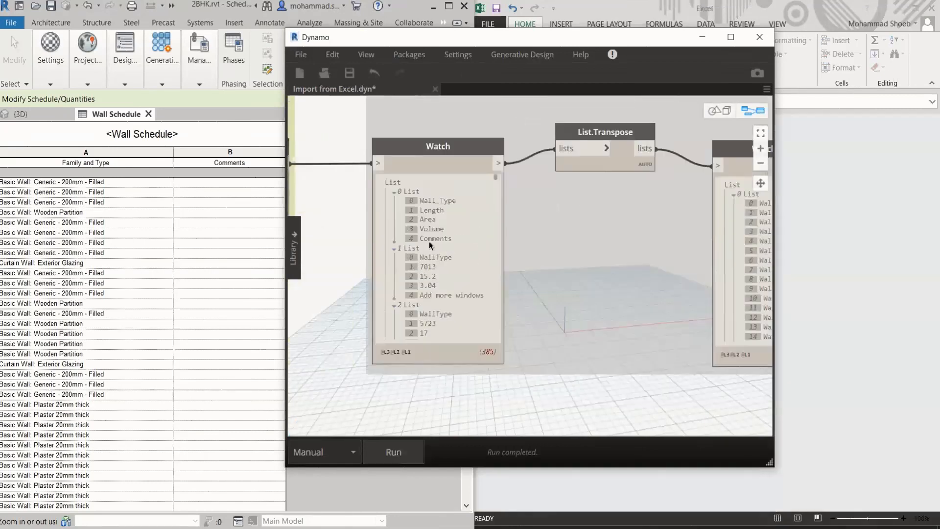
scroll(410, 420, "down", 2)
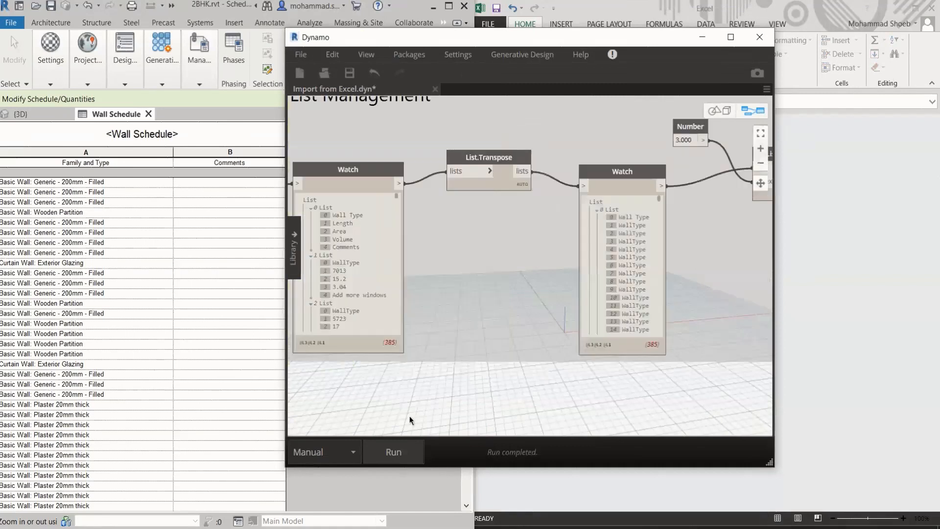
middle_click_drag(751, 377, 412, 393)
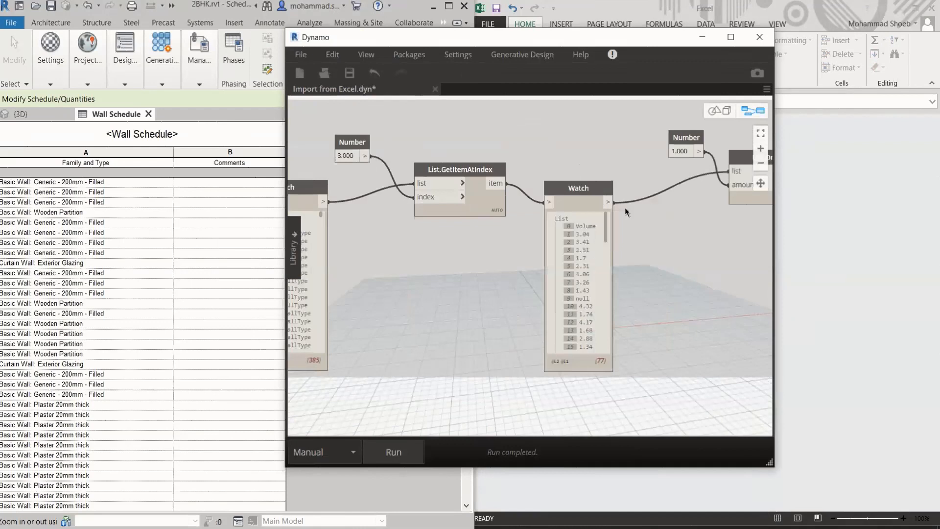
Set the index feeding List.GetItemAtIndex to 4 so it picks the Comments column, and rerun the graph
middle_click_drag(671, 381, 493, 392)
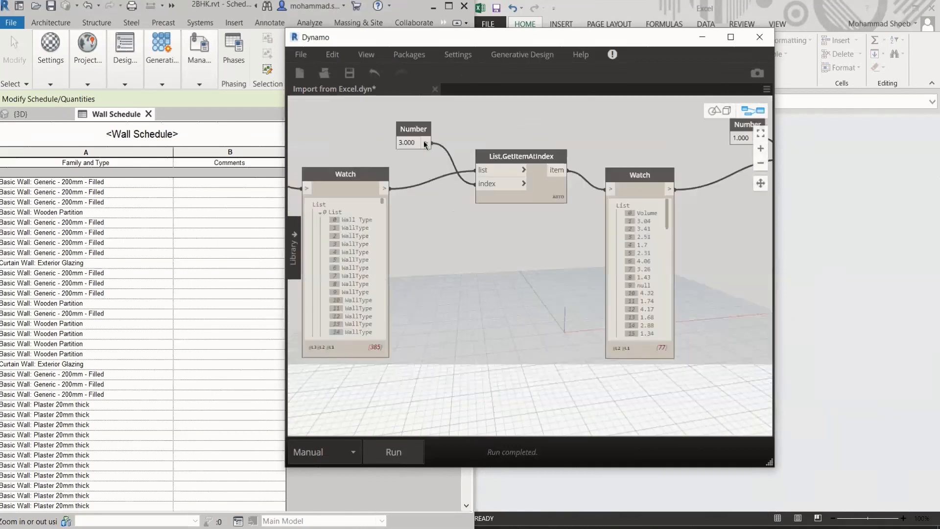
double_click(403, 146)
type("4")
key("Return")
left_click(400, 447)
key("ctrl")
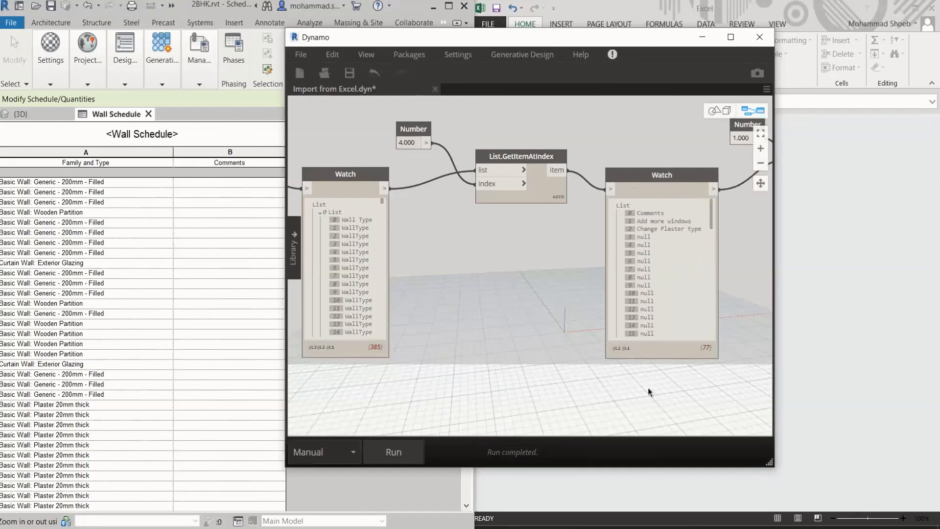
Check the List.DropItems output, unfreeze the Element.SetParameterByName node, and run the graph to write the comments to the walls
scroll(647, 387, "down", 3)
middle_click_drag(697, 309, 589, 304)
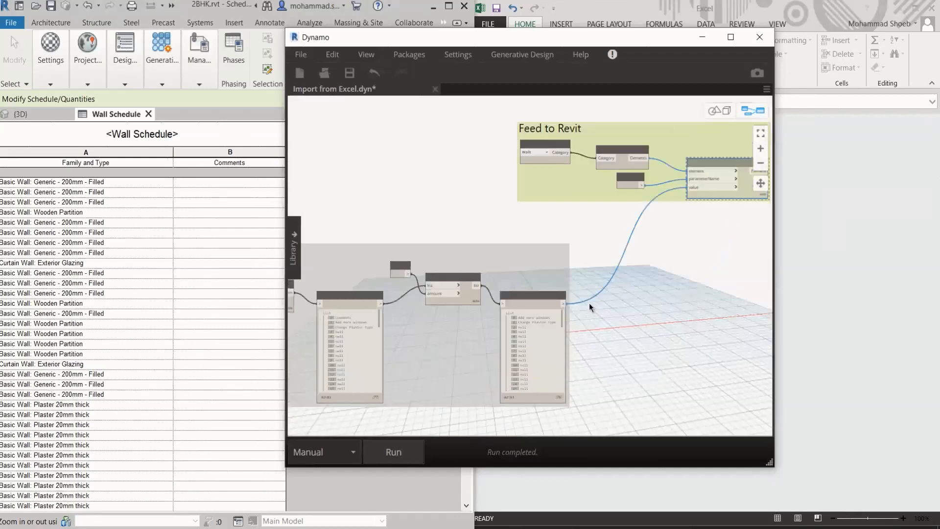
scroll(589, 304, "up", 5)
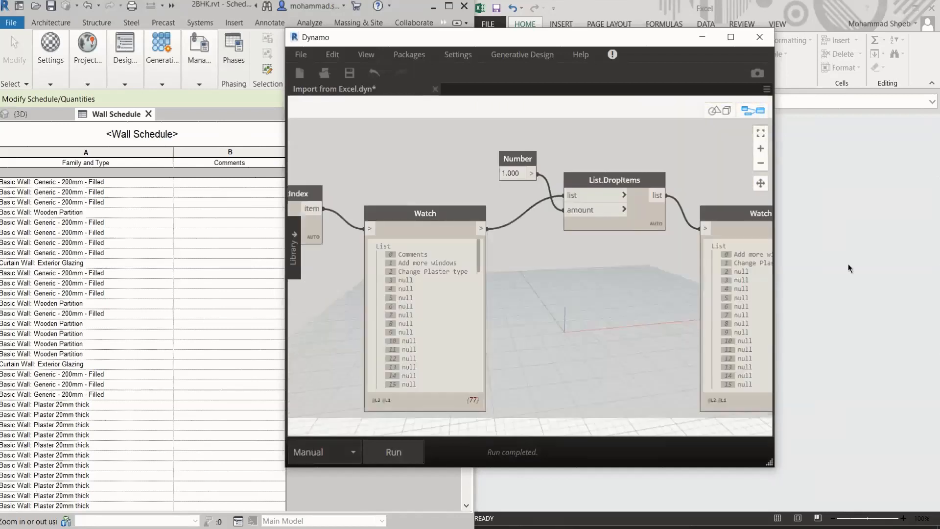
middle_click_drag(744, 205, 552, 433)
right_click(668, 270)
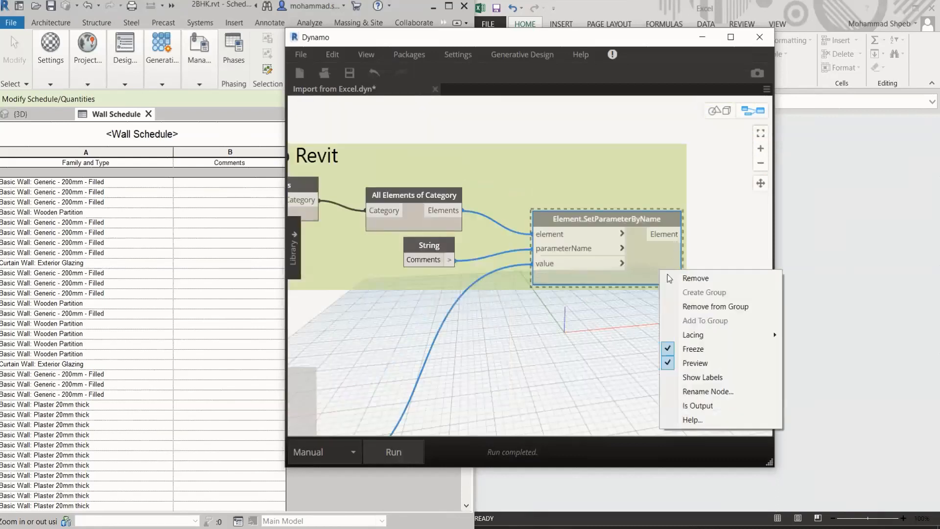
left_click(703, 346)
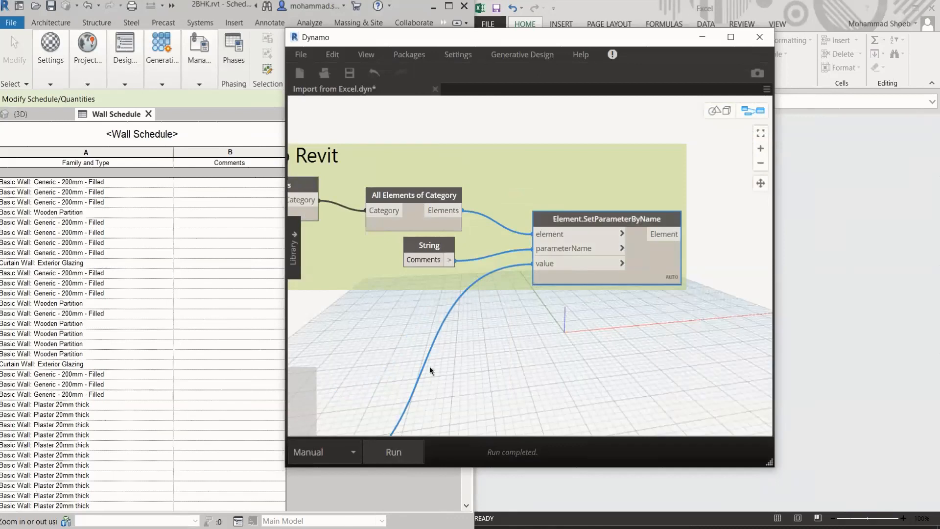
left_click(345, 452)
left_click(393, 451)
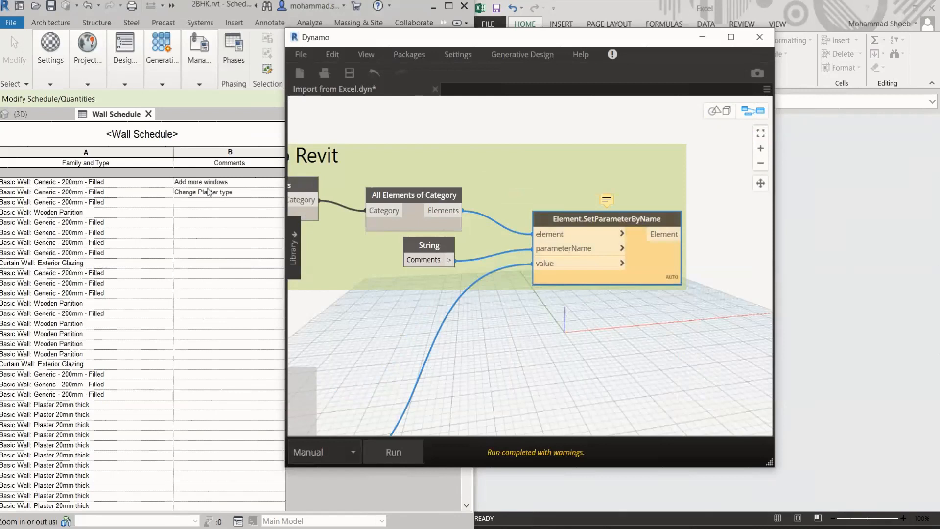
Set the graph's run mode to Automatic and minimize Dynamo
left_click(320, 453)
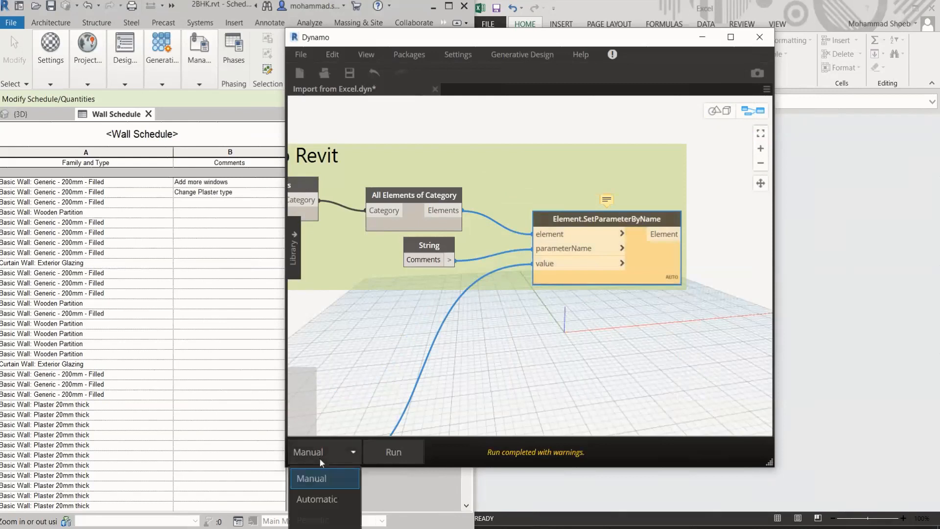
left_click(317, 499)
left_click(702, 37)
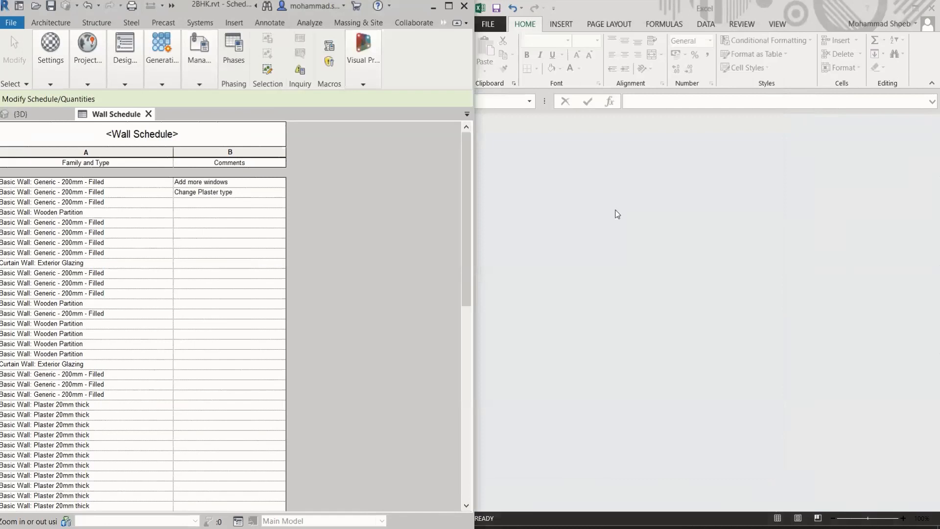
Reopen the Revit Schedules B05 workbook in Excel and fill the comment "Change Plaster type" from E3 down to E5
left_click(637, 12)
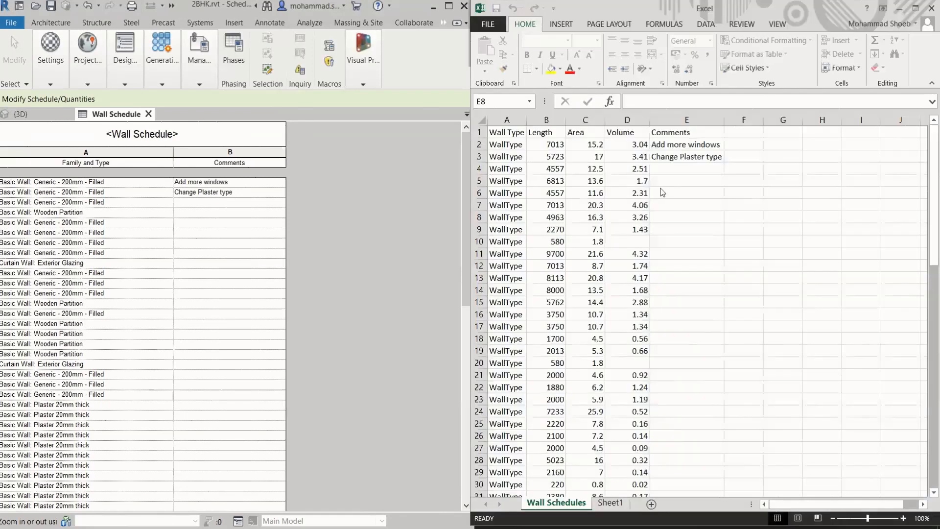
left_click(684, 169)
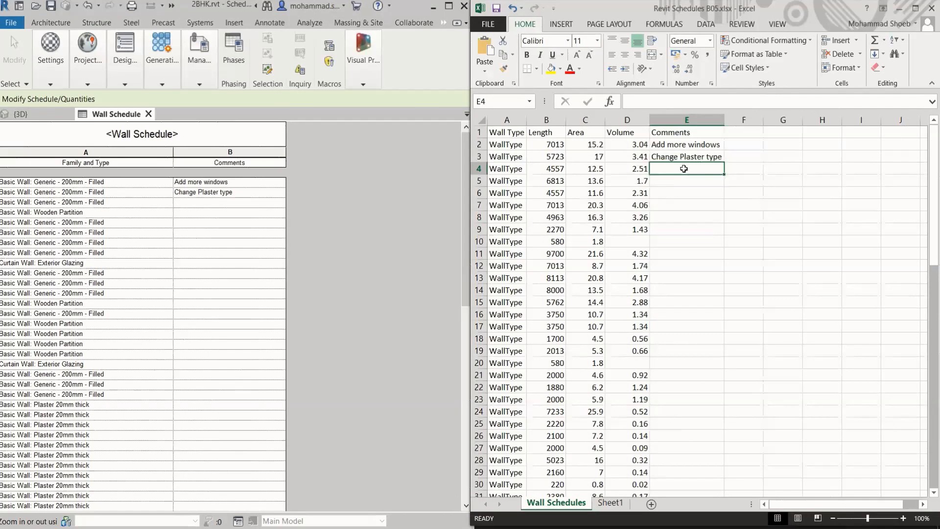
left_click(692, 158)
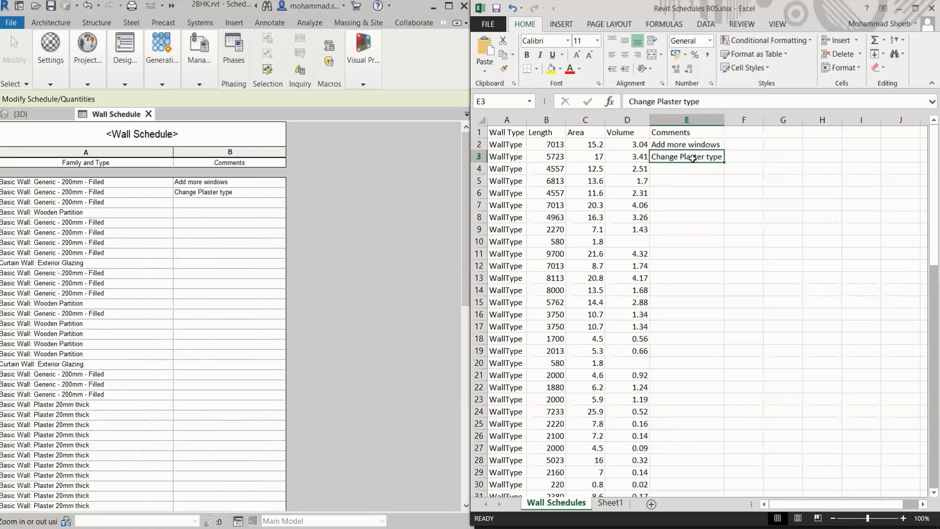
left_click_drag(725, 162, 722, 180)
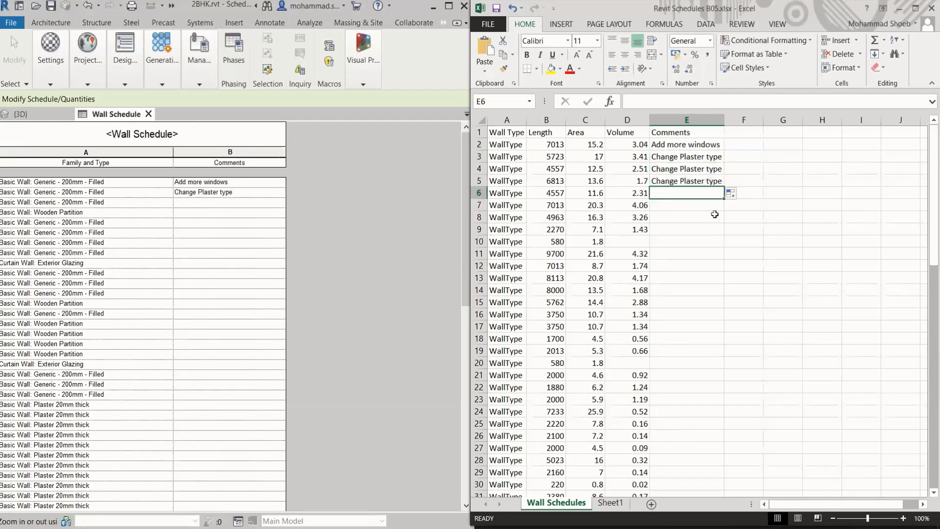
Enter the comment "Change Finishes" in E6, save the workbook, and check the Comments column of the Revit wall schedule
type("Change Finishes")
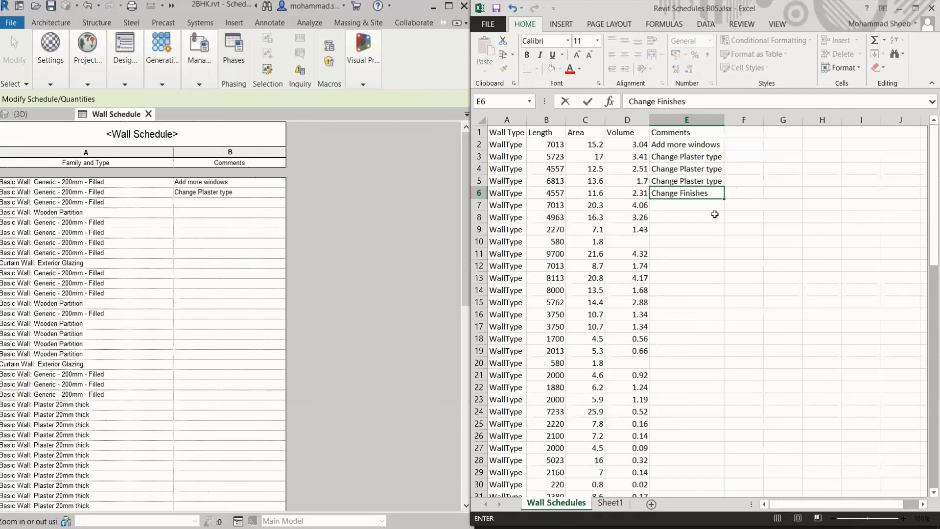
left_click(714, 214)
left_click(208, 227)
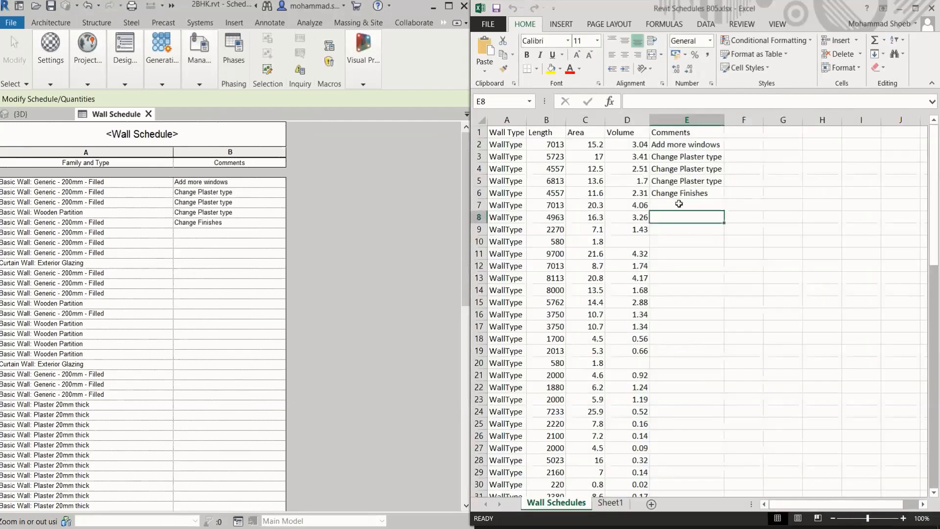
key("BackSpace")
Return to the Excel workbook and enter the comment "Check SHGC for glass" in E10
left_click(678, 254)
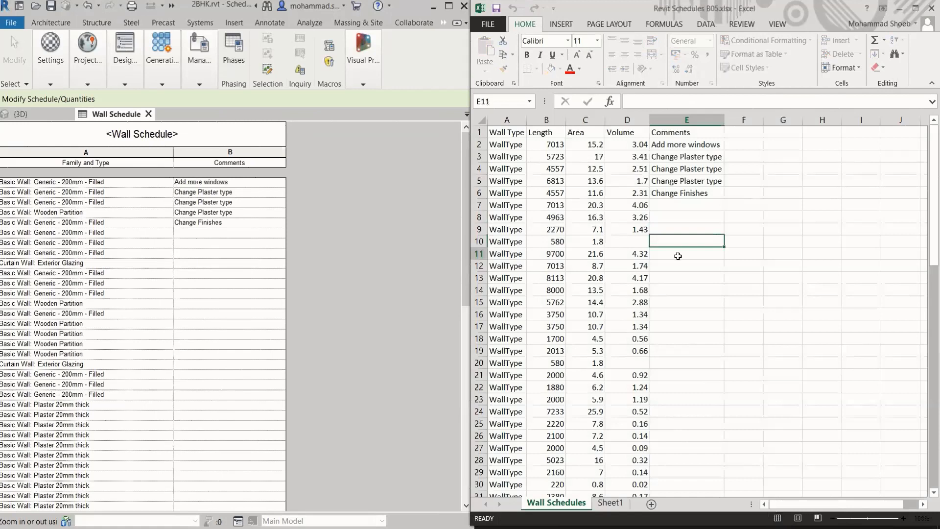
left_click(680, 240)
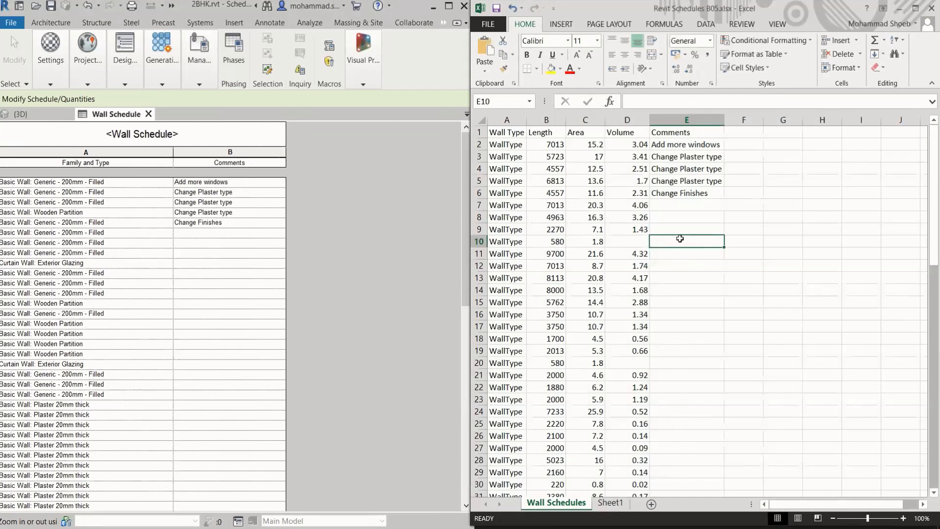
type("C")
type("hange")
key("BackSpace")
key("BackSpace")
key("BackSpace")
key("BackSpace")
key("BackSpace")
type("eck ")
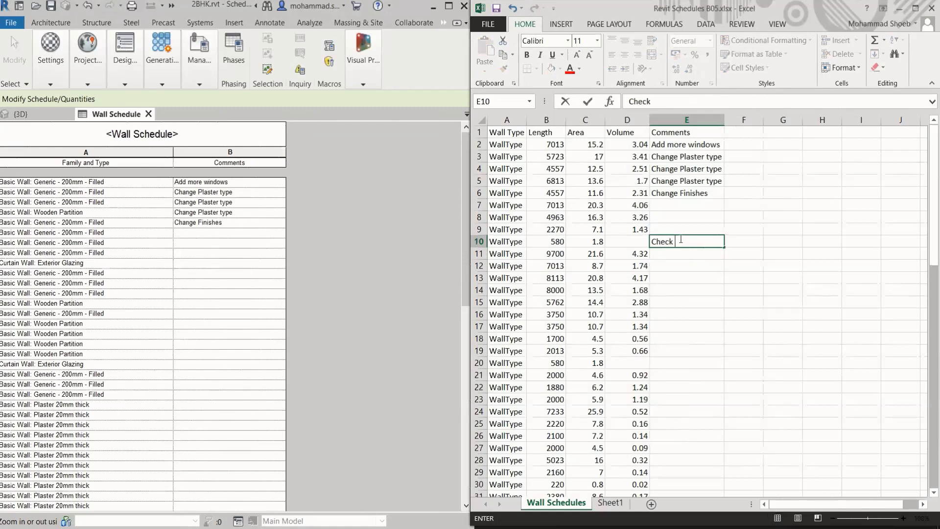
type("SHGC for gla")
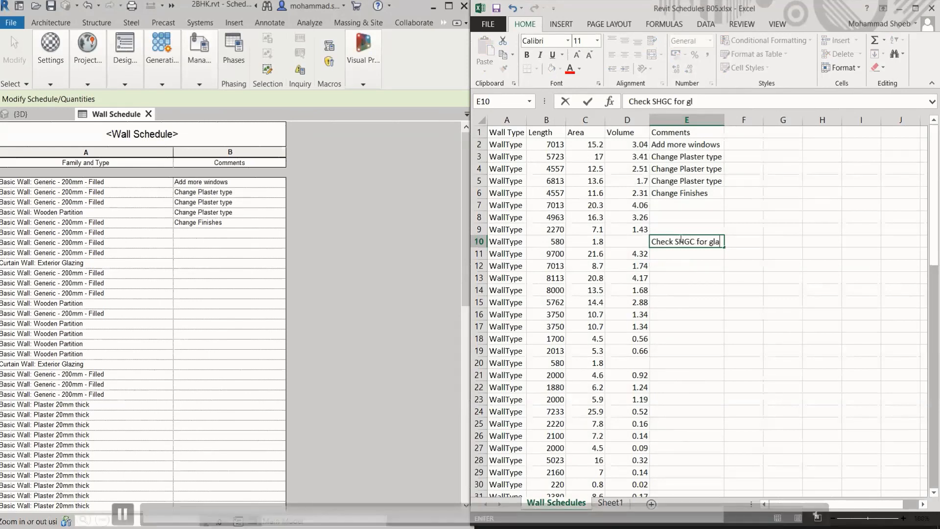
type("ss")
left_click(686, 327)
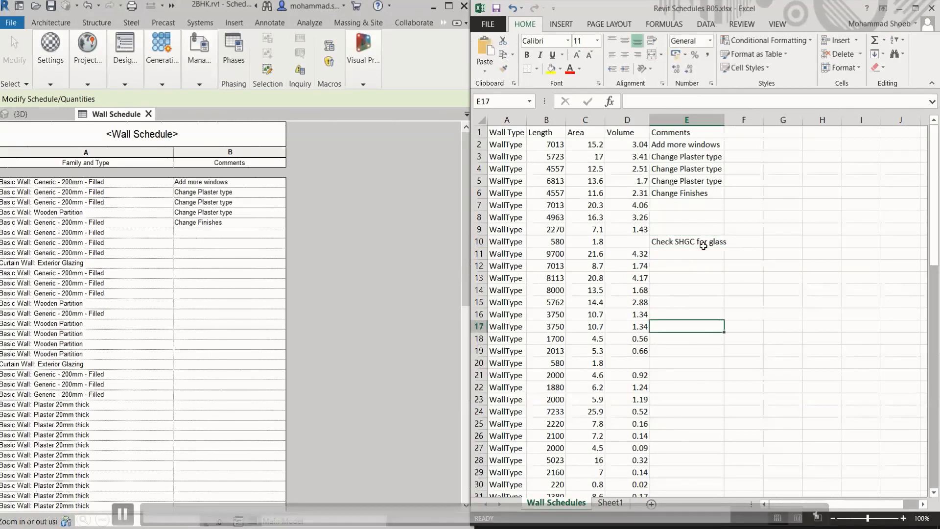
Copy the comment in E10 to E20
left_click(702, 246)
key("ctrl+c")
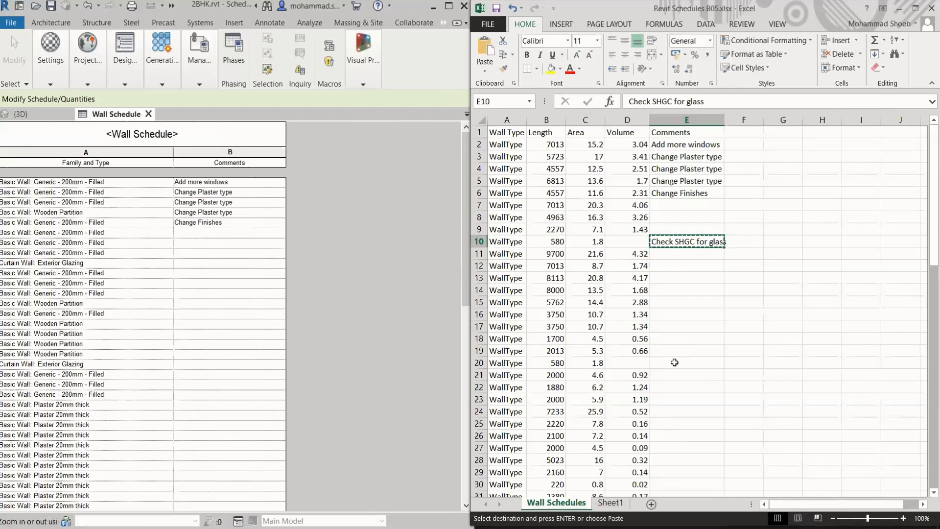
left_click(674, 363)
key("ctrl+v")
left_click(689, 397)
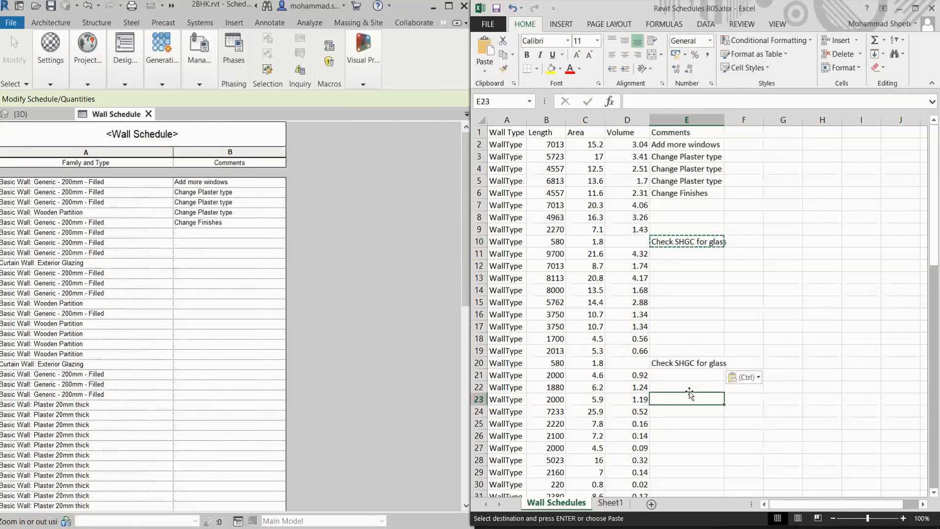
key("Escape")
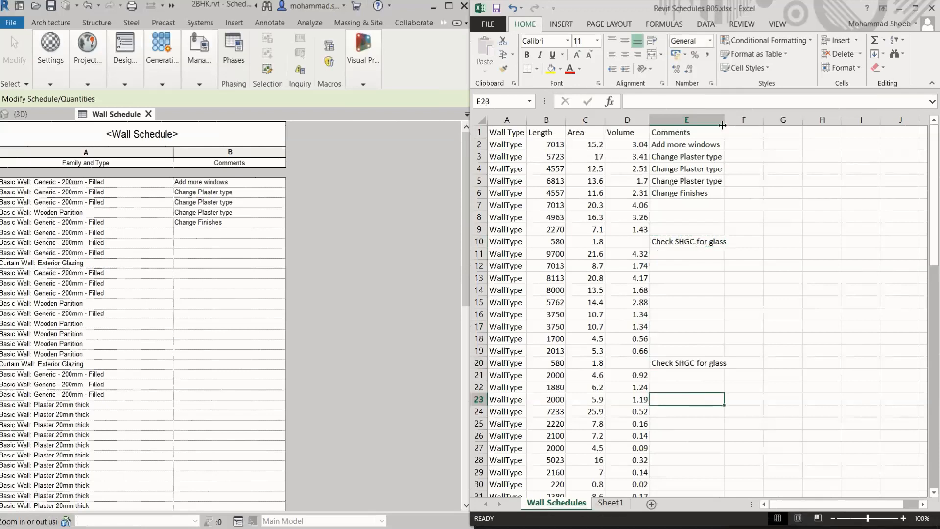
Widen the Comments column, save the workbook, and check the updated comments in the Revit wall schedule
left_click_drag(722, 125, 738, 125)
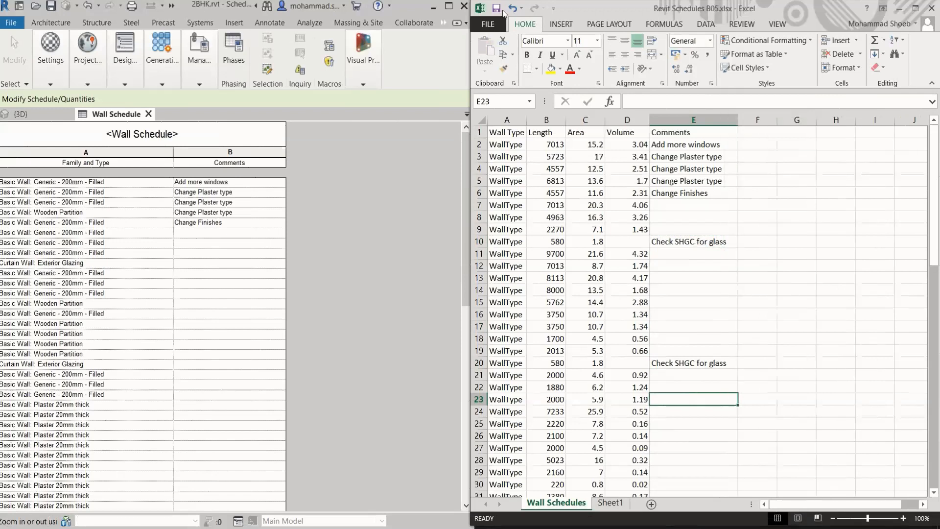
left_click(488, 24)
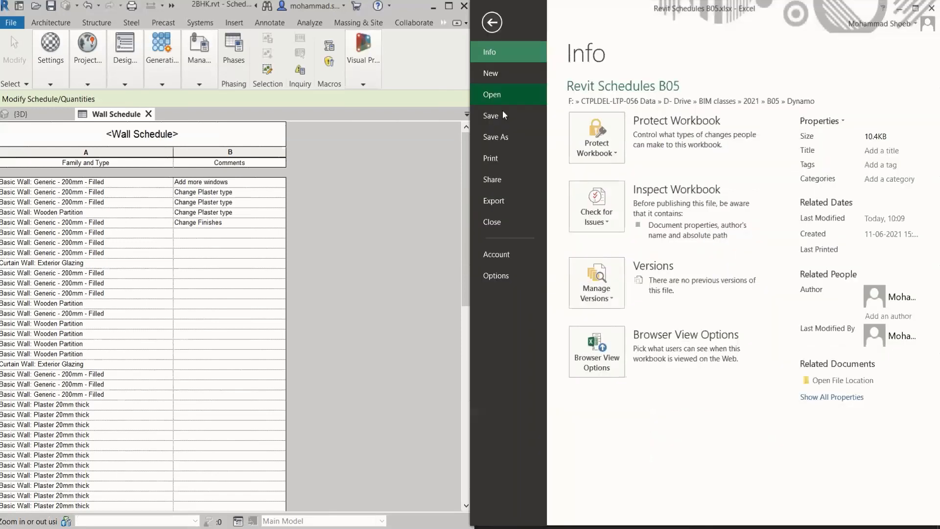
left_click(501, 122)
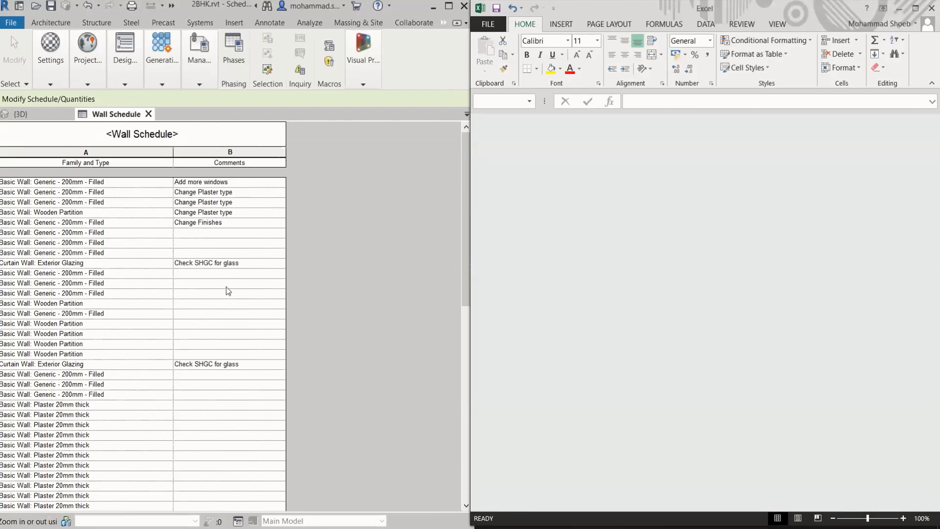
left_click(211, 274)
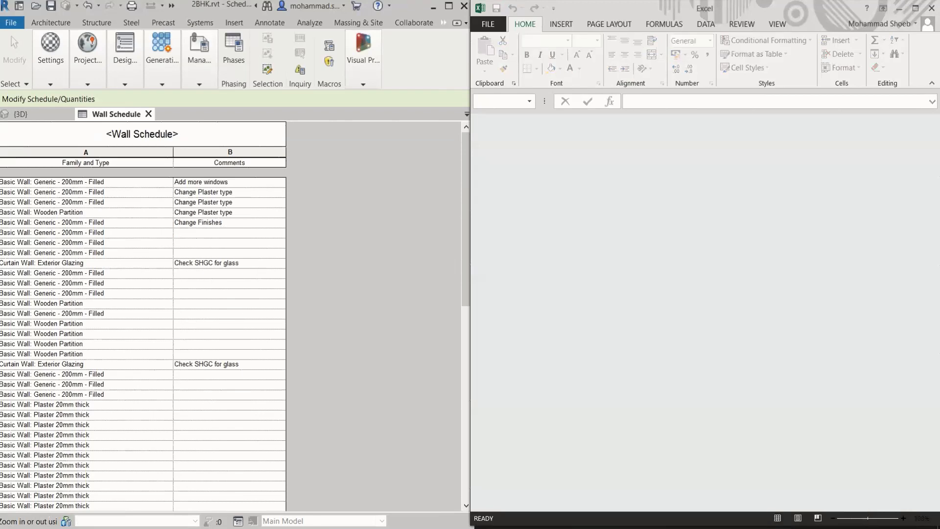
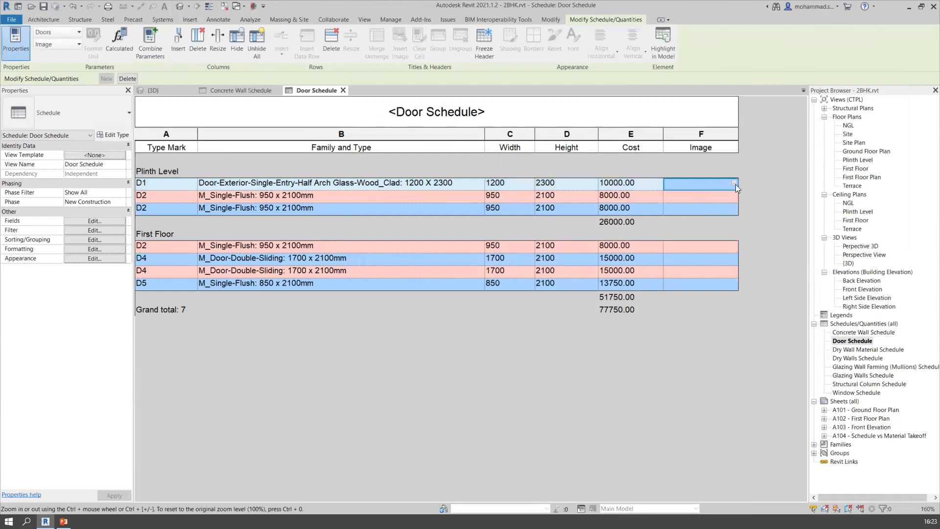
Assign Capricot Logo.png from the CTPL folder in Pictures as the image of door D1 in the Door Schedule
left_click(735, 184)
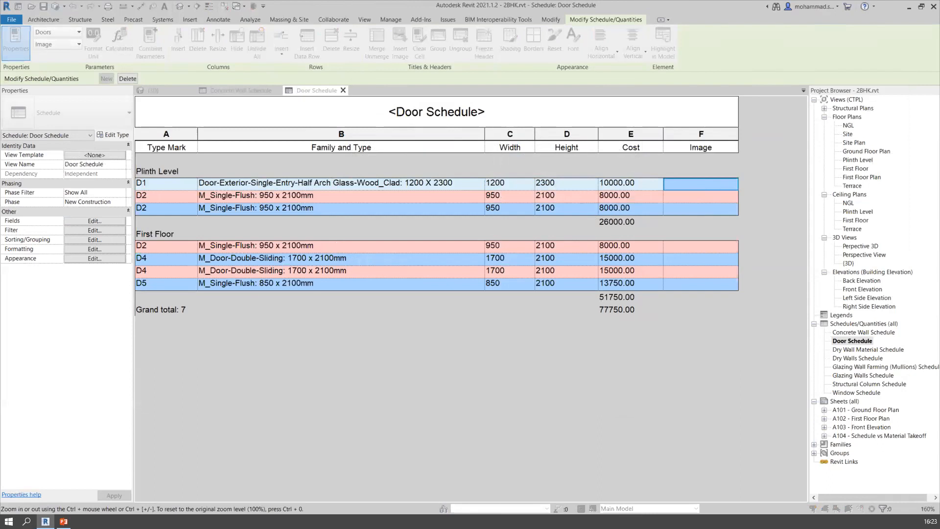
left_click(335, 370)
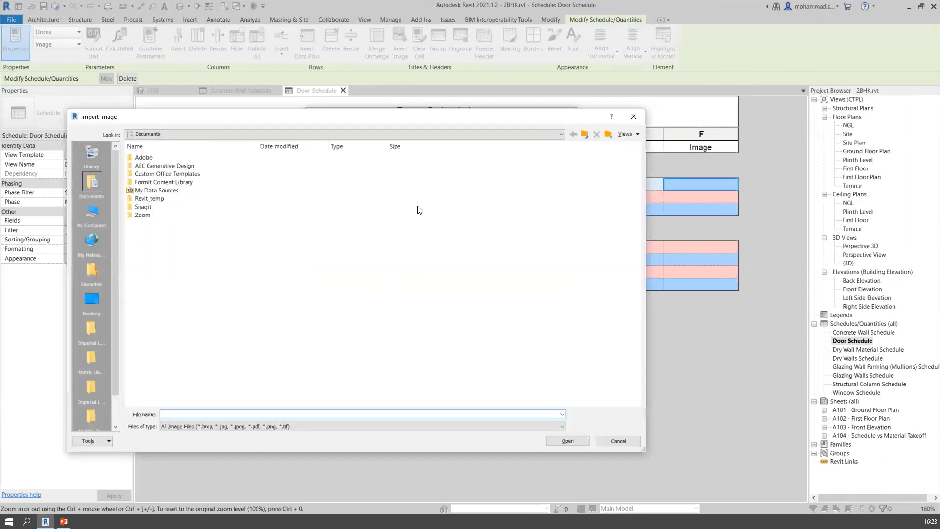
left_click(634, 116)
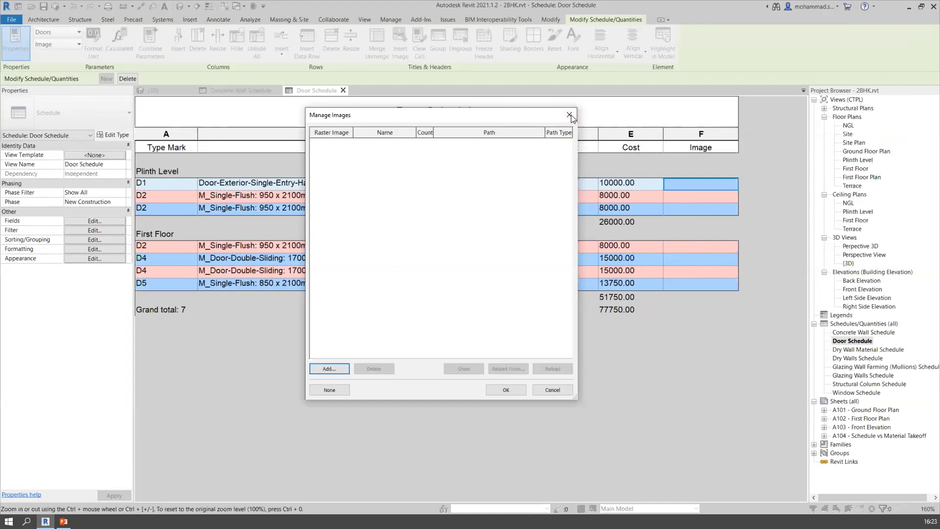
left_click(339, 370)
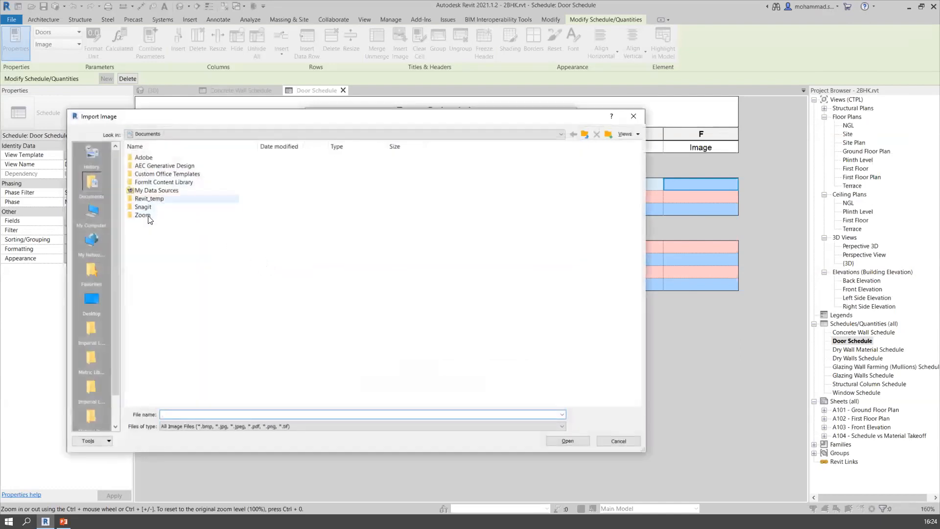
left_click(91, 302)
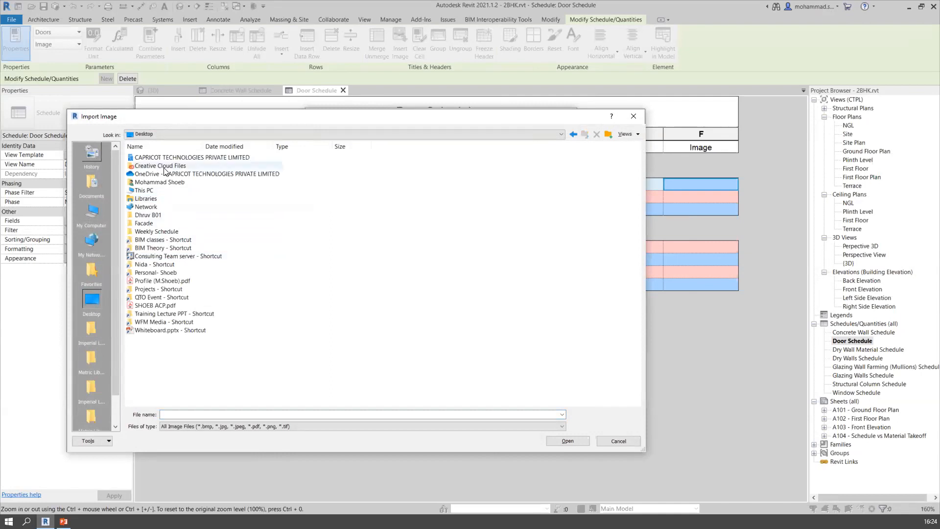
double_click(147, 190)
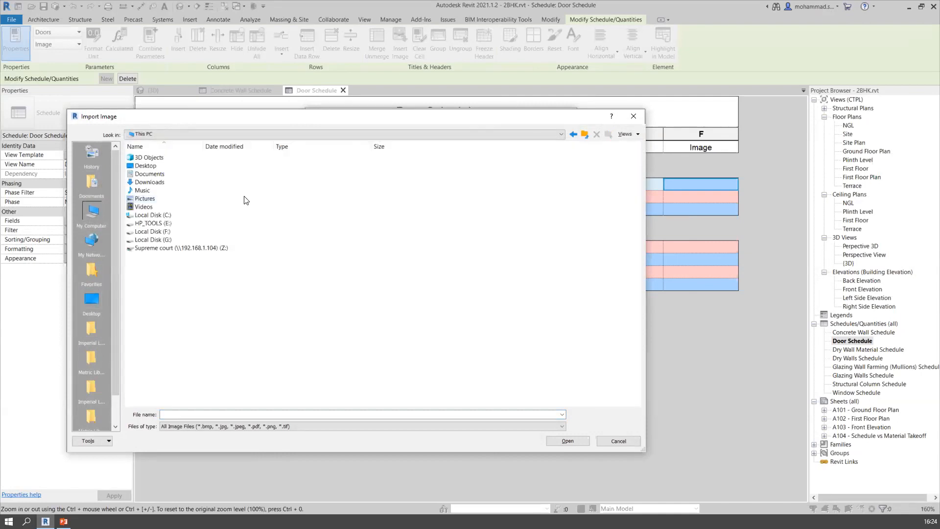
double_click(146, 199)
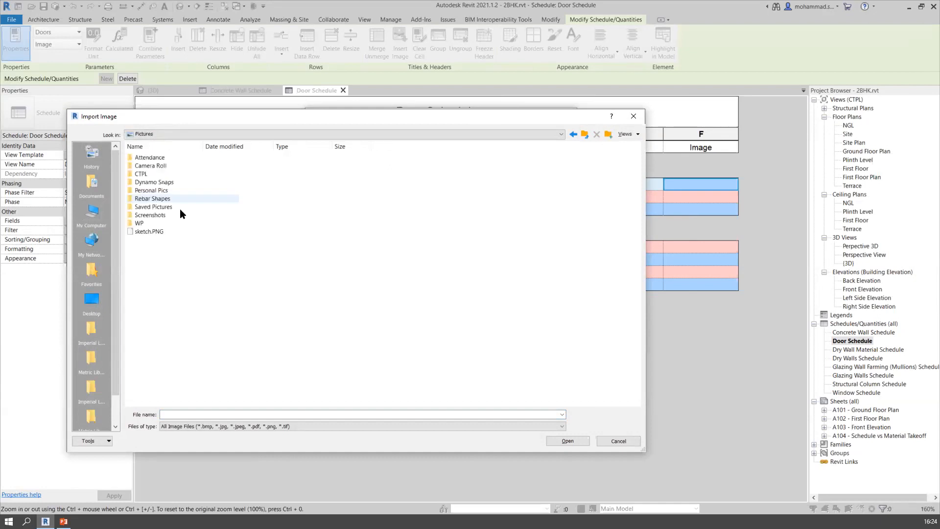
double_click(151, 173)
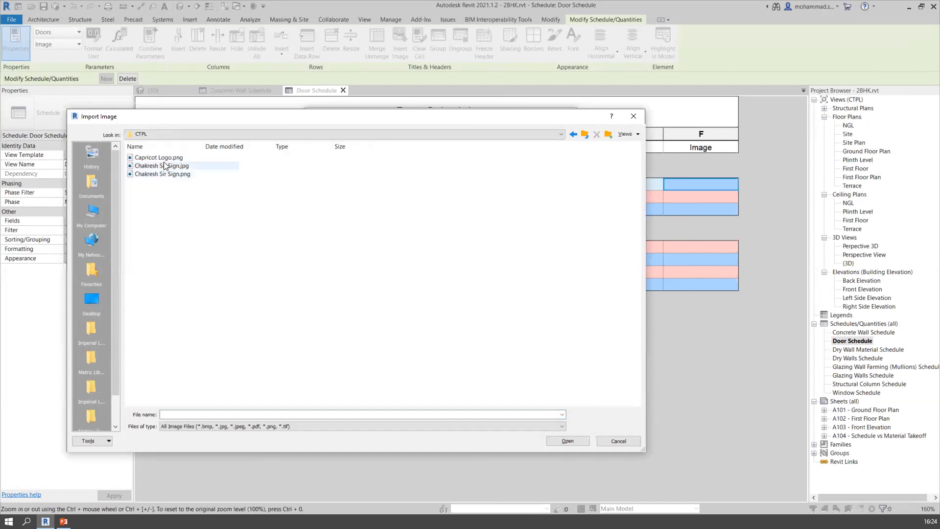
left_click(164, 159)
left_click(568, 441)
left_click(367, 161)
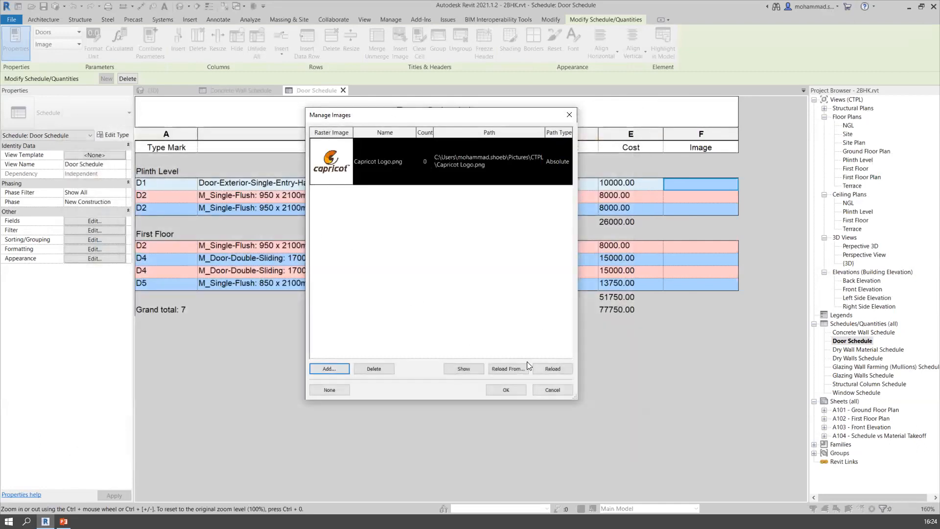
left_click(508, 390)
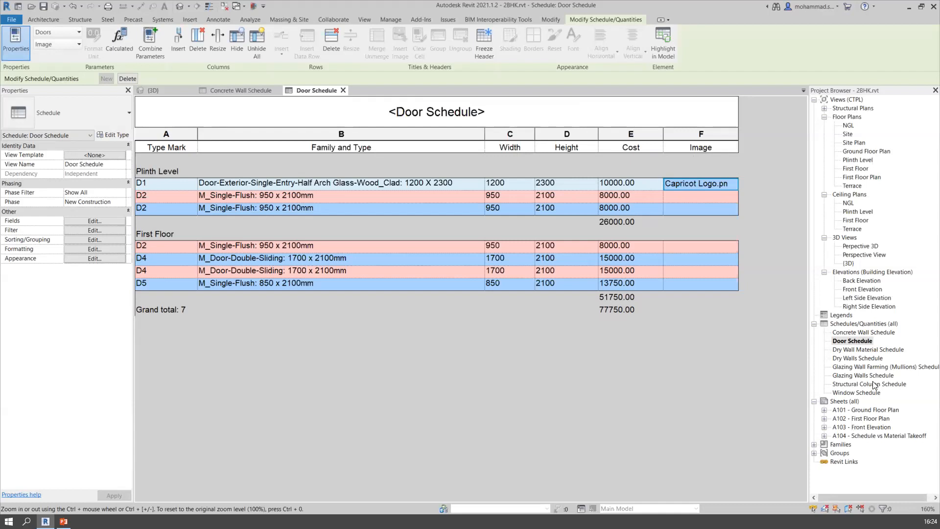
Open sheet A101 - Ground Floor Plan and examine the Image column of the door schedule placed on it
left_click(865, 411)
double_click(865, 411)
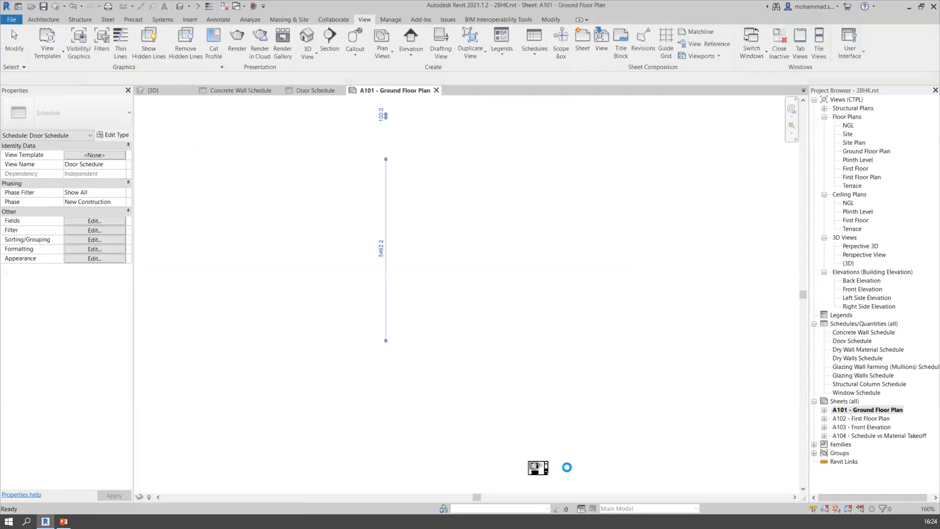
left_click(547, 179)
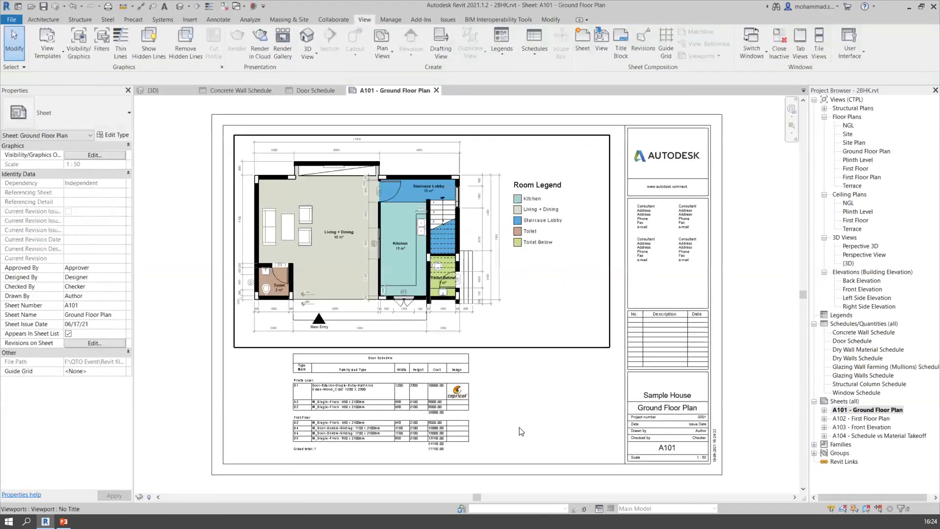
scroll(458, 409, "up", 8)
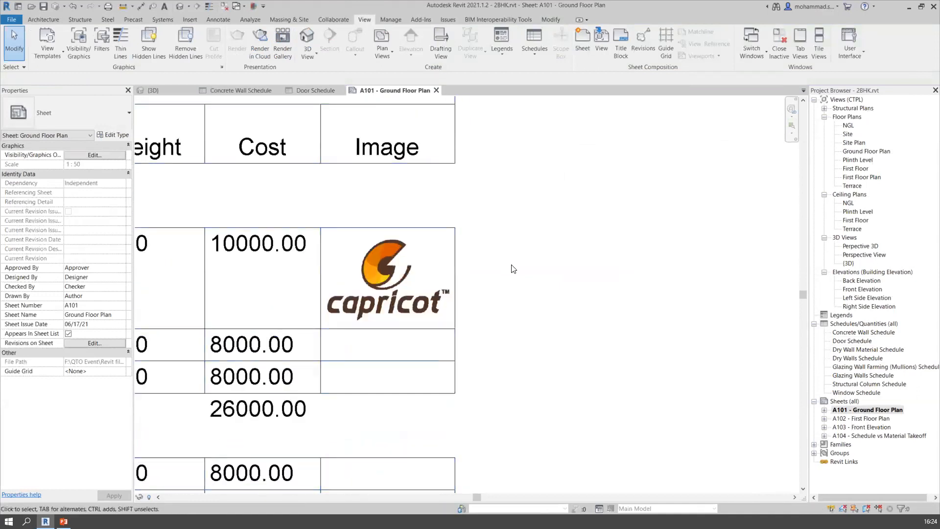
scroll(383, 281, "down", 3)
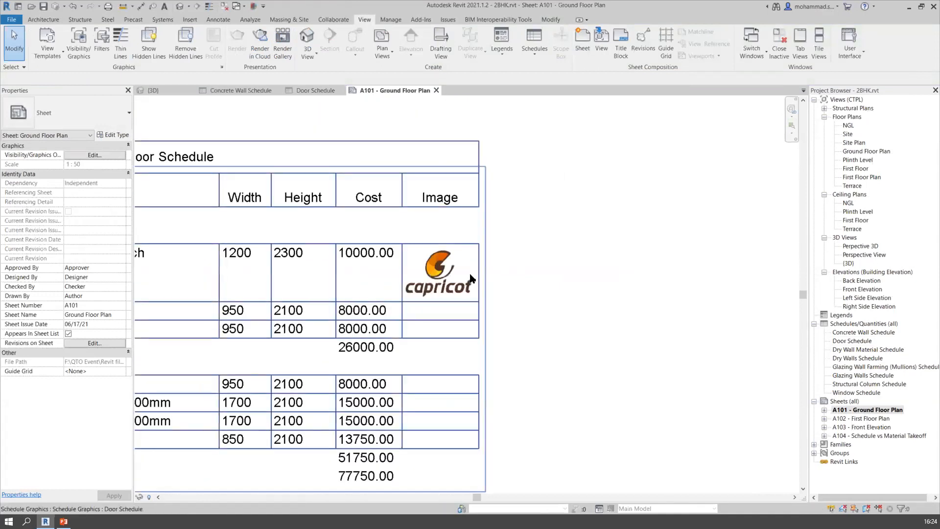
scroll(548, 337, "down", 2)
scroll(549, 337, "down", 1)
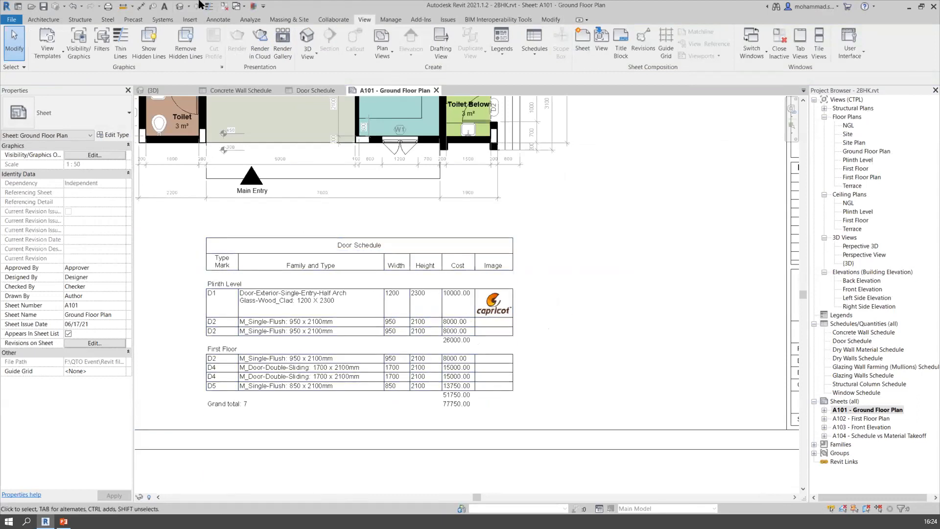
Close all inactive views so that only sheet A101 - Ground Floor Plan stays open
left_click(224, 9)
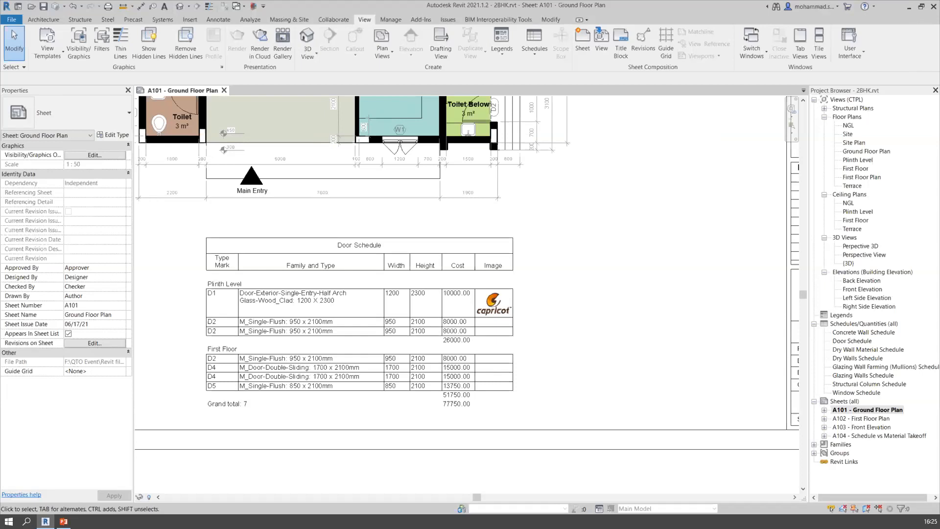
left_click(601, 219)
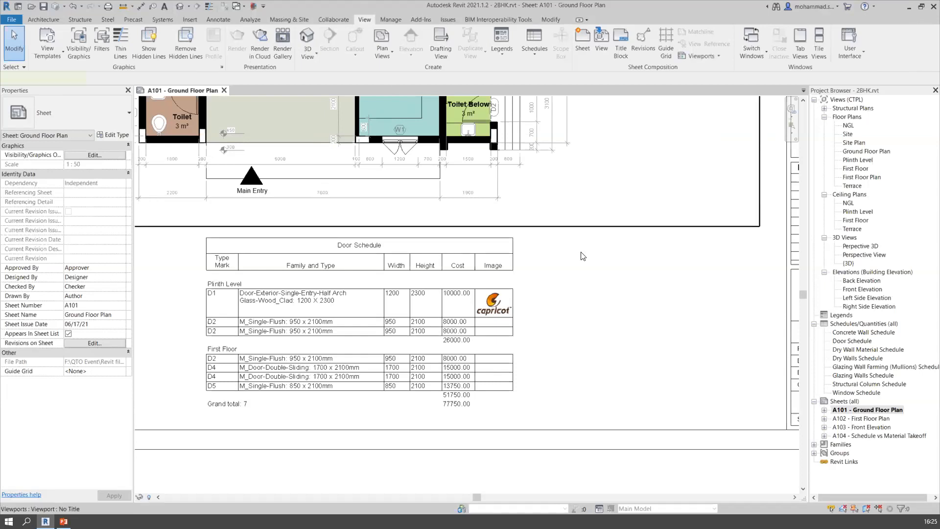
left_click(562, 274)
middle_click_drag(547, 365, 547, 366)
mouse_move(552, 308)
middle_mouse_down()
mouse_move(537, 376)
mouse_move(552, 373)
mouse_move(543, 380)
middle_mouse_up()
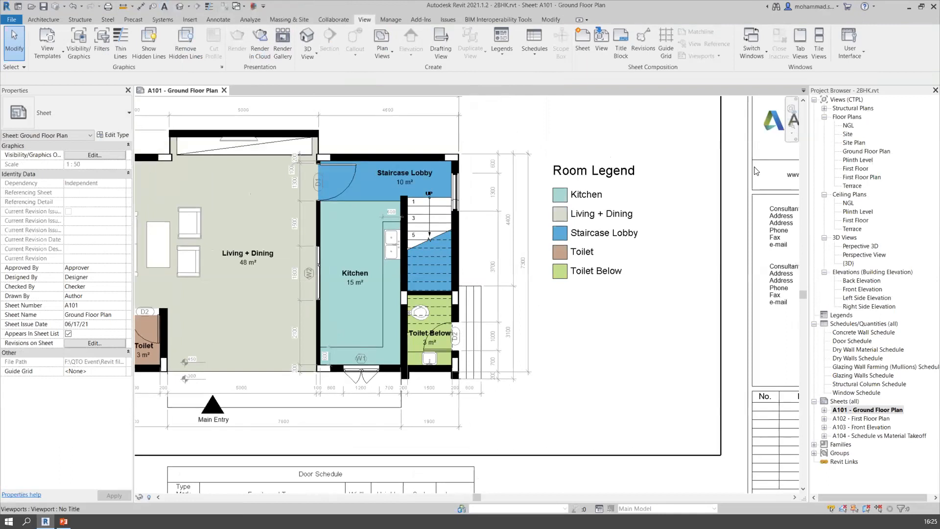
Open the Ground Floor Plan view and focus on the projecting wall of the Living + Dining room with its 5000 dimension
left_click(863, 152)
double_click(863, 152)
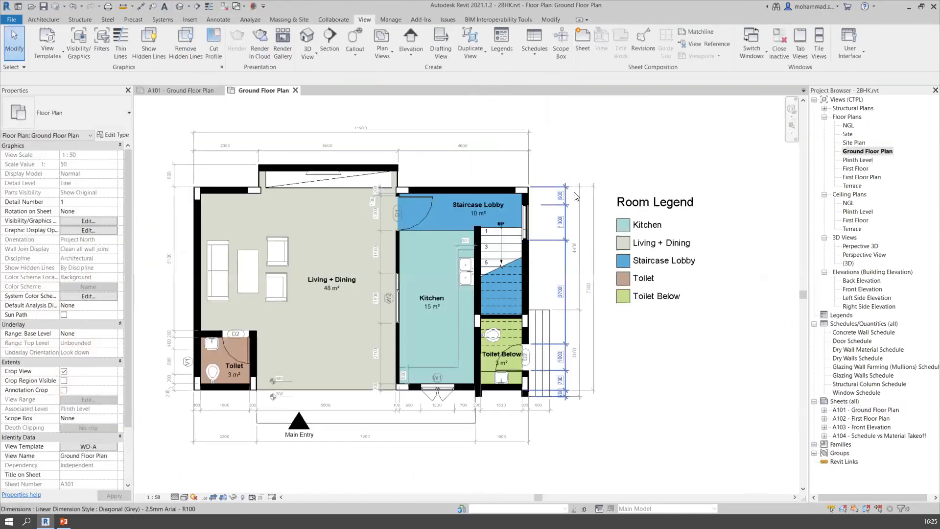
scroll(620, 291, "up", 4)
middle_click_drag(620, 291, 686, 415)
middle_click_drag(453, 304, 783, 304)
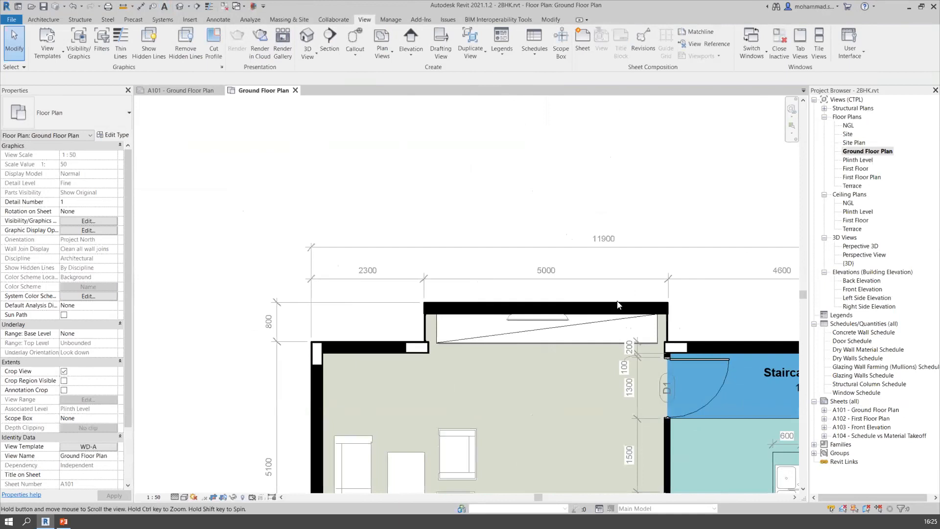
scroll(590, 297, "up", 2)
scroll(453, 295, "up", 1)
middle_click_drag(377, 278, 297, 291)
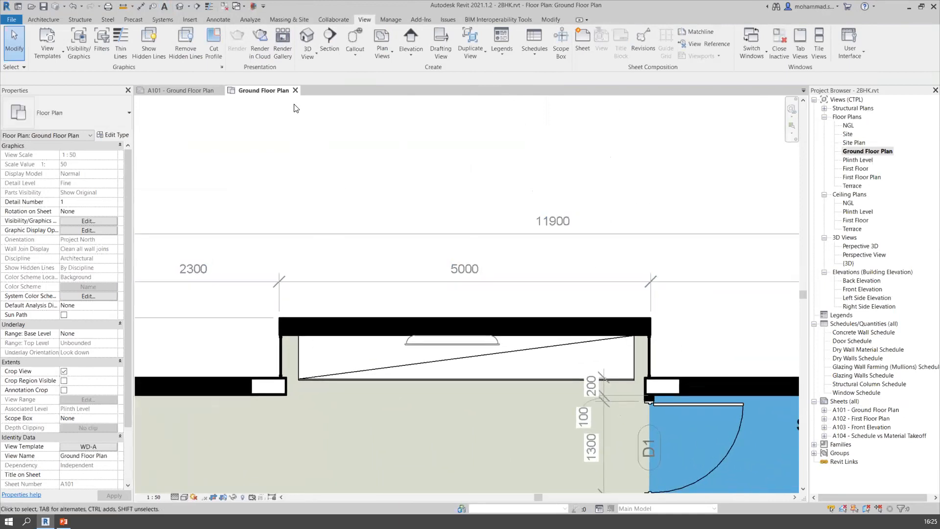
Start the Aligned dimension command, review its wall reference options, and leave the command without placing a dimension
left_click(218, 19)
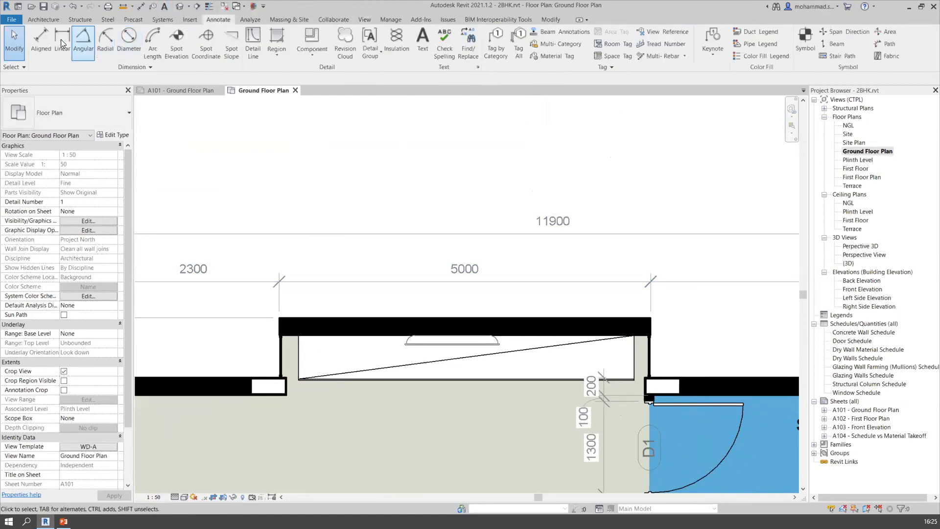
left_click(43, 39)
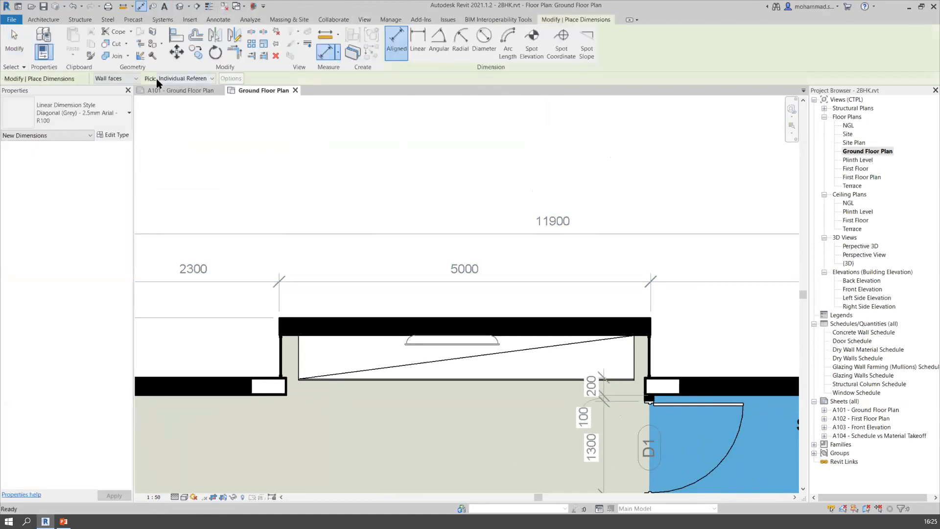
left_click(135, 79)
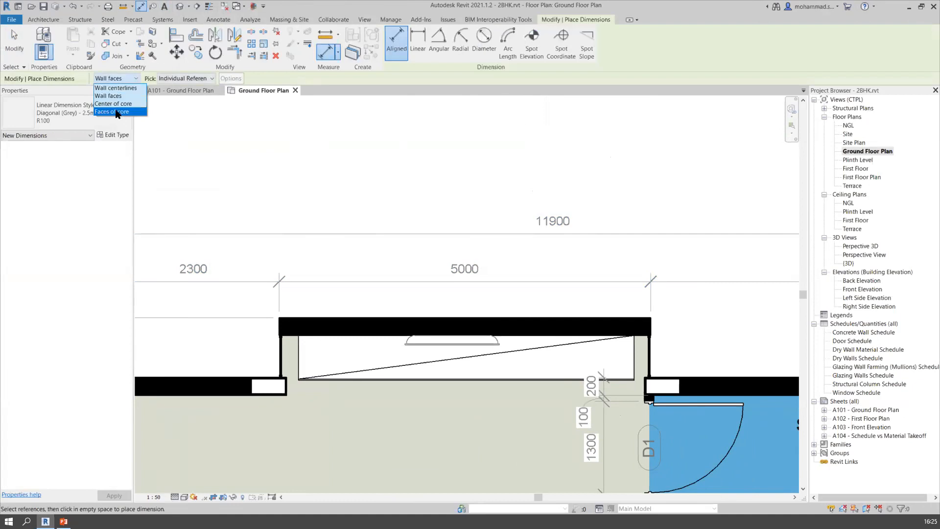
left_click(117, 104)
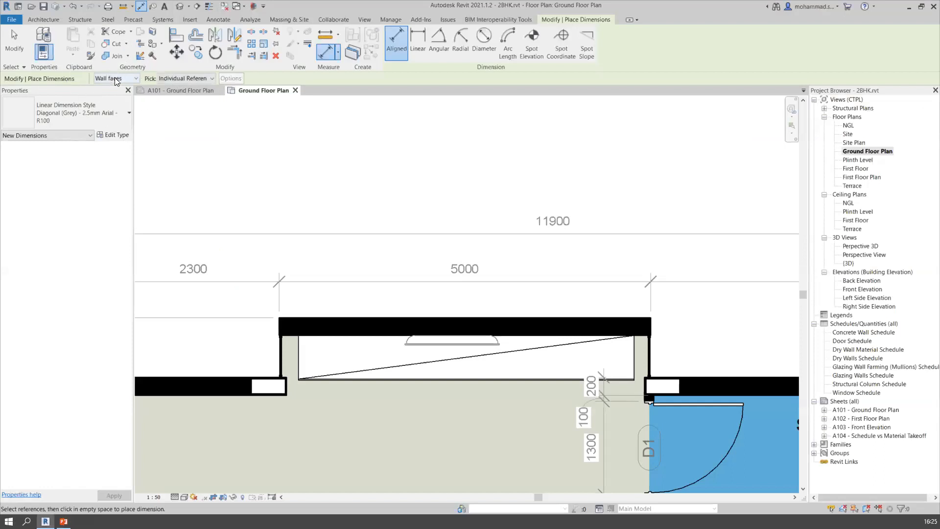
scroll(419, 222, "down", 3)
key("Escape")
key("Escape")
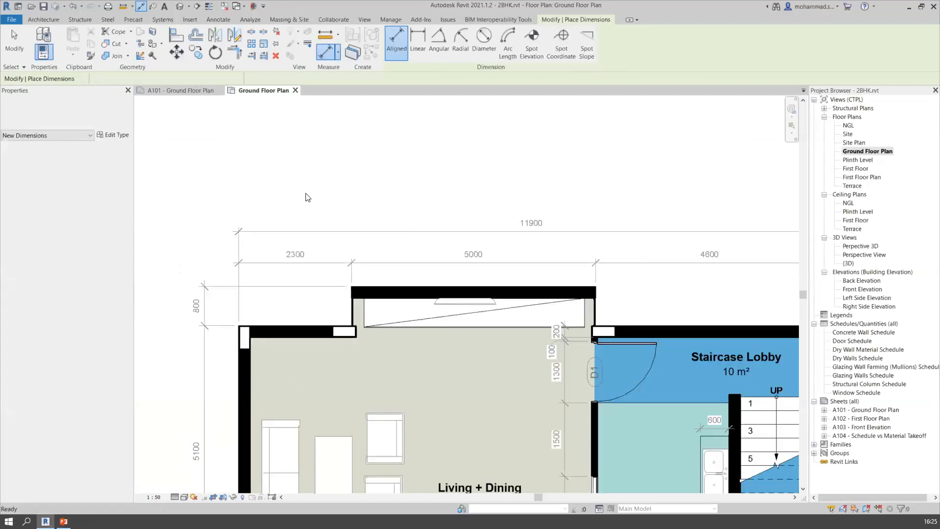
scroll(309, 173, "down", 4)
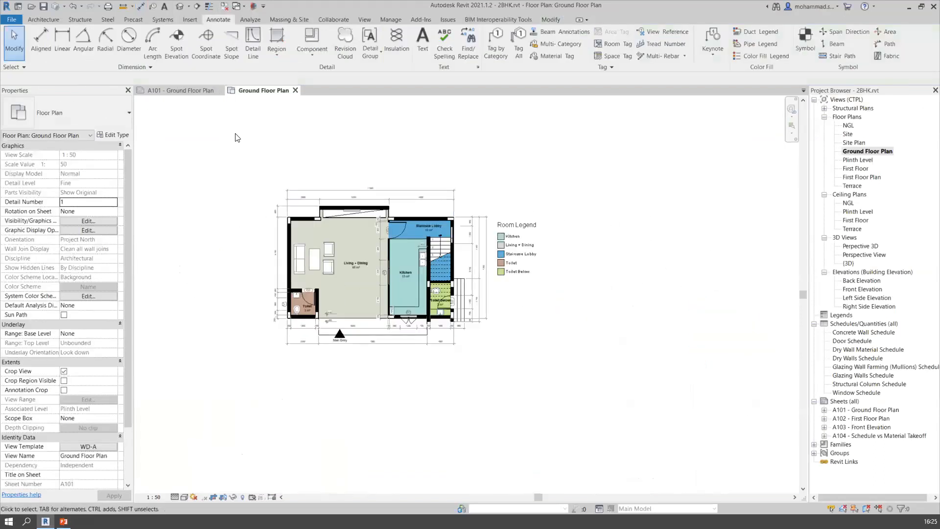
scroll(241, 160, "up", 2)
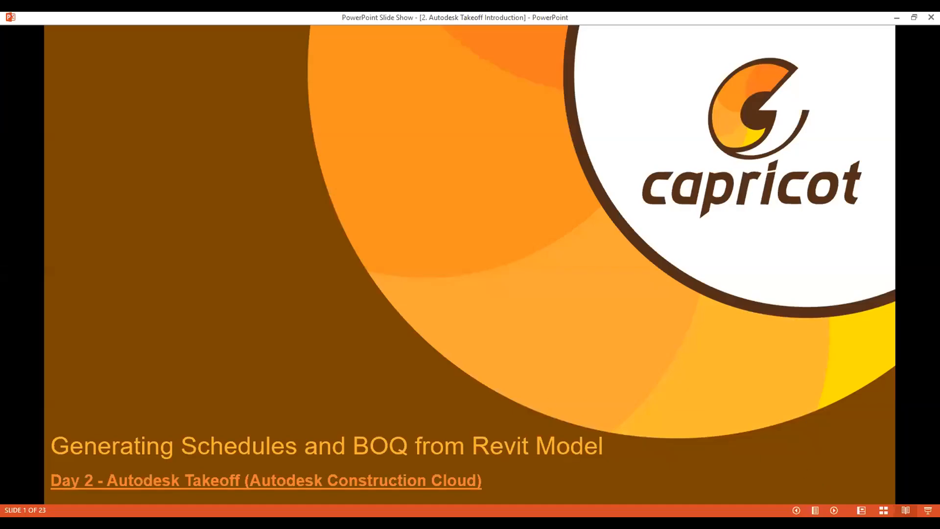
Switch to PowerPoint and show the Autodesk Takeoff Introduction presentation as a full-screen slide show
left_click(927, 510)
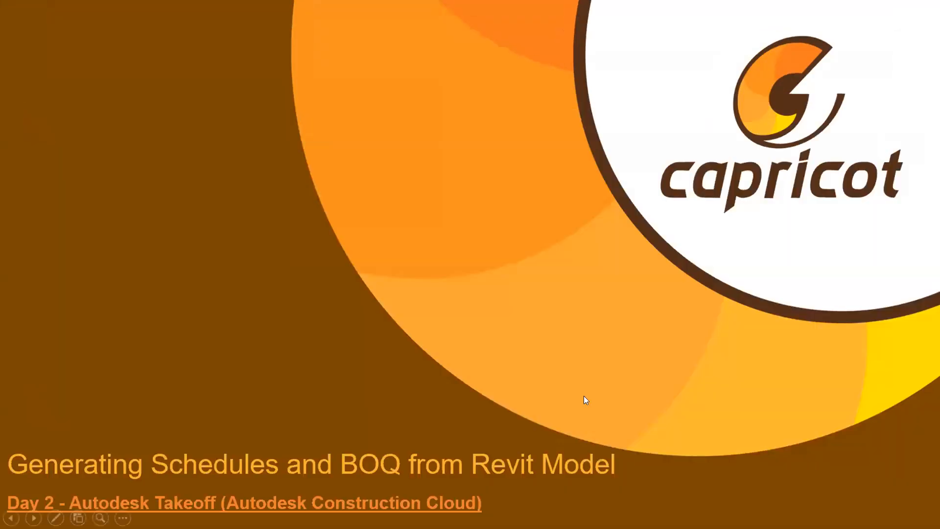